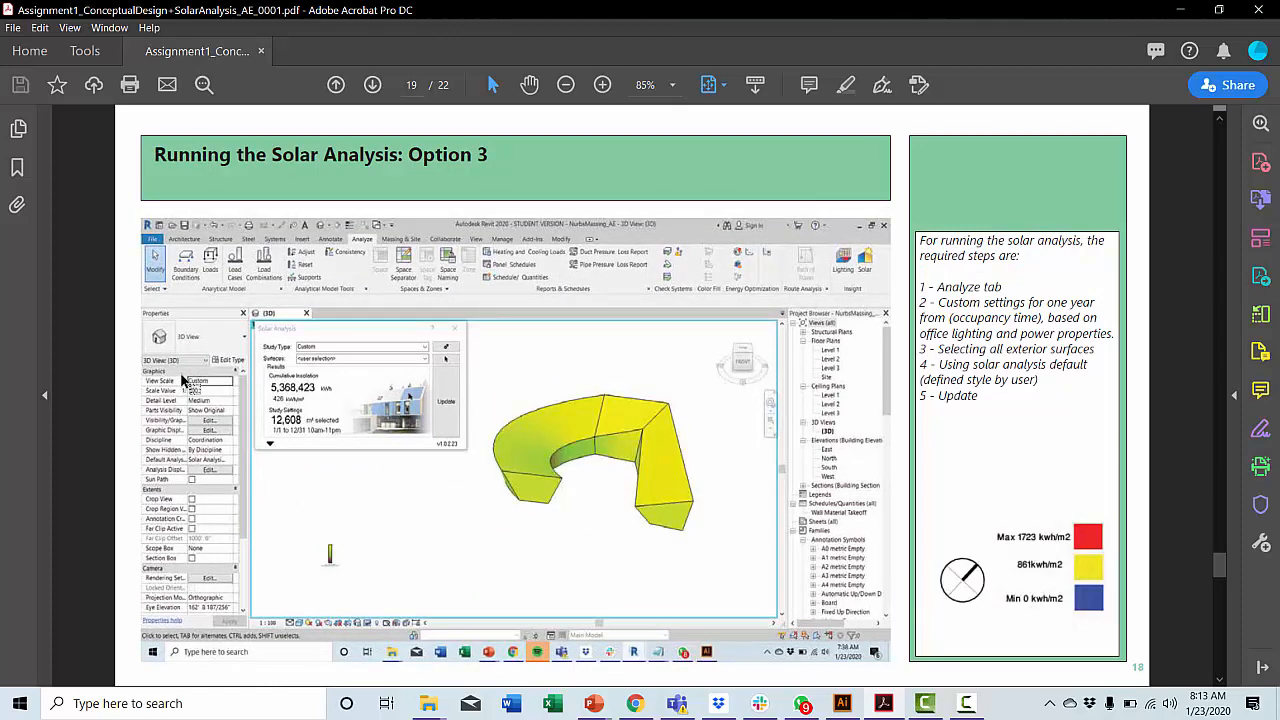
Review the assignment pages on selecting the best option, adding form modifications and changing the site to a contrasting climate zone.
scroll(183, 378, "down", 2)
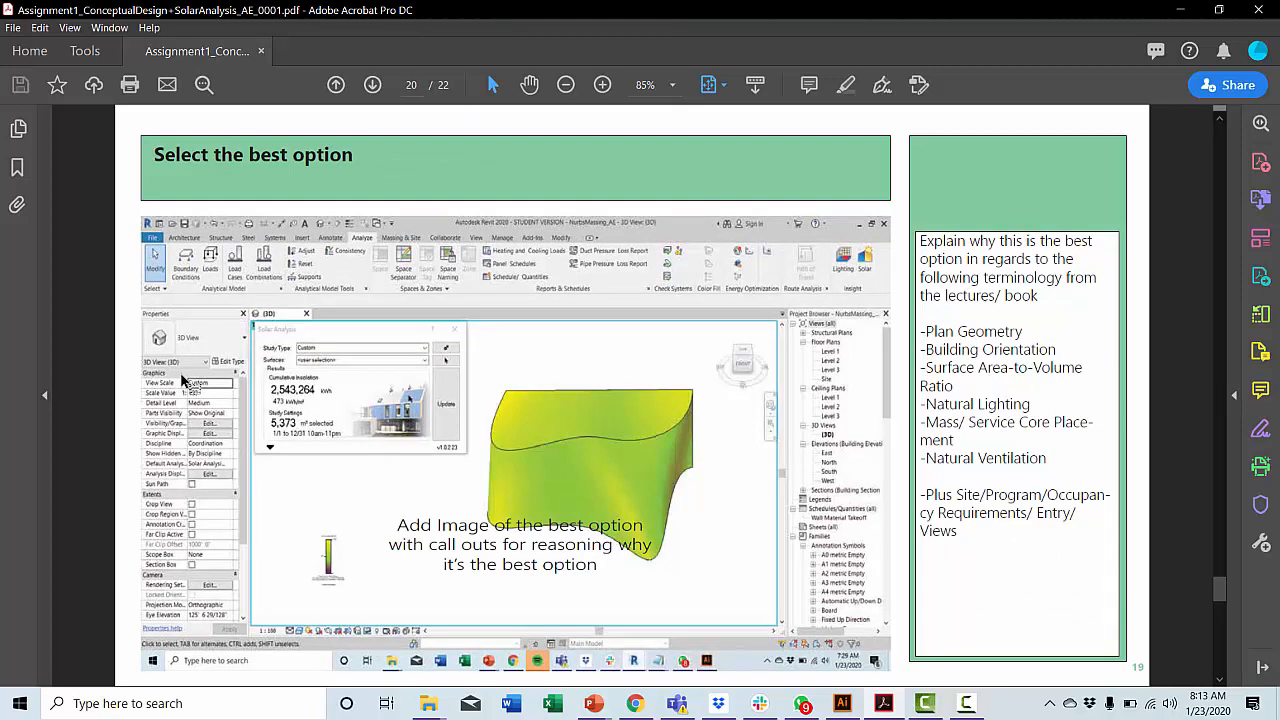
scroll(183, 380, "down", 2)
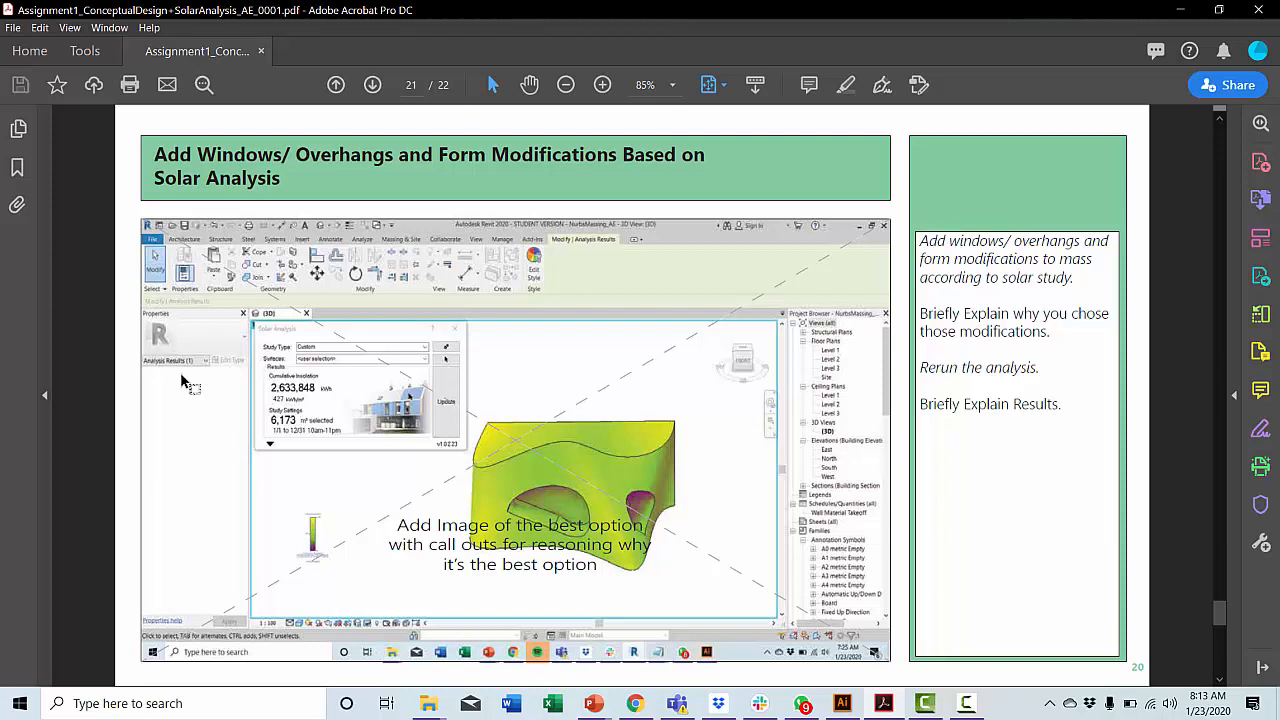
scroll(180, 372, "down", 1)
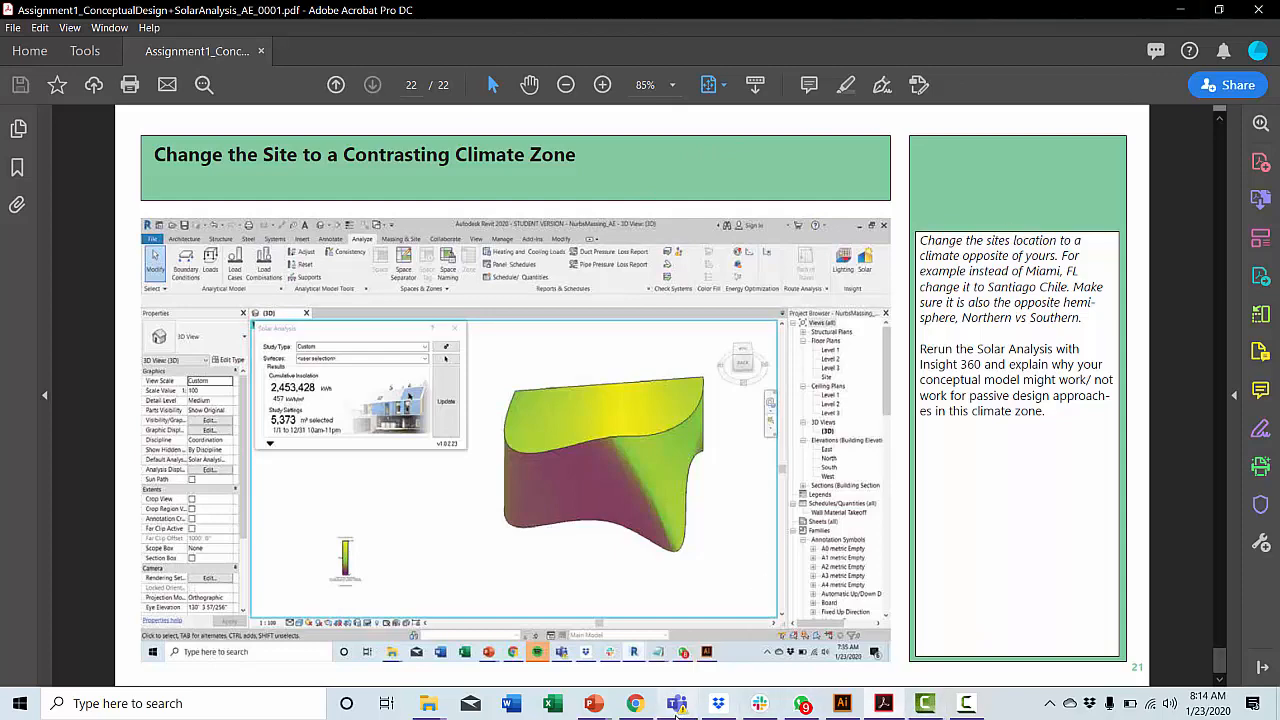
Launch Revit 2020 and open the recent model NurbsMassing_AE.
left_click(244, 707)
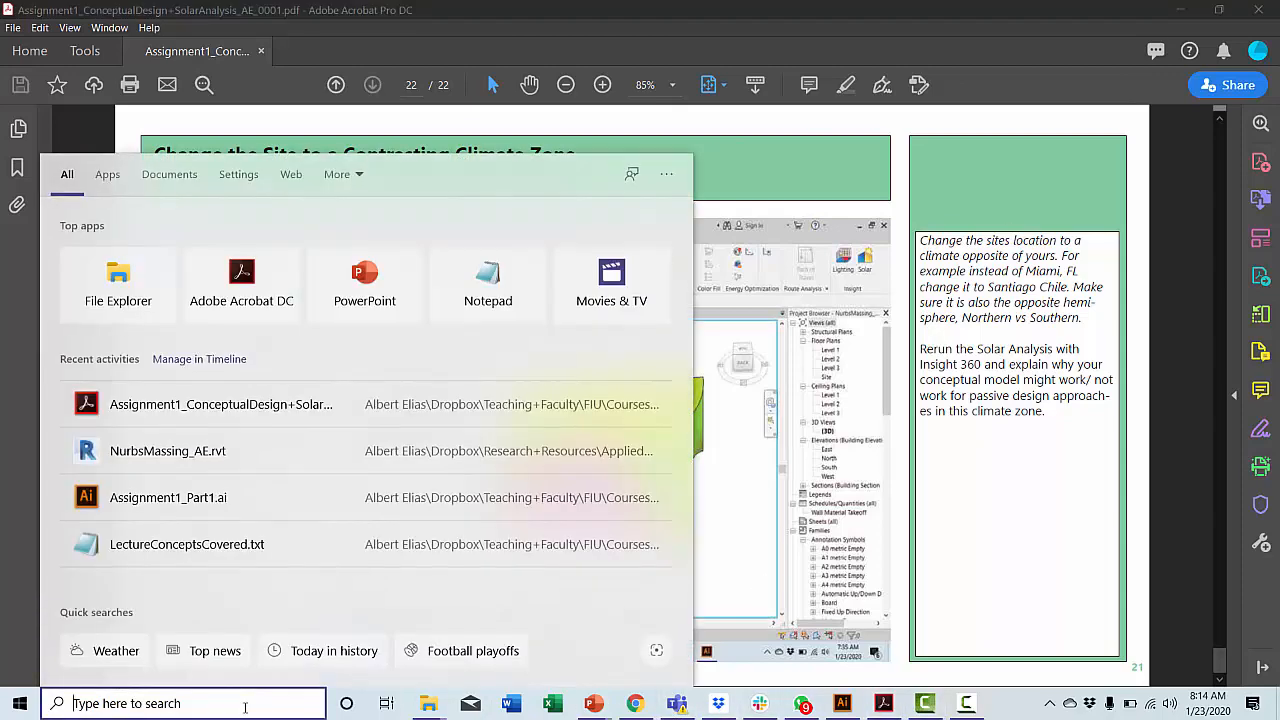
type("revit")
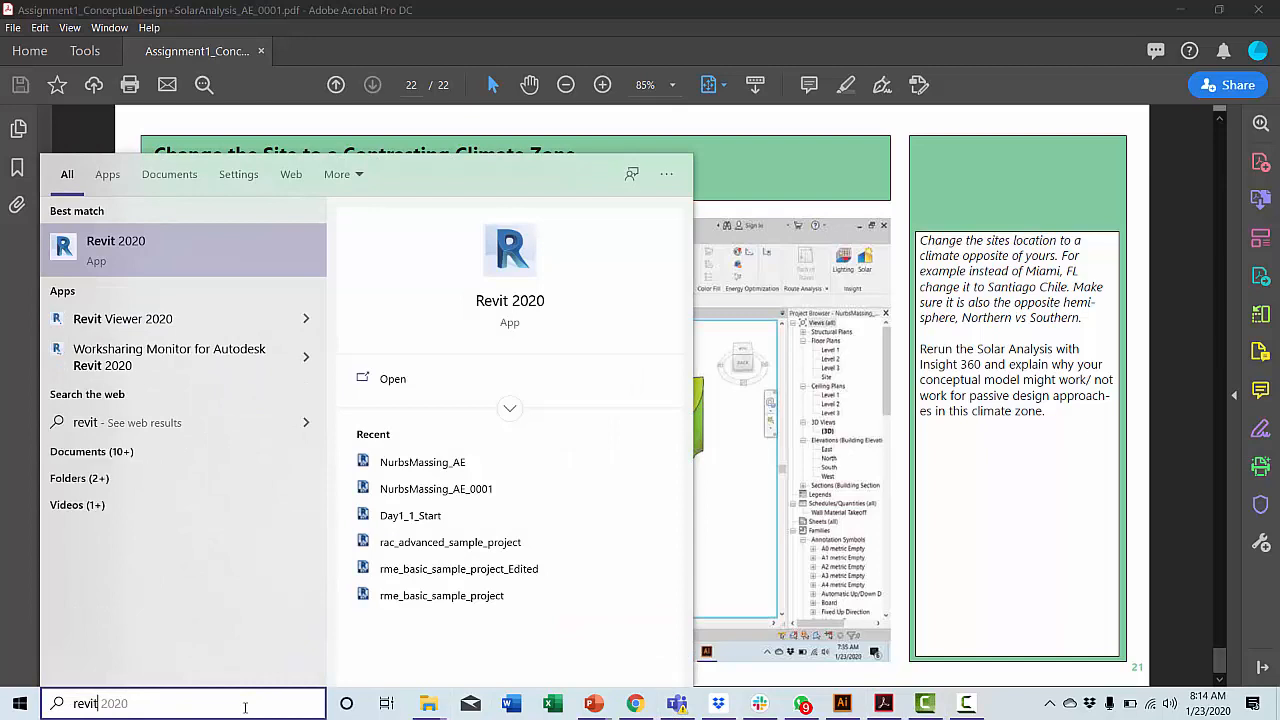
key("Return")
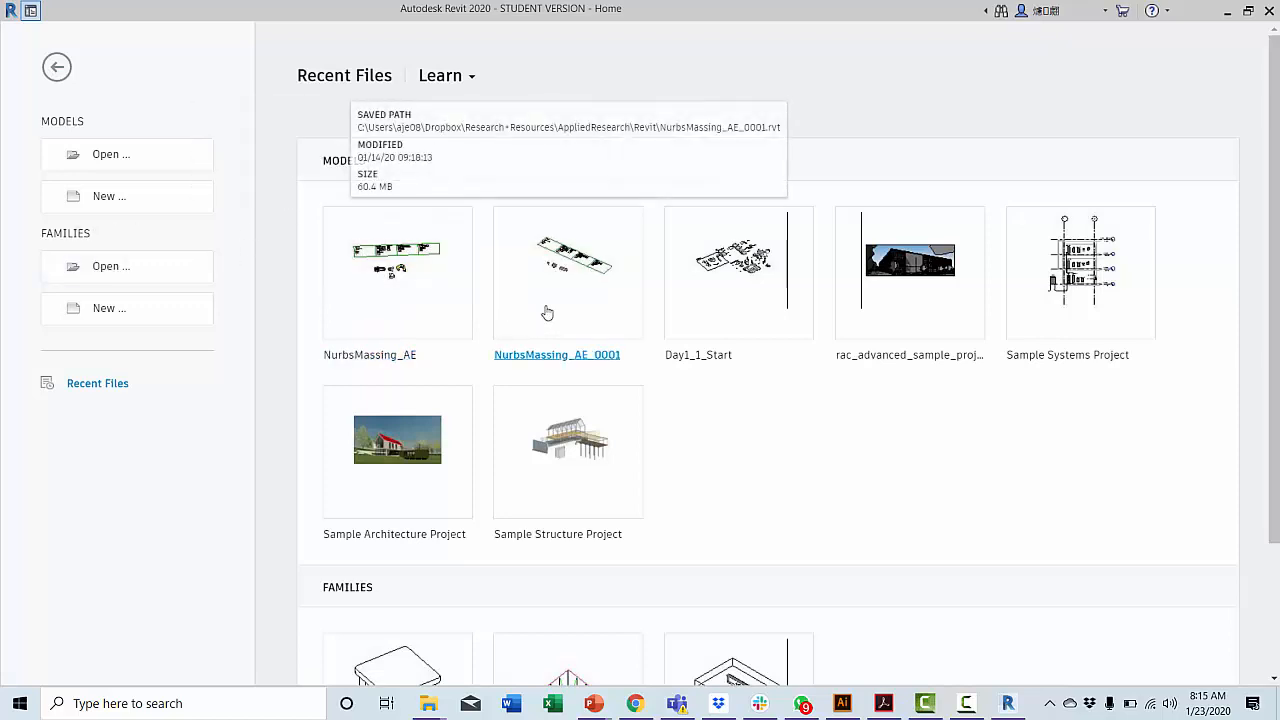
left_click(406, 290)
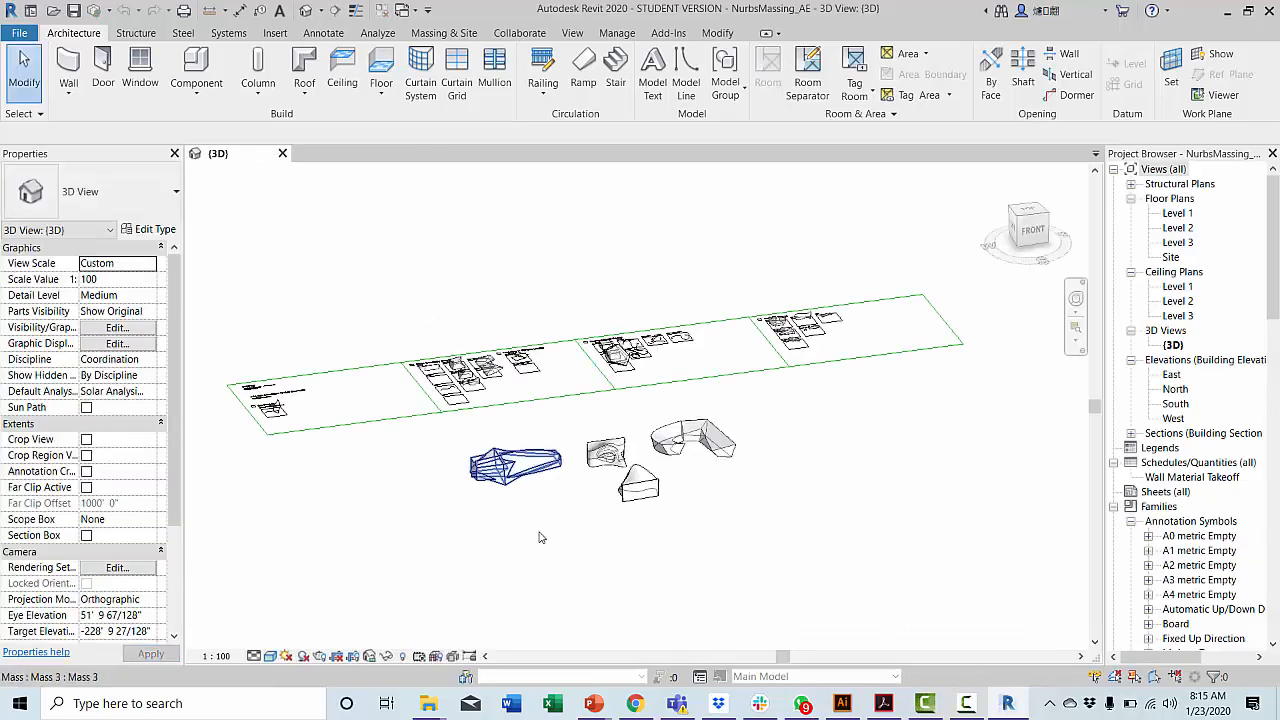
Move the long faceted mass about 300' away from the other three masses.
scroll(573, 502, "up", 1)
middle_click_drag(573, 502, 618, 463)
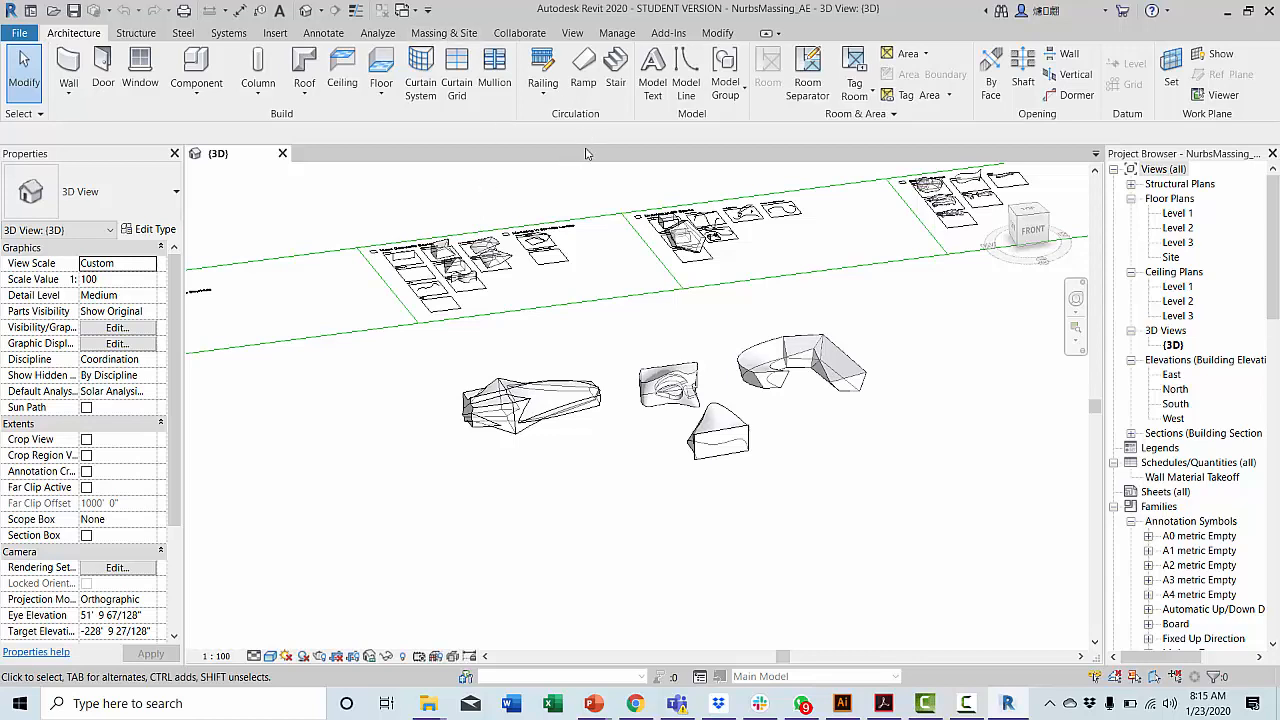
left_click(521, 398)
left_click(554, 473)
left_click(543, 407)
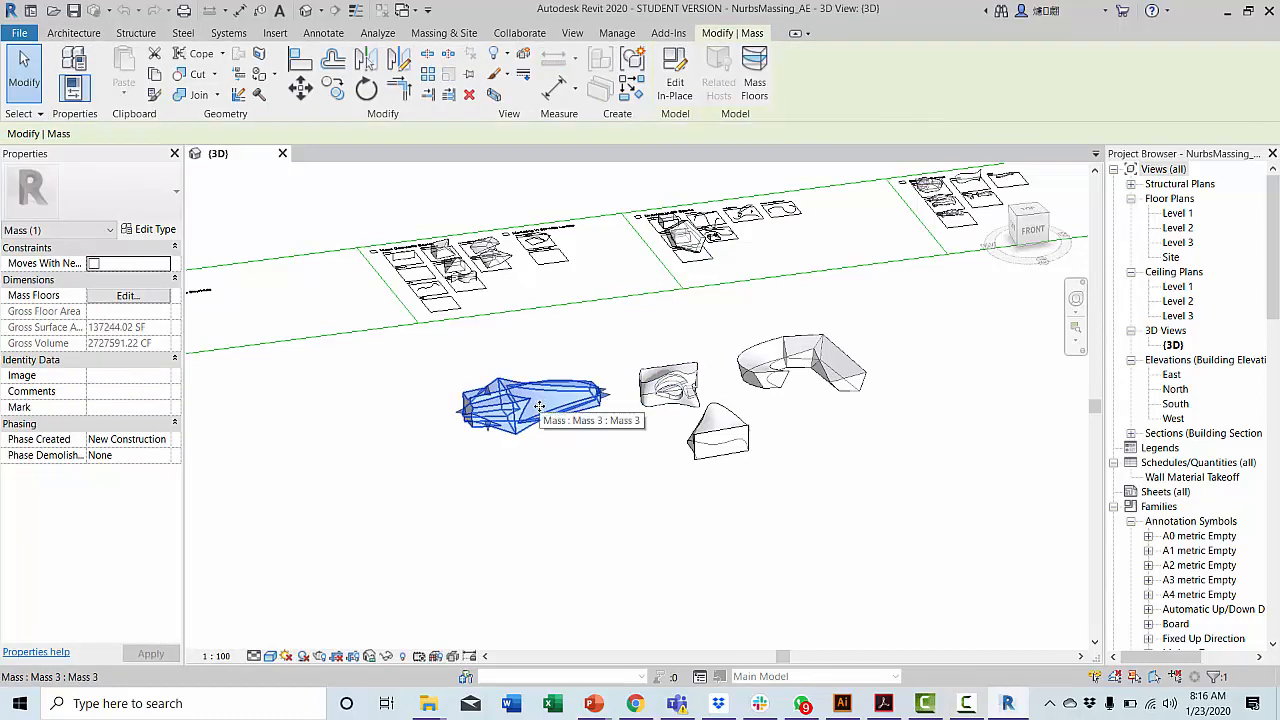
key("m")
key("v")
left_click(534, 413)
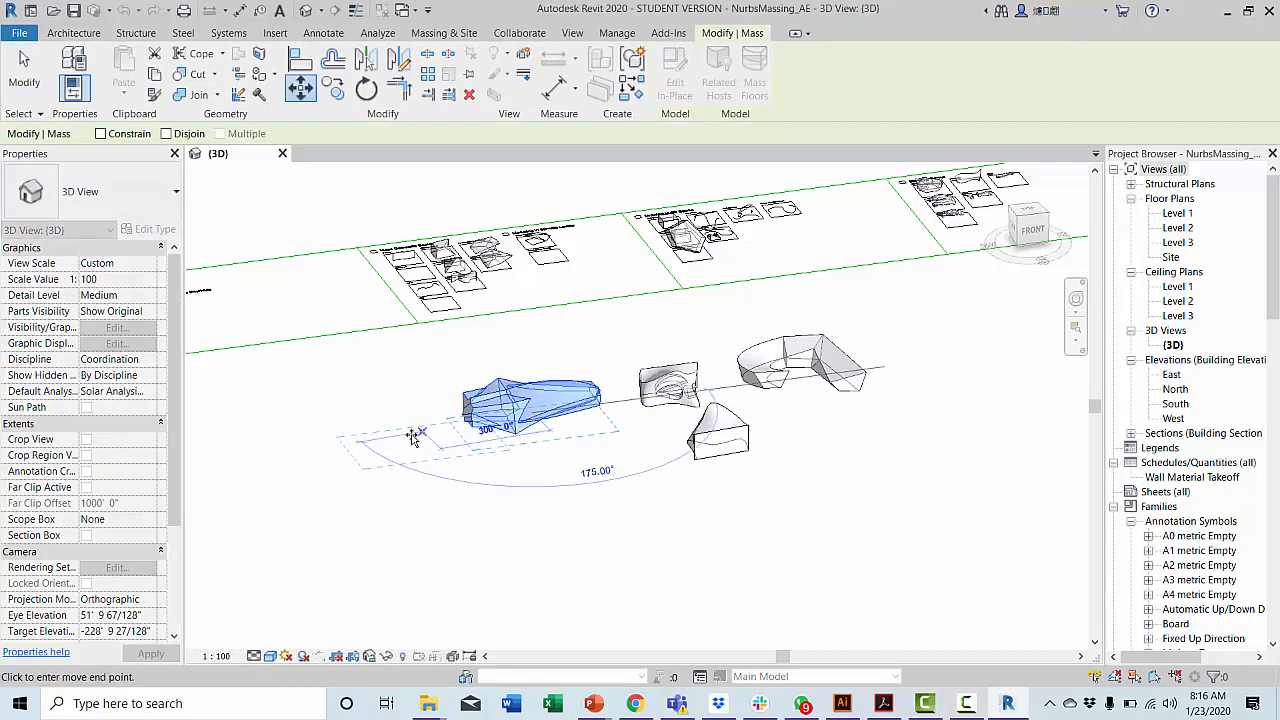
left_click(410, 429)
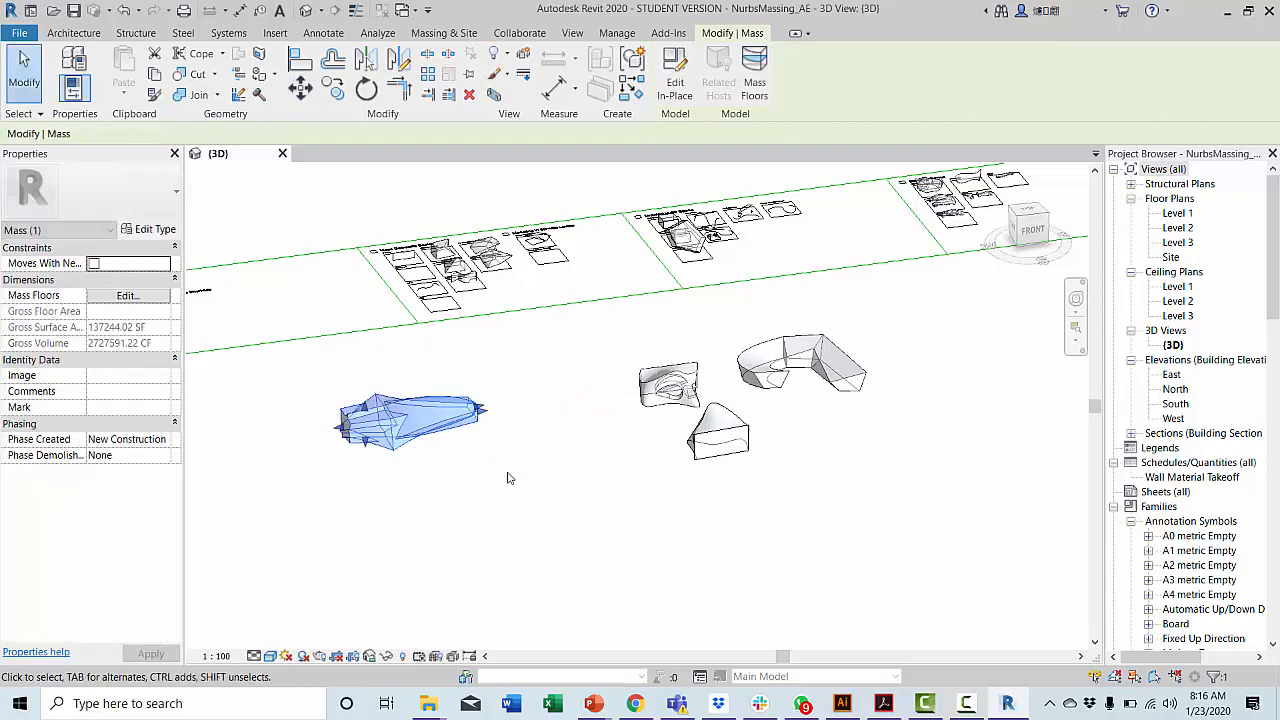
left_click(514, 478)
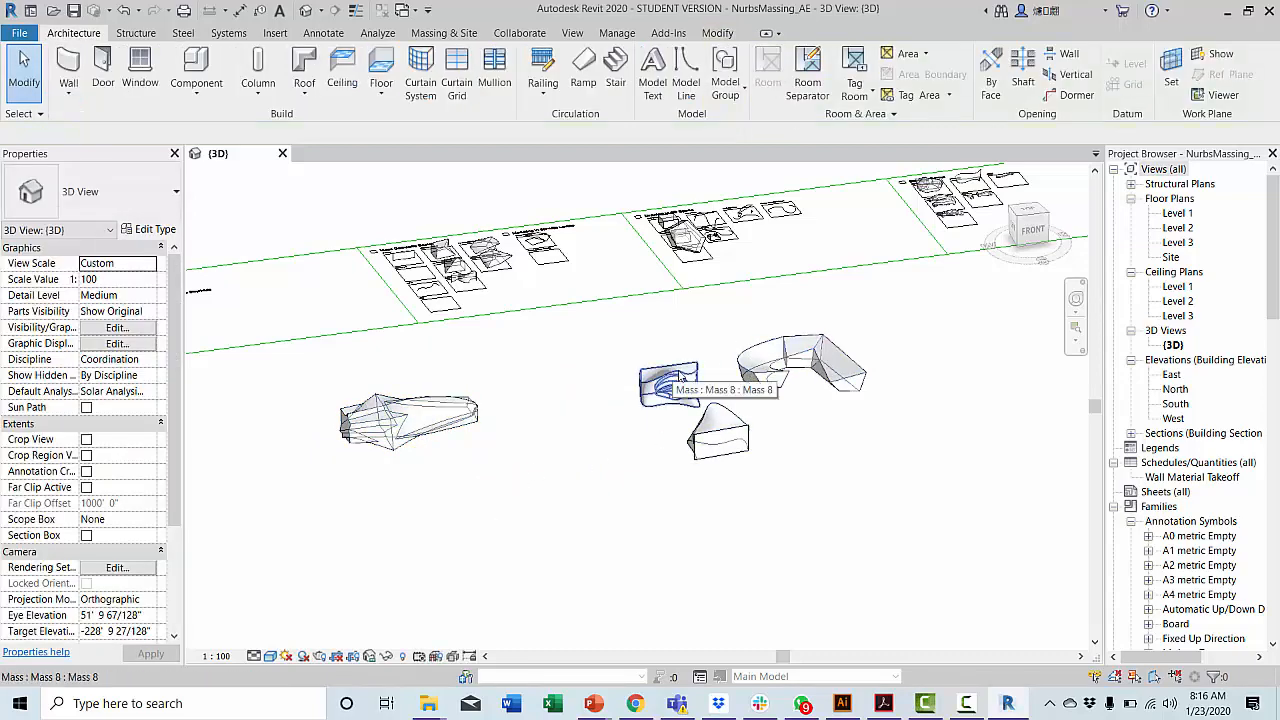
Start a Solar Analysis with the Custom study type and All Mass Faces as the analyzed surfaces.
scroll(376, 428, "up", 2)
scroll(376, 428, "up", 1)
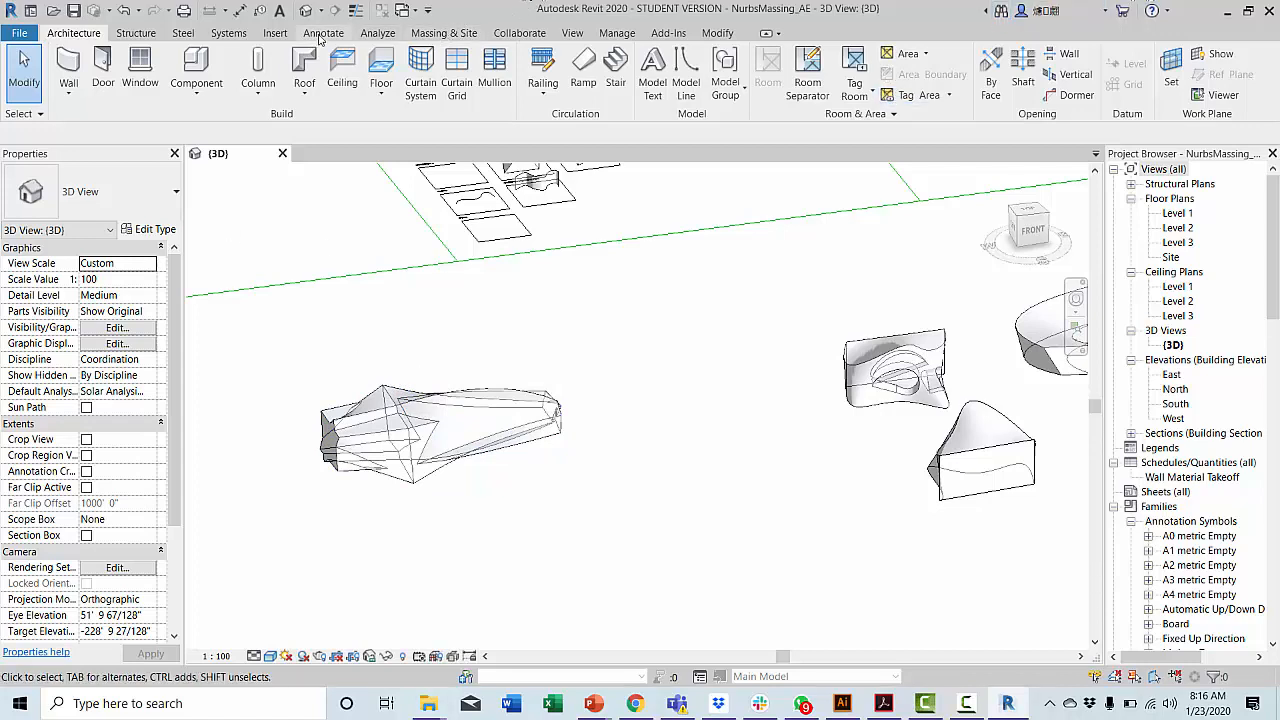
left_click(378, 33)
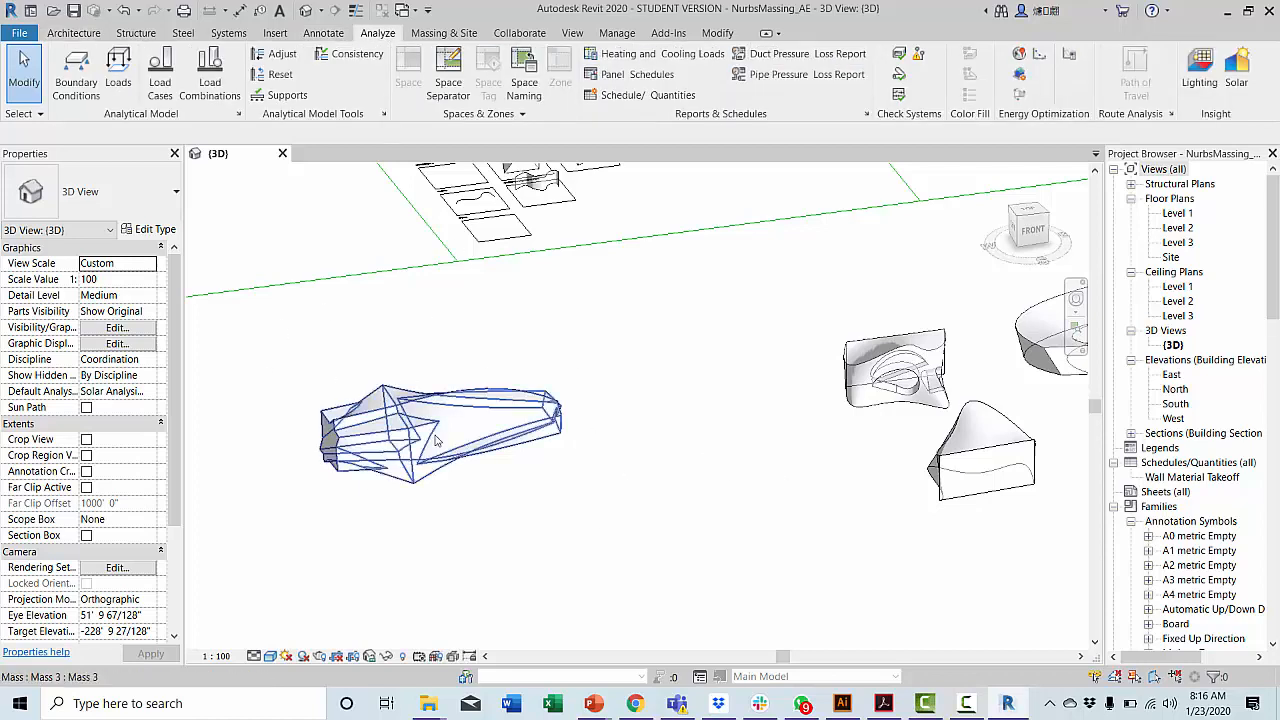
left_click(1240, 85)
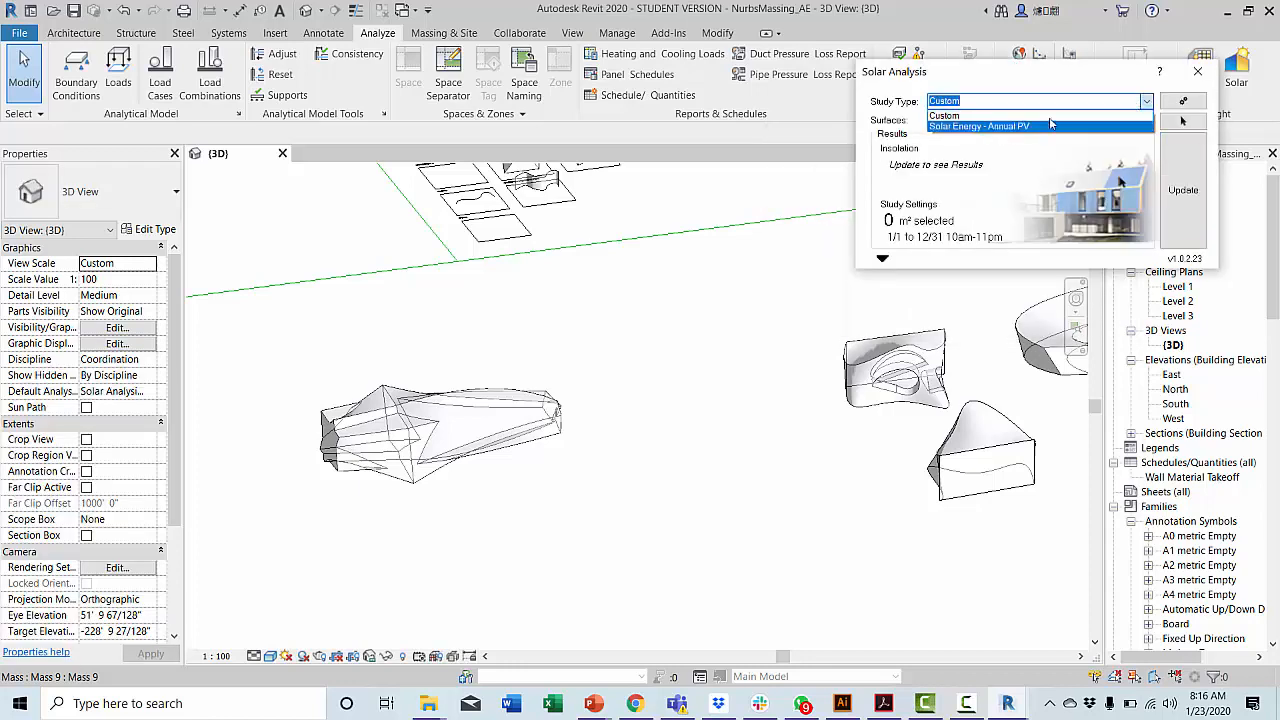
left_click(980, 115)
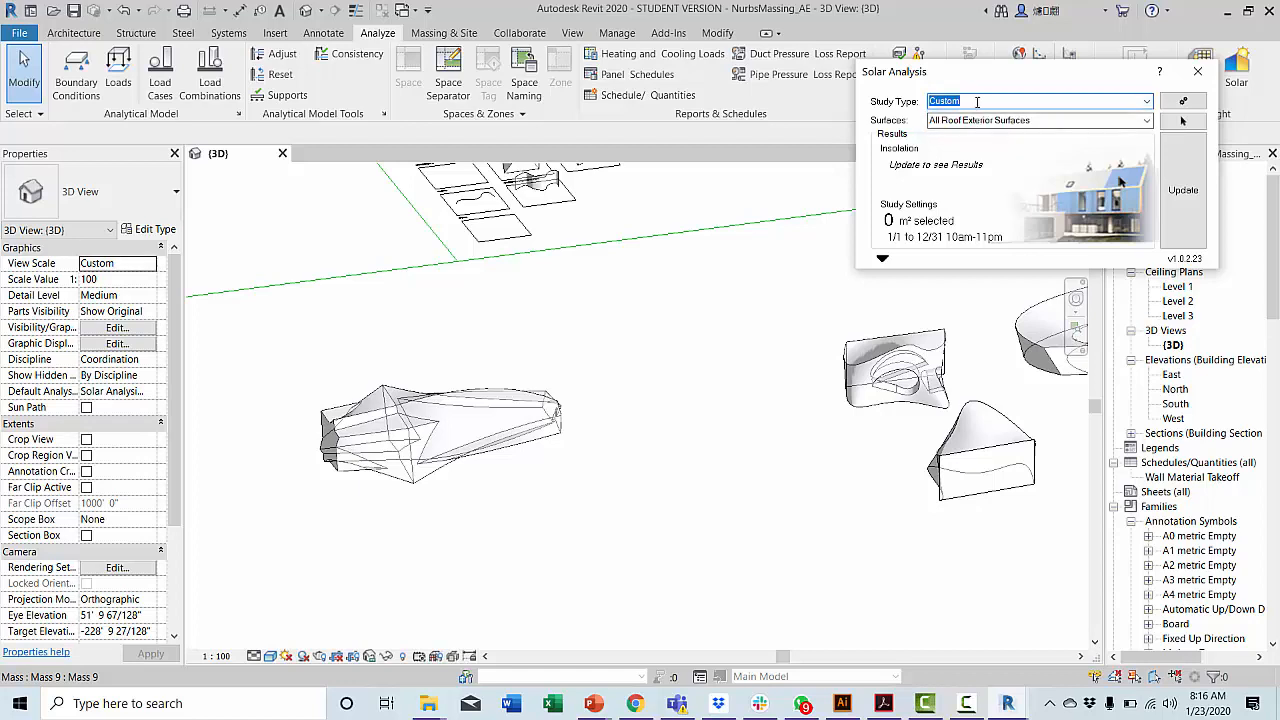
left_click(1148, 121)
left_click(1148, 121)
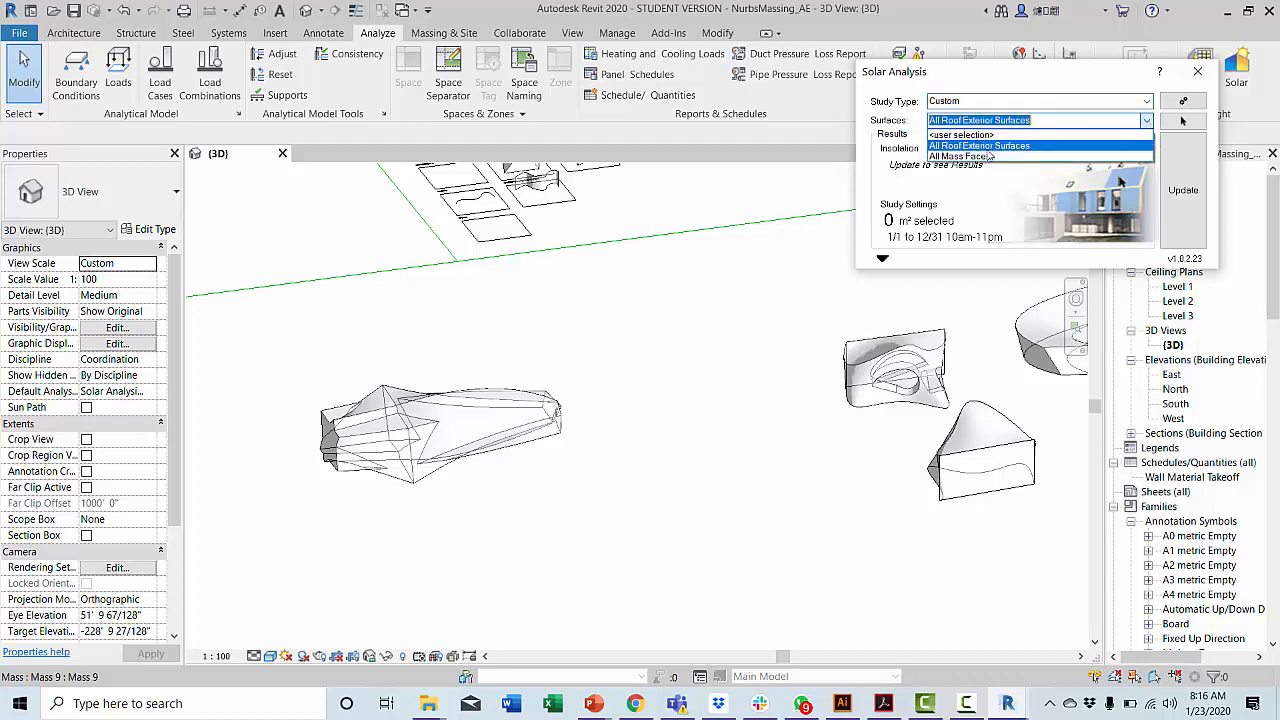
left_click(980, 157)
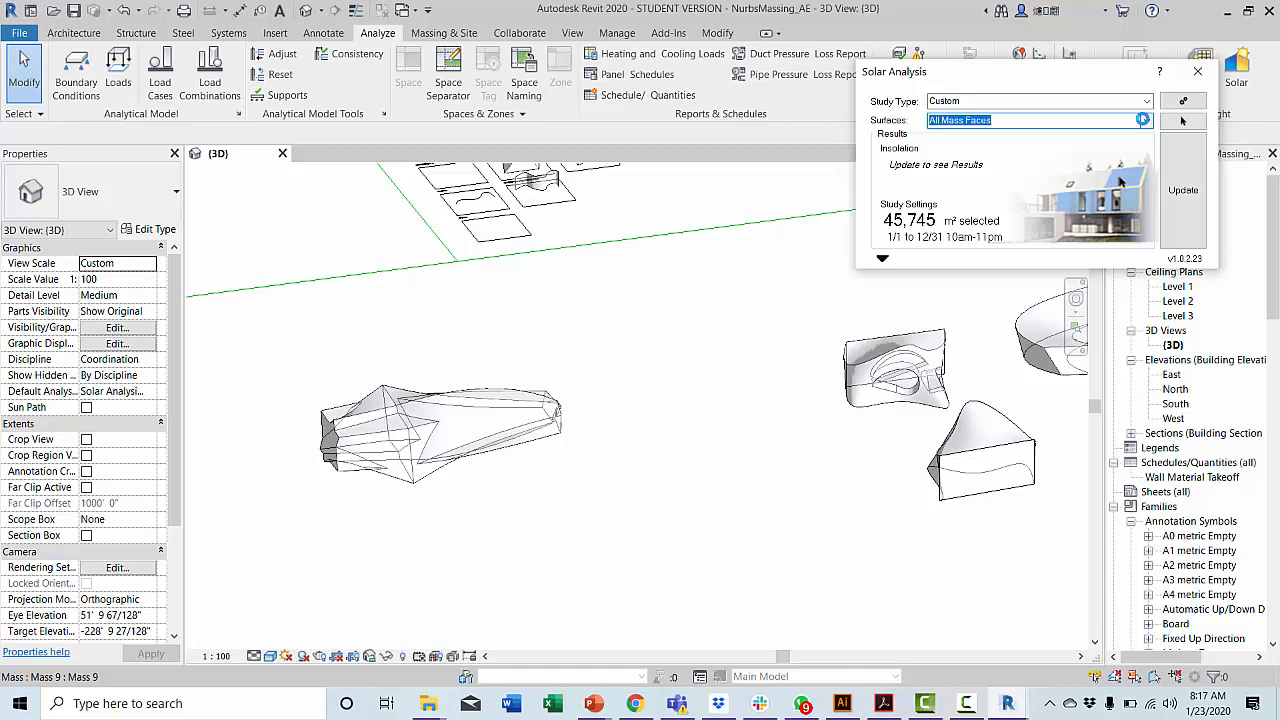
left_click(1186, 102)
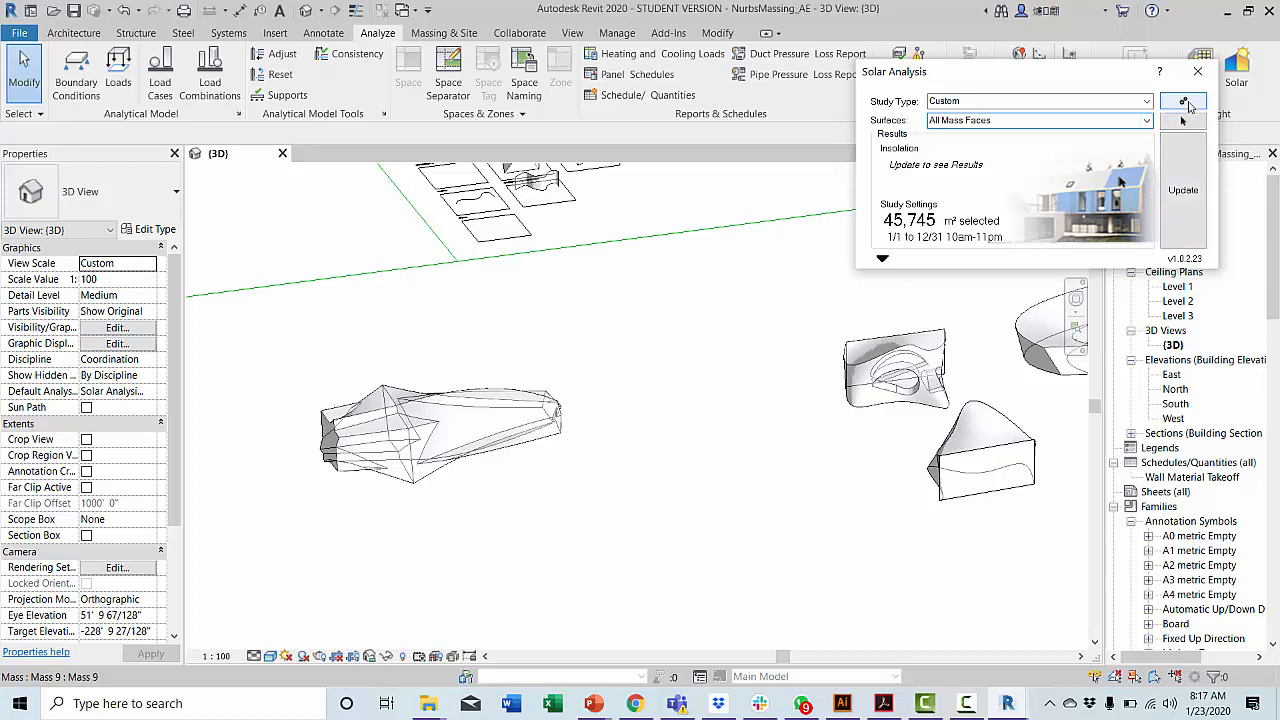
left_click(1186, 103)
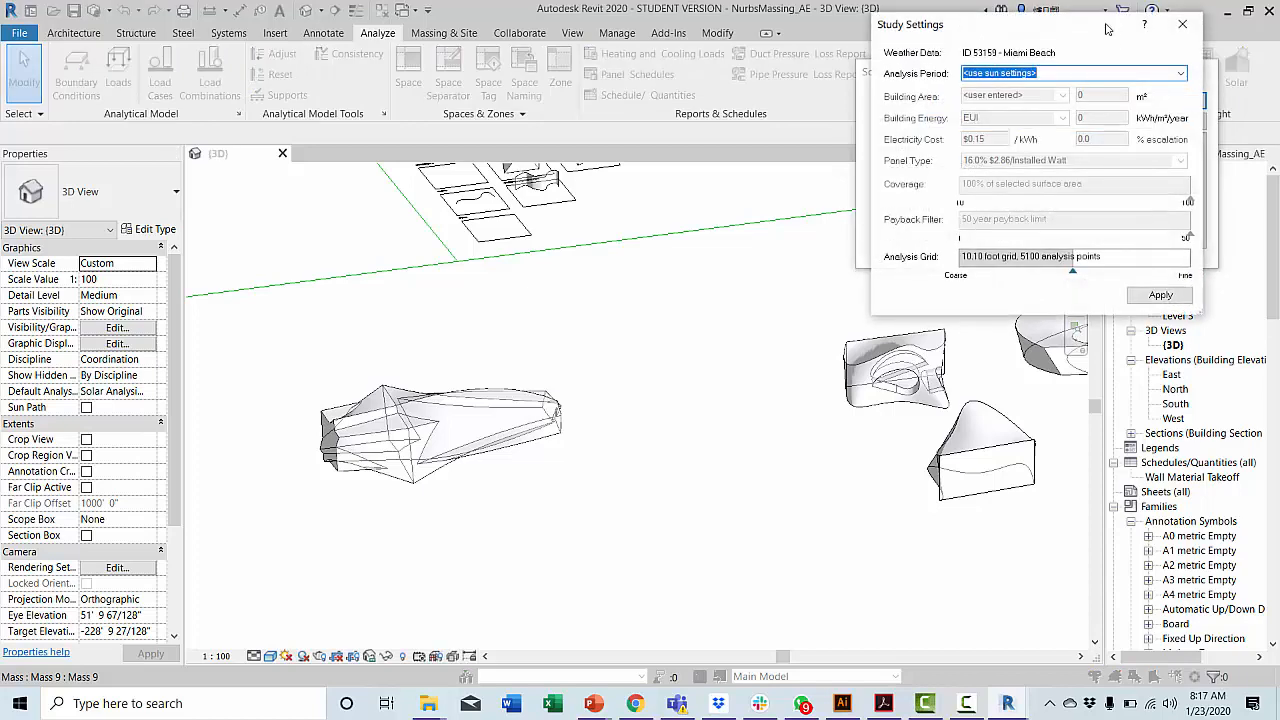
left_click_drag(1113, 24, 1028, 65)
left_click(1097, 65)
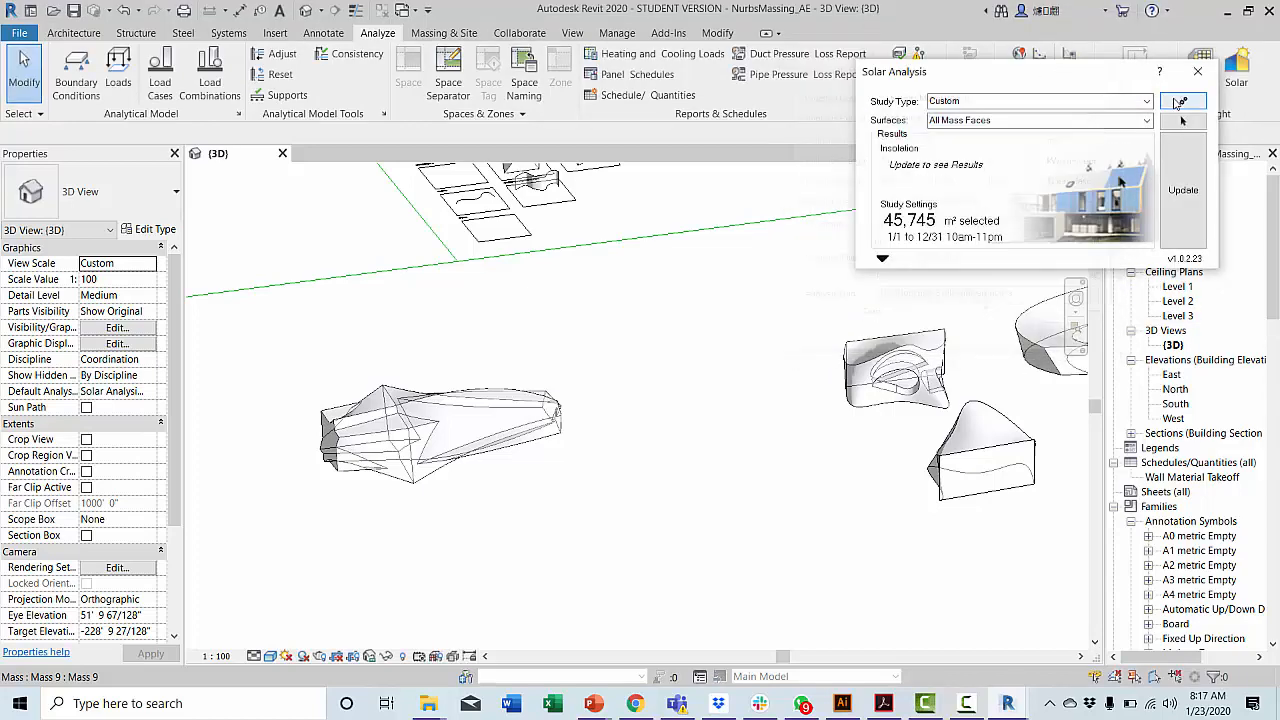
Apply study settings with the analysis period on <use sun settings>, run the solar analysis, and continue past the exception after viewing its details.
left_click(1184, 101)
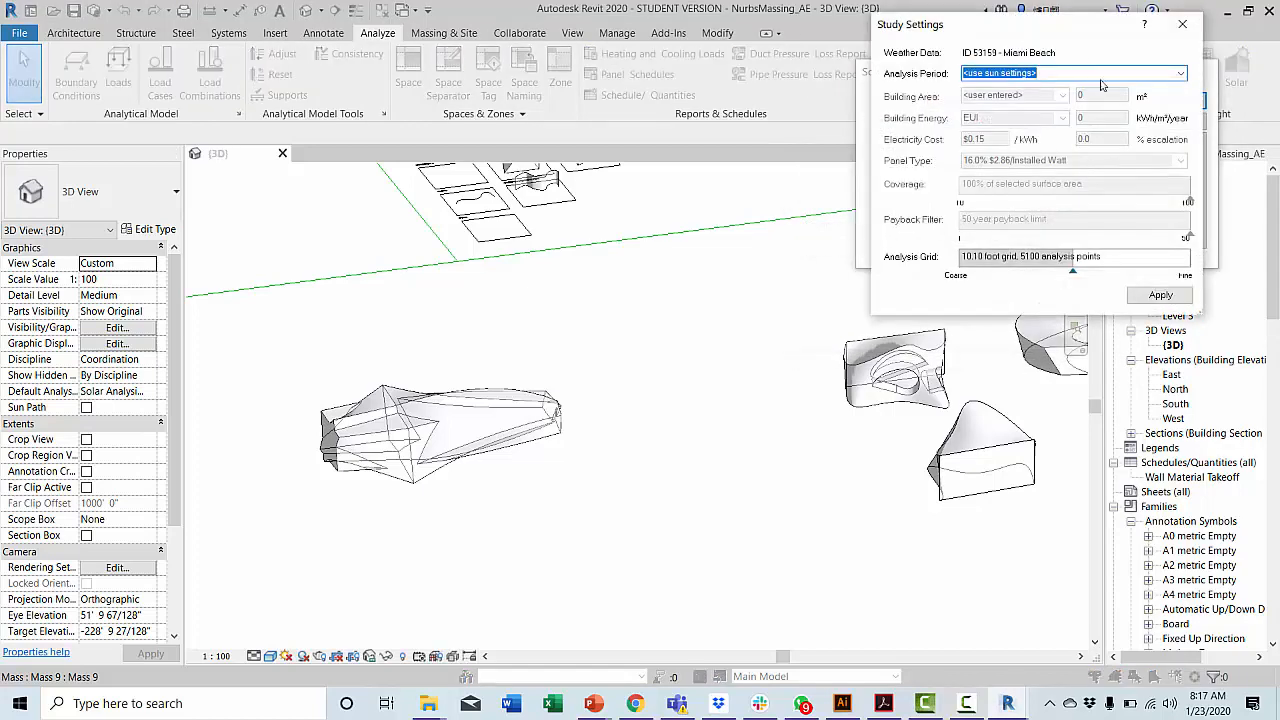
left_click(1181, 74)
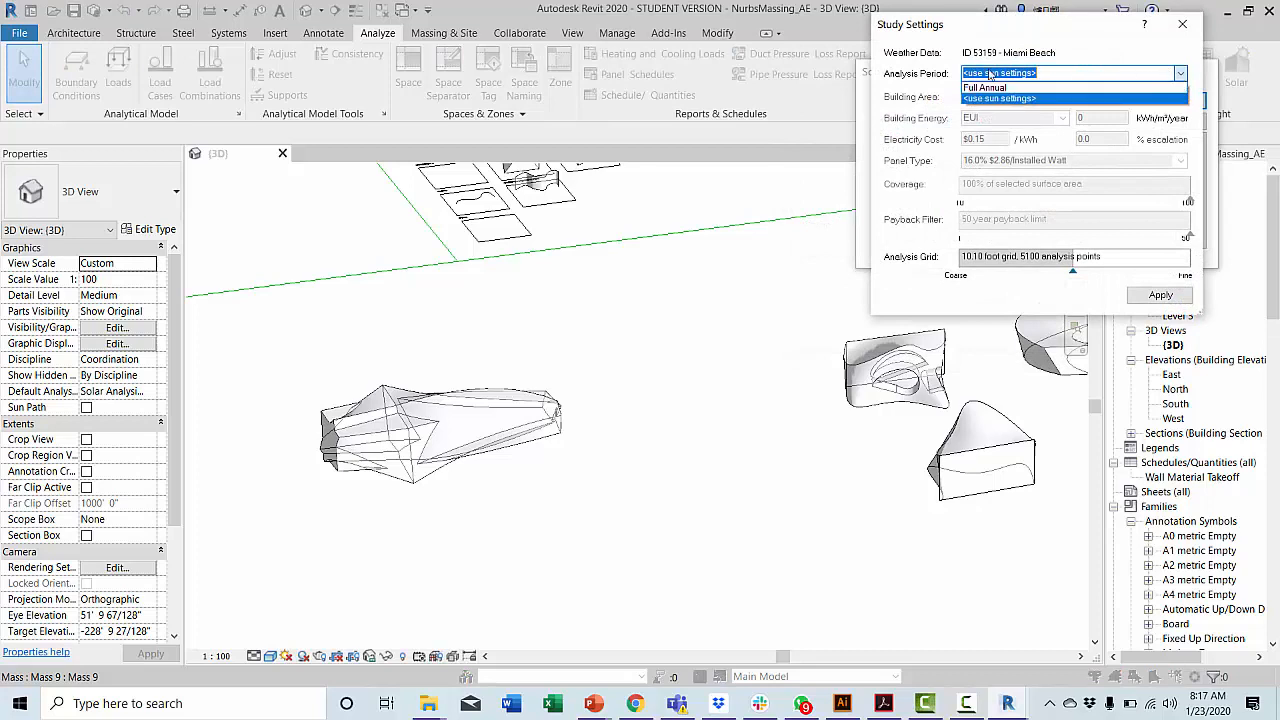
left_click(1050, 99)
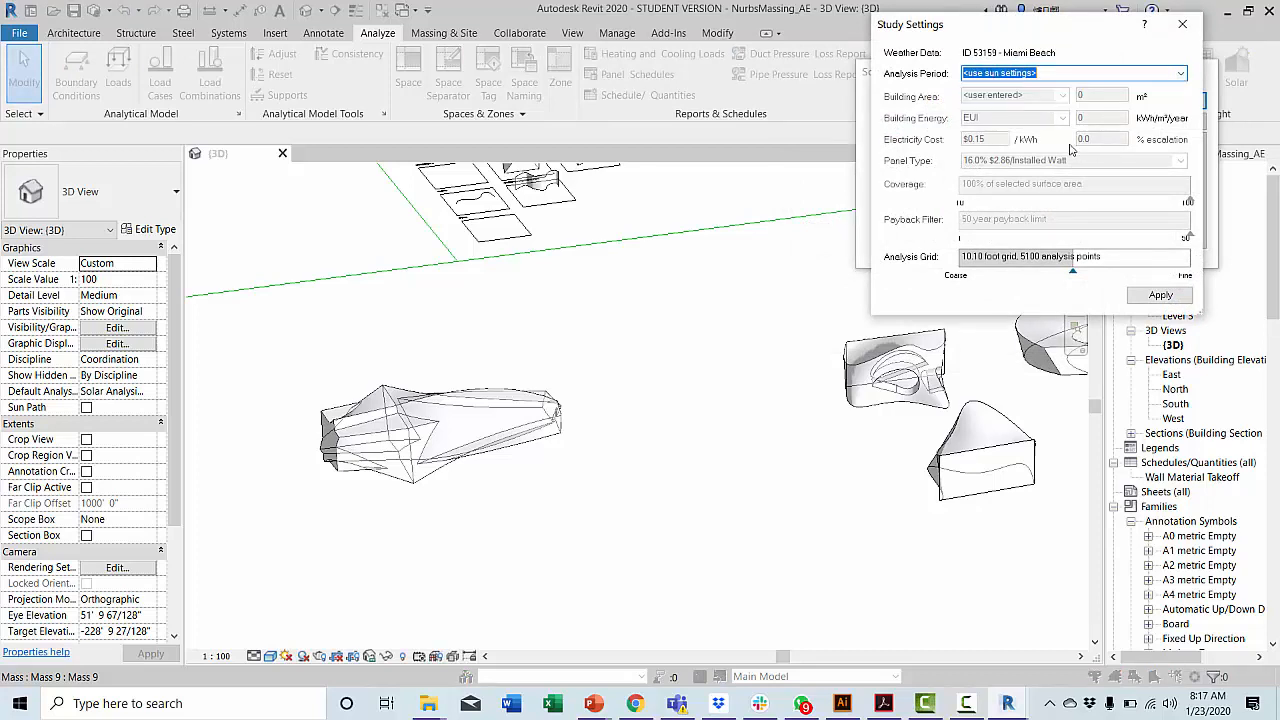
left_click(1180, 73)
left_click(1180, 86)
left_click(1160, 295)
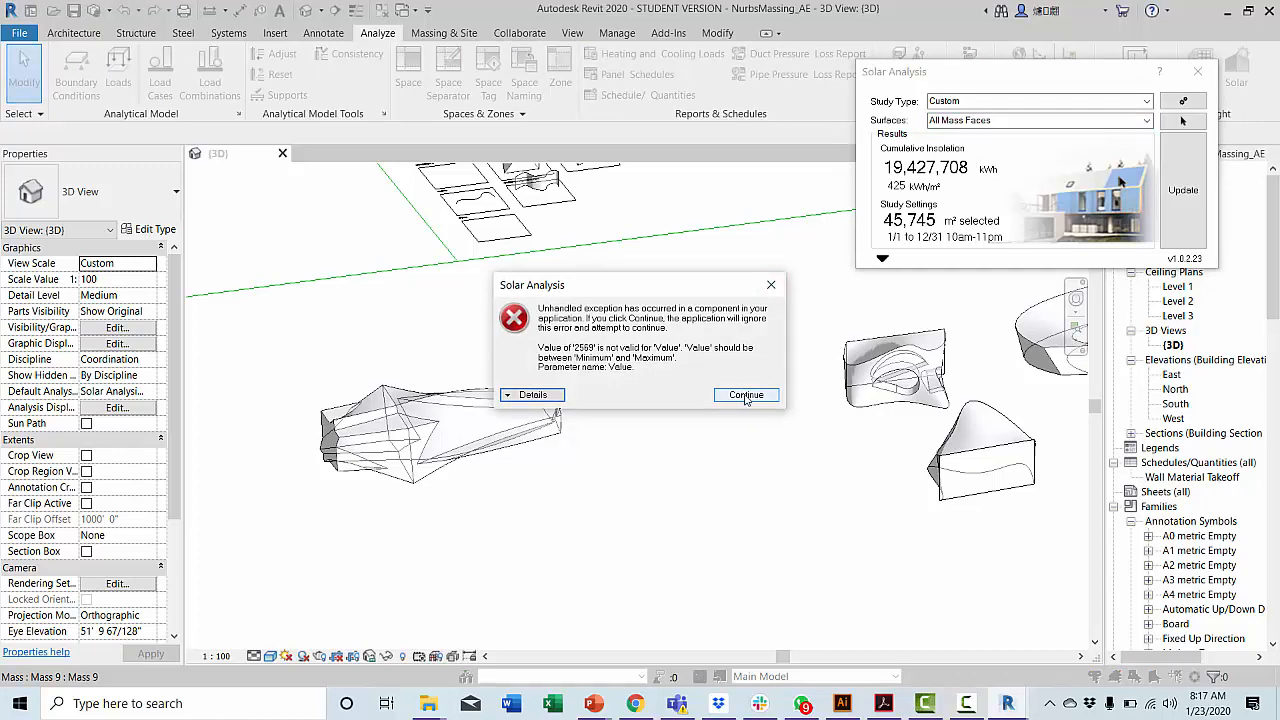
left_click(552, 396)
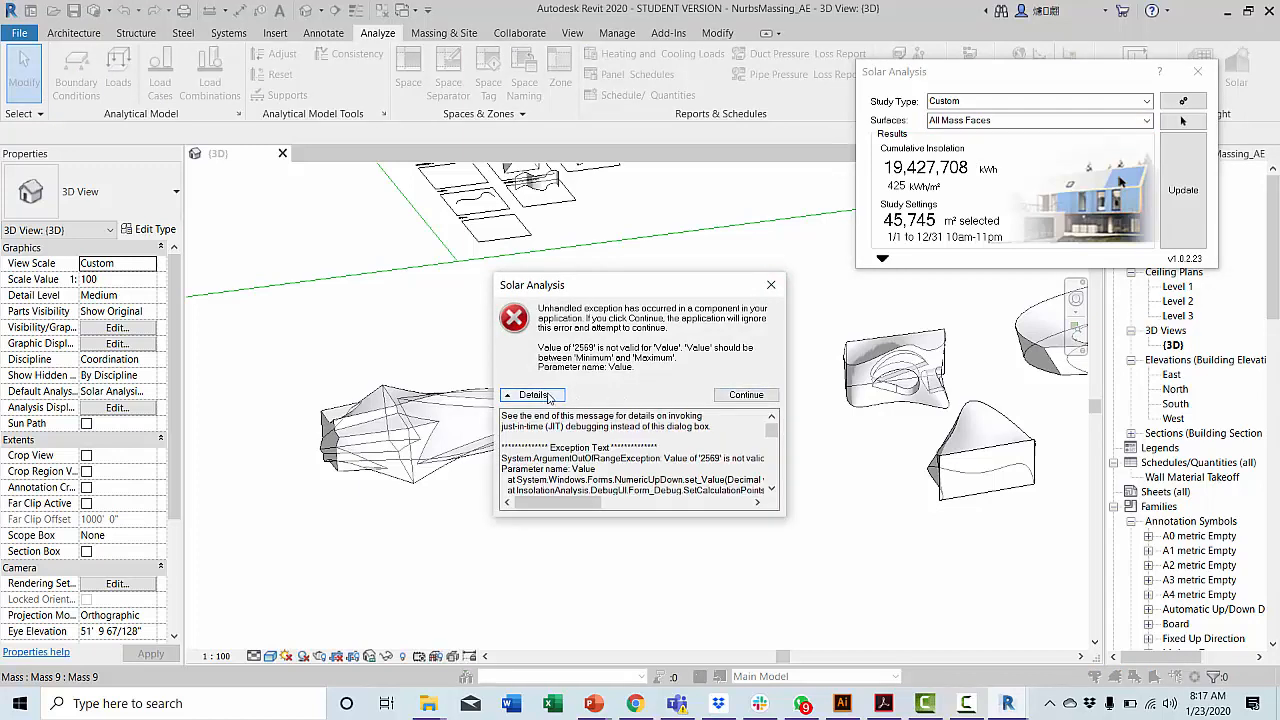
left_click(760, 396)
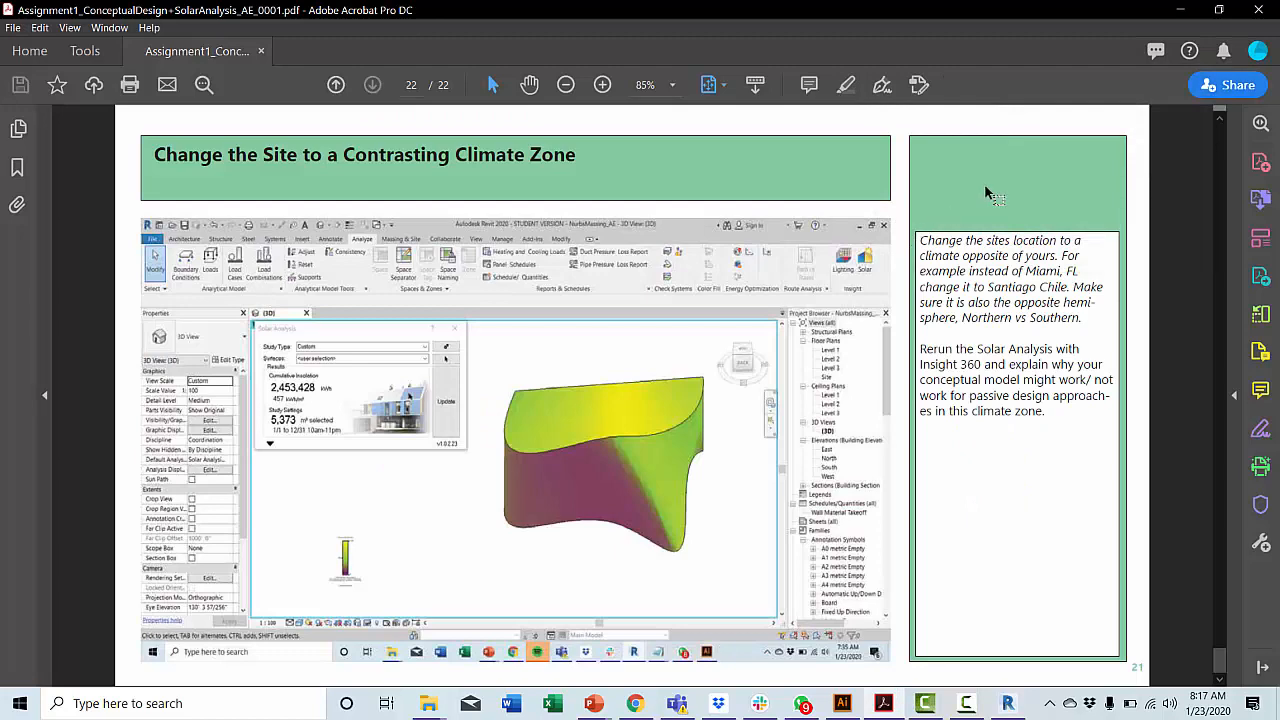
Switch back to Revit, select the solar analysis results and examine the colored faces of the faceted mass from several angles.
left_click(1007, 703)
scroll(390, 428, "up", 4)
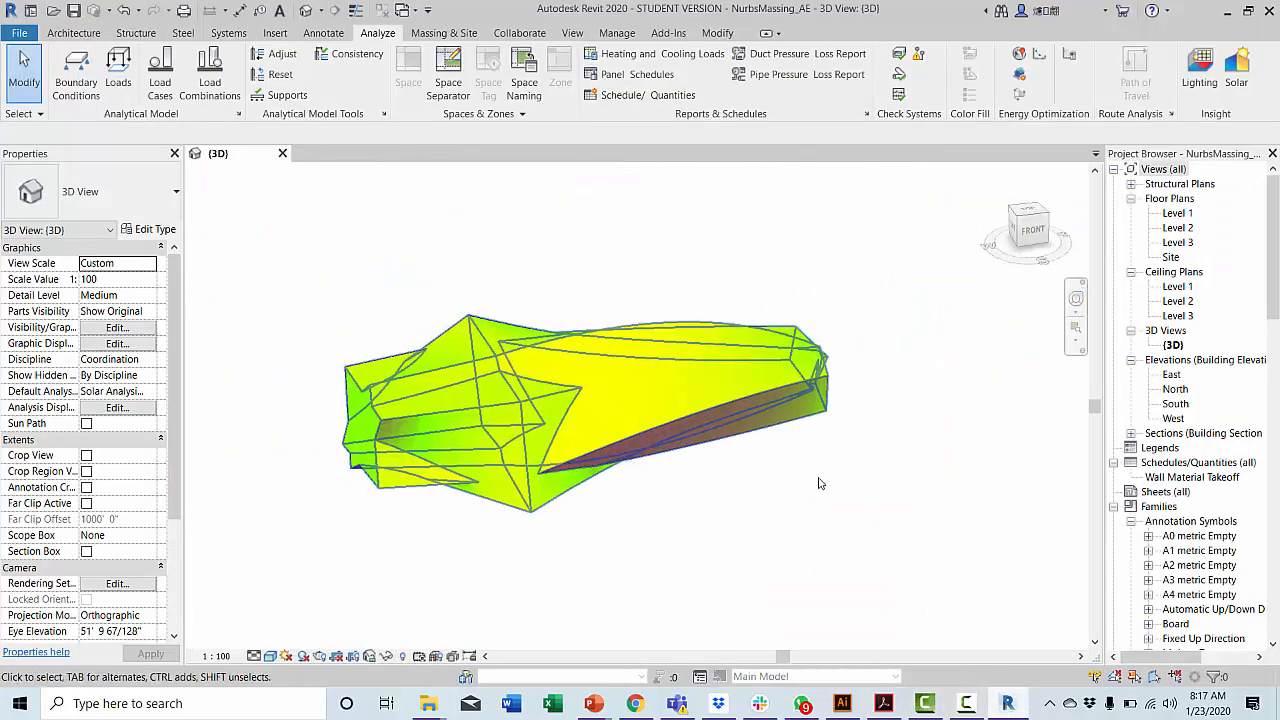
left_click(682, 405)
middle_click_drag(886, 520, 816, 499, "shift")
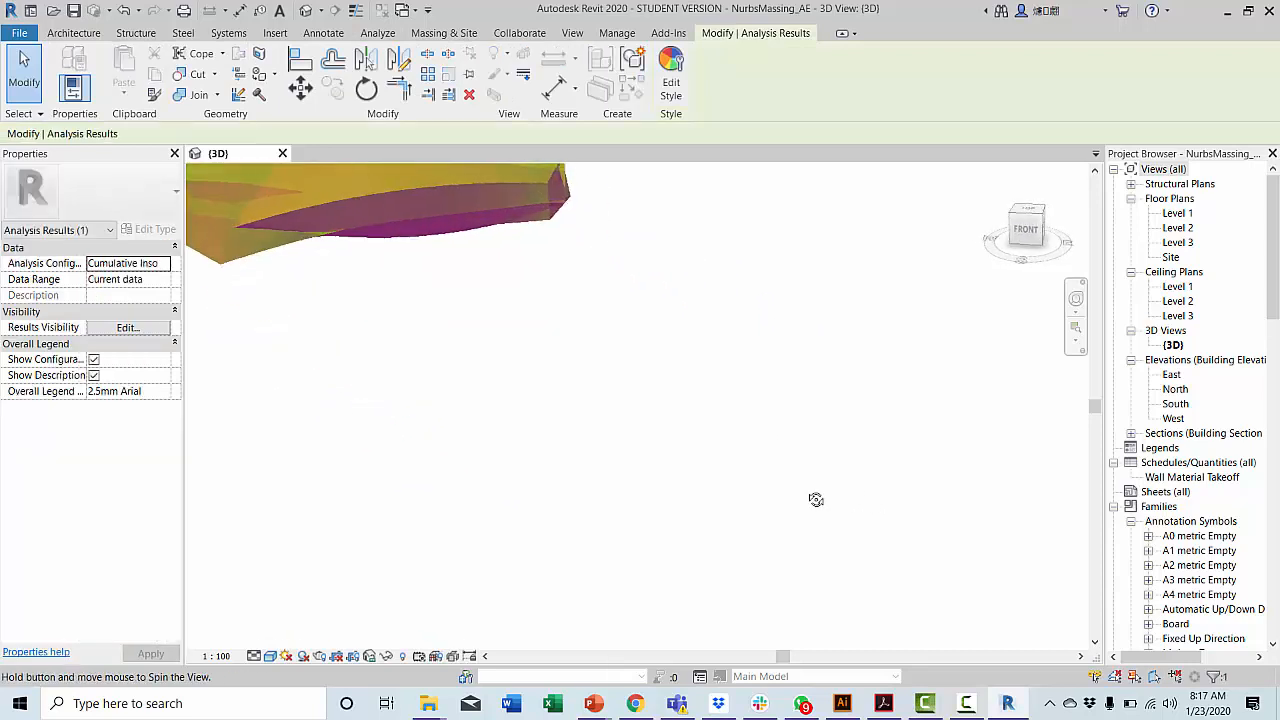
scroll(600, 423, "down", 3)
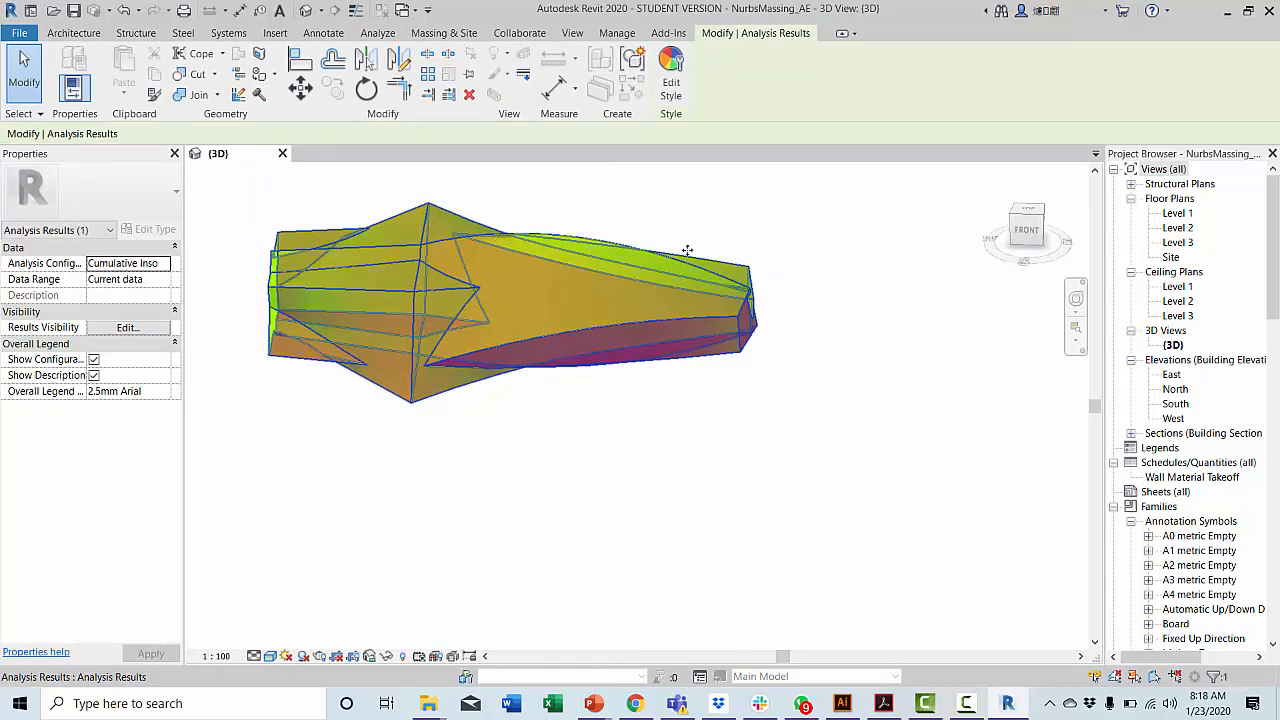
middle_click_drag(475, 385, 617, 431, "shift")
scroll(741, 439, "down", 5)
middle_click_drag(827, 471, 728, 412)
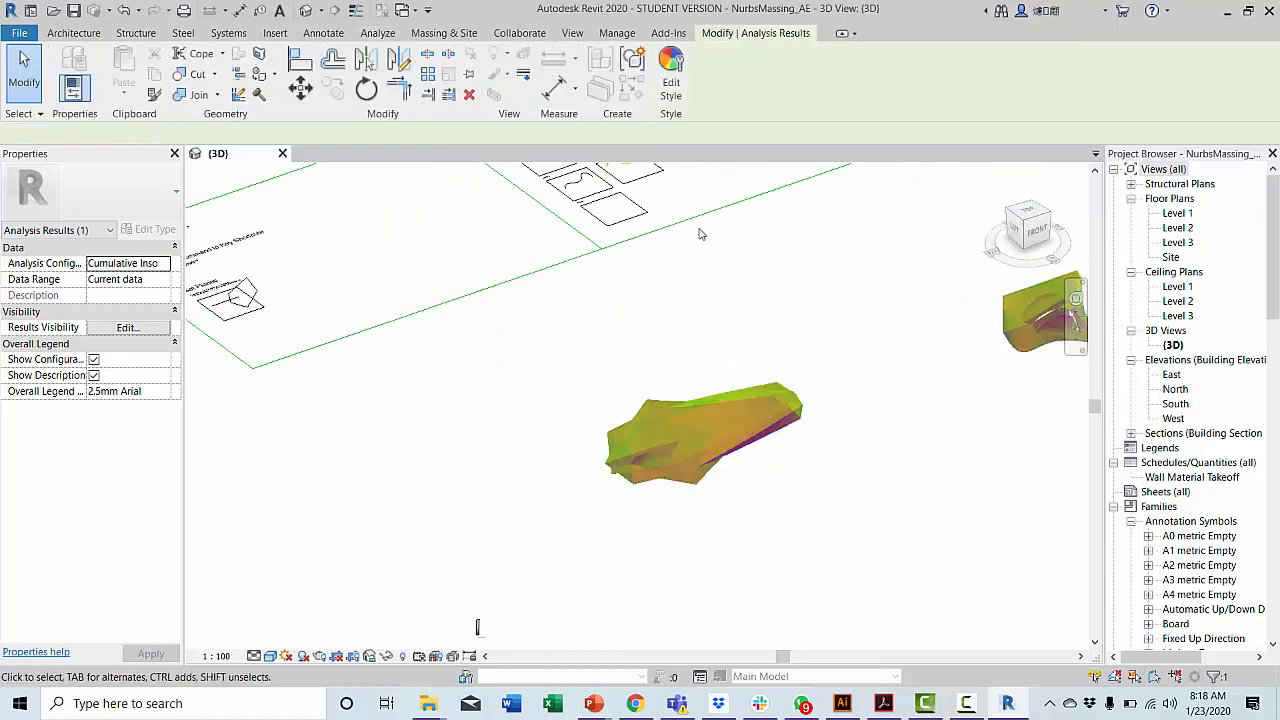
Open the analysis display styles for the selected results and bring up the color settings of Solar Analysis Default.
left_click(670, 88)
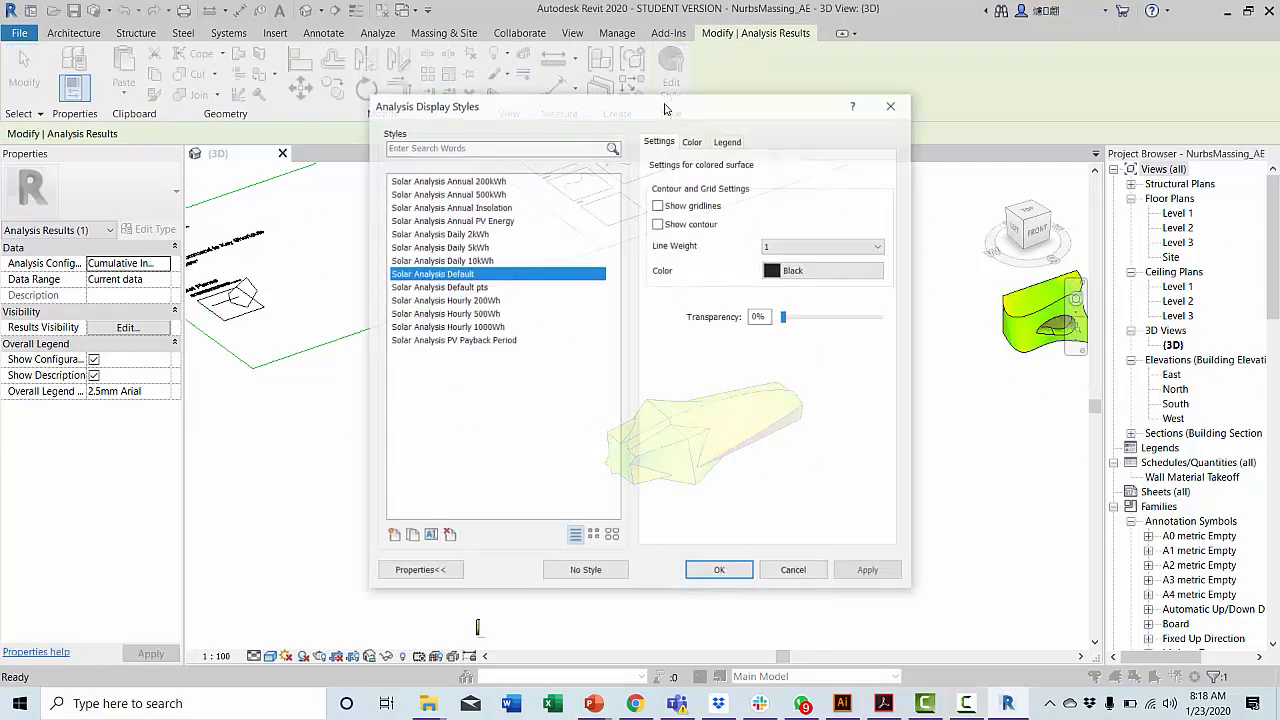
left_click_drag(645, 108, 474, 117)
left_click(521, 149)
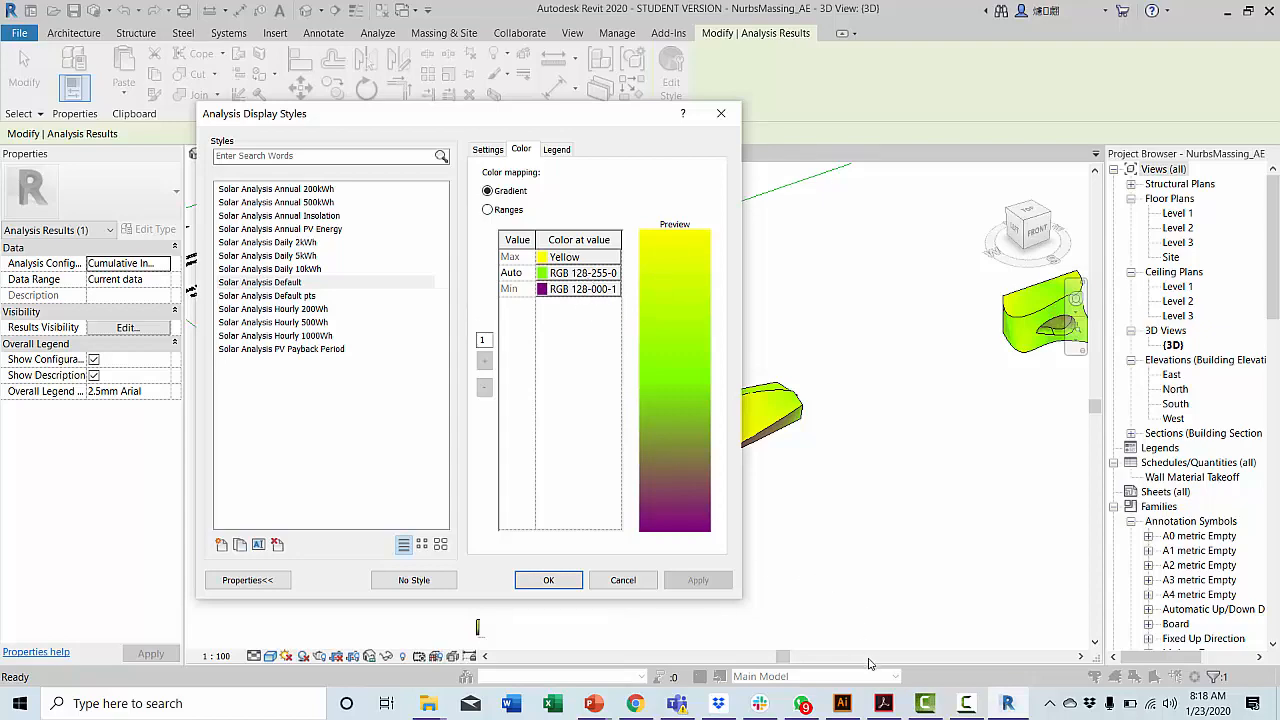
Switch to Acrobat to check the color legend on the assignment's solar analysis page, and return to Revit.
left_click(883, 703)
scroll(670, 557, "down", 2)
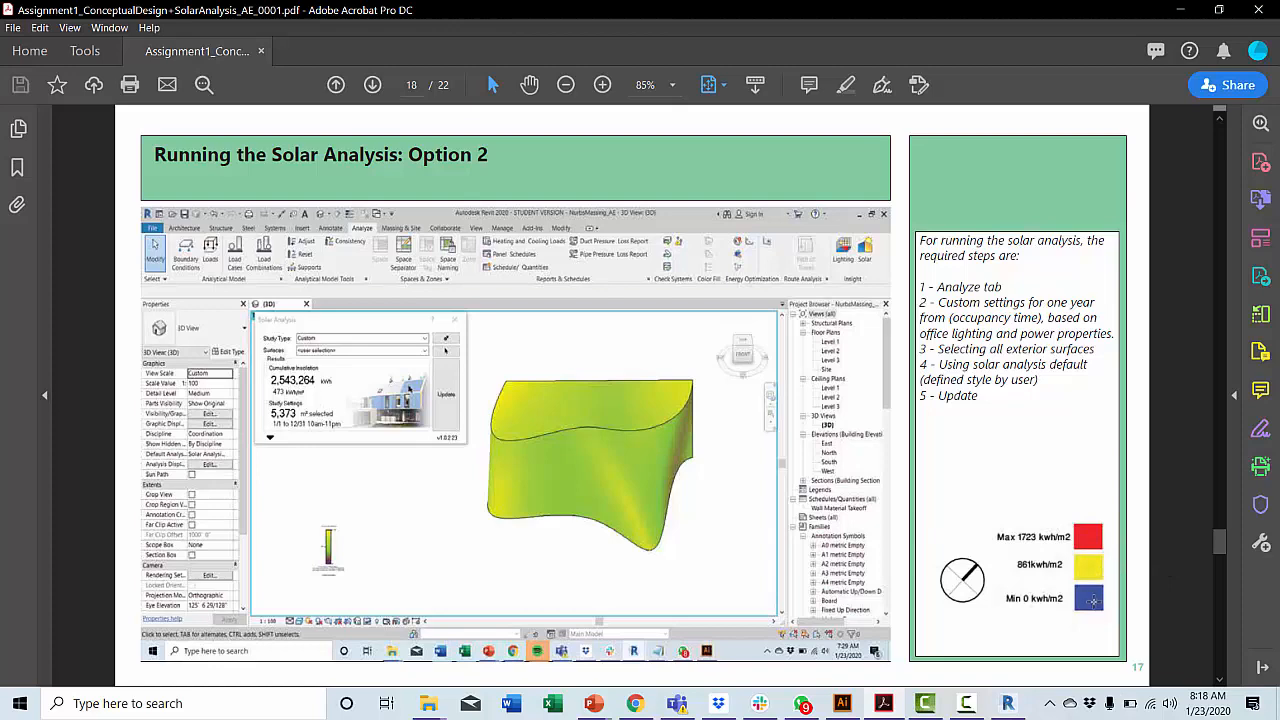
left_click(1007, 704)
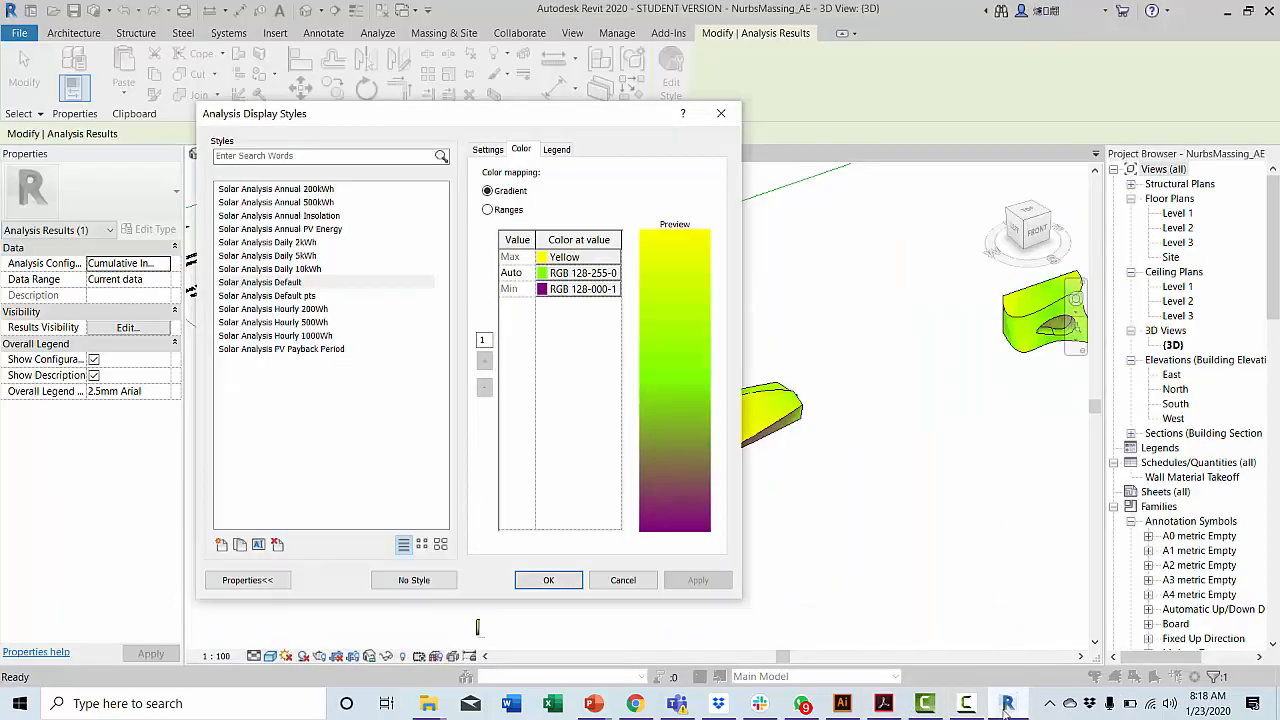
Set the Solar Analysis Default gradient colors to Red for Max, Yellow for Auto and Blue for Min, and apply the style.
left_click(580, 258)
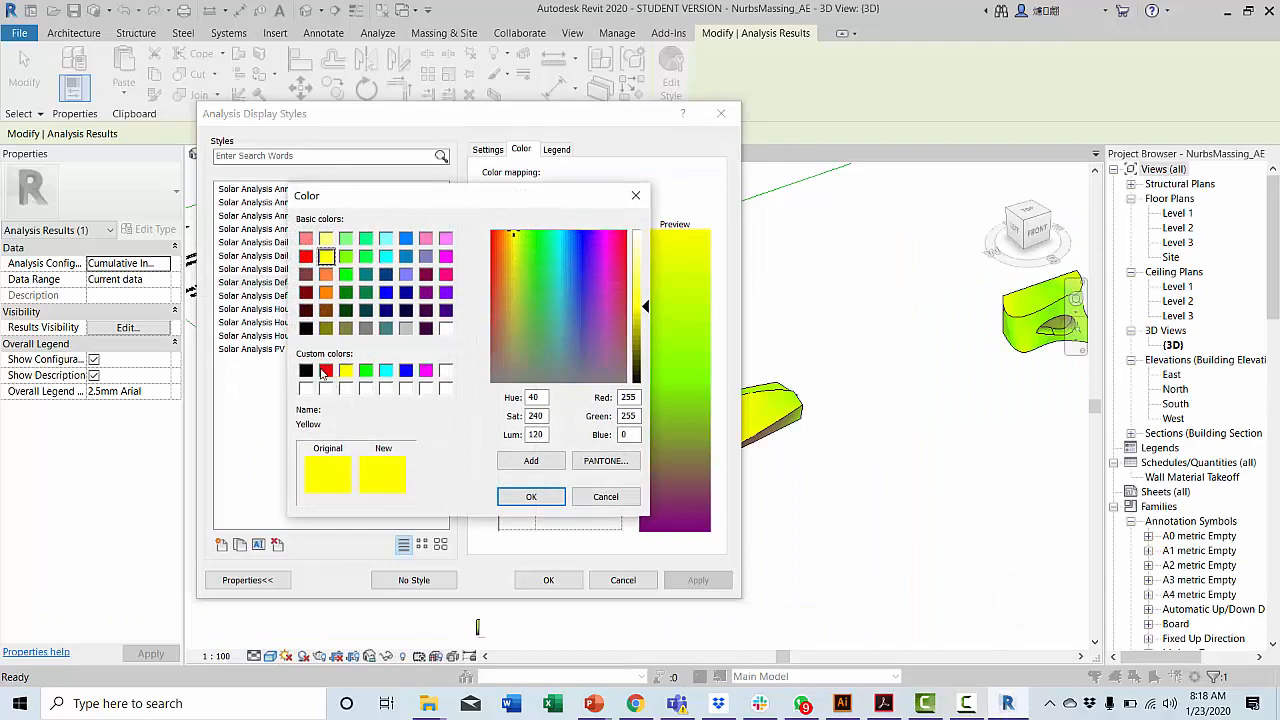
left_click(326, 370)
left_click(530, 497)
left_click(580, 272)
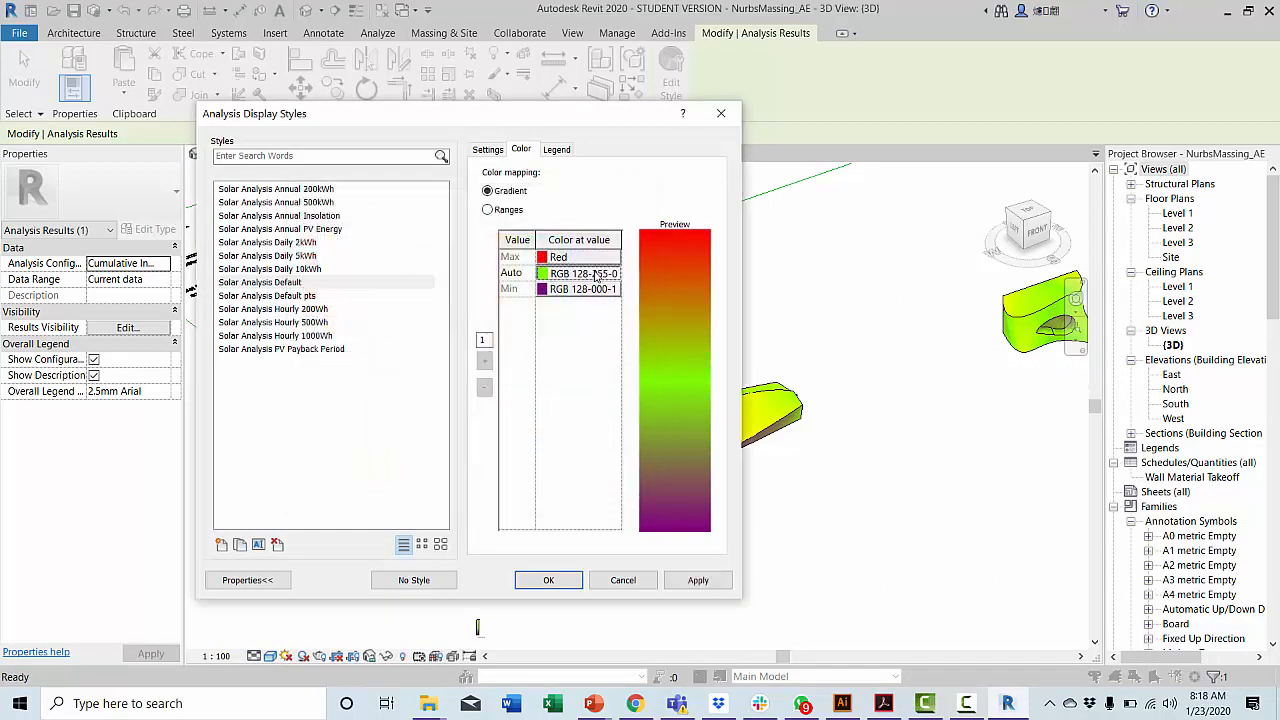
left_click(346, 370)
left_click(531, 497)
left_click(603, 290)
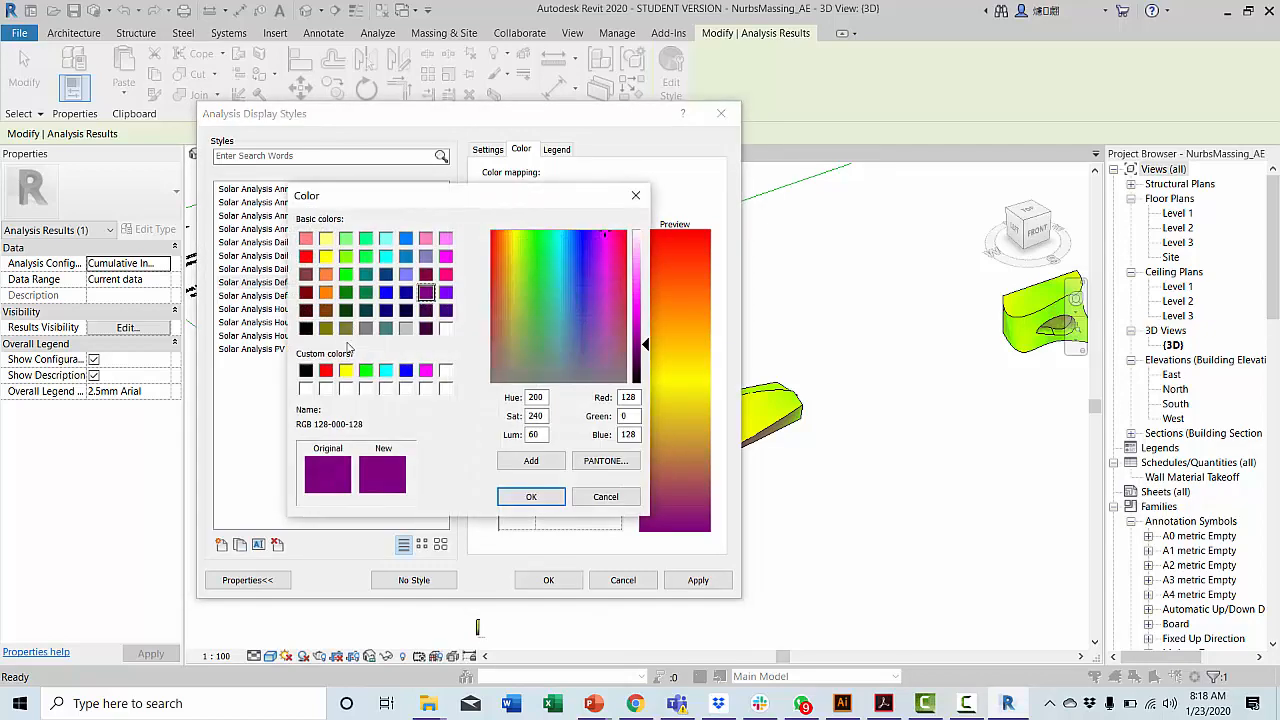
left_click(405, 370)
left_click(531, 497)
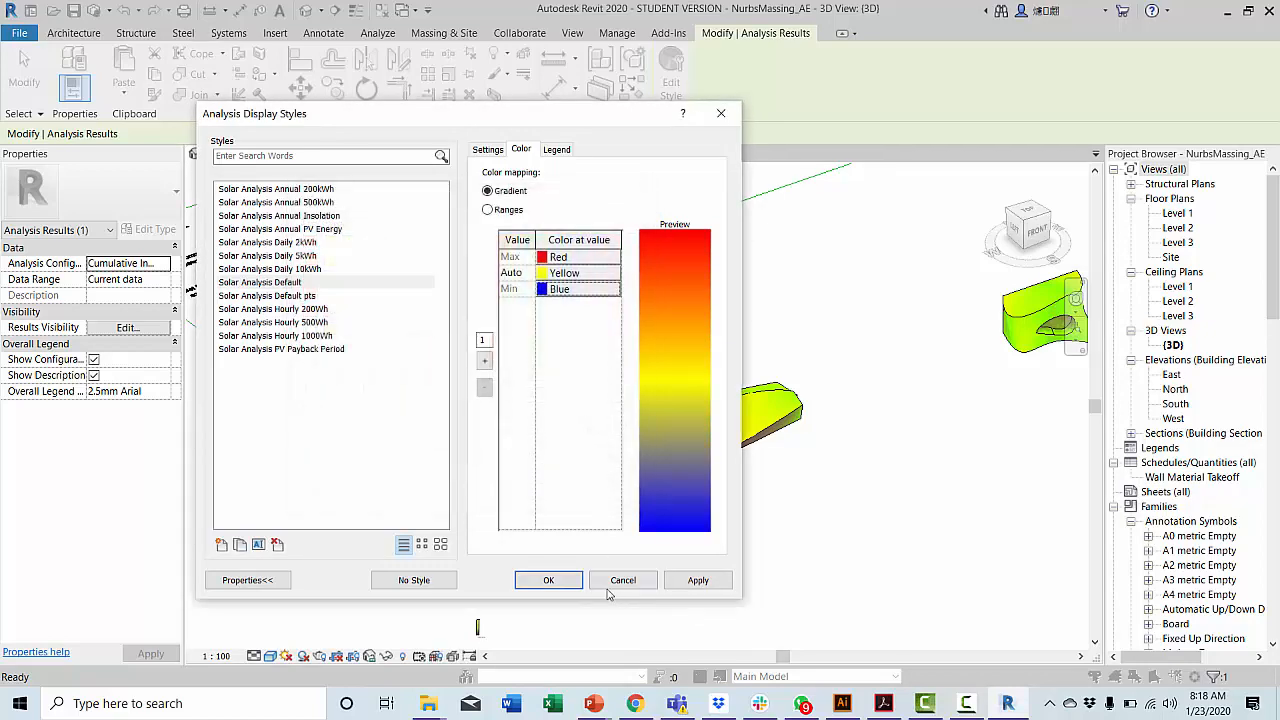
left_click(570, 582)
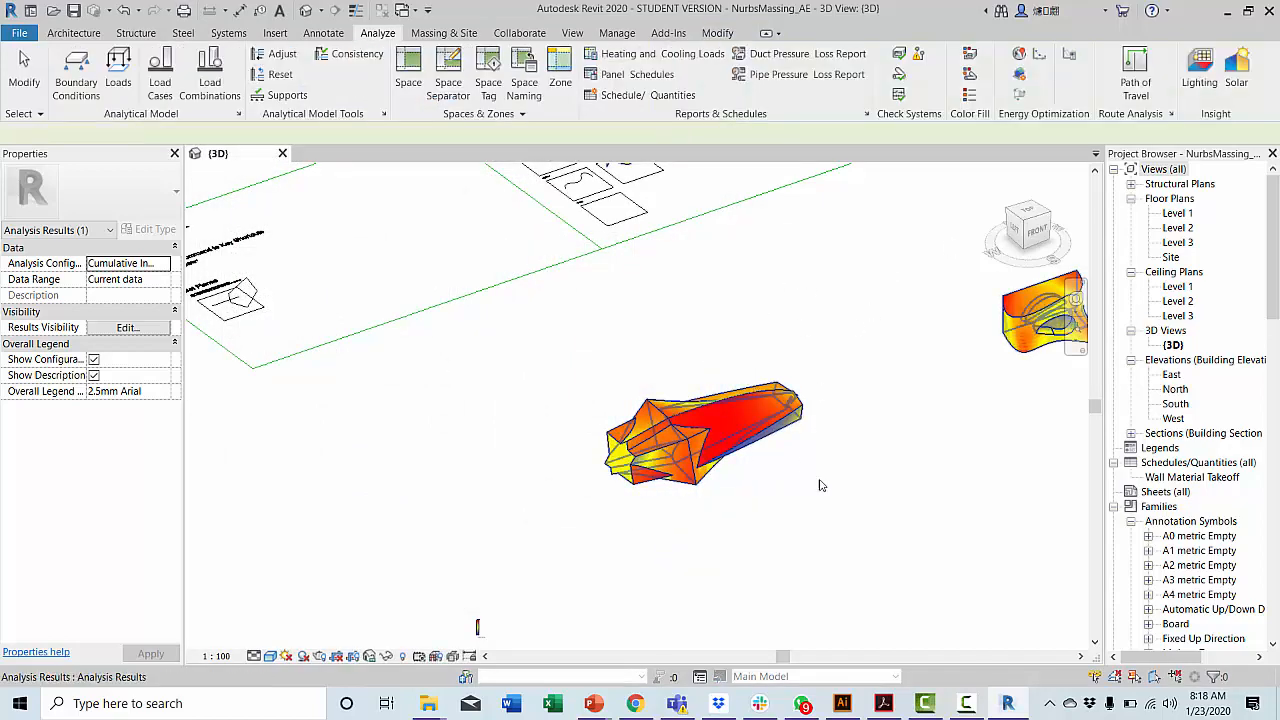
Reopen the analysis display style of the selected results and review its color mapping, legend settings and rounding options.
left_click(755, 392)
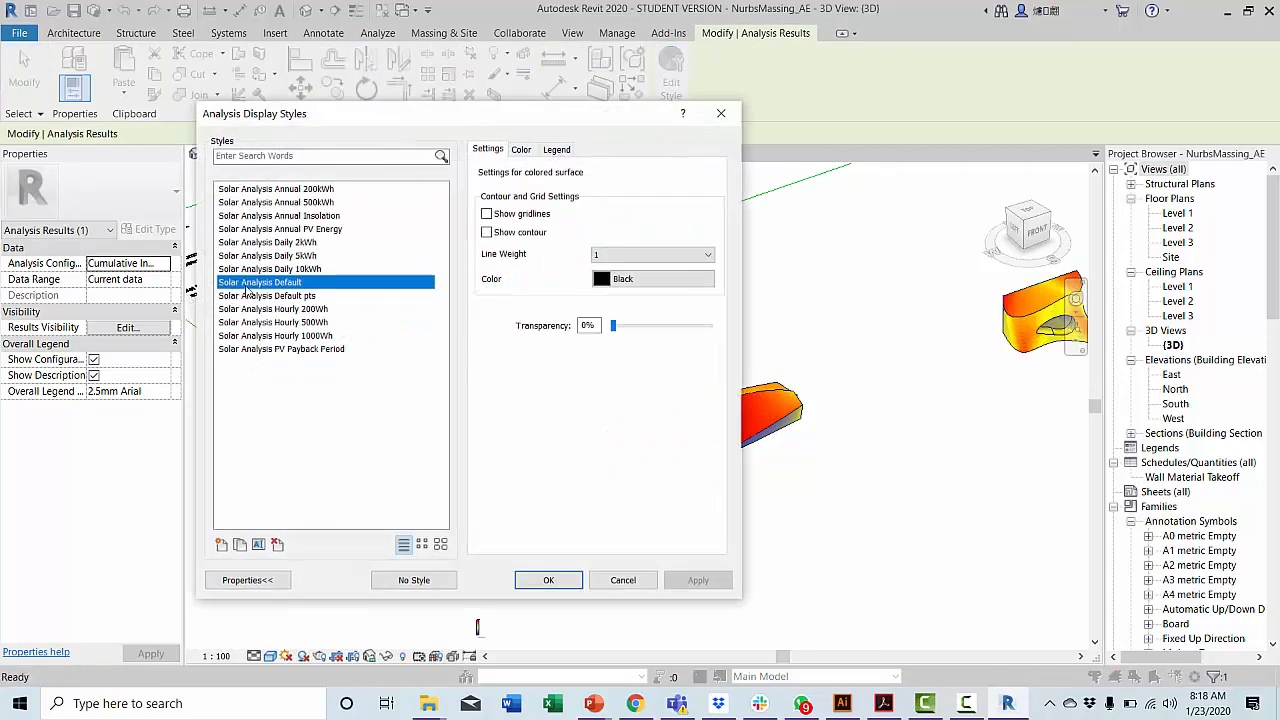
left_click(521, 149)
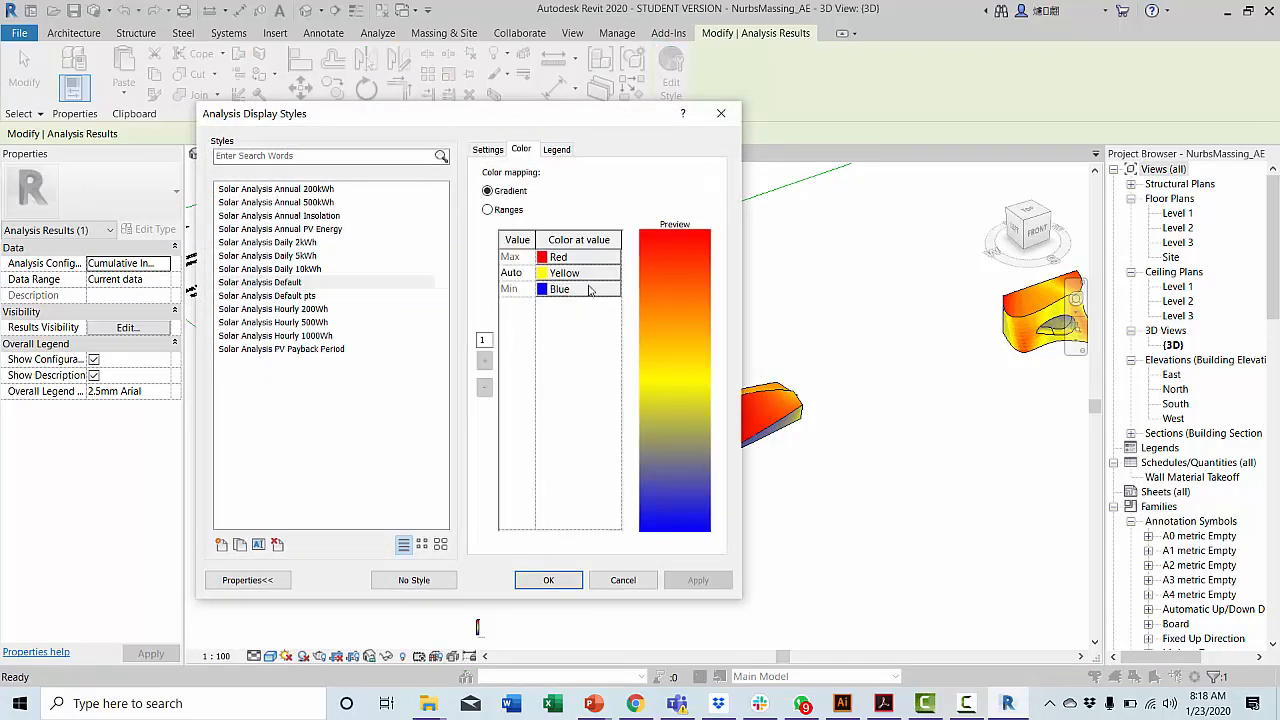
left_click(557, 149)
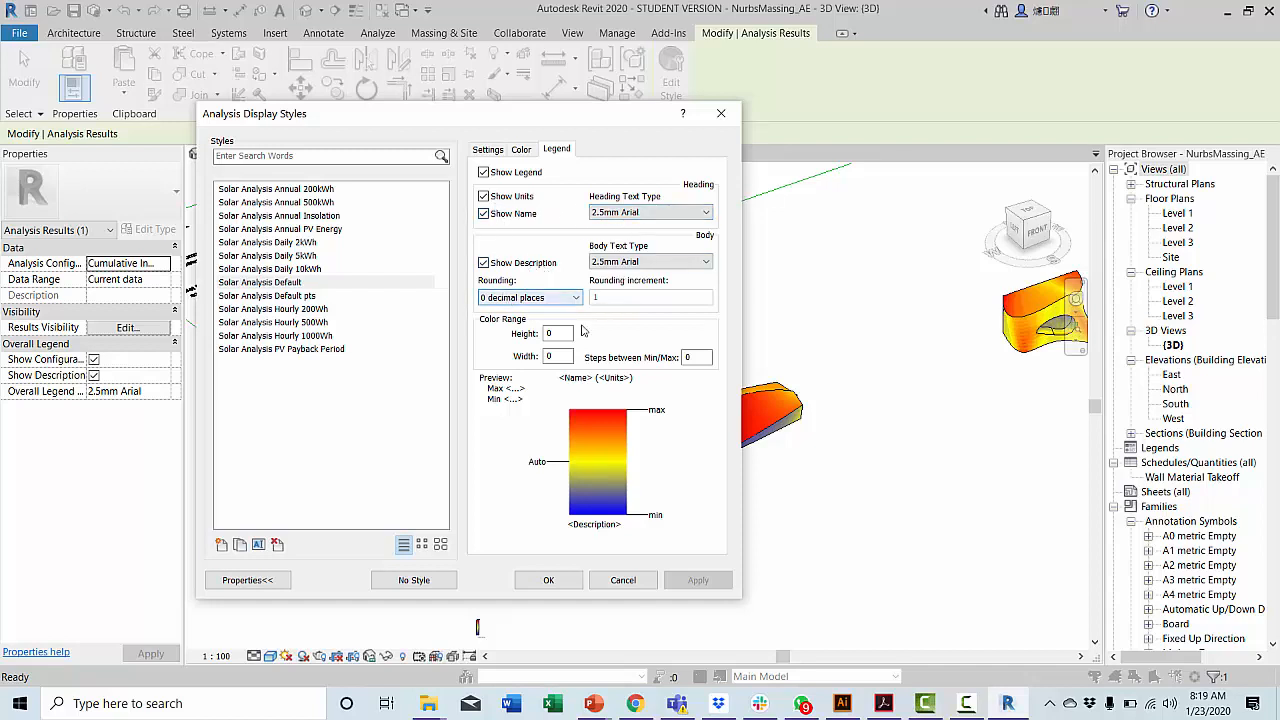
left_click(566, 299)
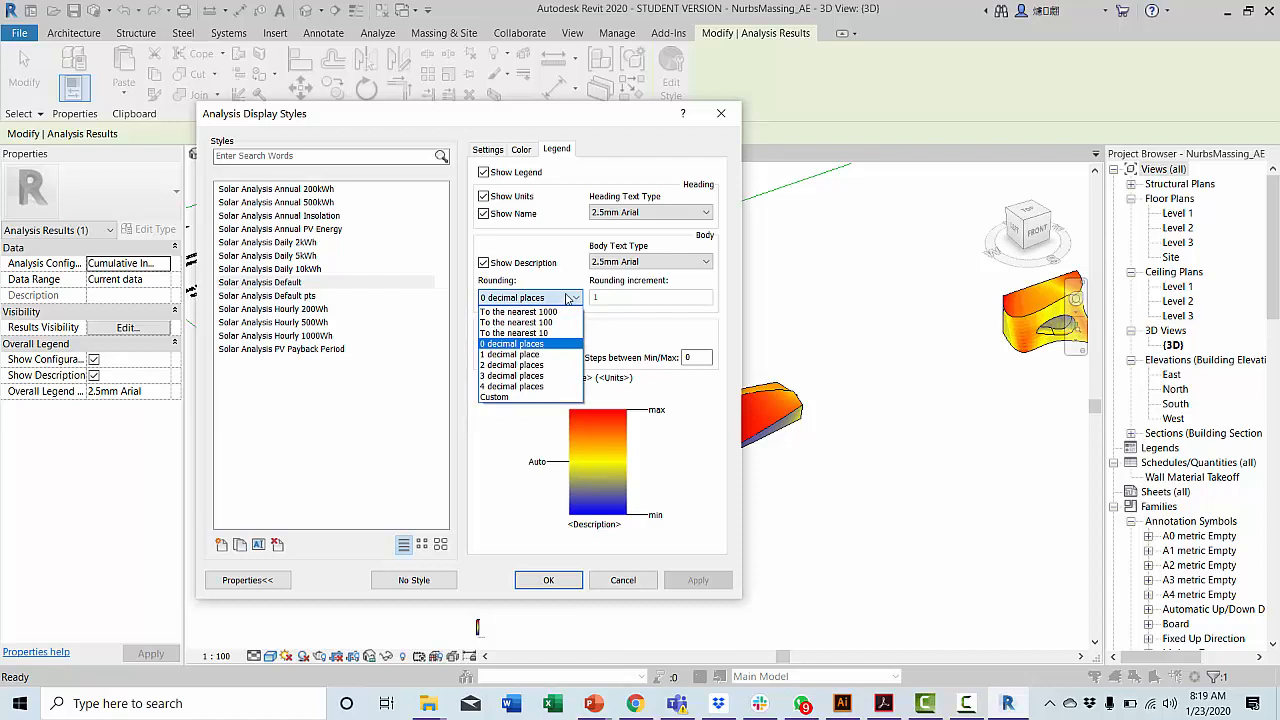
left_click(573, 299)
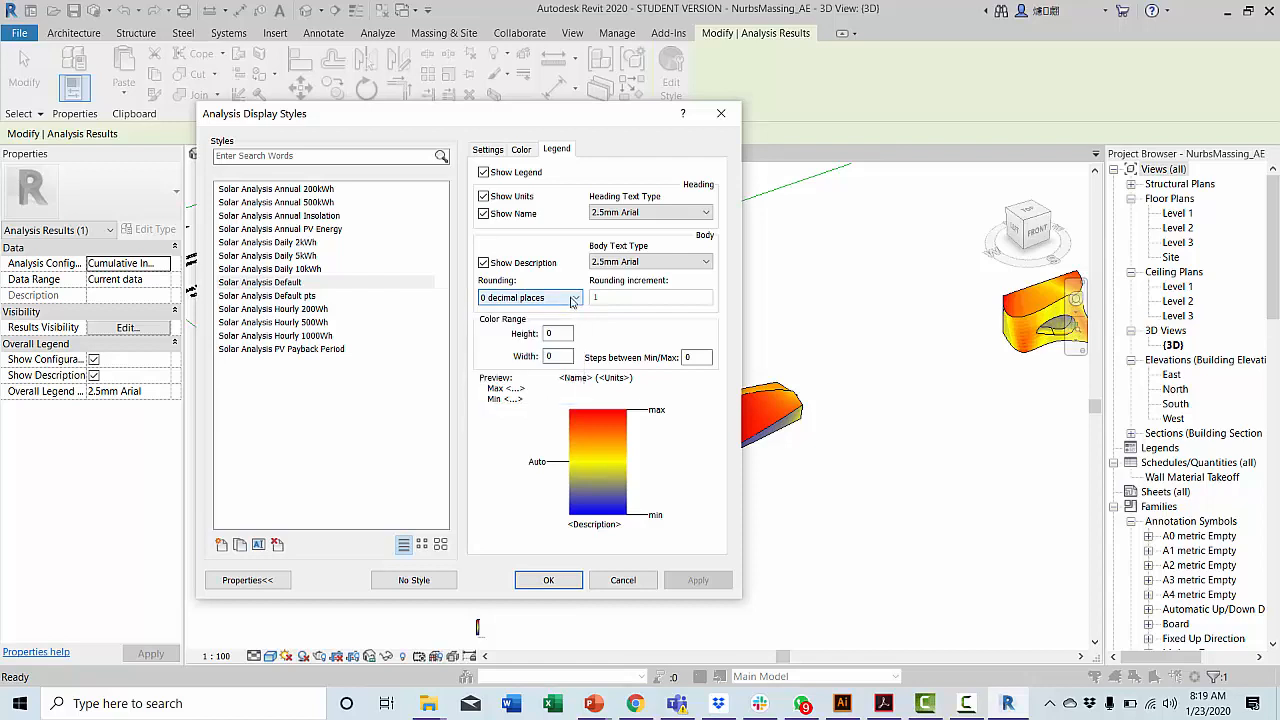
left_click(549, 580)
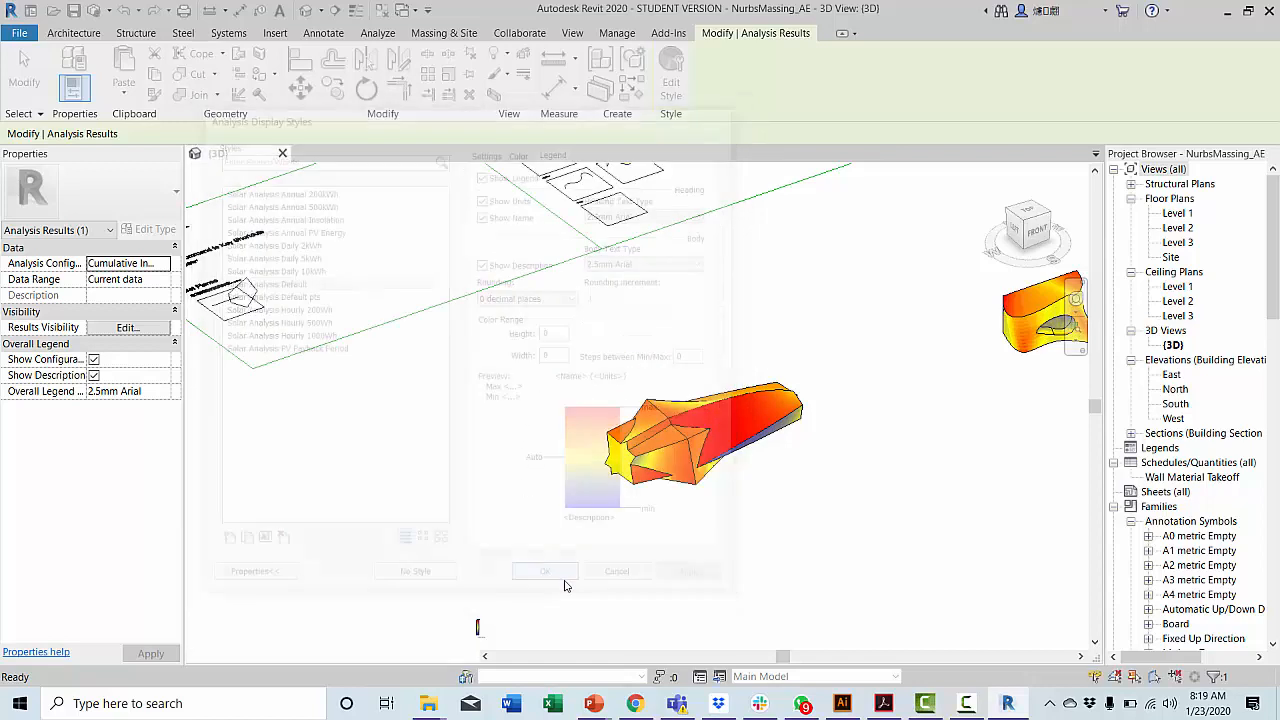
Examine the recolored solar results on the faceted mass up close, comparing its red, yellow and blue faces with the legend.
left_click(738, 440)
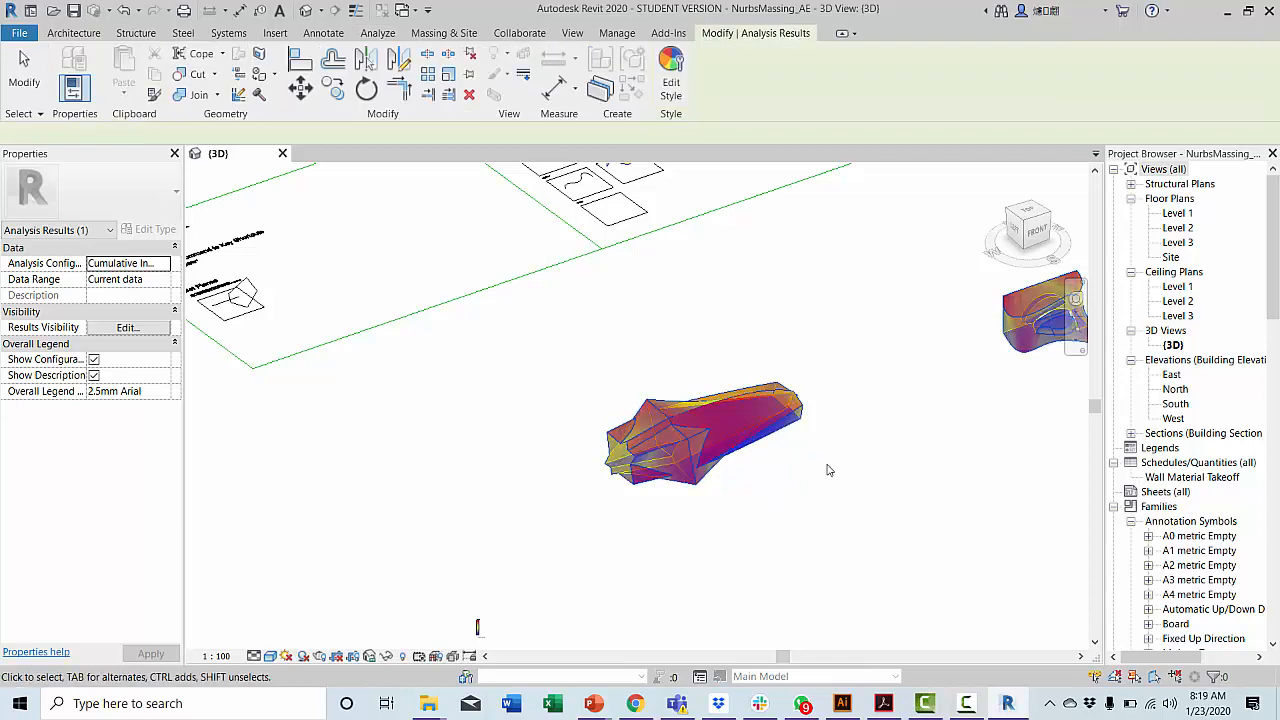
middle_click_drag(806, 451, 833, 408)
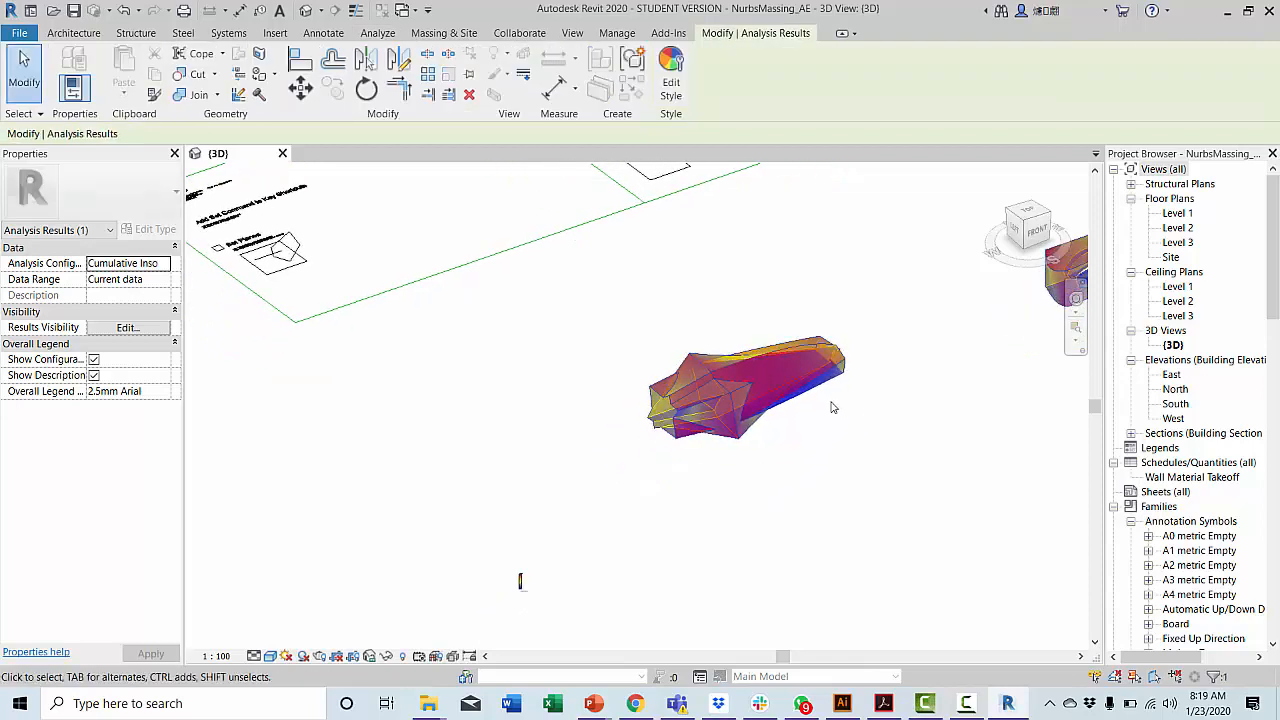
left_click(840, 435)
scroll(840, 435, "up", 2)
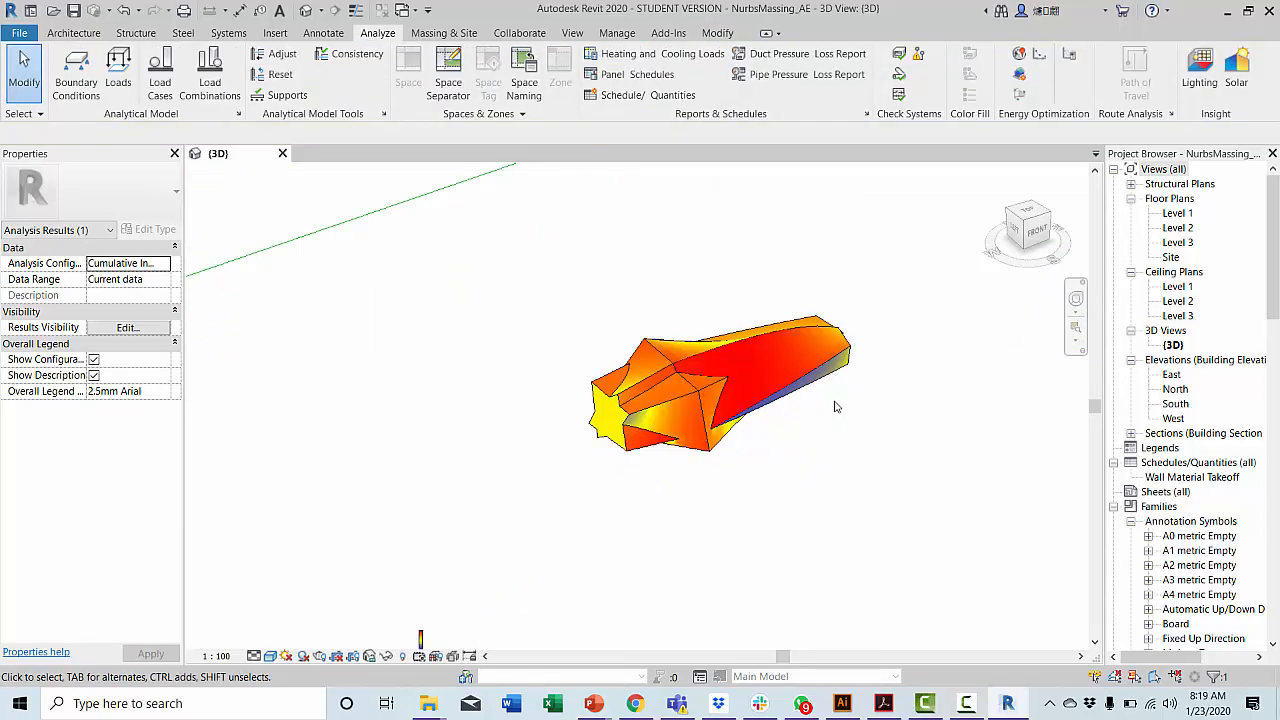
scroll(828, 428, "up", 2)
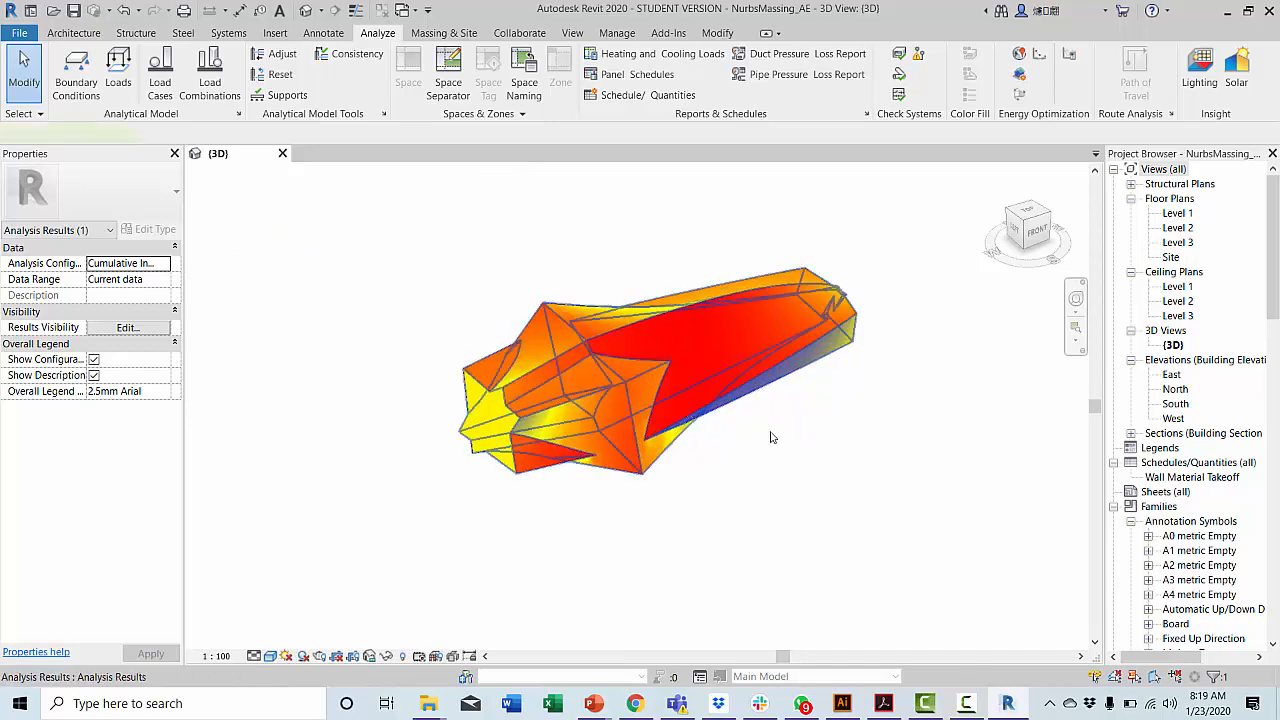
left_click(731, 425)
middle_click_drag(857, 411, 931, 505, "shift")
left_click(891, 471)
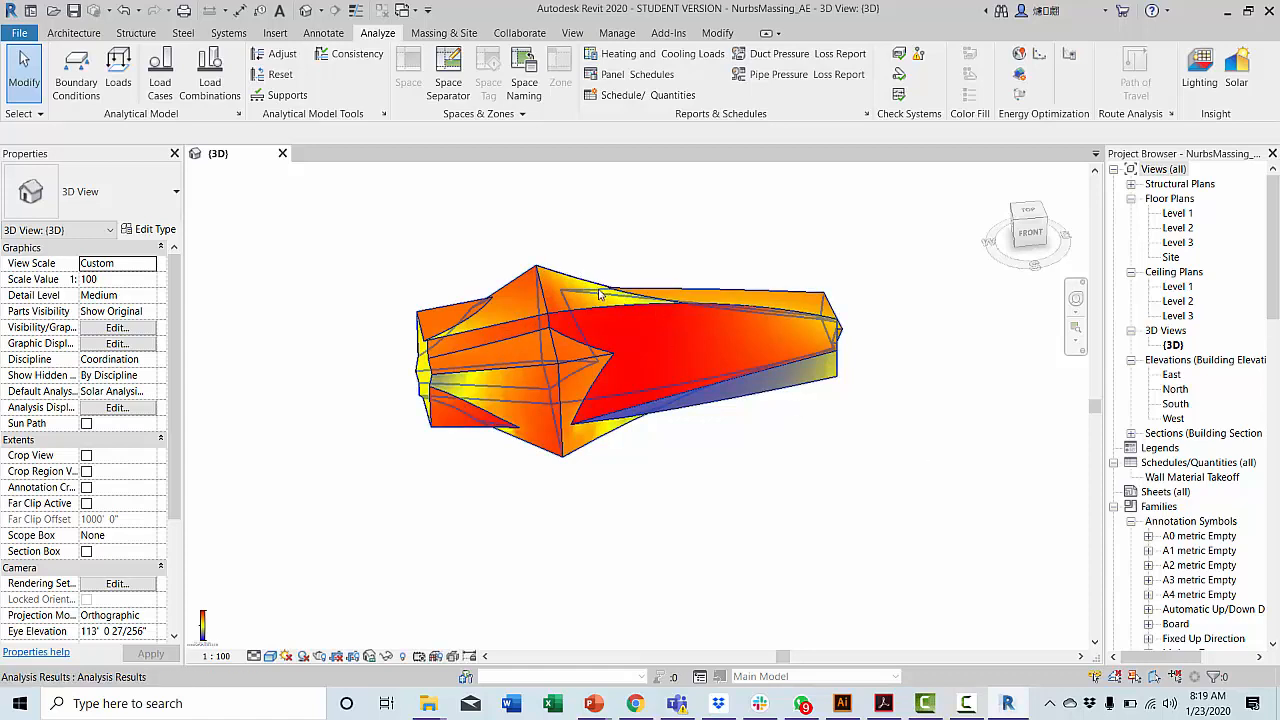
left_click(211, 620)
left_click(760, 402)
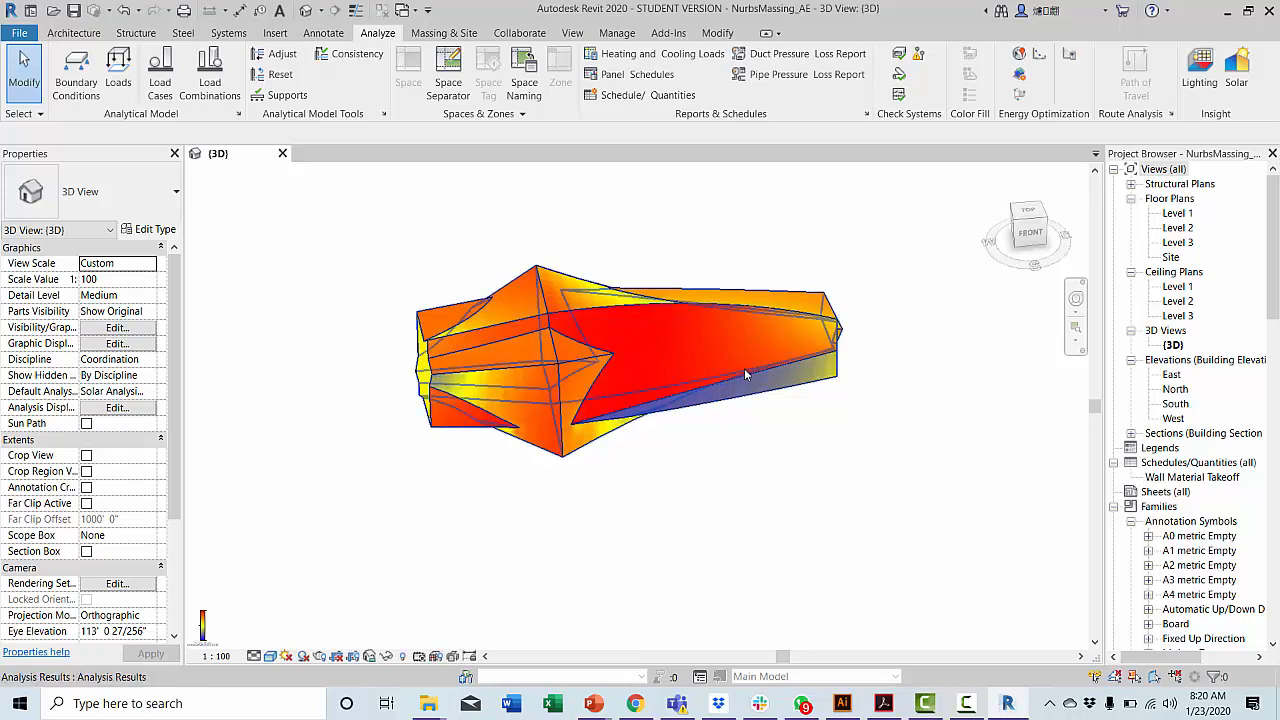
left_click(756, 379)
Examine the solar colors on the curved ring mass, the swept wedge and the mass with the arched opening.
middle_click_drag(820, 397, 660, 297, "shift")
middle_click_drag(634, 416, 314, 617)
left_click(723, 495)
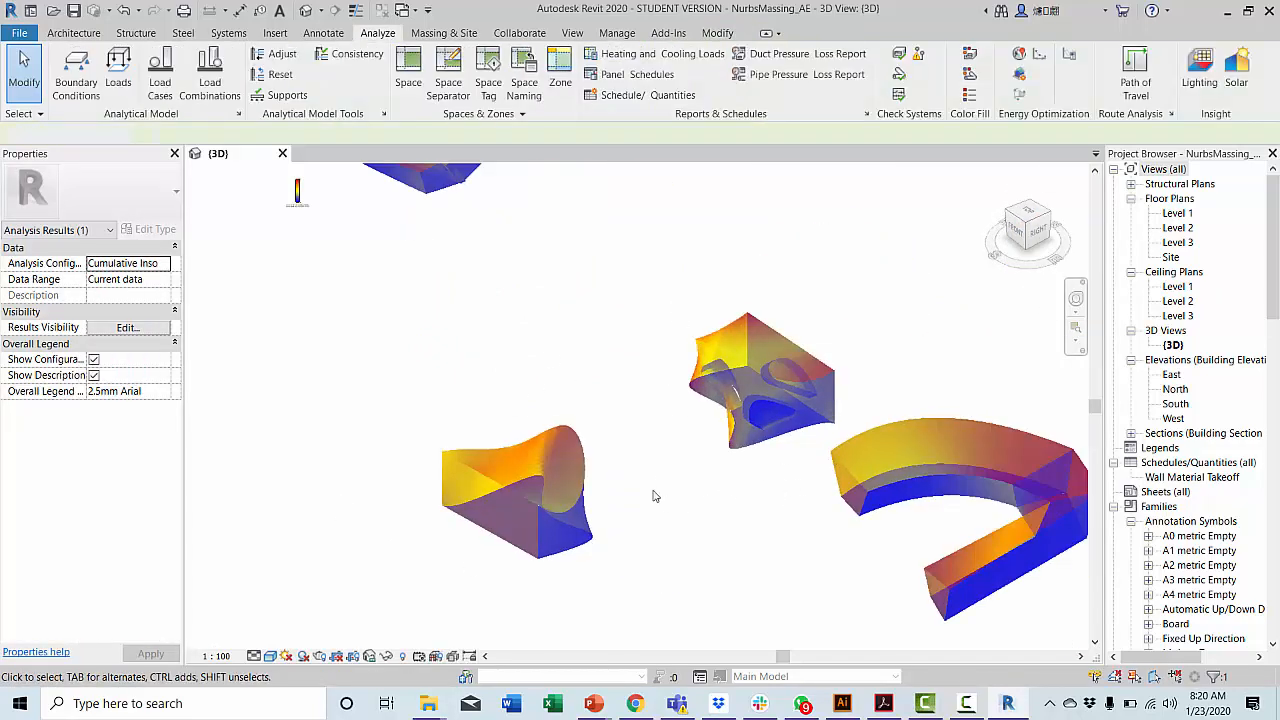
scroll(670, 503, "down", 3)
scroll(841, 512, "up", 2)
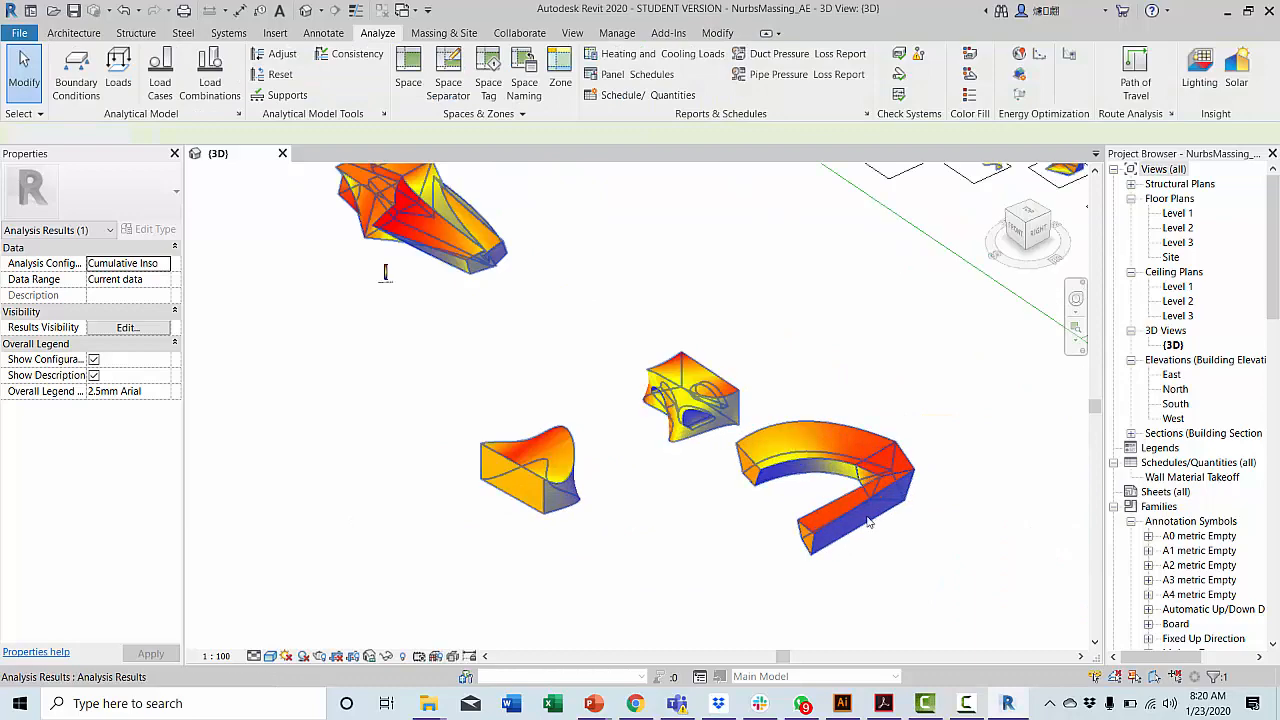
middle_click_drag(813, 481, 845, 470, "shift")
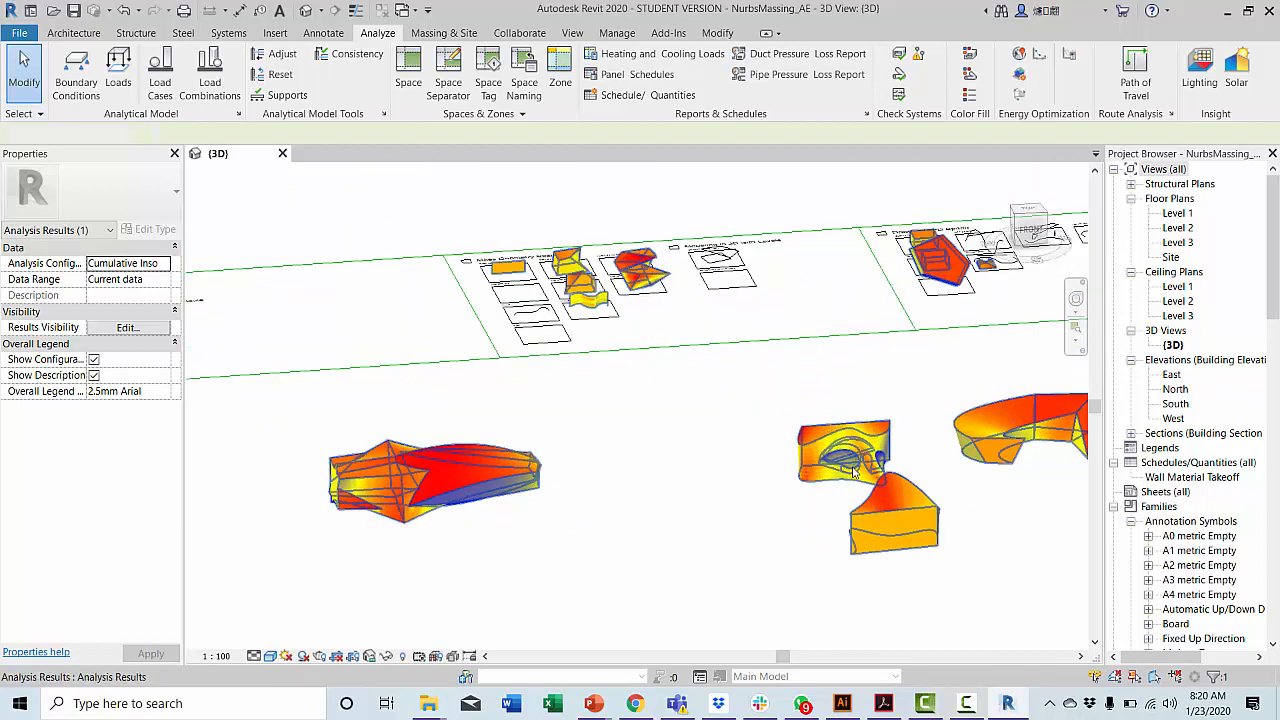
scroll(848, 474, "up", 2)
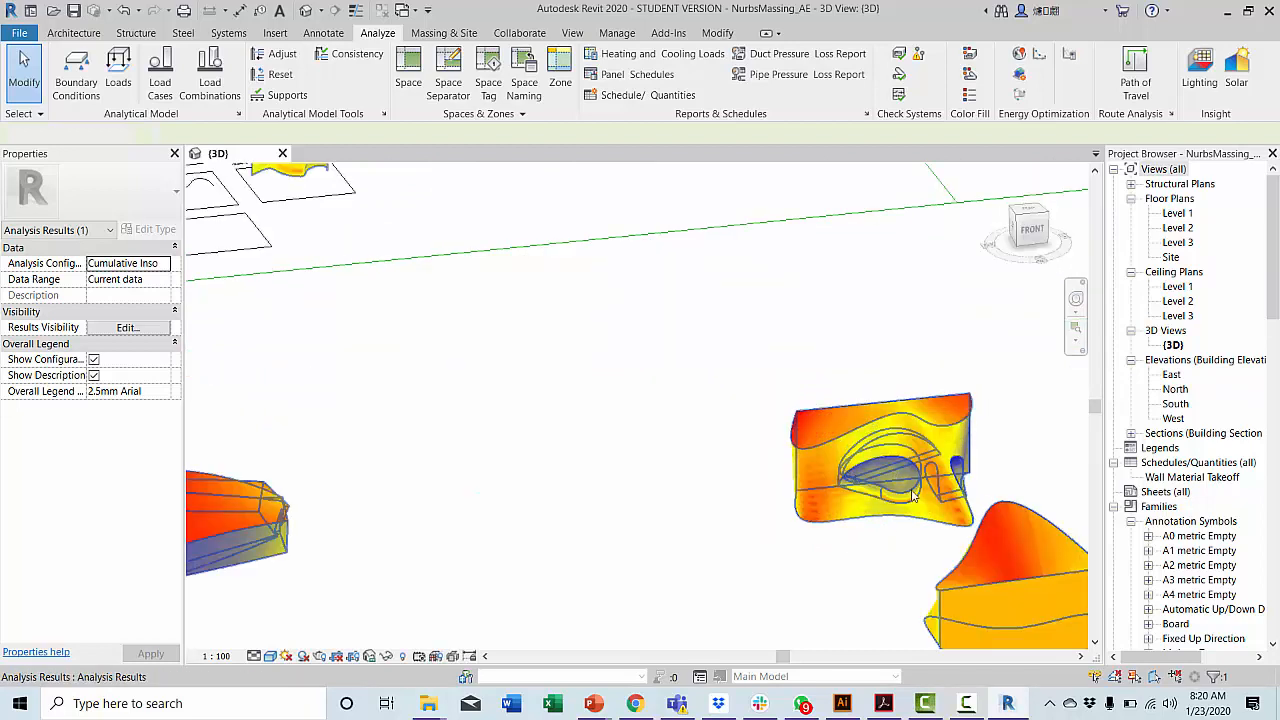
left_click(930, 574)
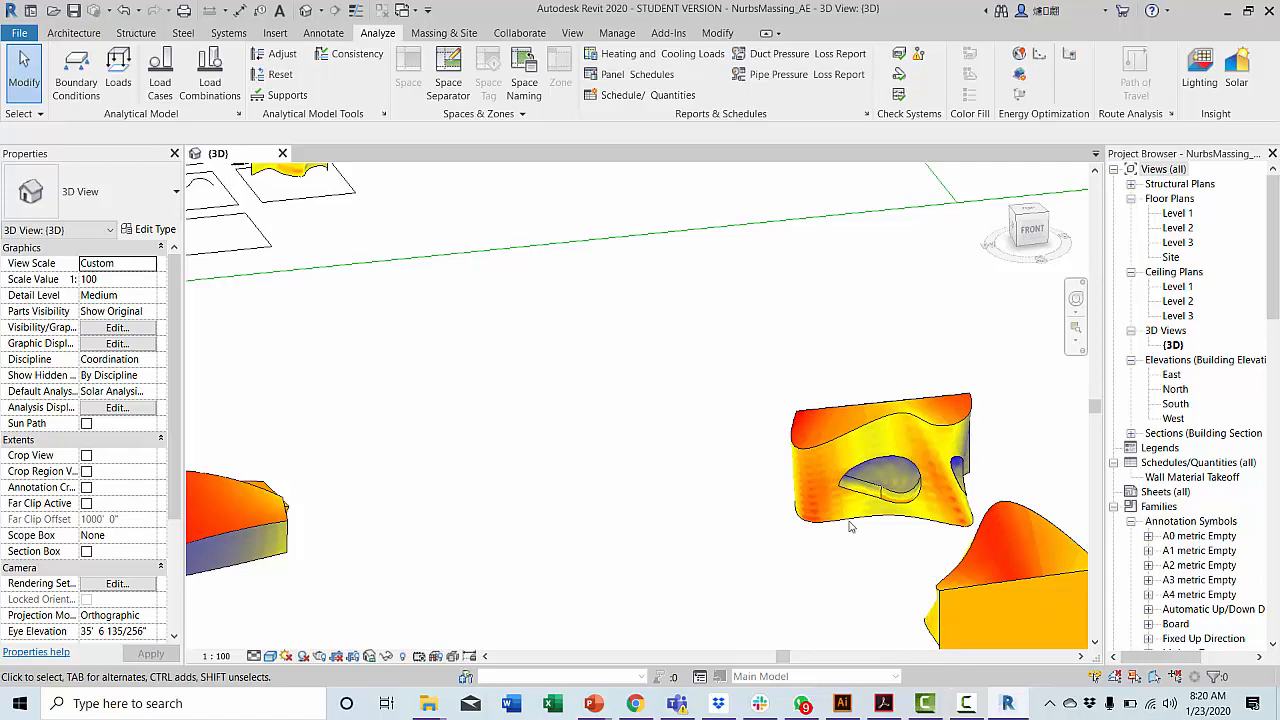
scroll(750, 475, "down", 4)
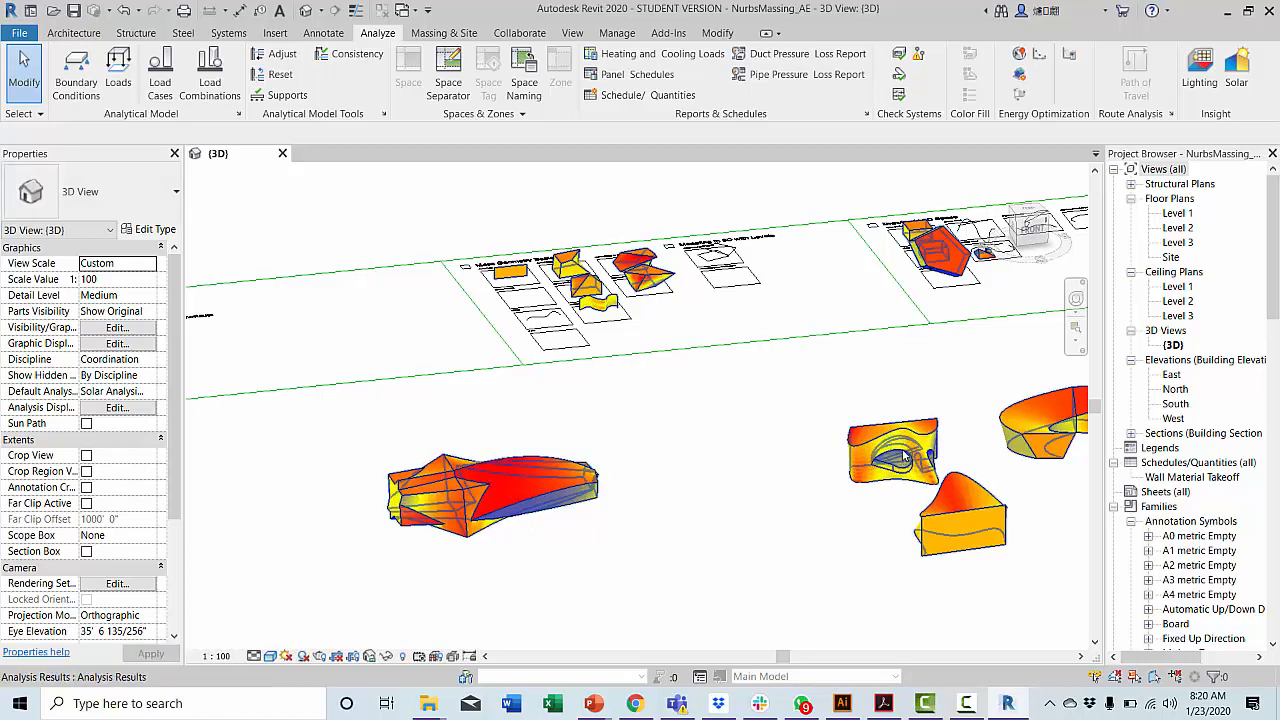
scroll(900, 462, "up", 3)
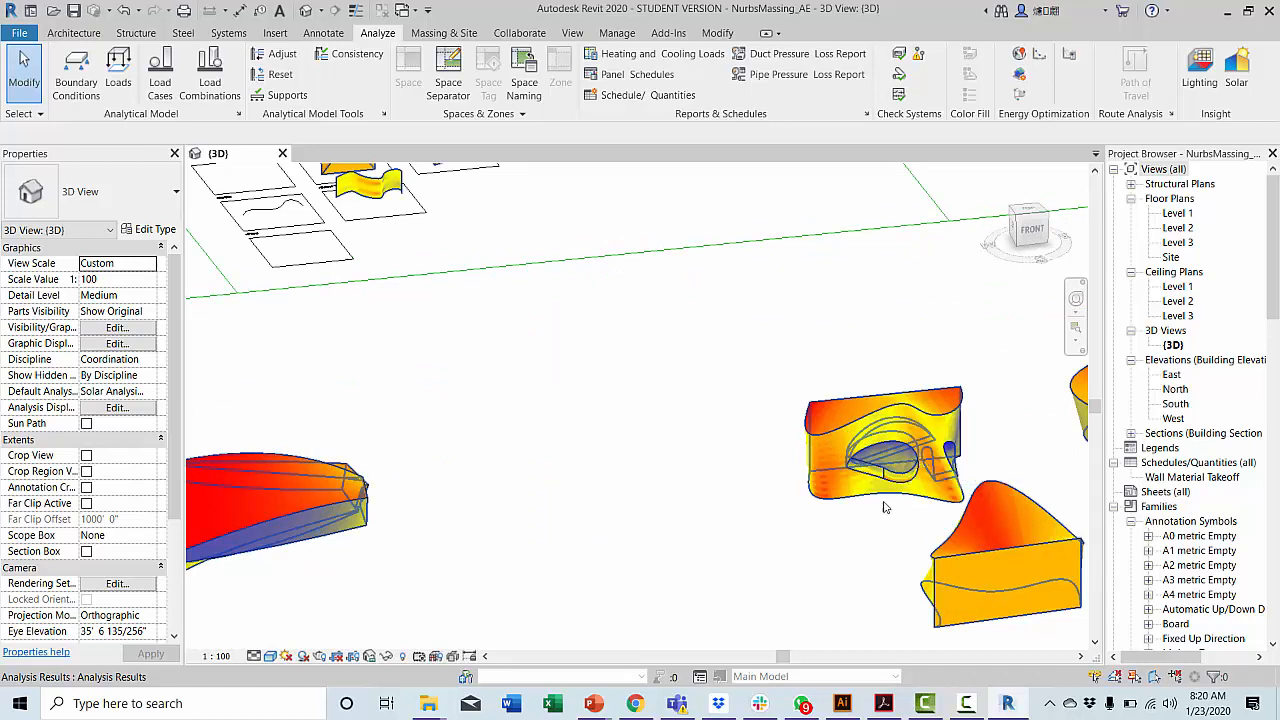
scroll(886, 507, "down", 1)
left_click(862, 472)
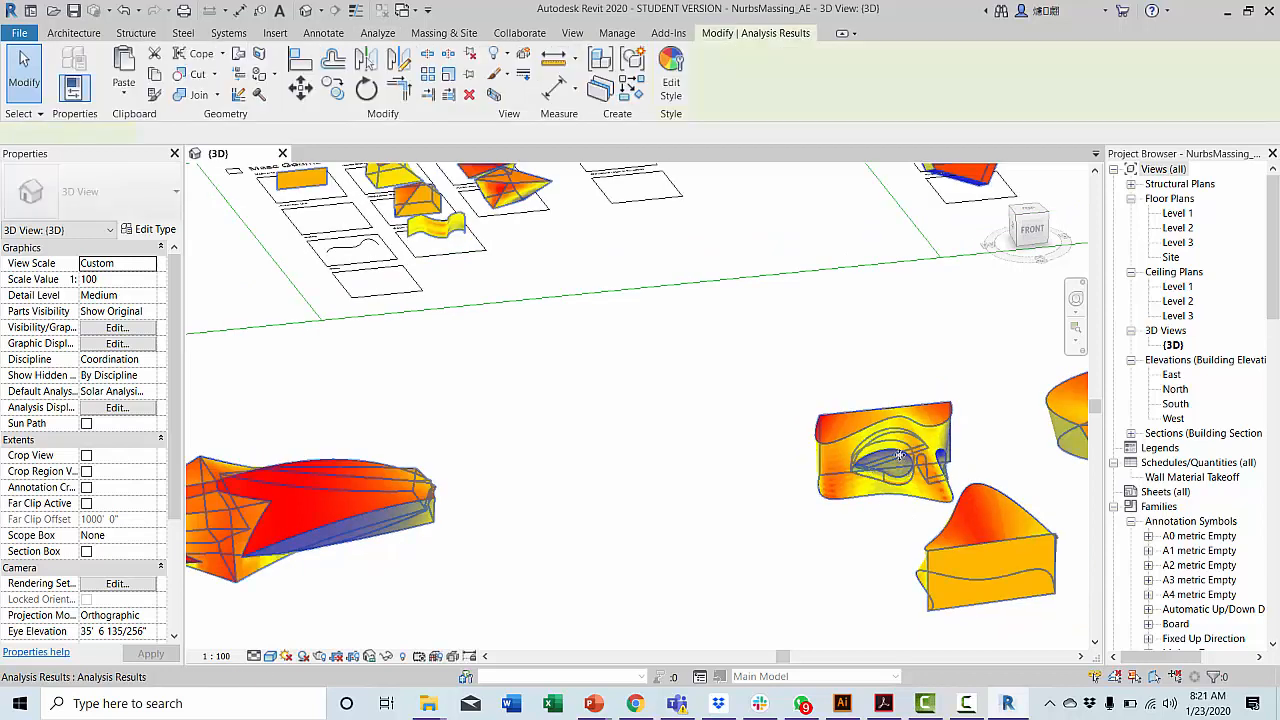
left_click(1003, 457)
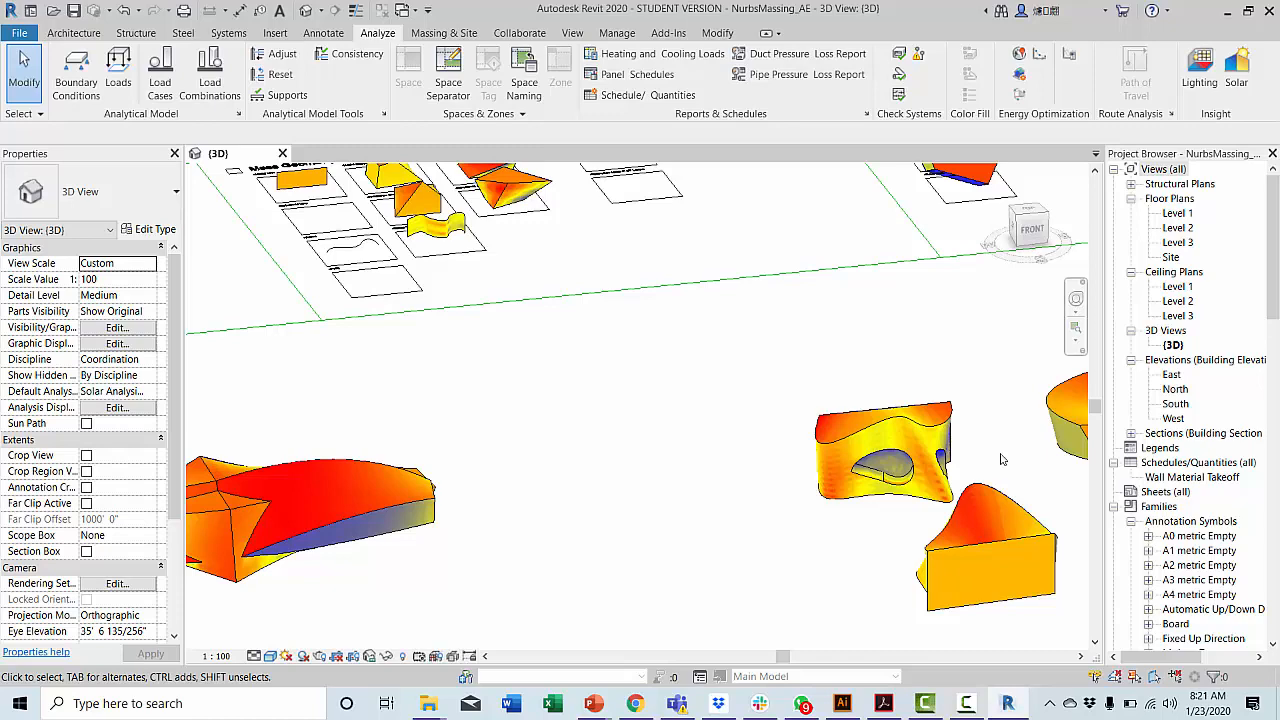
Open the legend settings of Solar Analysis Default, check the heading text type choices, and leave without changes.
scroll(725, 460, "down", 2)
middle_click_drag(629, 452, 783, 376)
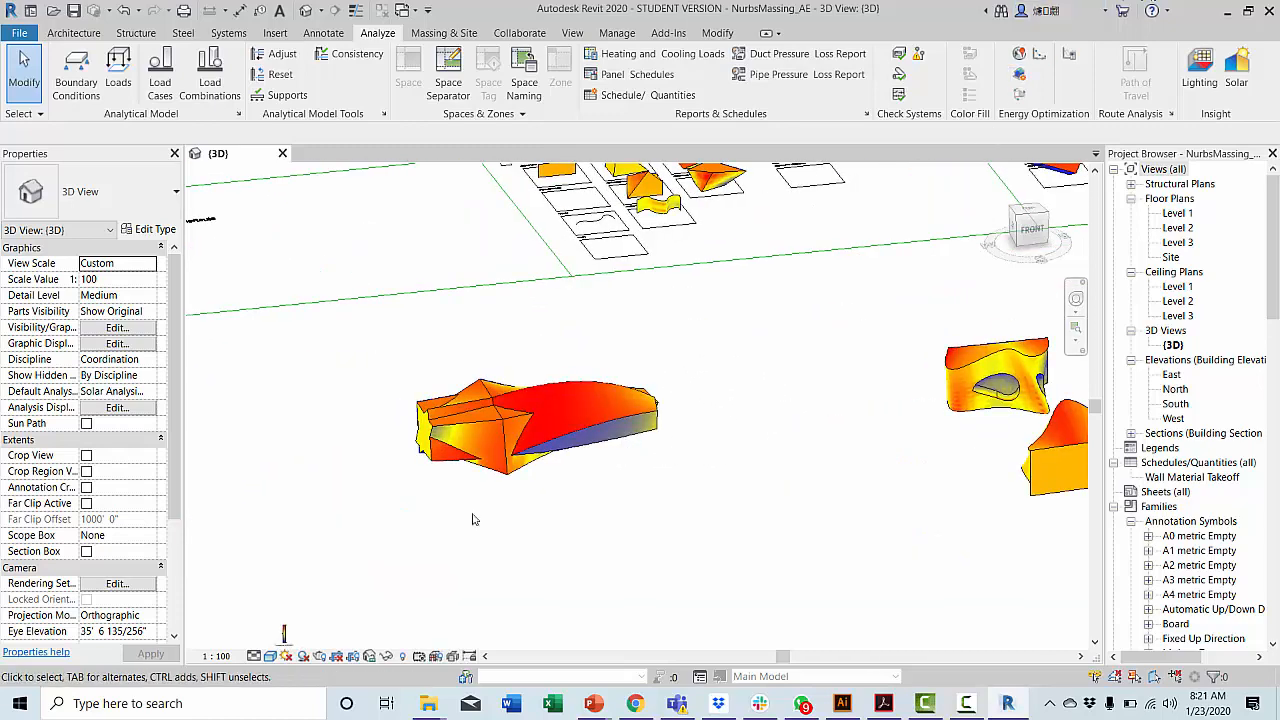
left_click(645, 425)
left_click(684, 74)
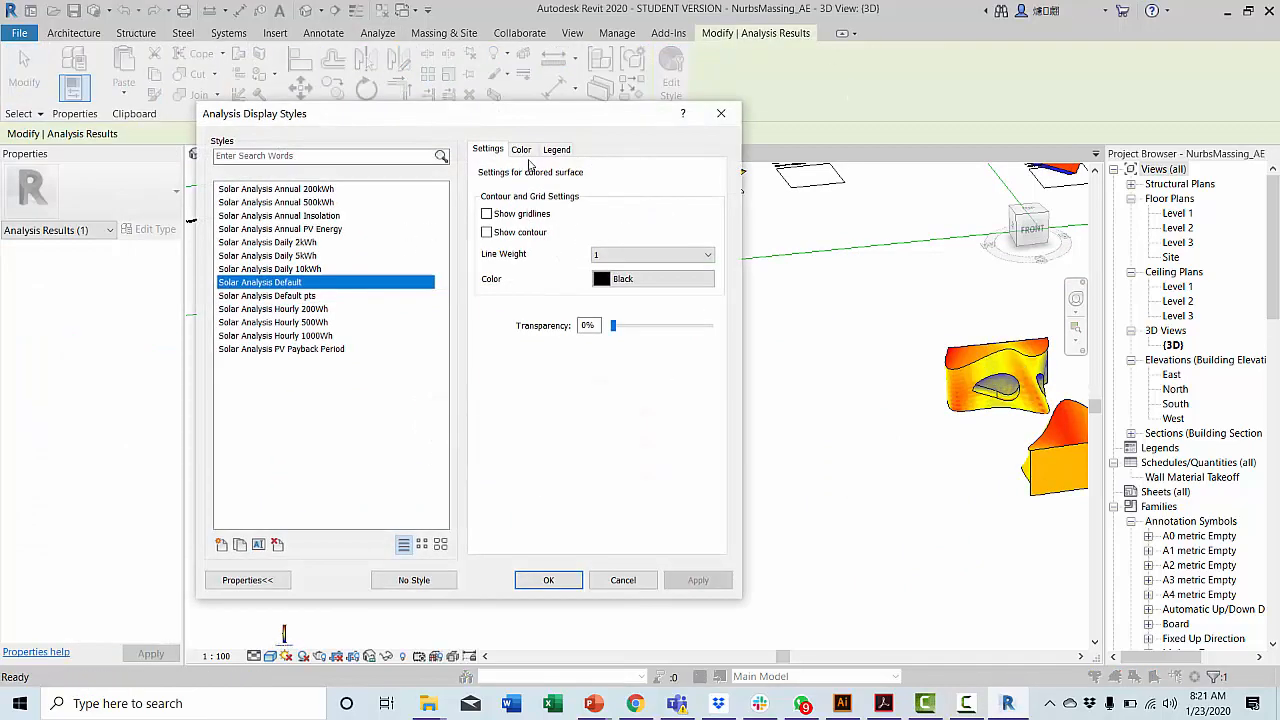
left_click(559, 152)
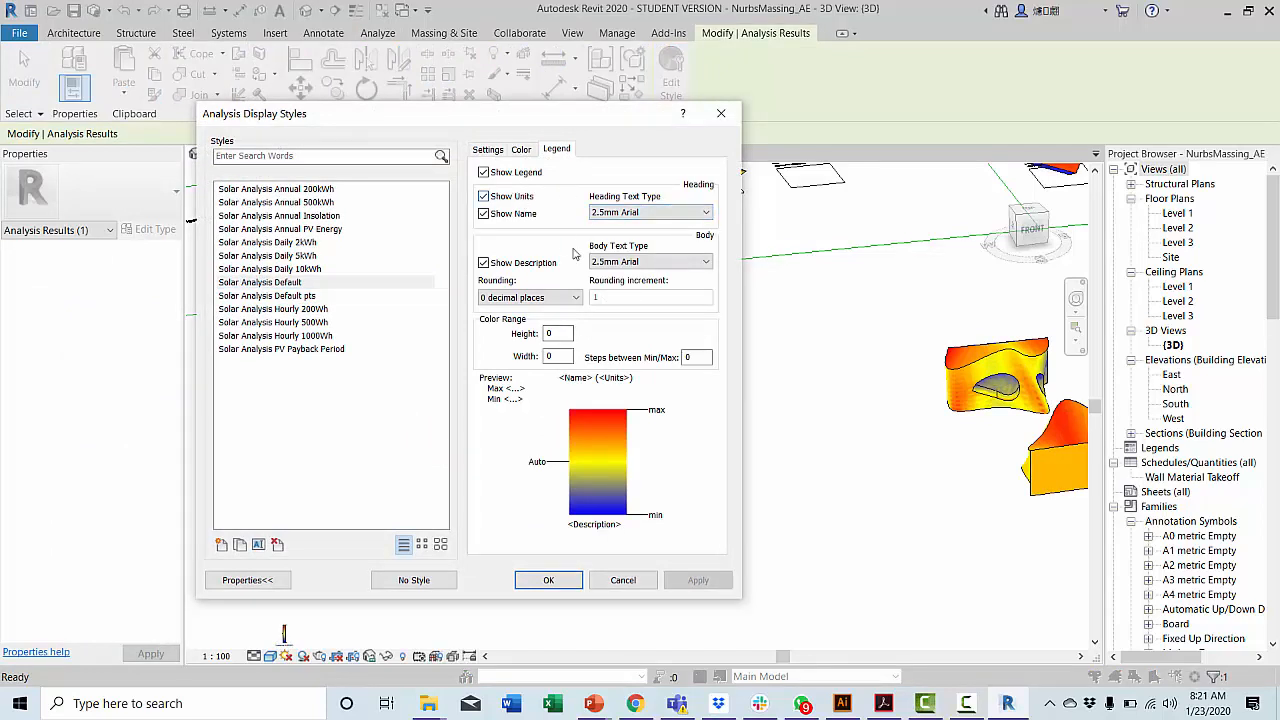
left_click(685, 216)
left_click(686, 222)
left_click(624, 580)
Select the solar analysis legend and move it from below the faceted mass to above its left end.
mouse_move(555, 521)
middle_mouse_down("shift")
mouse_move(611, 523)
mouse_move(523, 520)
mouse_move(343, 574)
middle_mouse_up("shift")
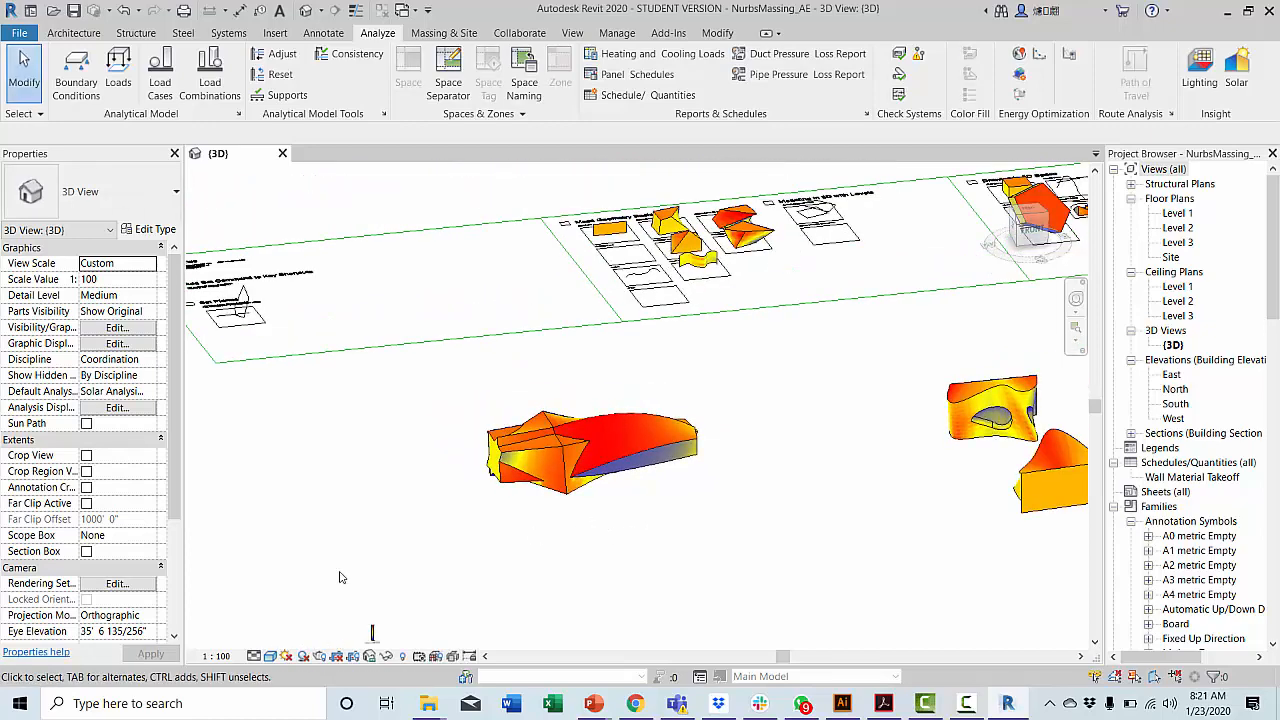
left_click(372, 634)
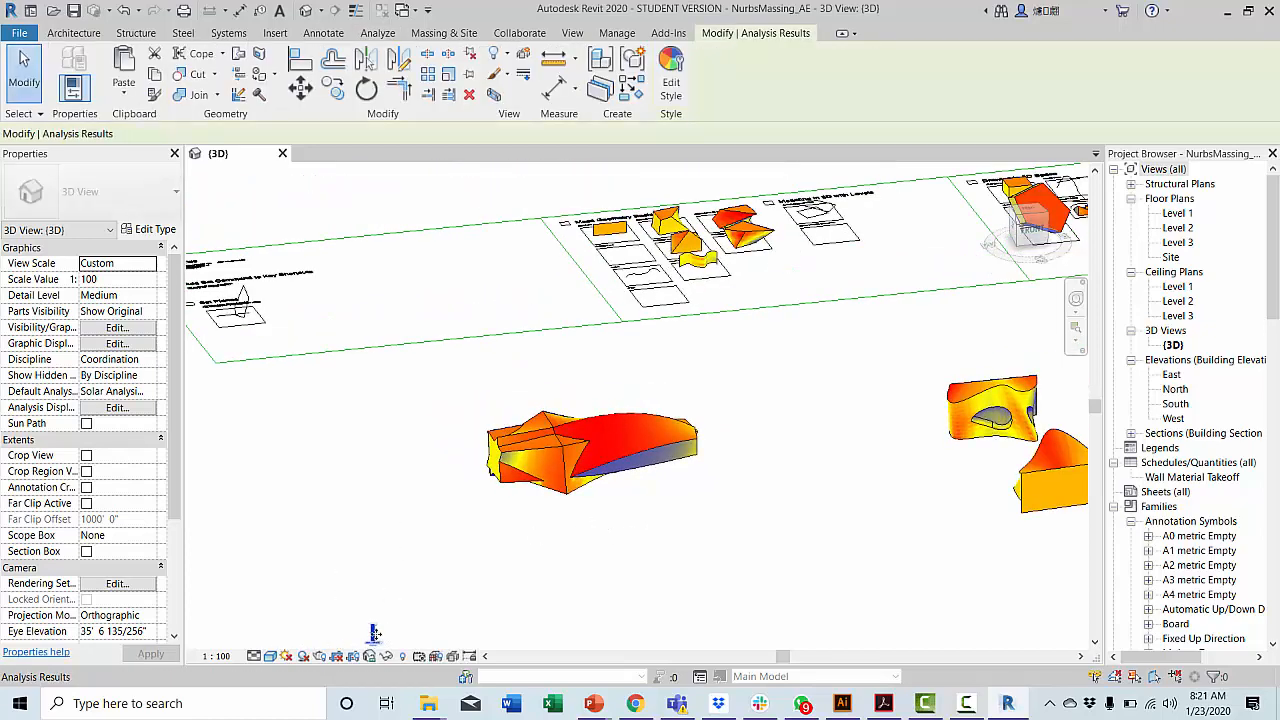
left_click(595, 518)
scroll(740, 500, "up", 2)
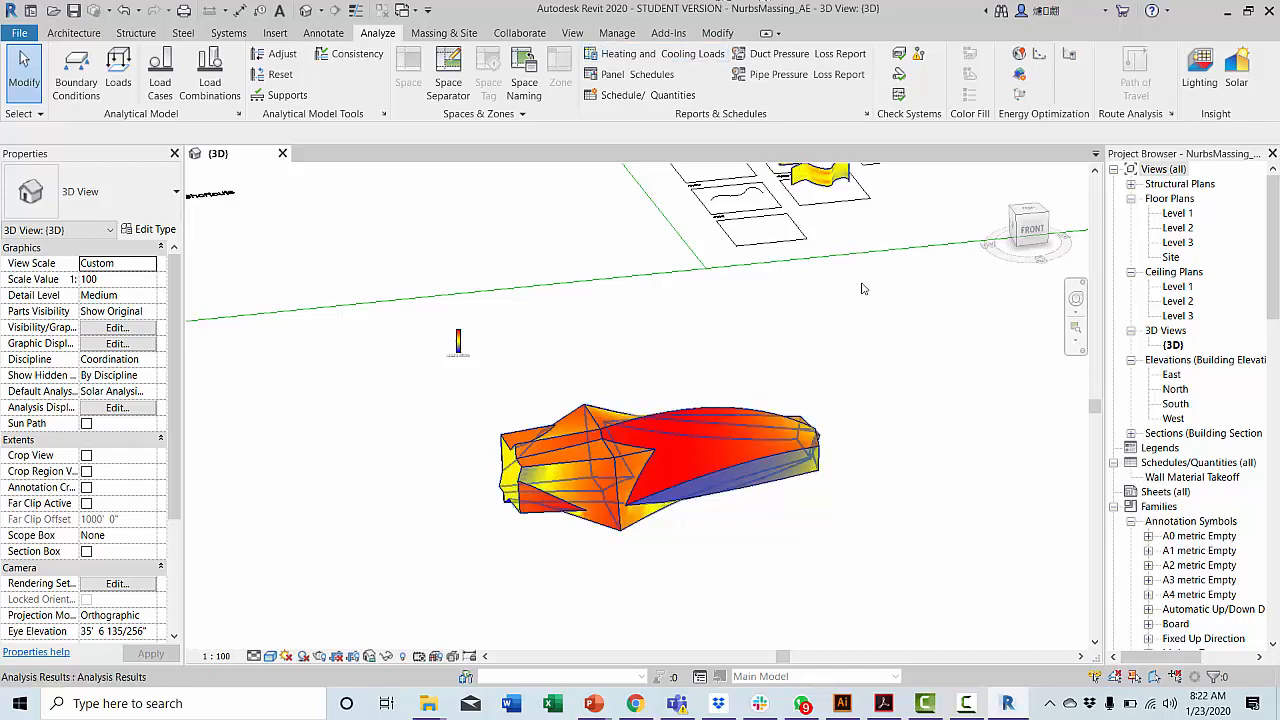
Examine the faceted mass from the front, switch the 3D view to Top, and examine the masses' solar colors from above.
middle_click_drag(683, 515, 654, 411)
middle_click_drag(809, 363, 706, 411, "shift")
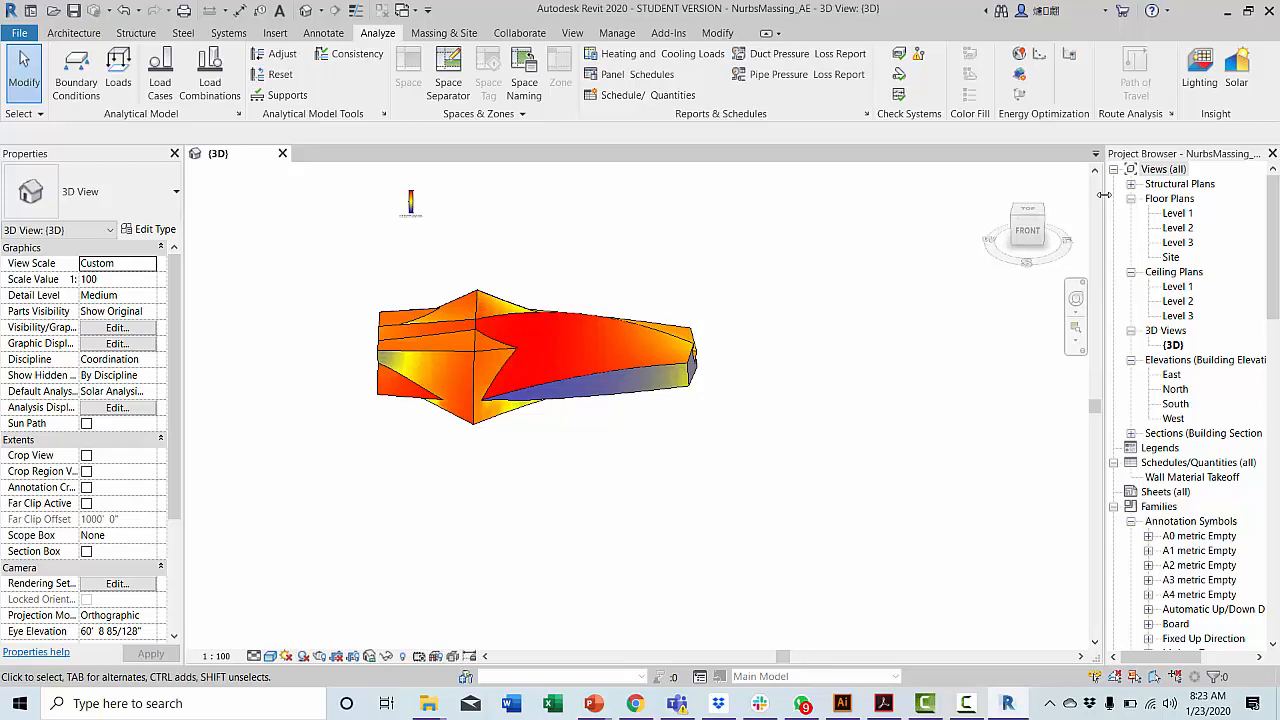
left_click(478, 378)
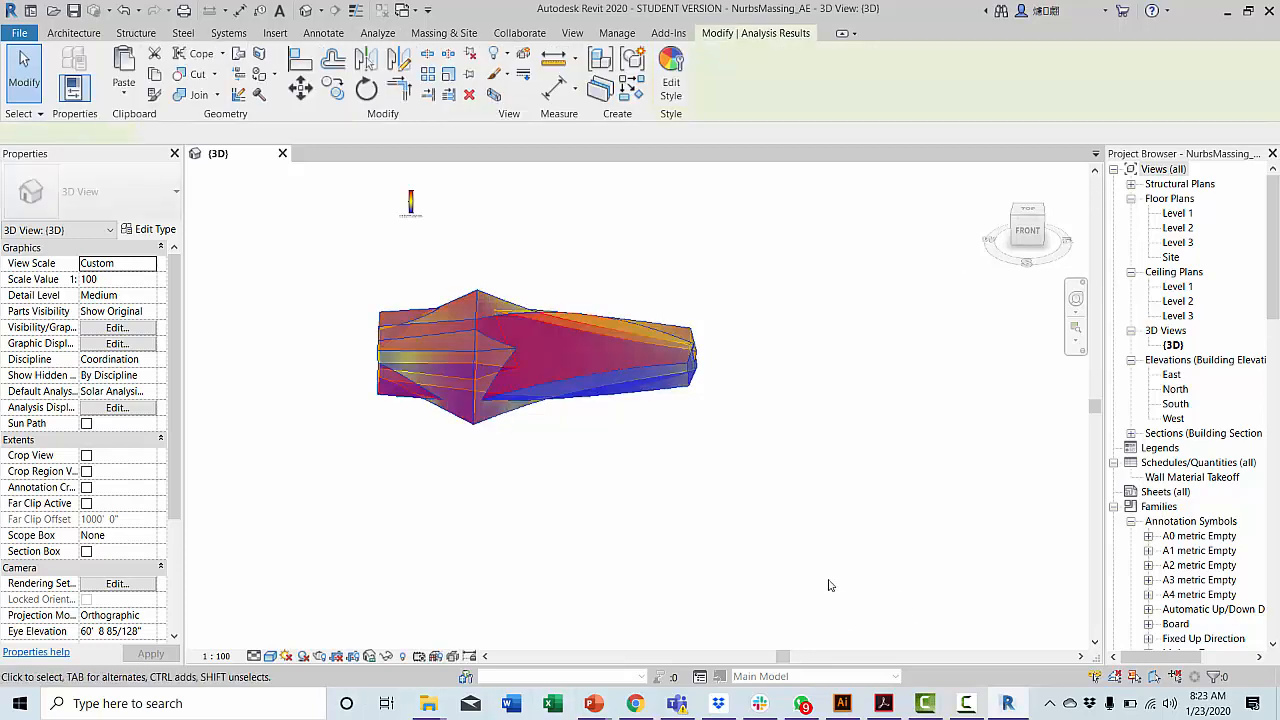
left_click(1030, 212)
scroll(963, 480, "down", 5)
middle_click_drag(963, 480, 380, 526)
scroll(1020, 402, "up", 1)
scroll(446, 427, "up", 1)
middle_click_drag(446, 427, 717, 394)
left_click(506, 518)
scroll(508, 510, "up", 3)
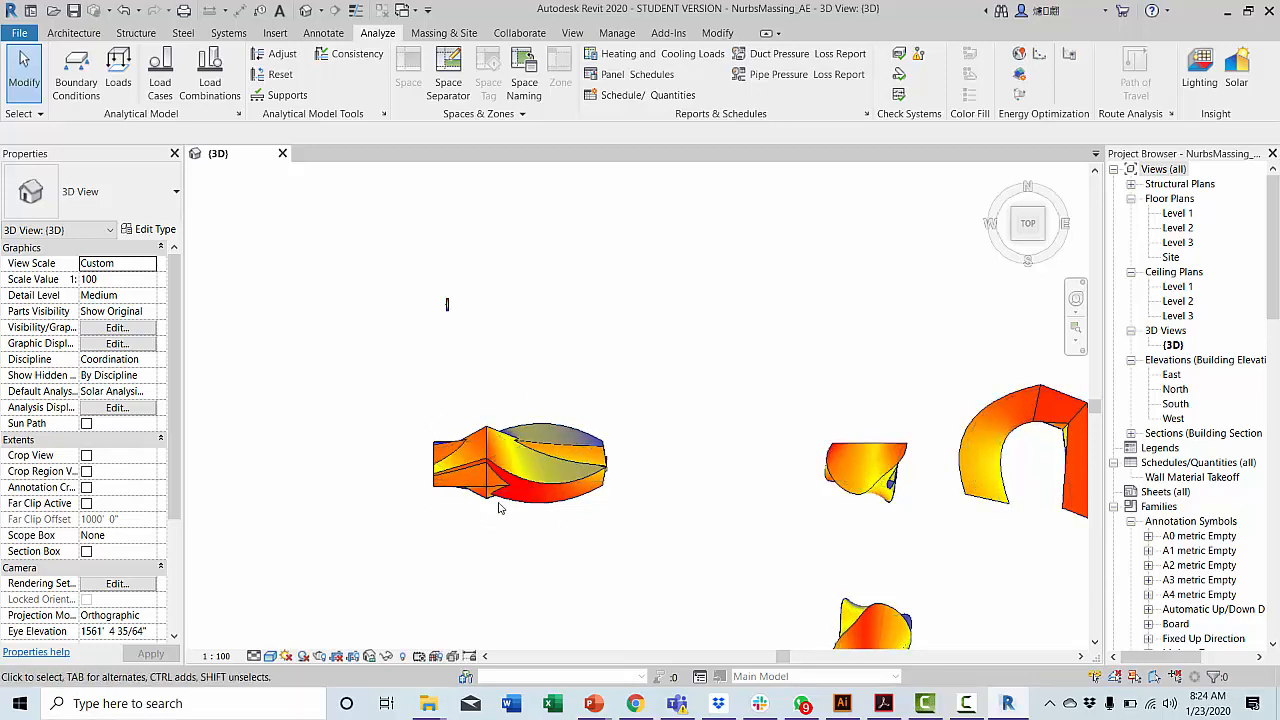
Examine the faceted mass's solar colors up close from above, selecting its analysis results and leaving them unchanged.
scroll(380, 505, "up", 3)
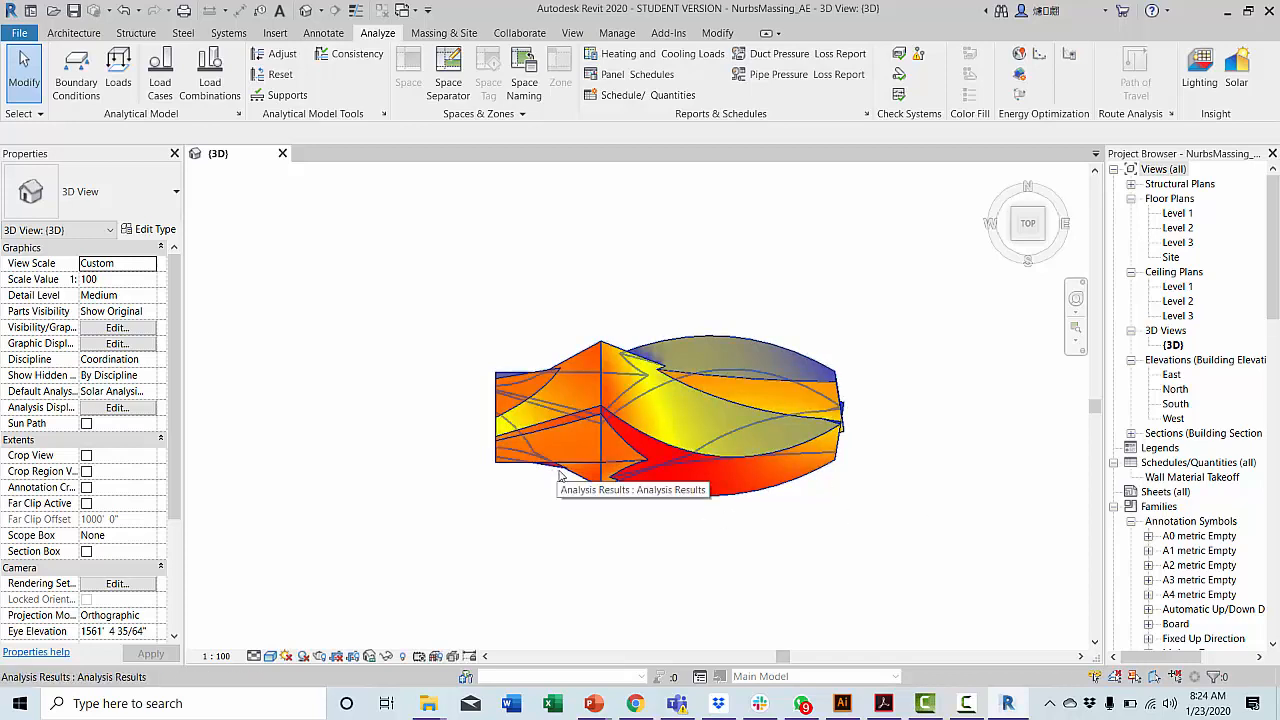
scroll(563, 429, "up", 2)
left_click(681, 425)
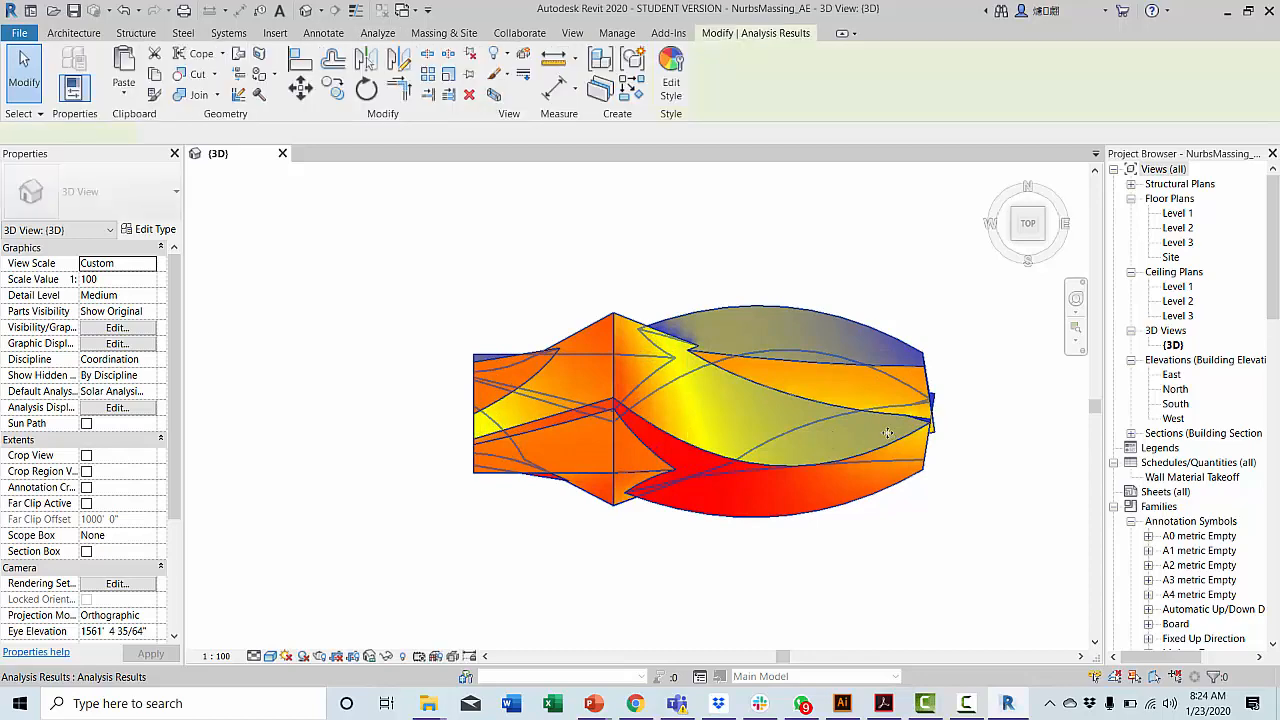
left_click(779, 242)
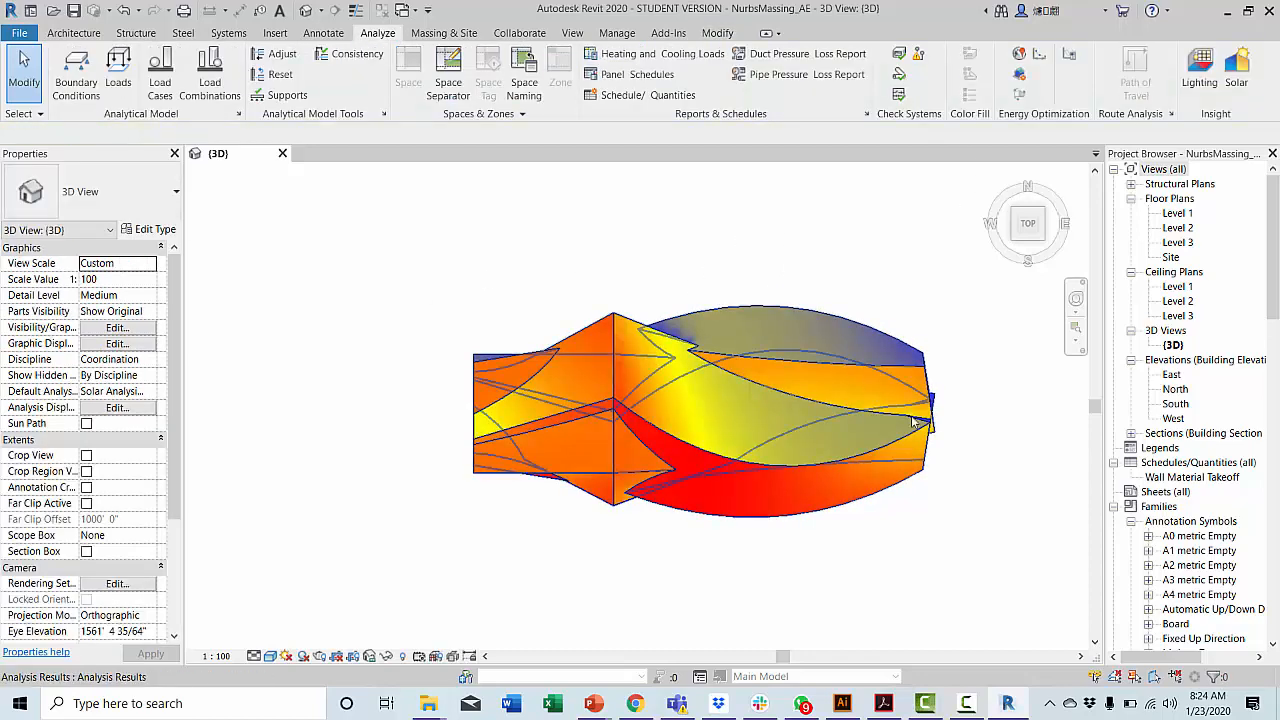
left_click(849, 468)
right_click(812, 467)
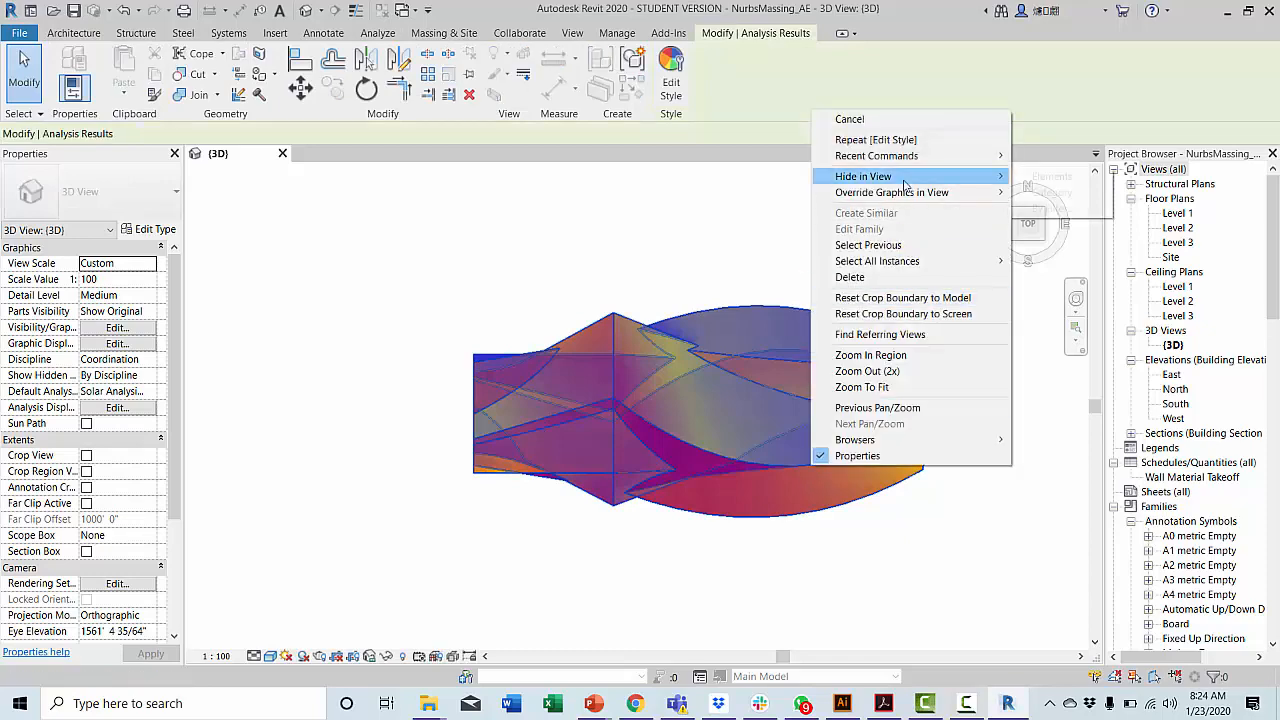
left_click(581, 291)
left_click(692, 200)
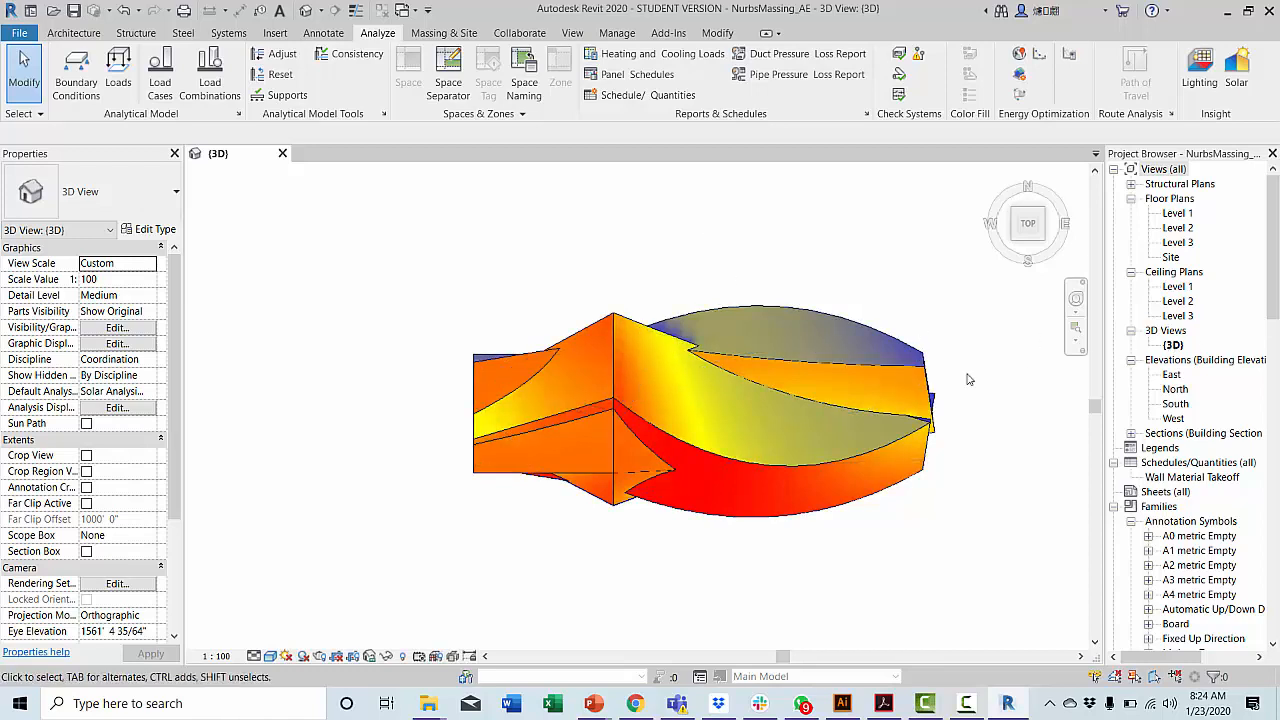
Examine the solar colors of the faceted mass and its neighboring masses from an oblique angle.
left_click(657, 472)
middle_click_drag(545, 534, 628, 412, "shift")
scroll(630, 420, "down", 3)
middle_click_drag(820, 447, 309, 442)
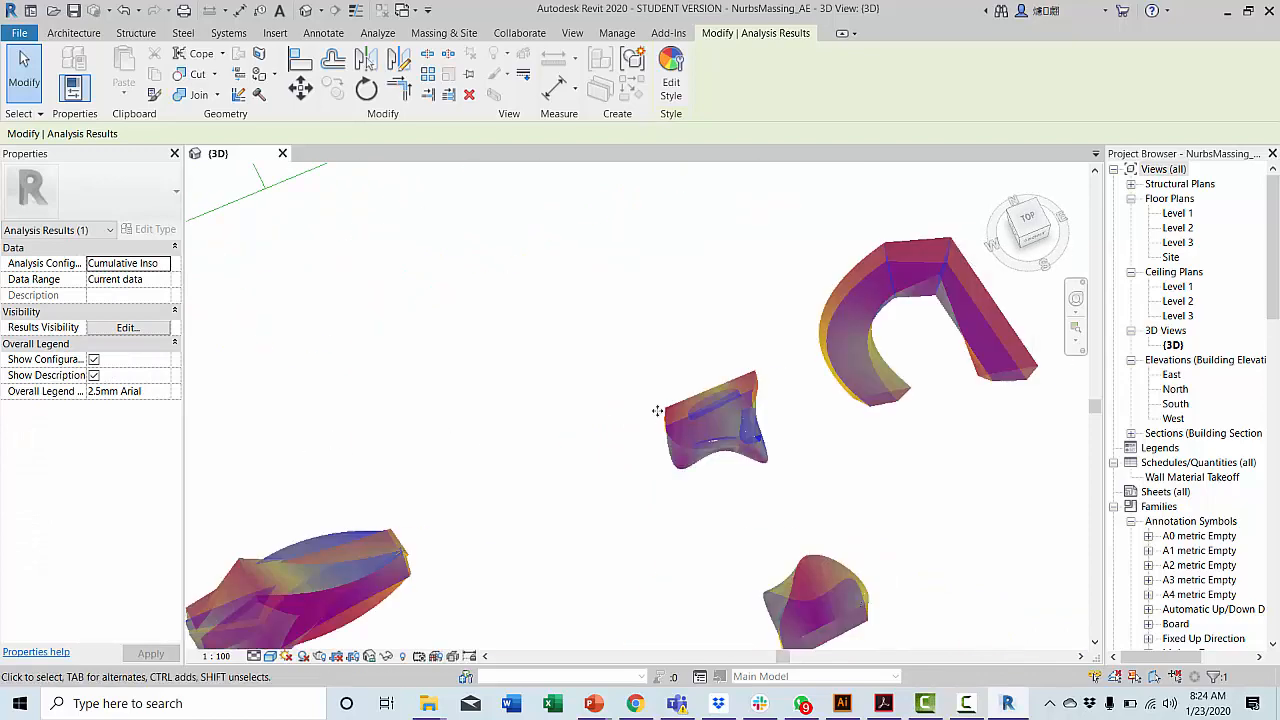
left_click(580, 463)
middle_click_drag(320, 625, 503, 537)
scroll(480, 510, "up", 5)
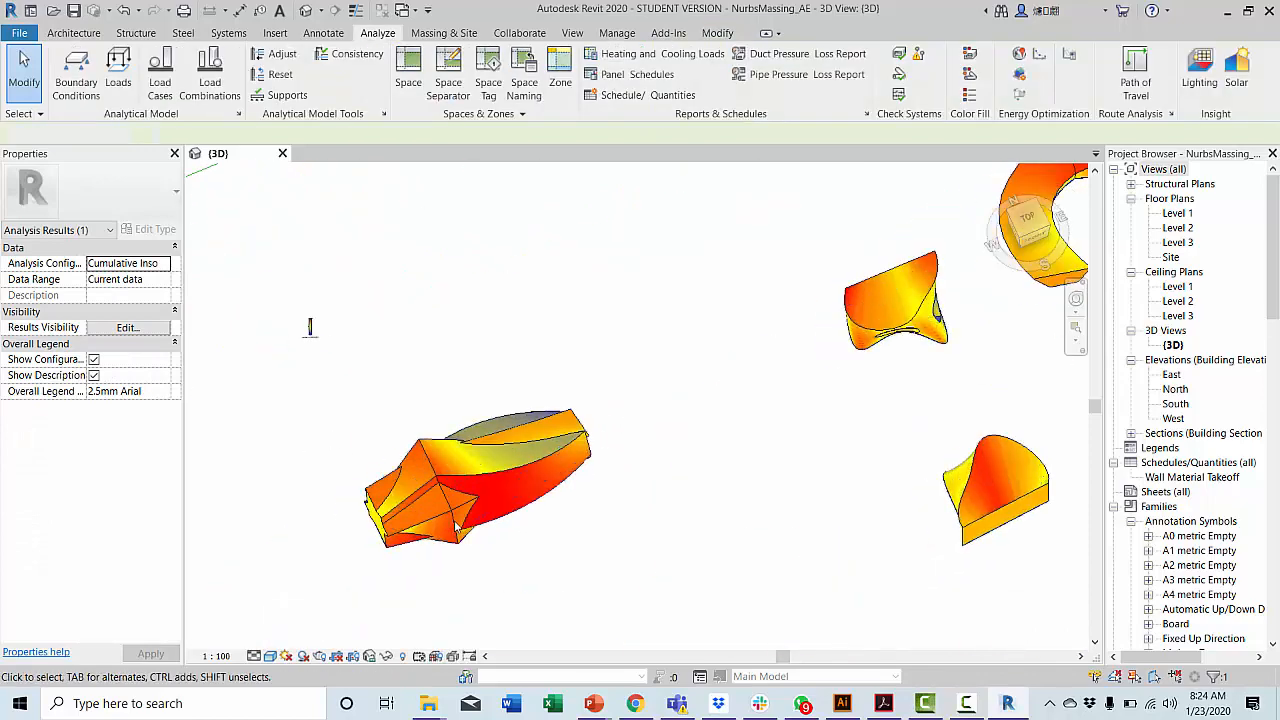
left_click(770, 476)
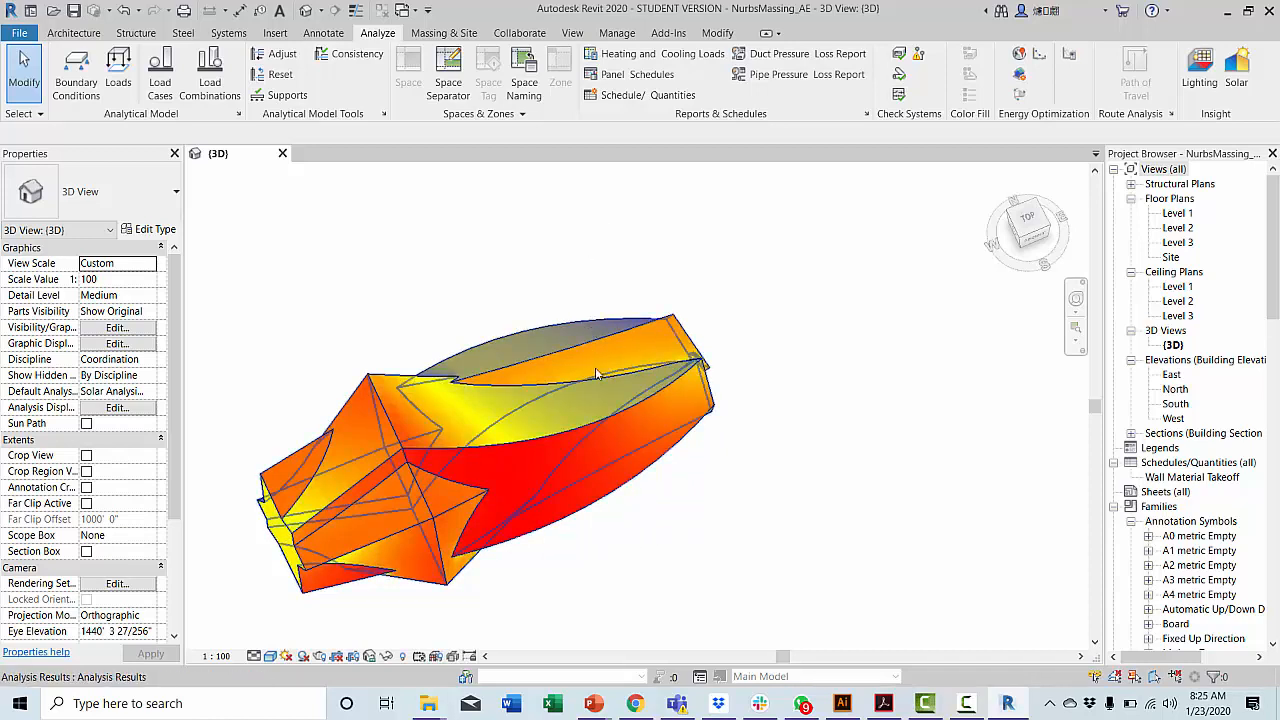
Compare the solar colors of all masses from the front and from an angled overview that includes the sheet layout.
scroll(700, 360, "down", 2)
scroll(860, 350, "down", 2)
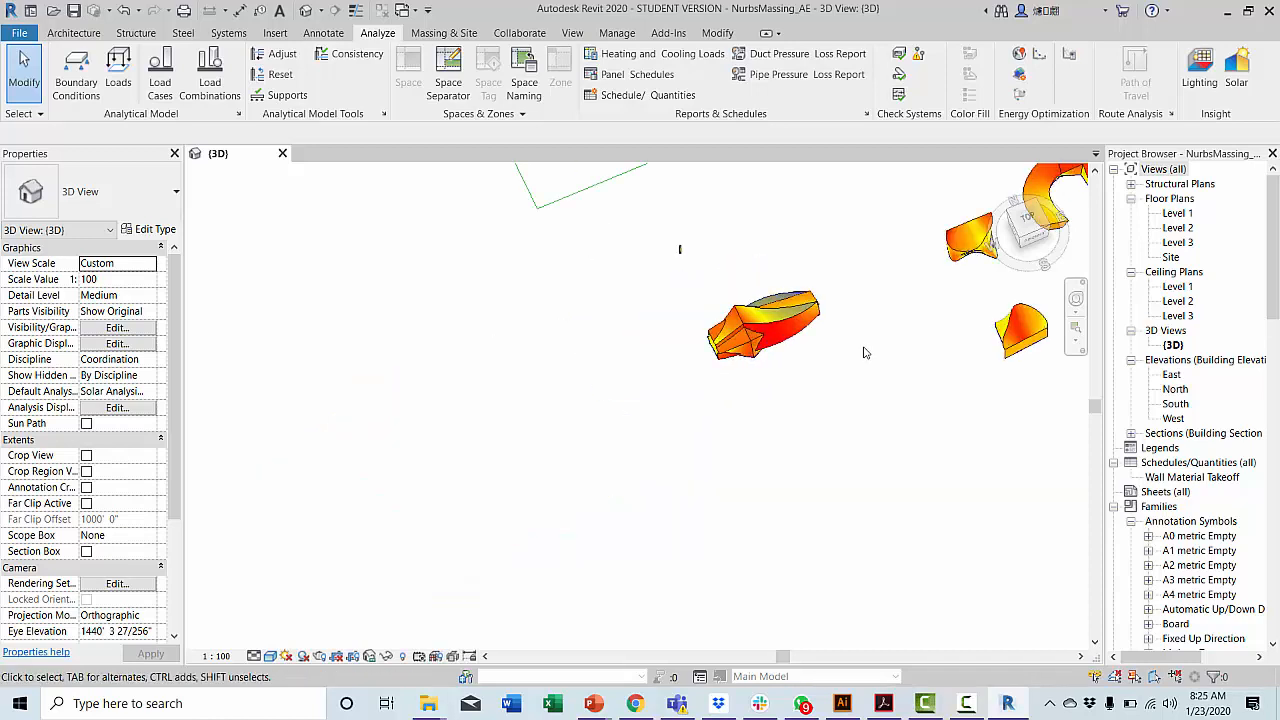
middle_click_drag(857, 357, 744, 306, "shift")
scroll(776, 316, "up", 3)
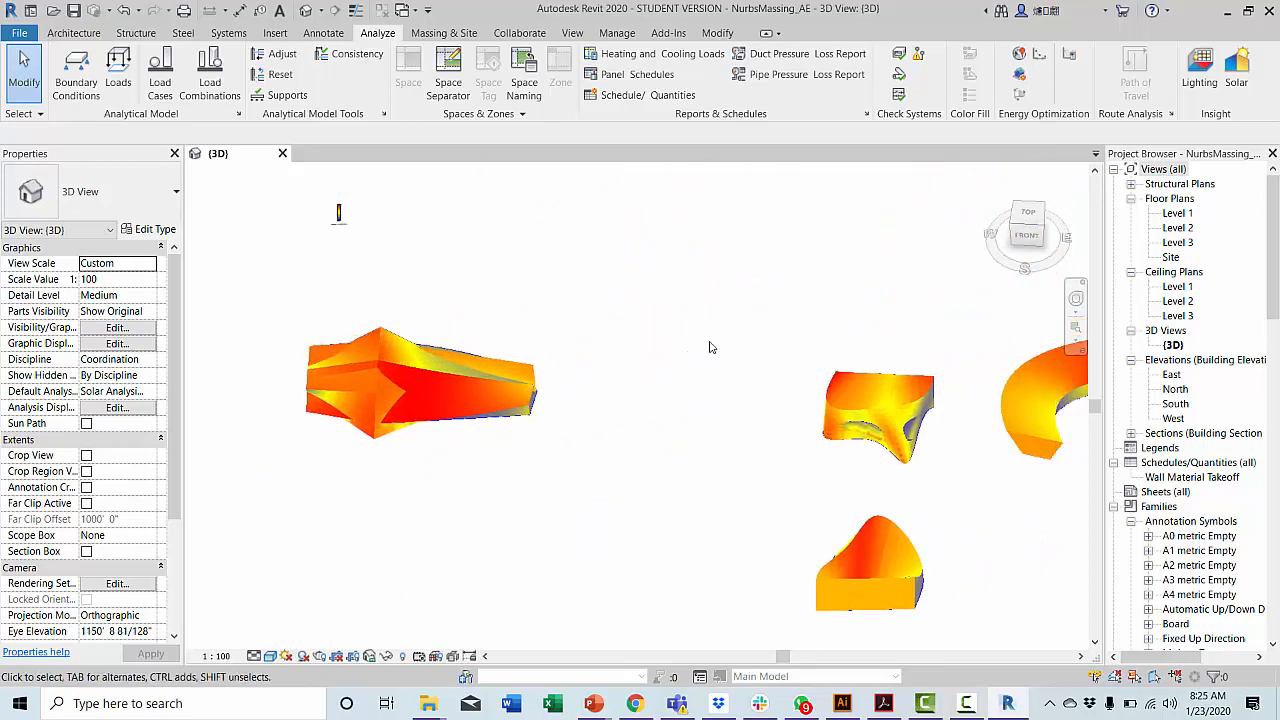
scroll(560, 305, "down", 2)
middle_click_drag(452, 280, 642, 300, "shift")
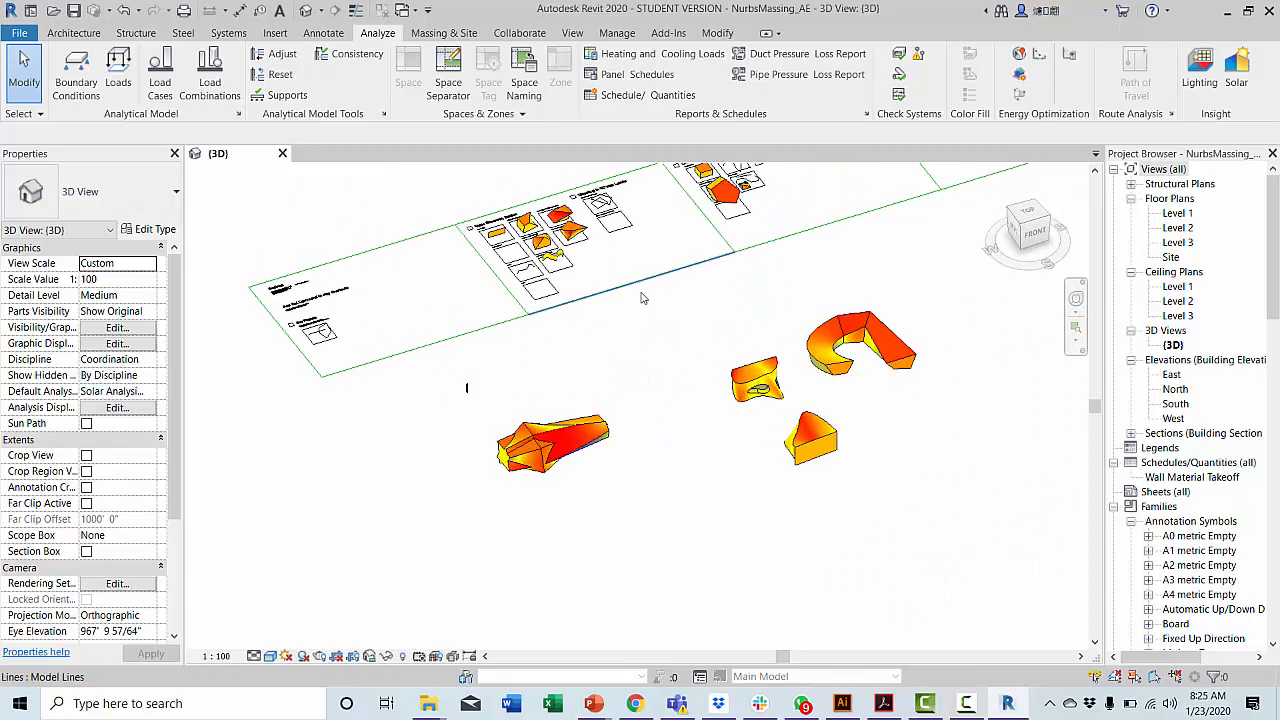
Open the Solar Analysis settings and close them without running the analysis.
left_click(1237, 68)
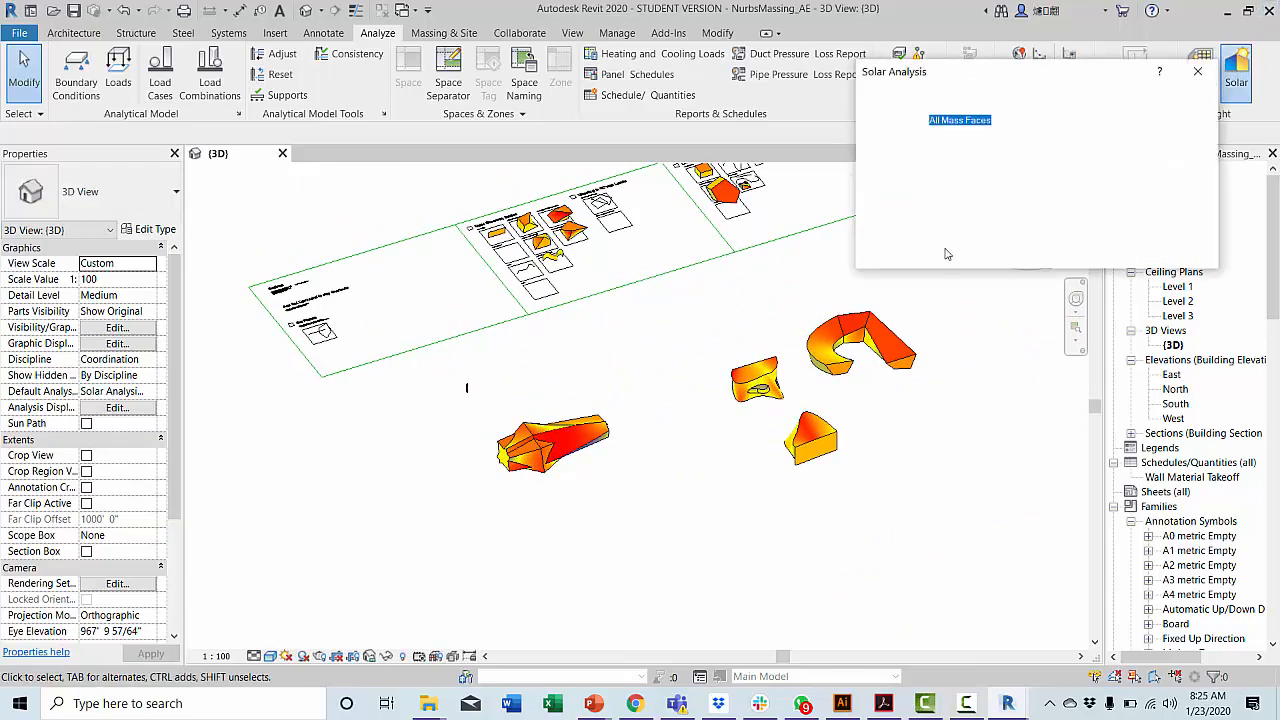
left_click(1198, 74)
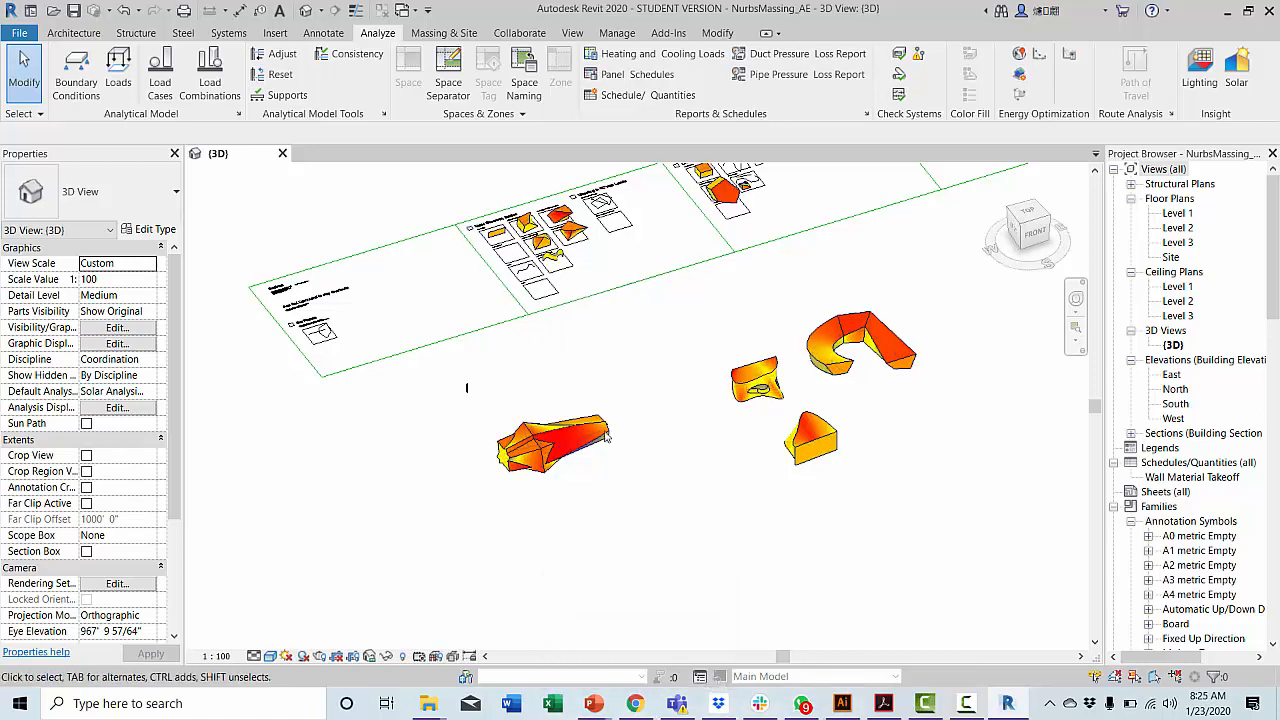
middle_click_drag(582, 440, 668, 432)
scroll(668, 432, "up", 1)
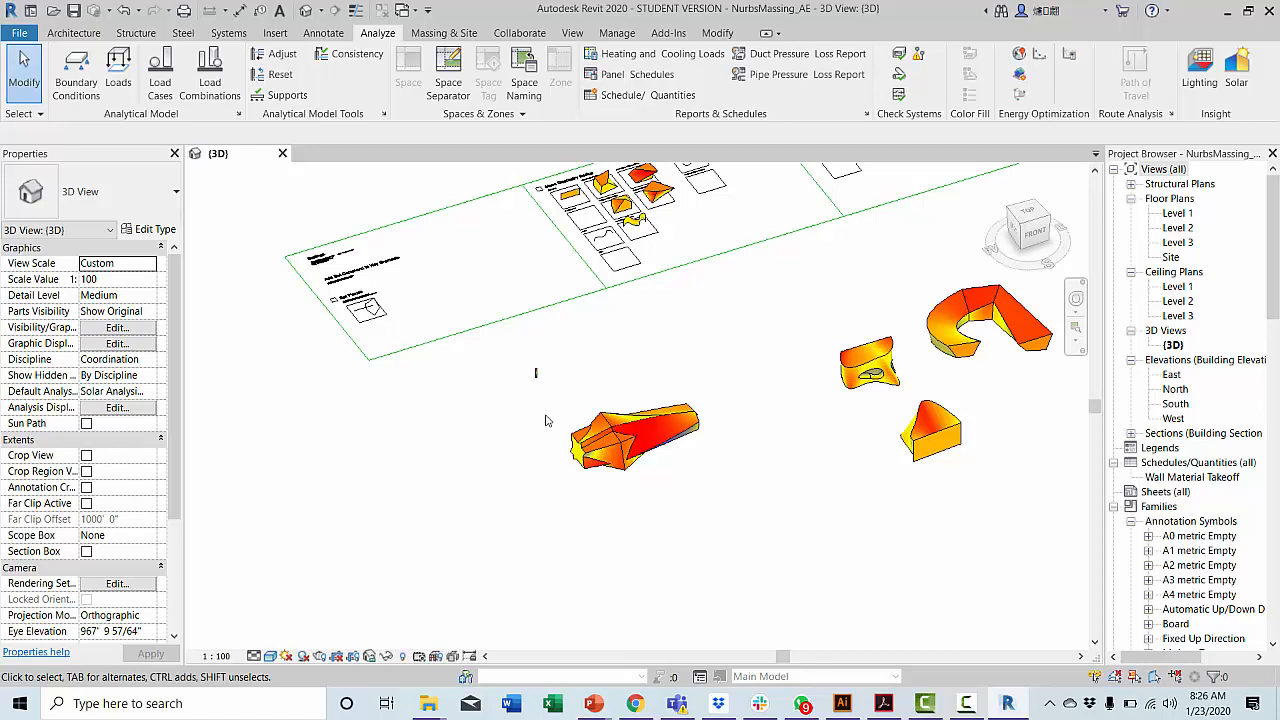
Search the Internet Mapping Service for Miami Beach in the project location settings and choose Miami Beach, FL.
left_click(439, 34)
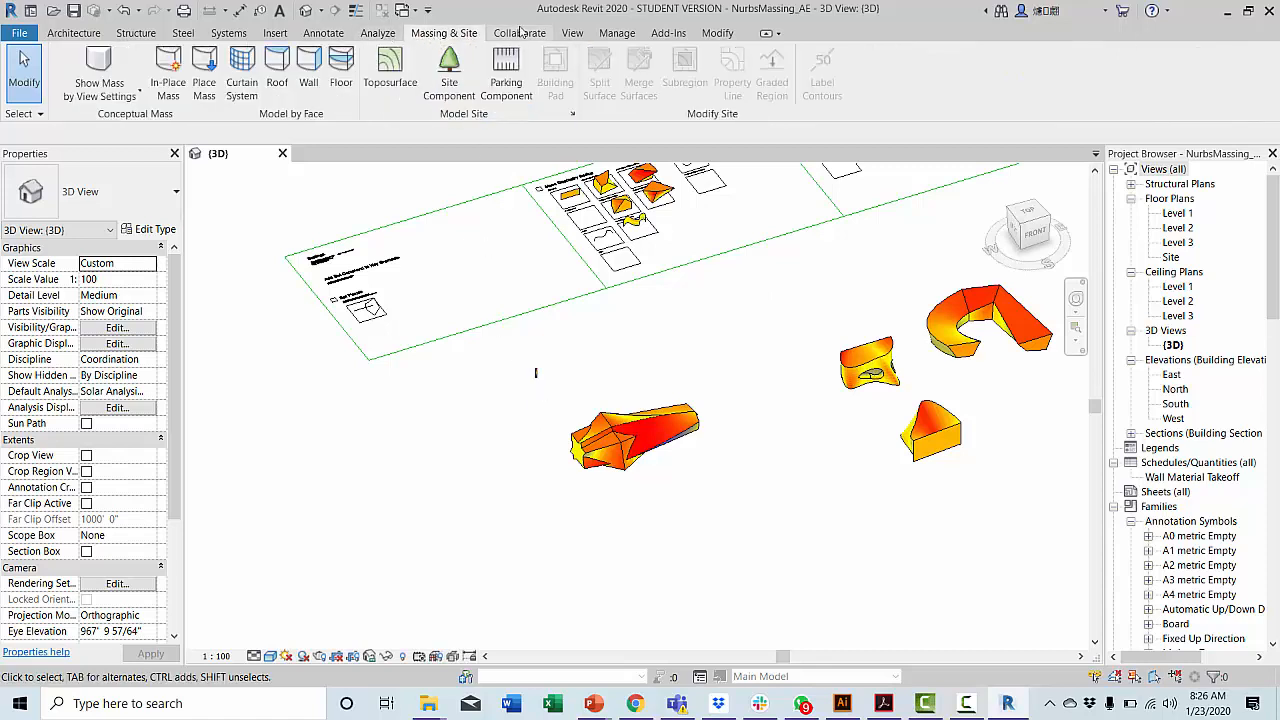
left_click(618, 34)
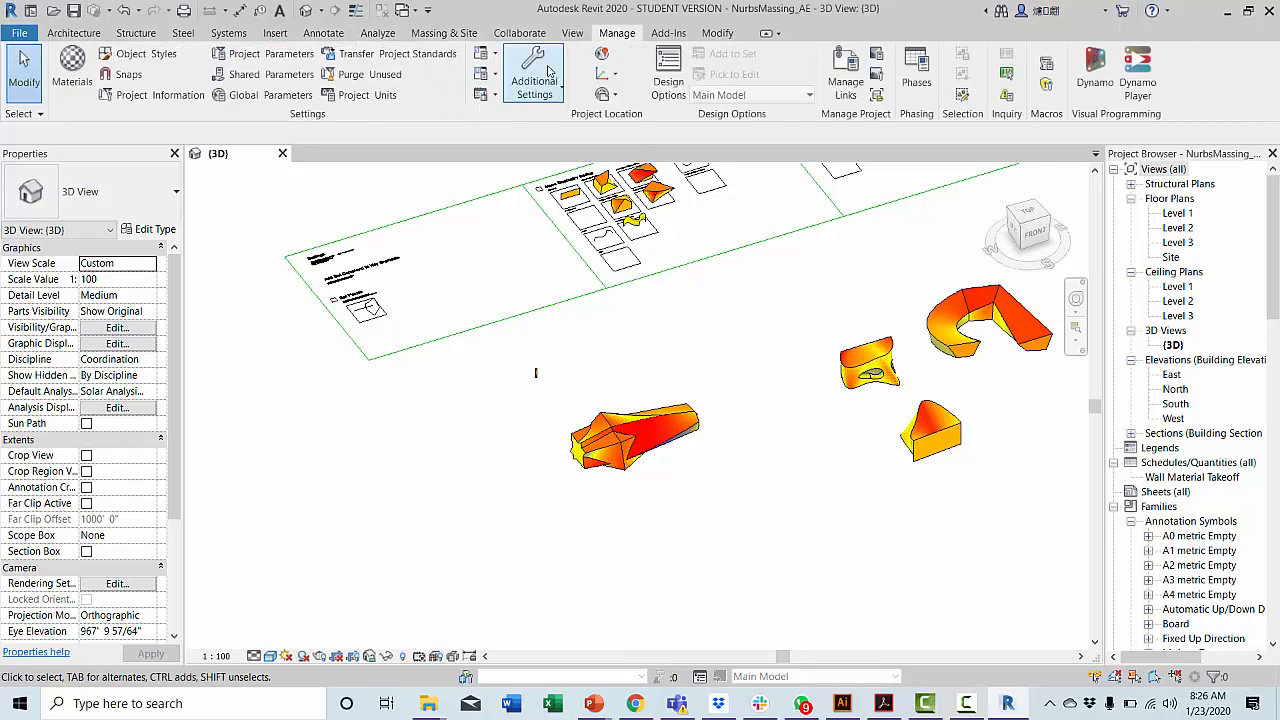
left_click(603, 54)
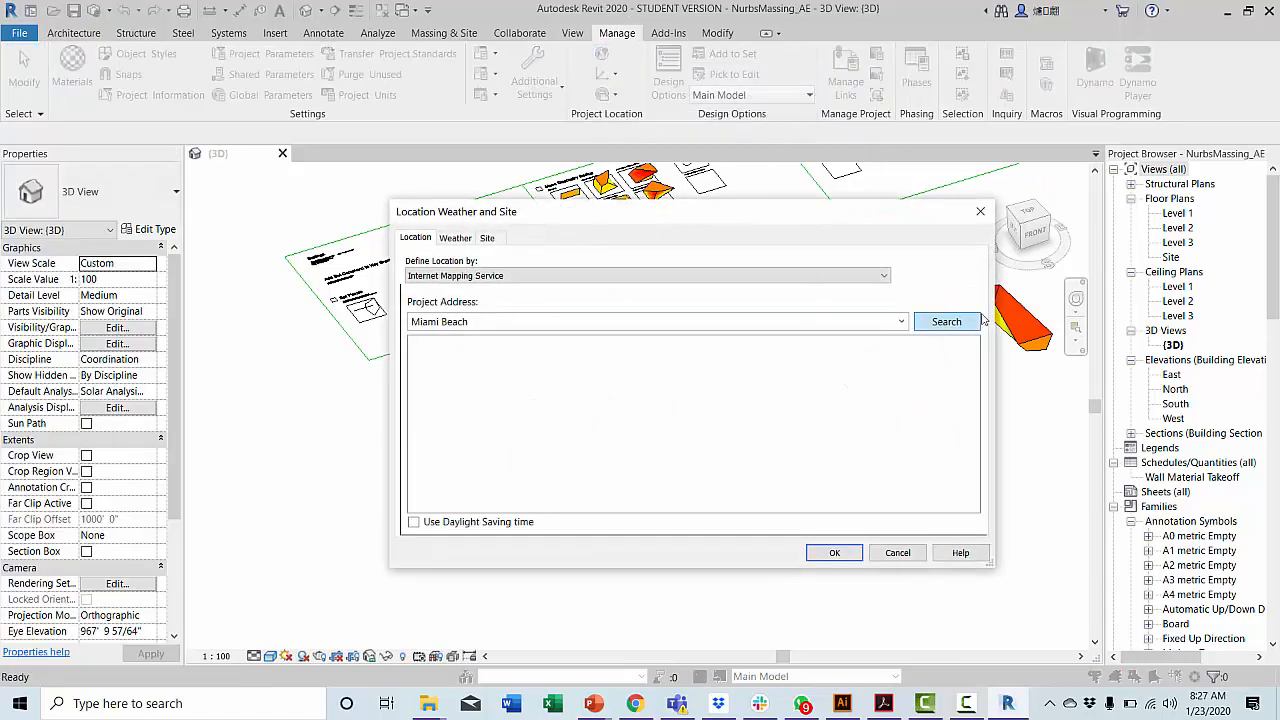
left_click_drag(661, 208, 563, 86)
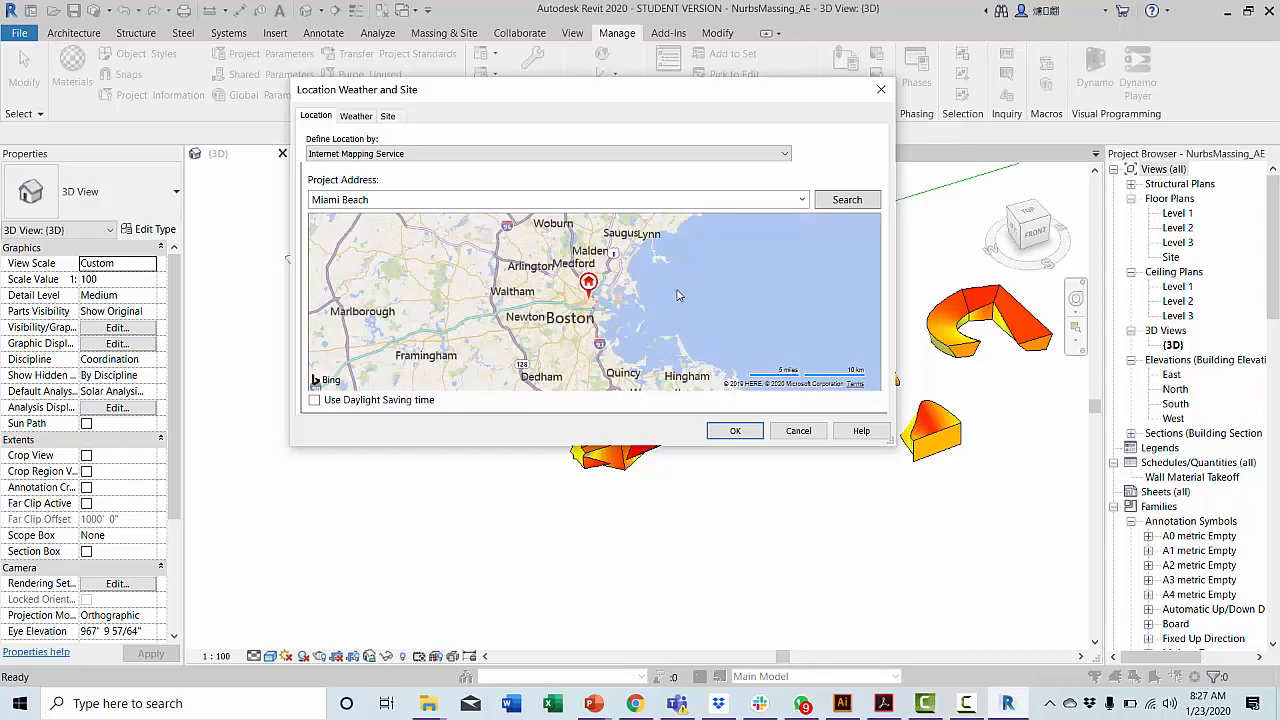
left_click_drag(409, 196, 298, 201)
left_click(876, 203)
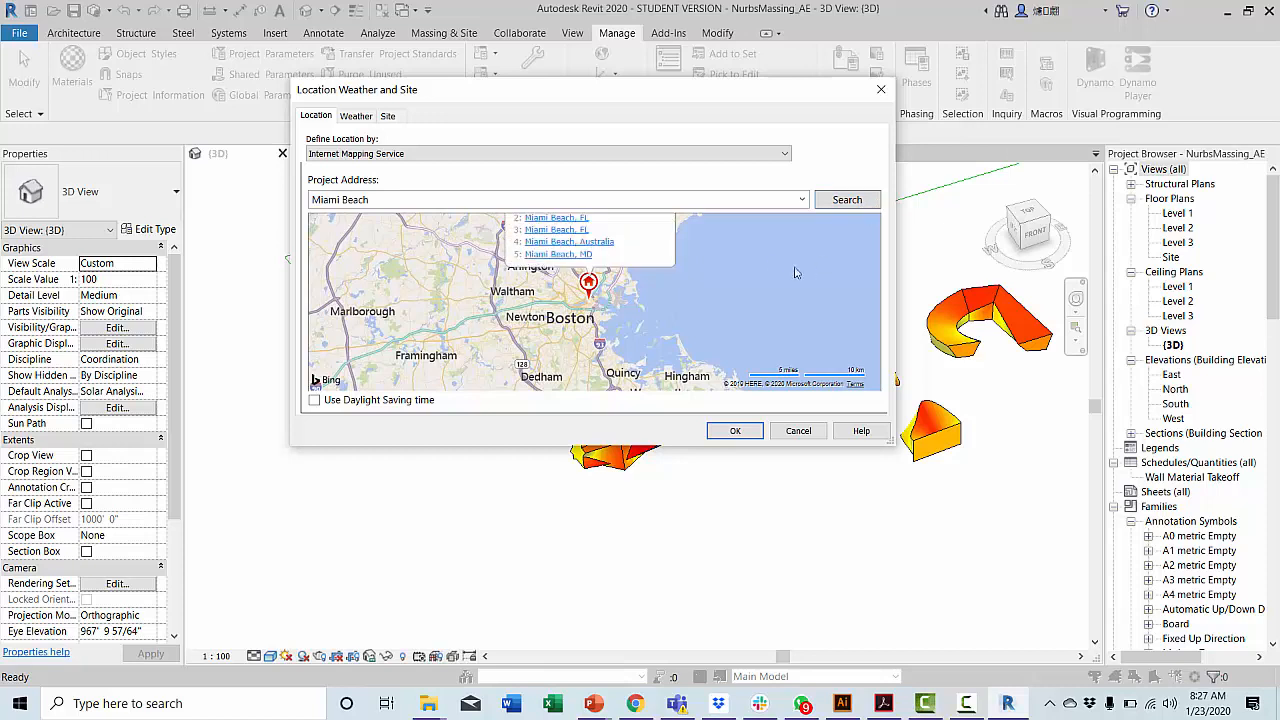
left_click(550, 231)
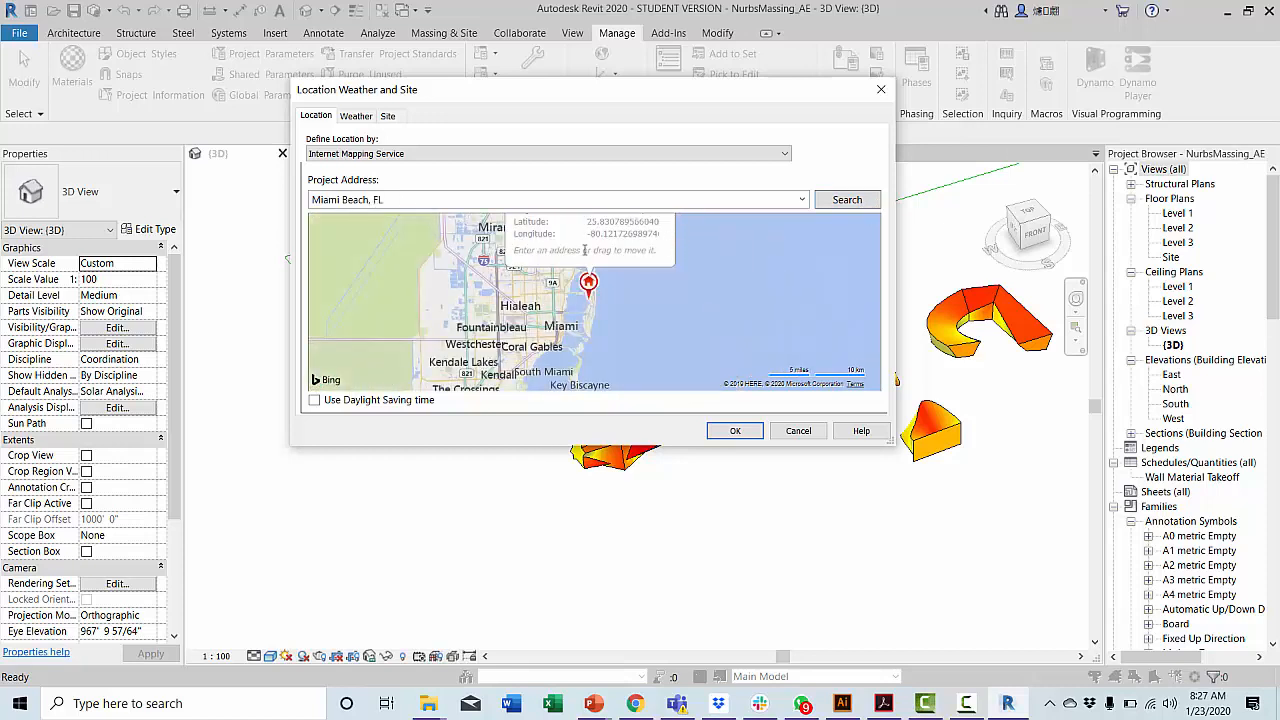
Search the project location again for Miami Beach, FL, choose the third suggested match, and accept the location.
scroll(590, 285, "up", 1)
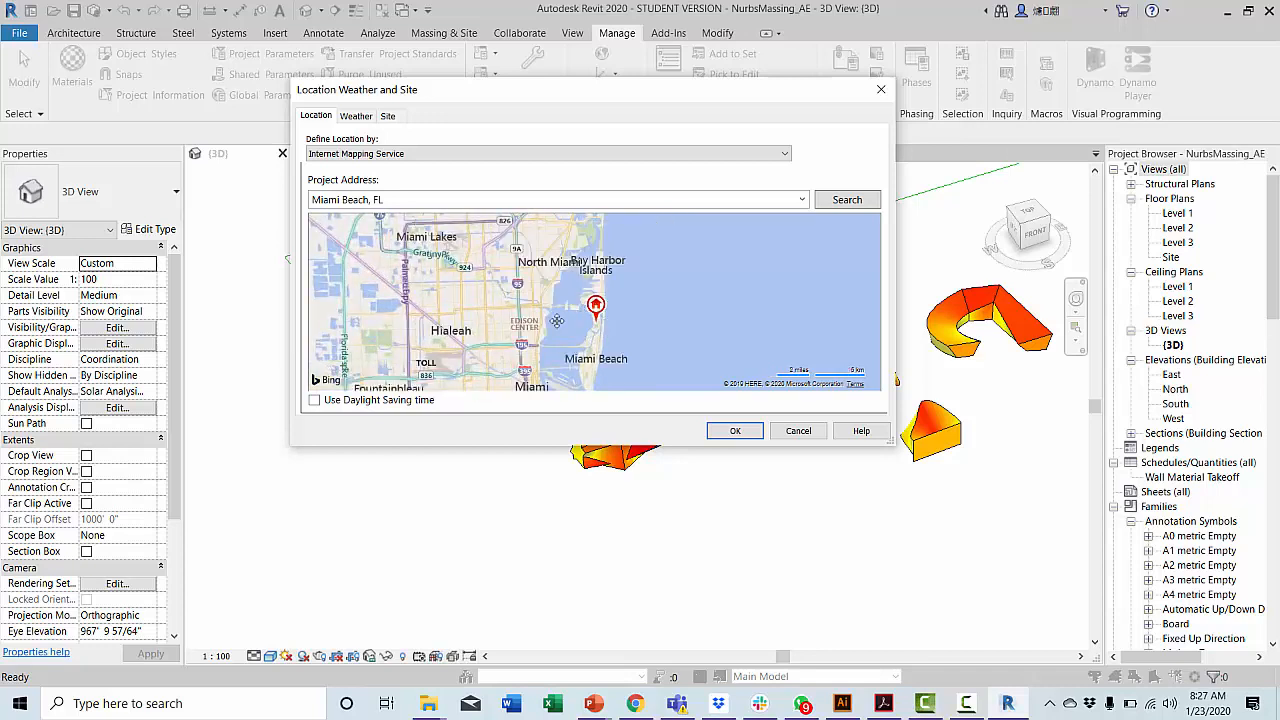
left_click(802, 199)
left_click(802, 199)
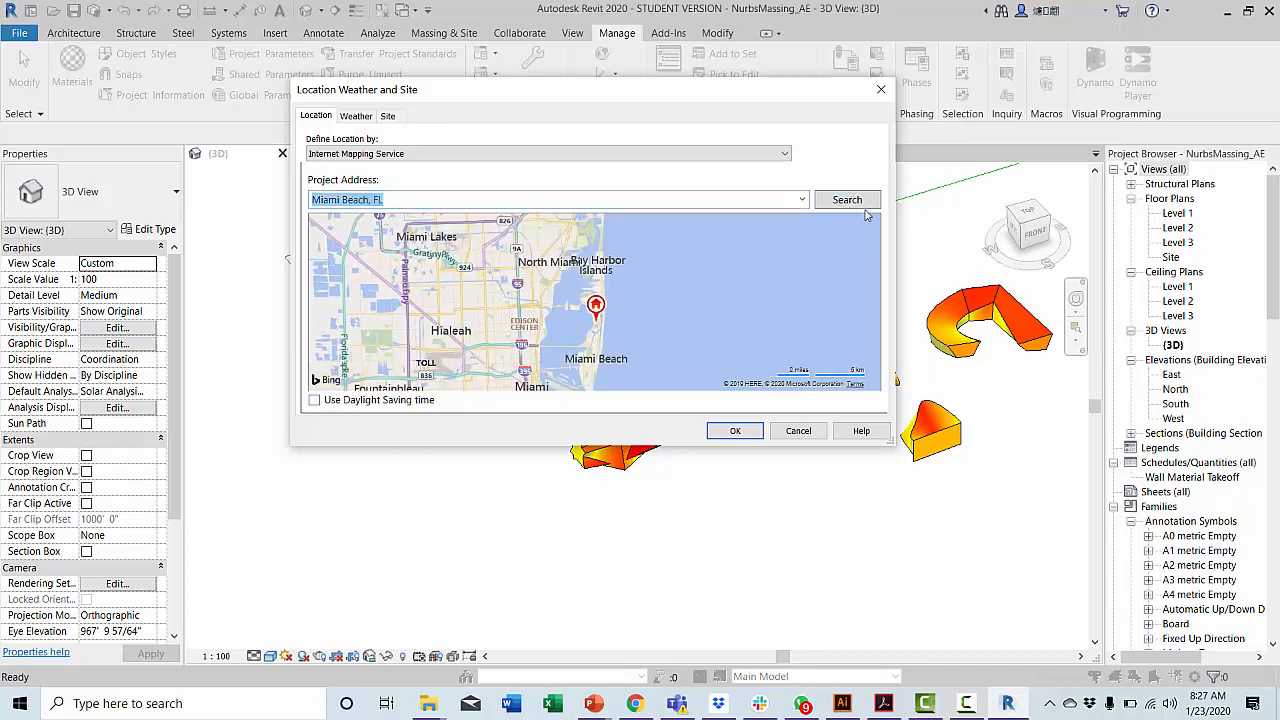
left_click(868, 203)
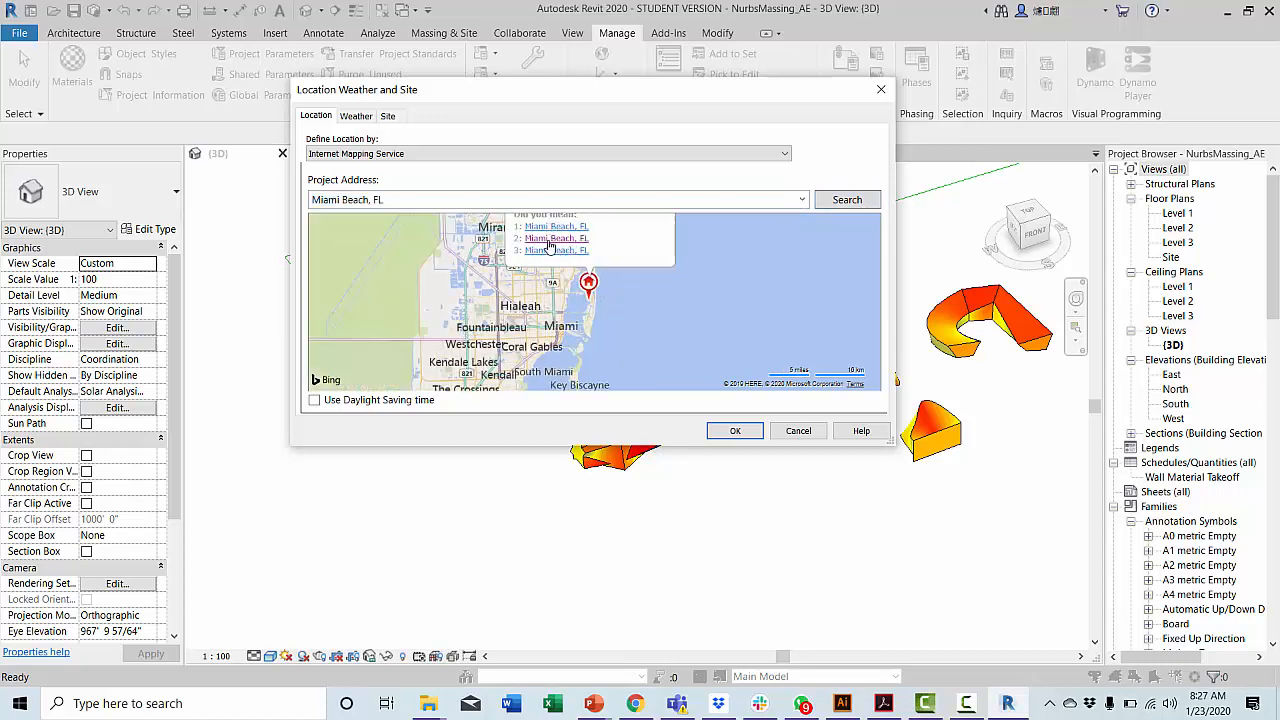
scroll(558, 256, "down", 1)
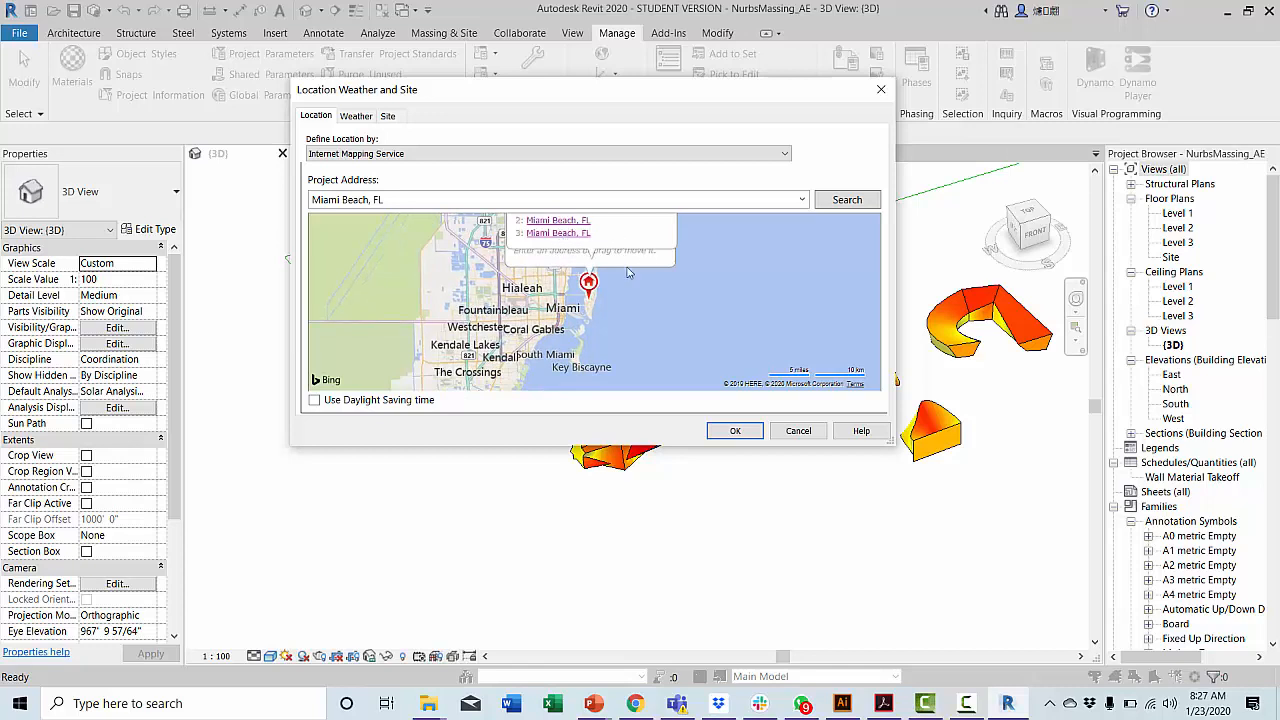
left_click_drag(628, 271, 619, 325)
left_click(551, 257)
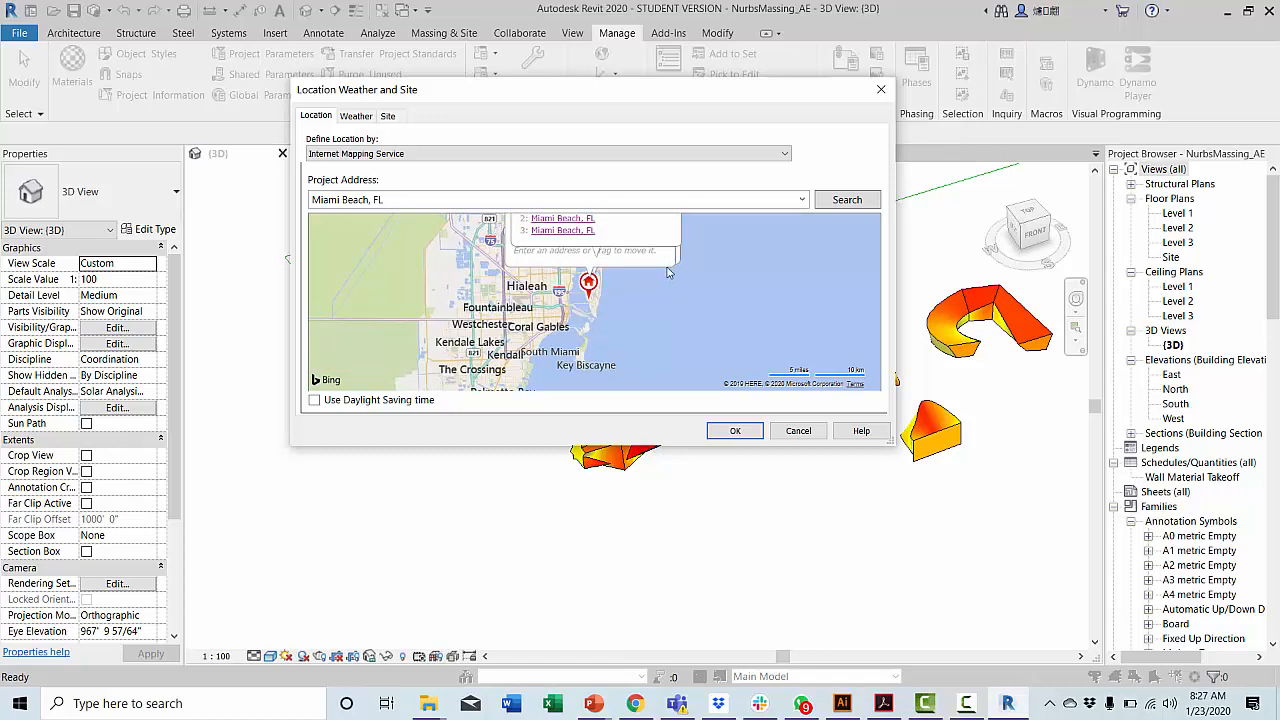
left_click(585, 231)
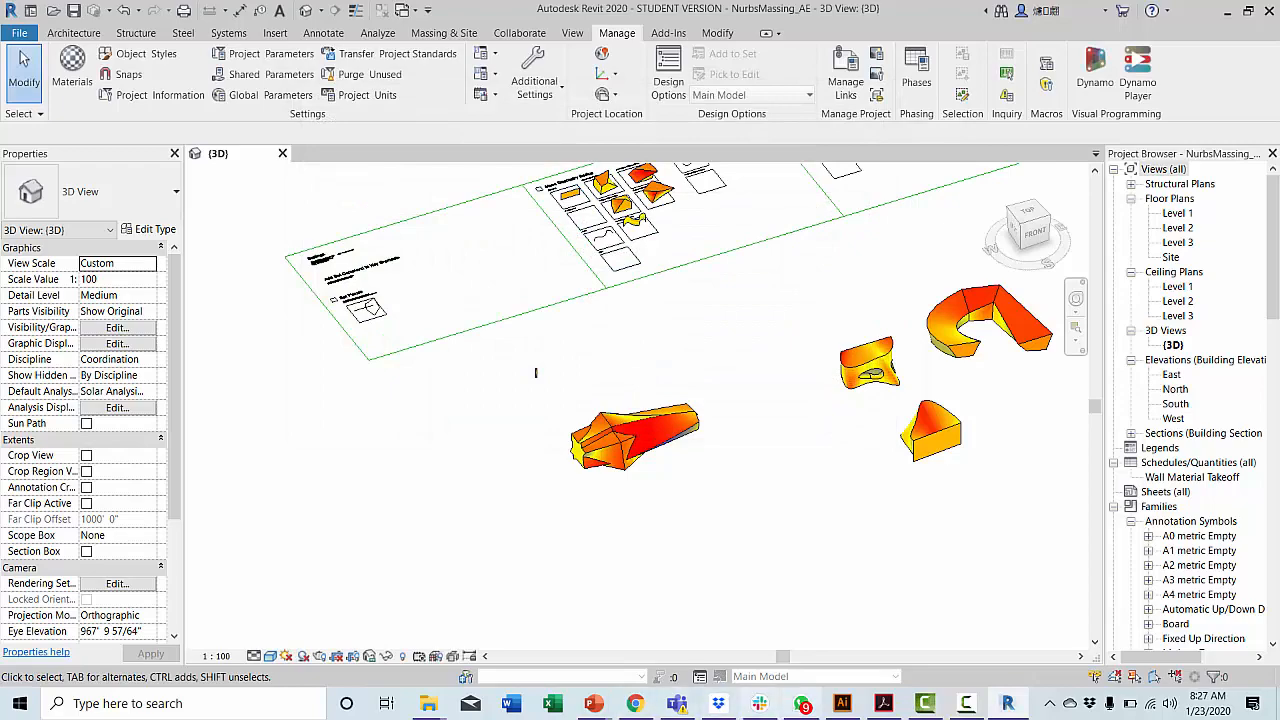
Switch to the assignment PDF in Adobe Acrobat and read the page on showing the location degree days.
left_click(881, 705)
scroll(789, 549, "up", 7)
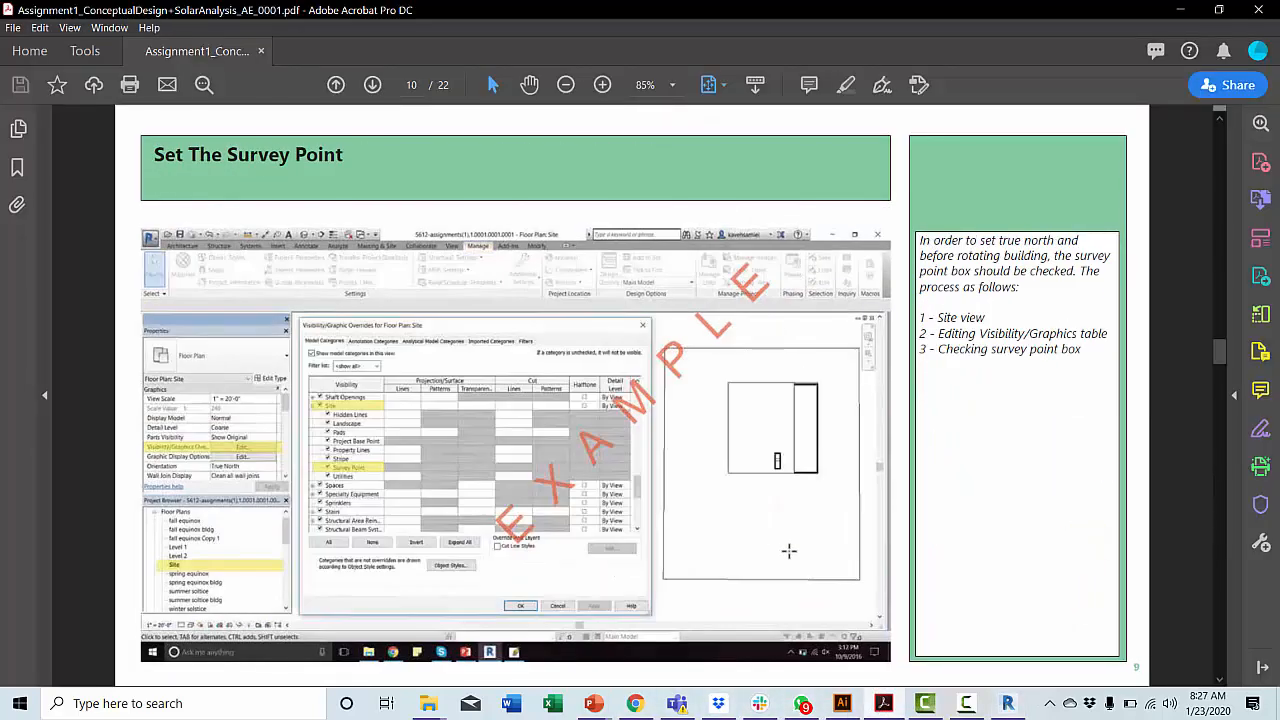
scroll(795, 547, "up", 8)
scroll(802, 543, "down", 4)
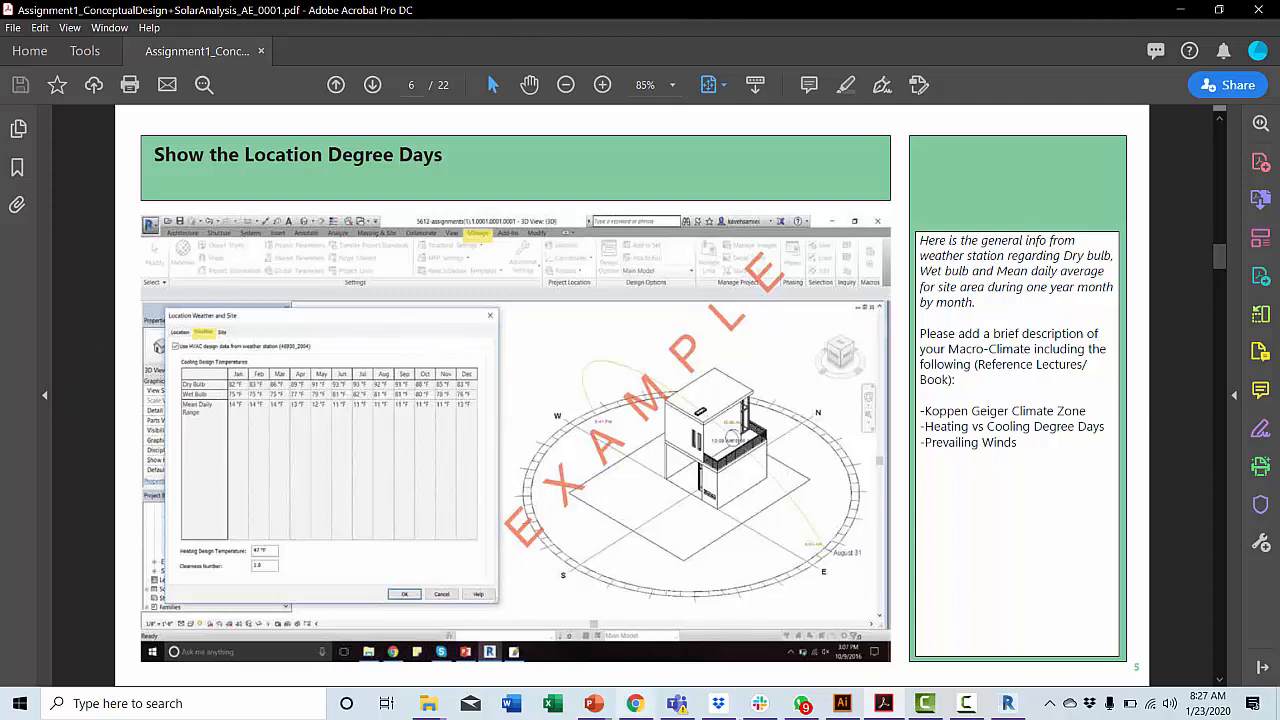
Switch back to Revit, check the location settings and the project position options, and leave both without changes.
left_click(1007, 705)
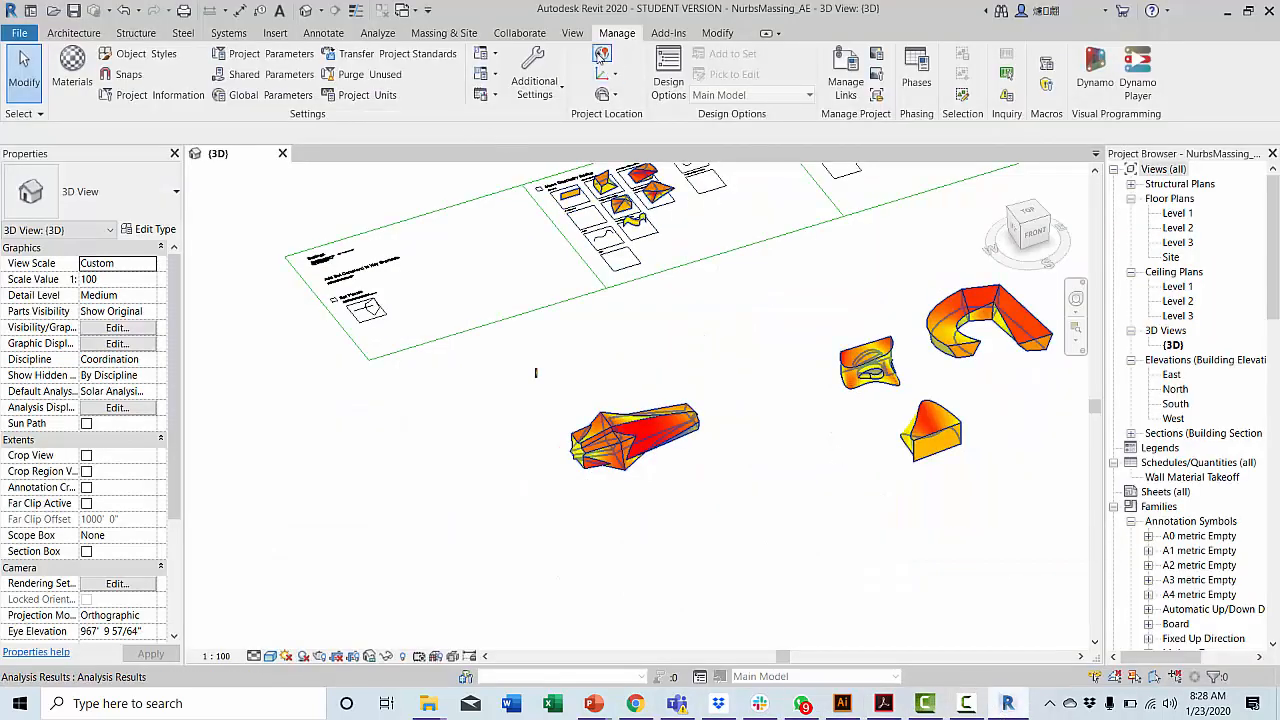
left_click(601, 56)
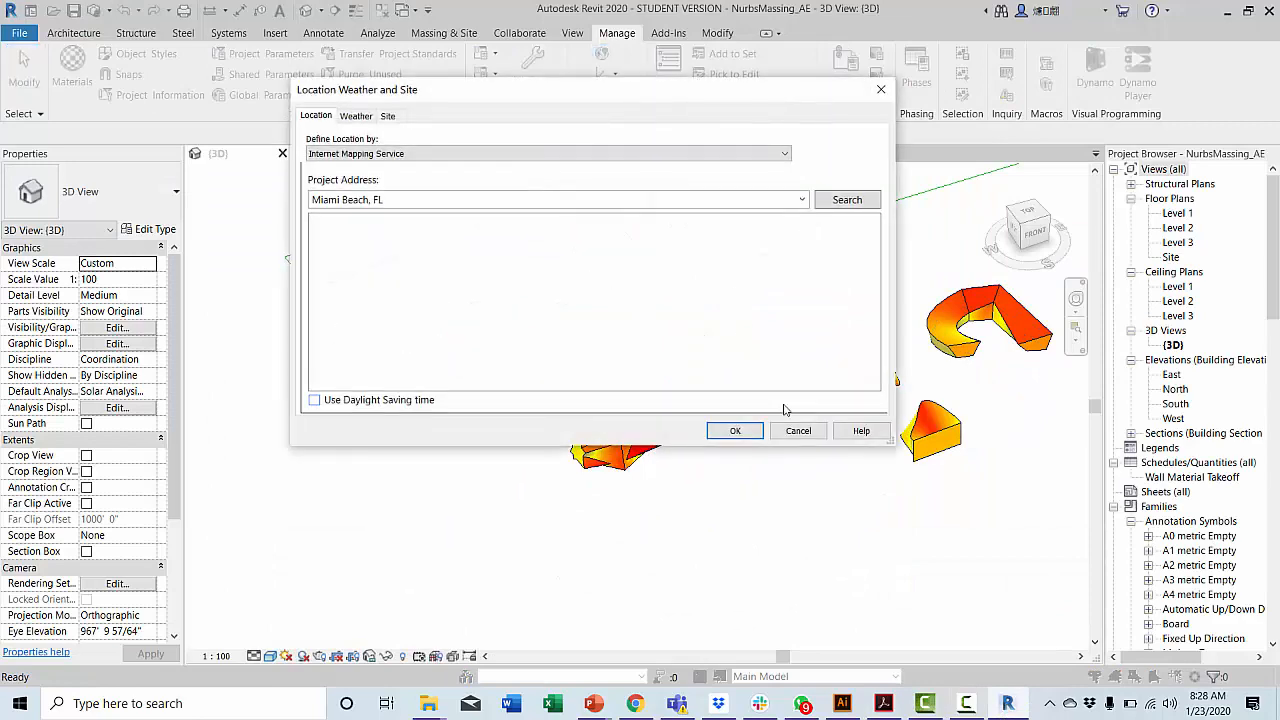
left_click(603, 97)
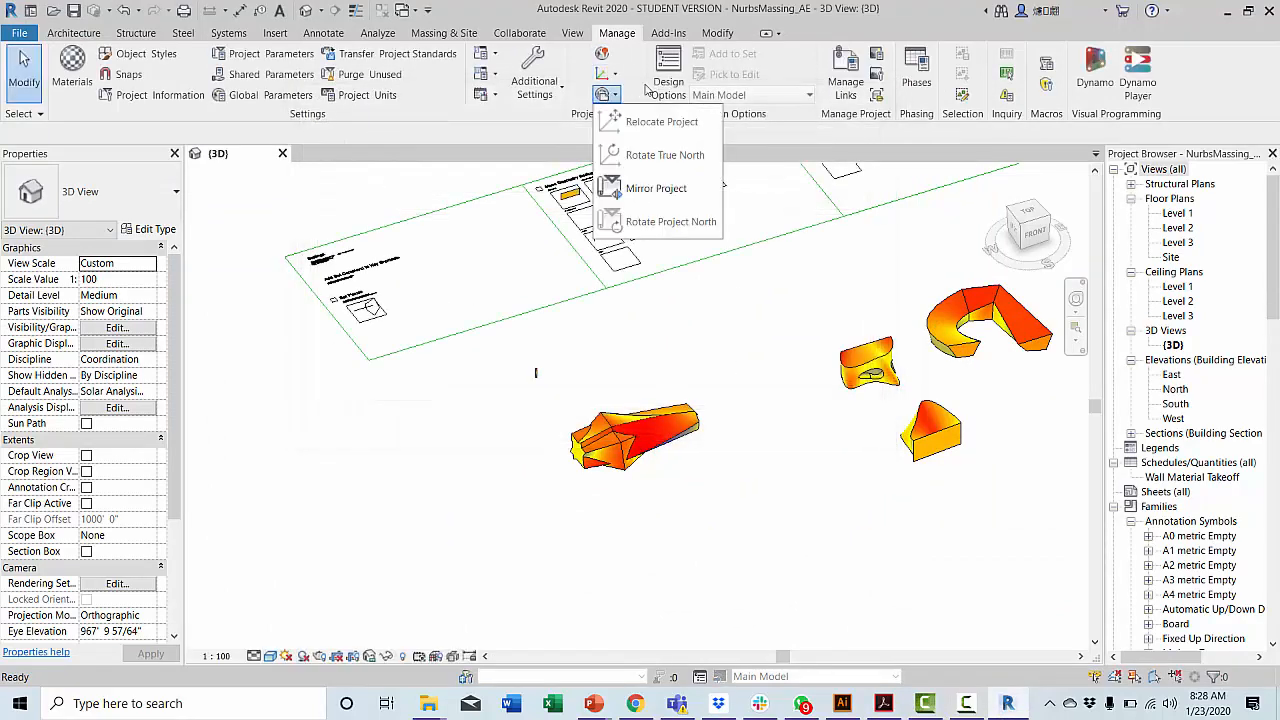
left_click(643, 84)
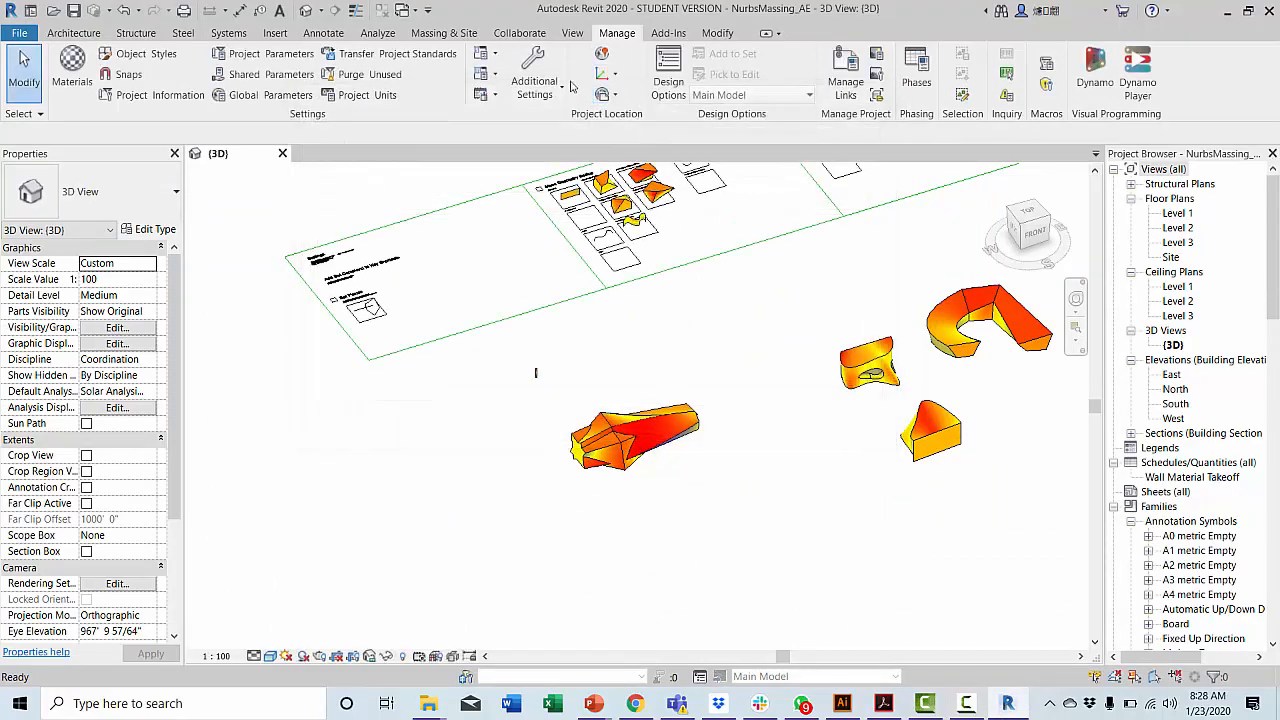
Open Project Information, review its Energy Settings, cancel them, and look through the remaining project parameters.
left_click(193, 97)
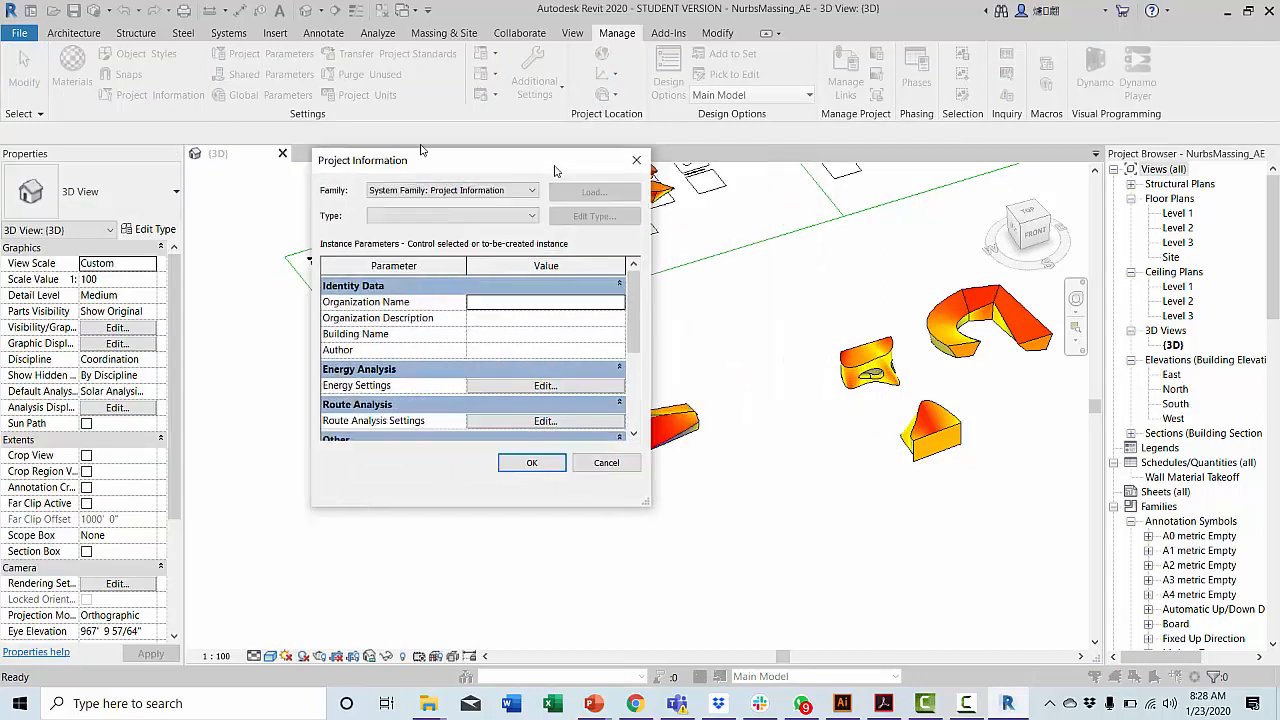
left_click(280, 347)
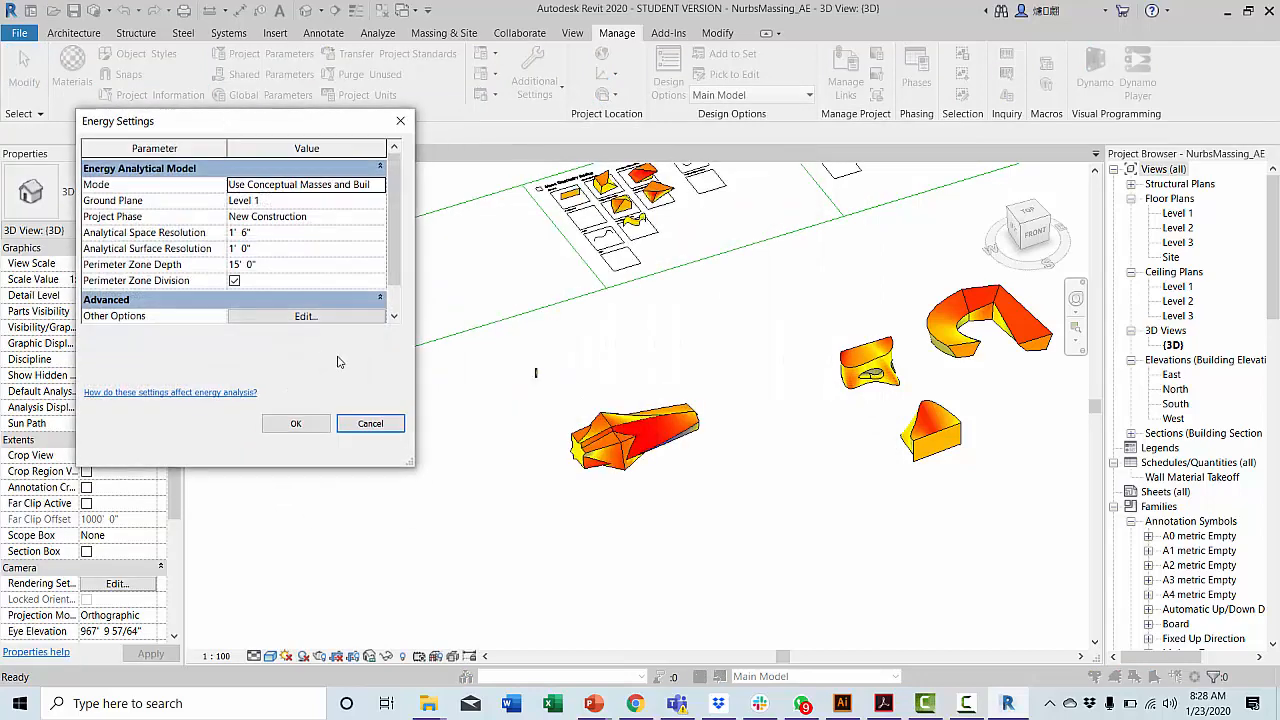
left_click(366, 423)
scroll(324, 363, "down", 1)
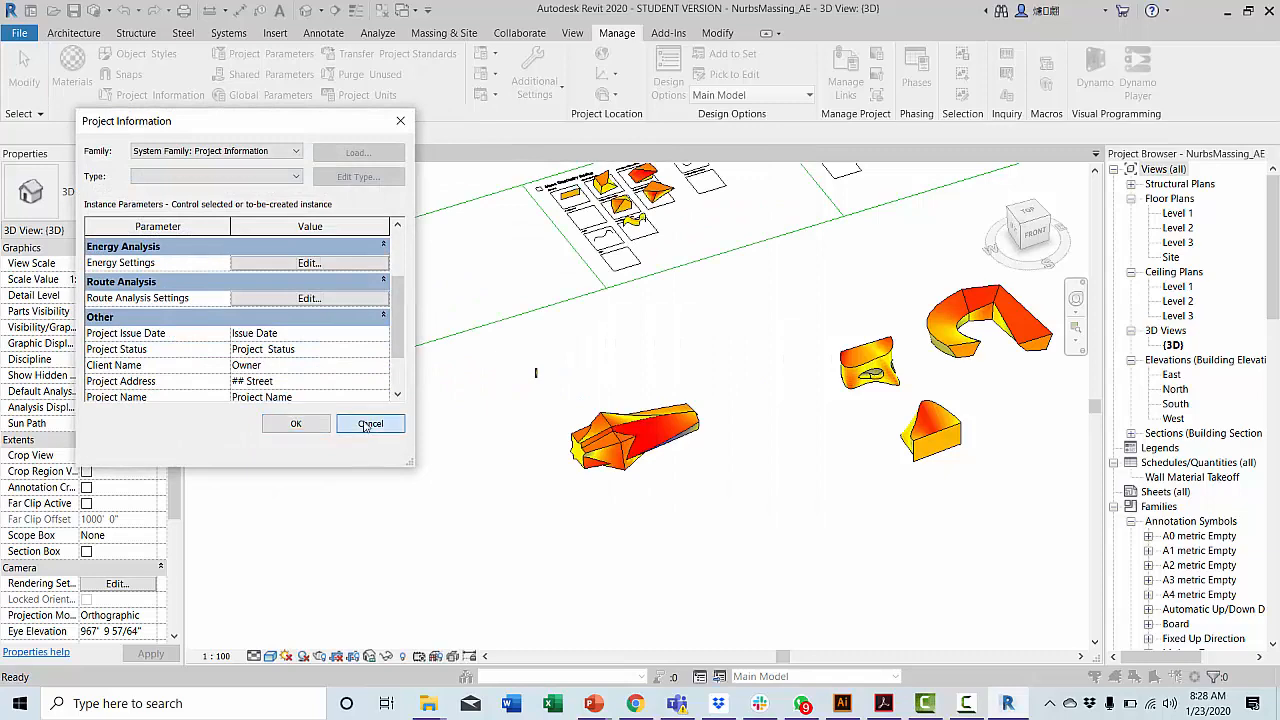
Close Project Information without changes, check the assignment PDF page on location degree days in Adobe Acrobat, and return to Revit.
left_click(366, 423)
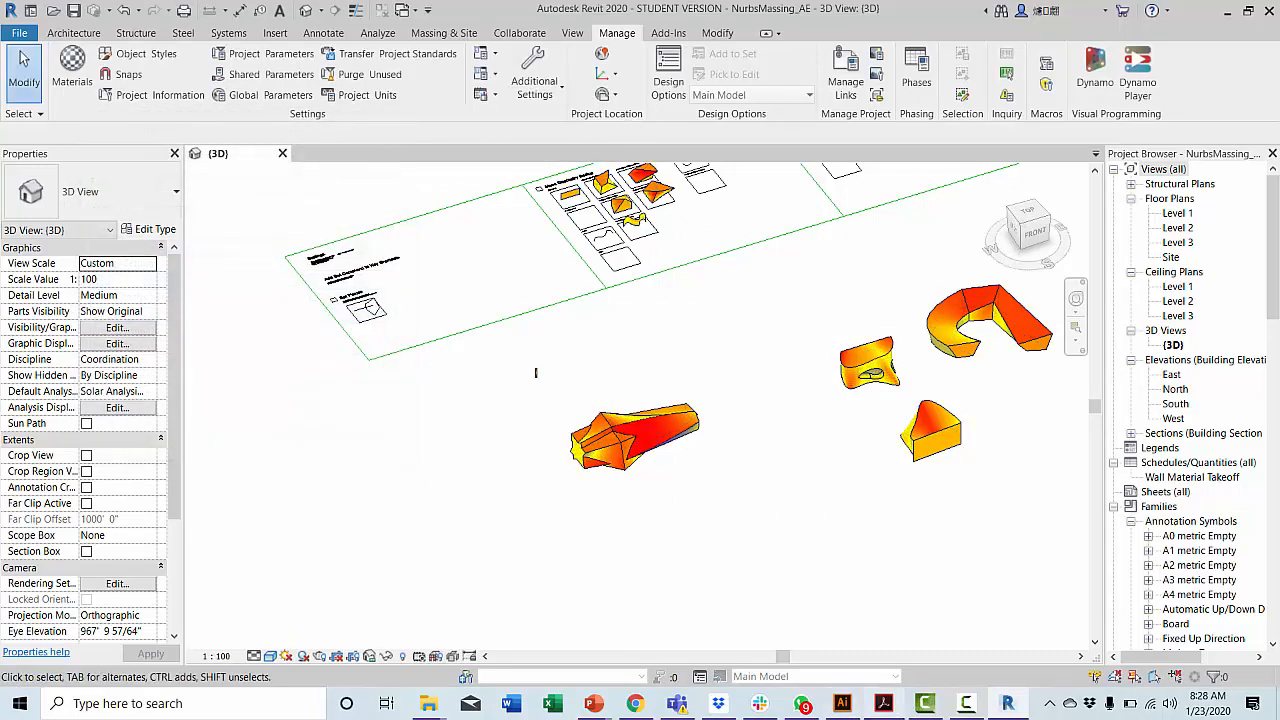
left_click(883, 703)
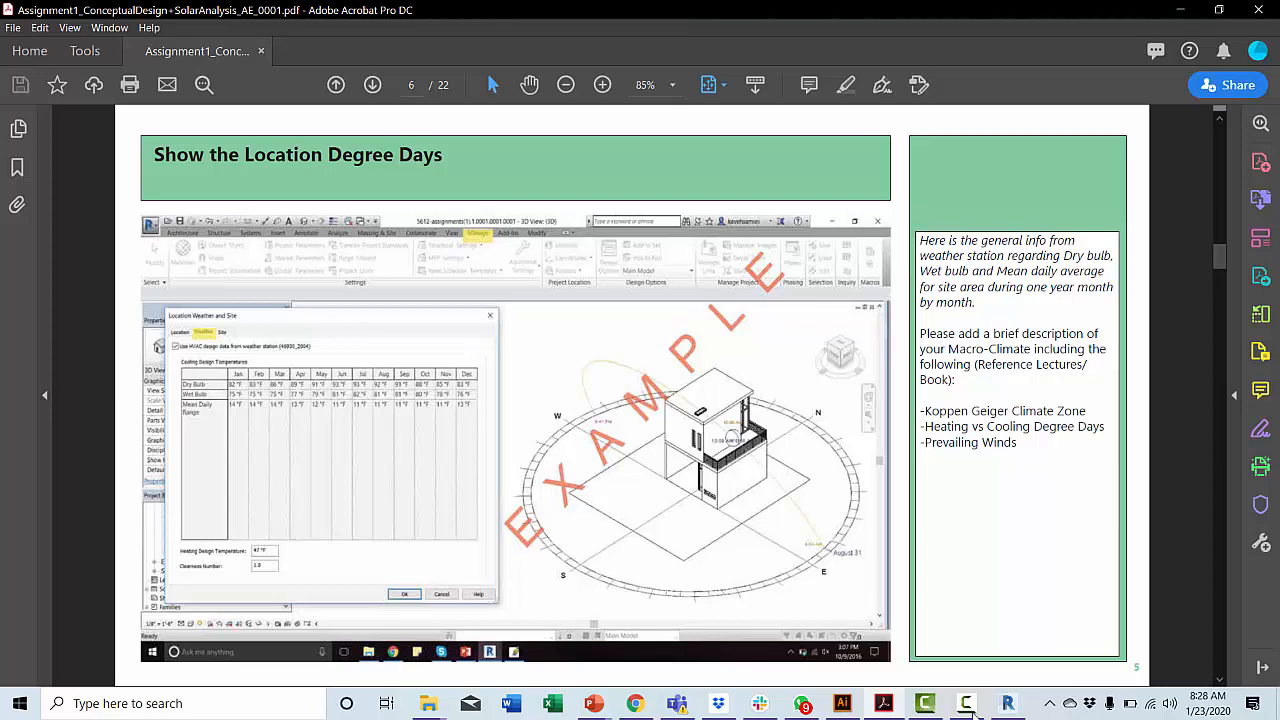
left_click(1005, 703)
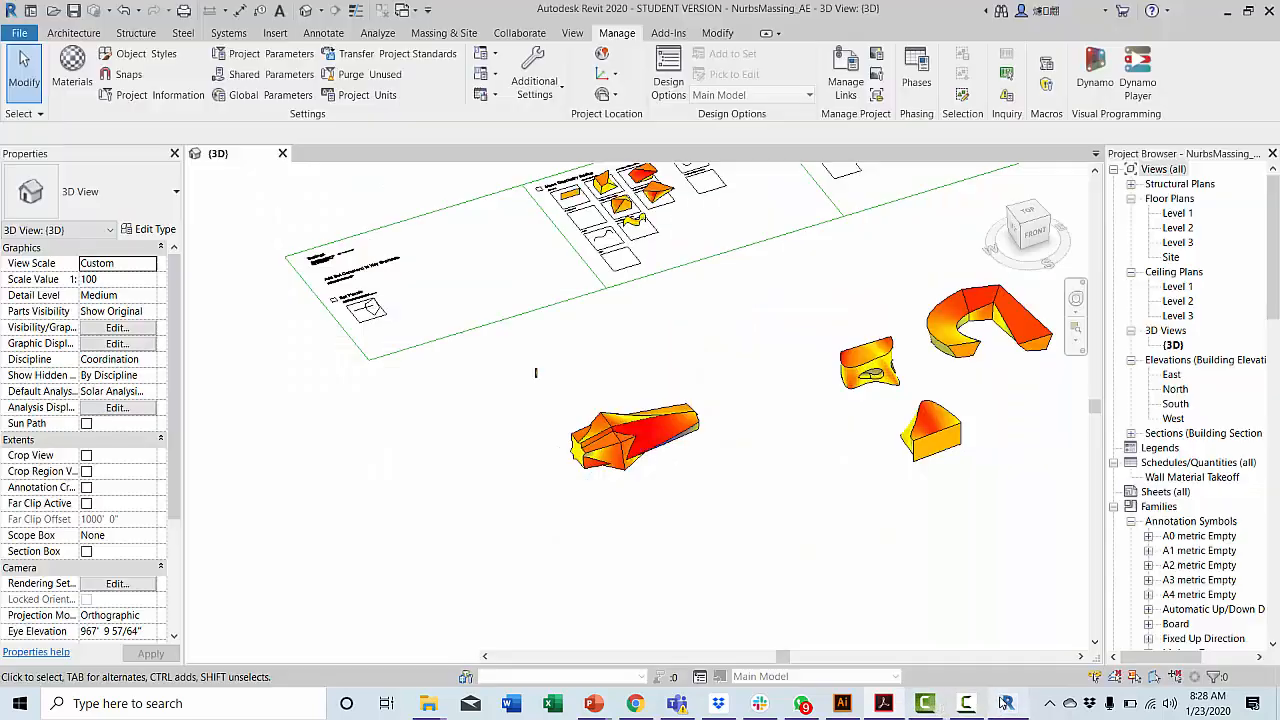
Review the project's weather data, site definition and Miami Beach, FL map location in the Location settings, and accept them.
left_click(603, 53)
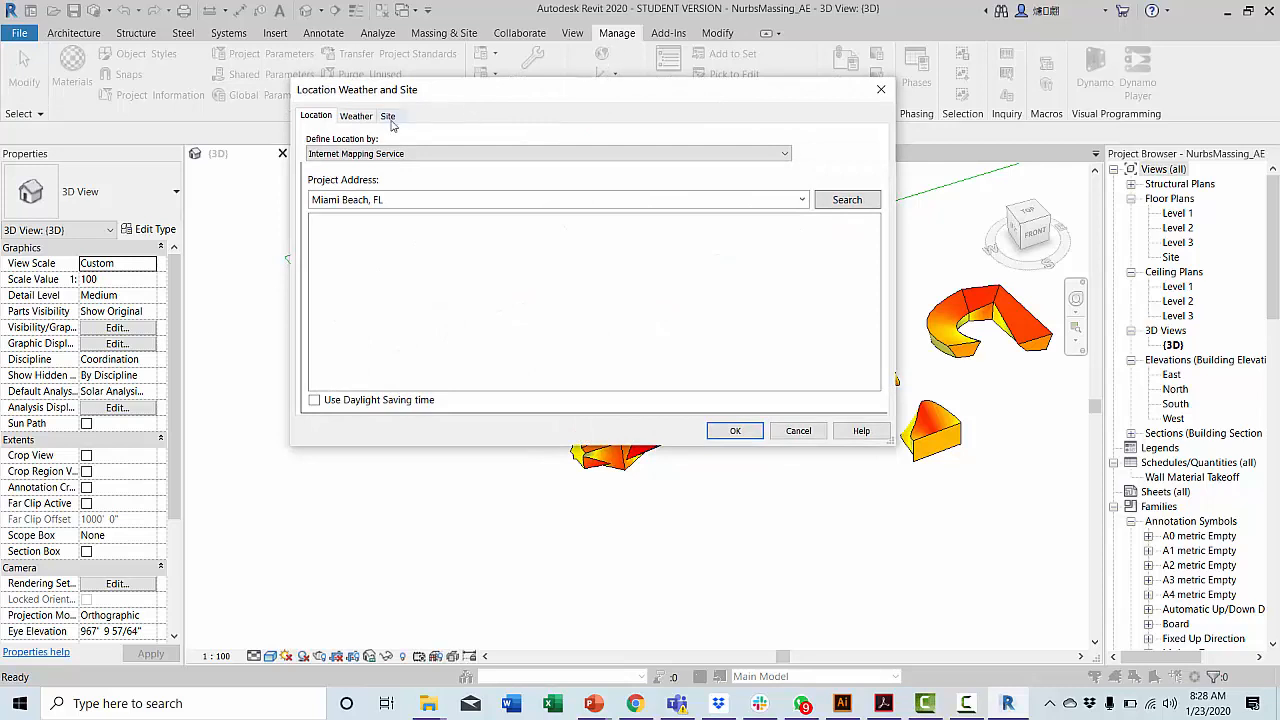
left_click(357, 116)
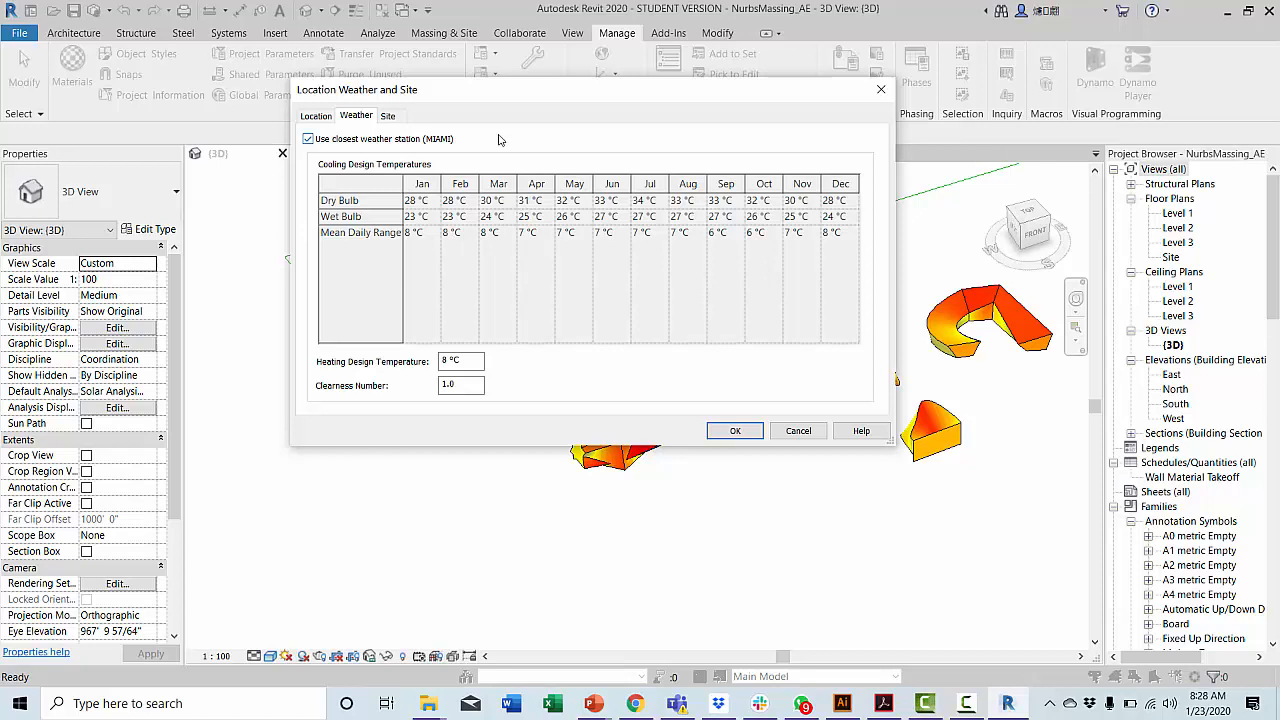
left_click(390, 116)
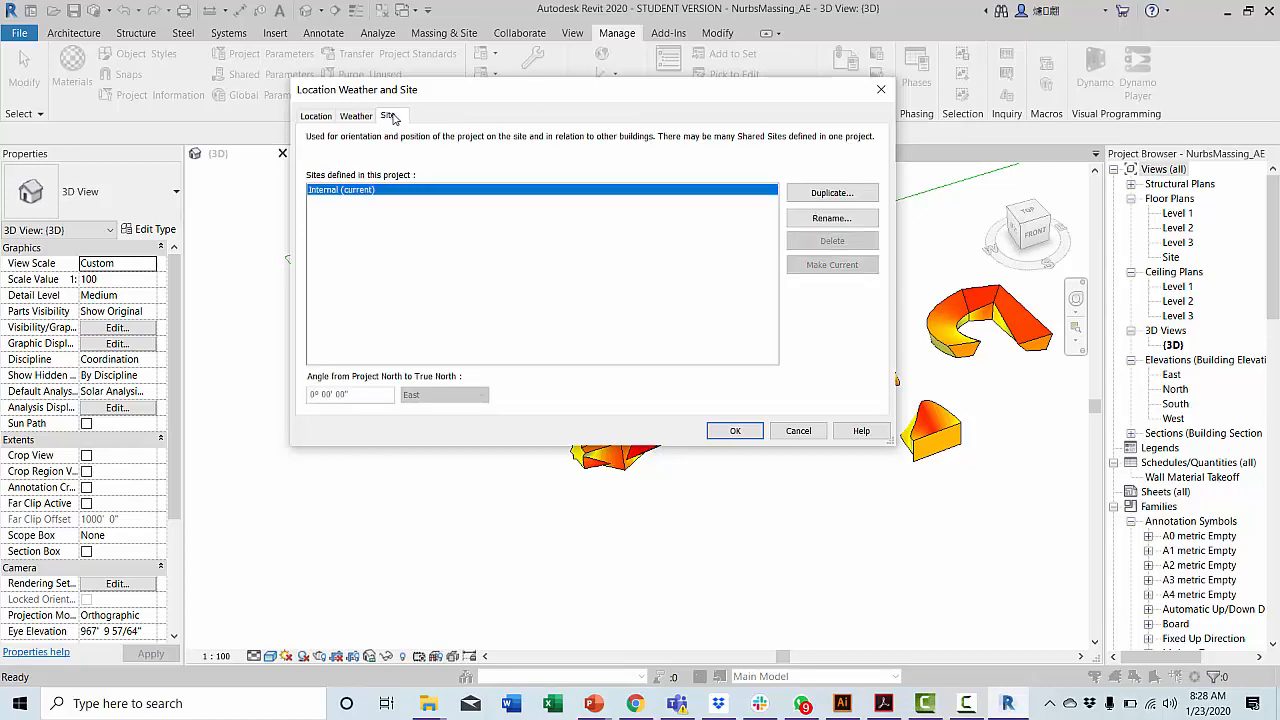
left_click(330, 117)
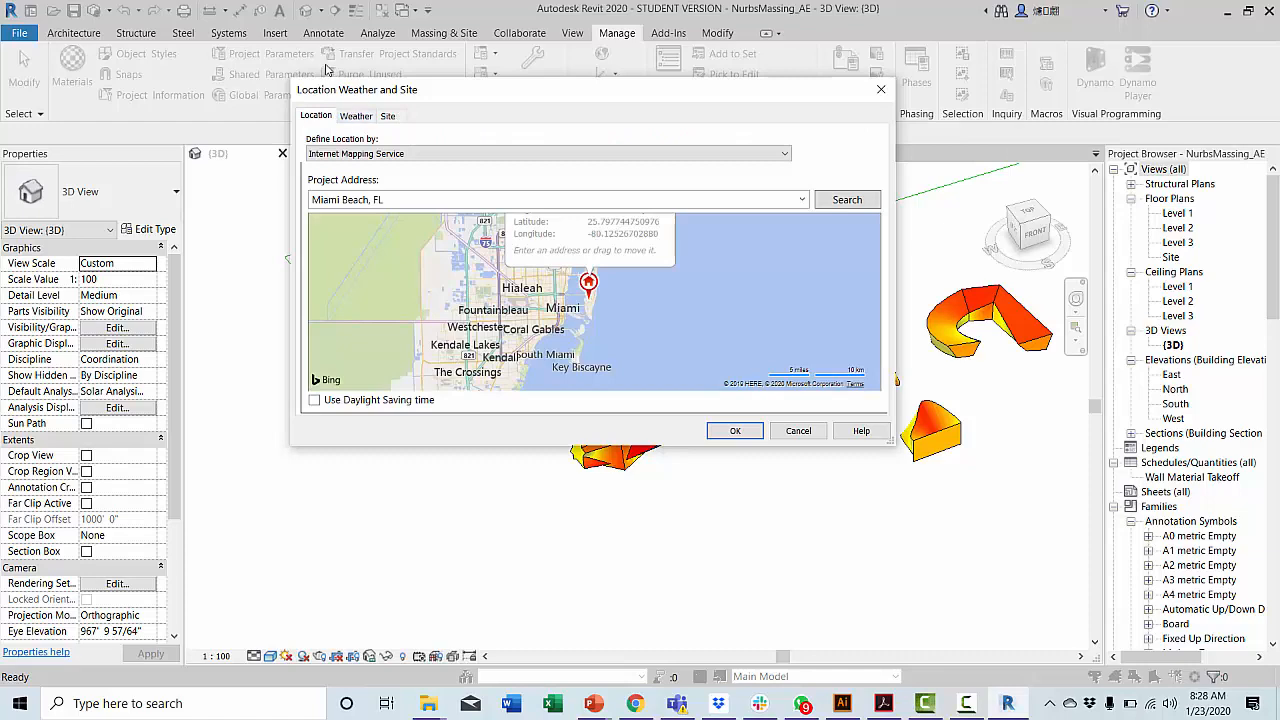
left_click_drag(622, 96, 349, 46)
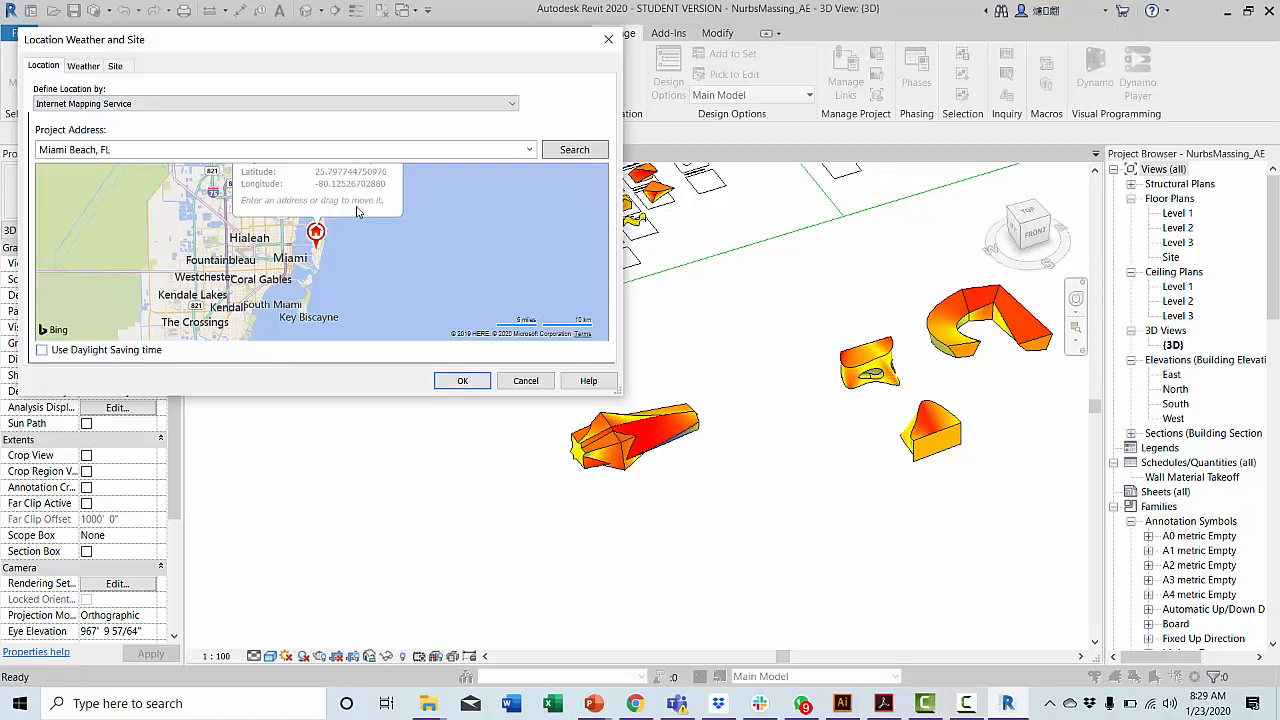
left_click(441, 379)
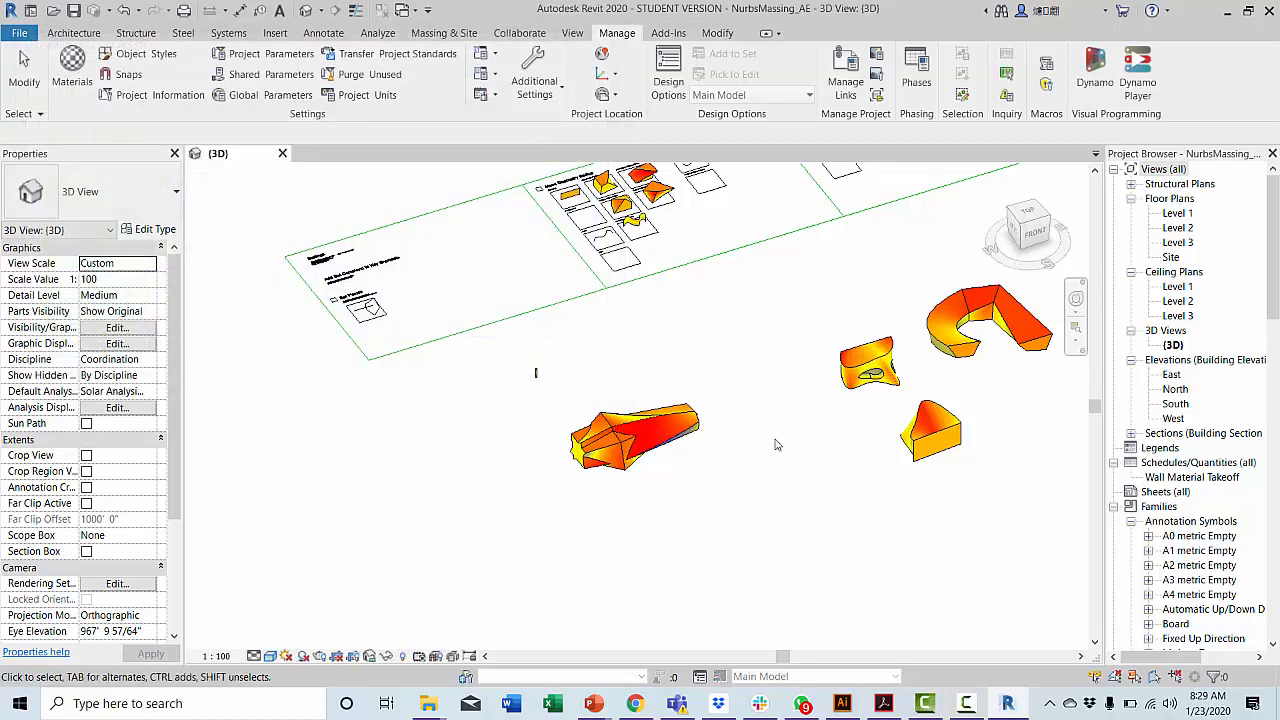
Rerun the custom solar analysis on All Mass Faces with the current study settings, and continue past the error message.
middle_click_drag(741, 470, 612, 520)
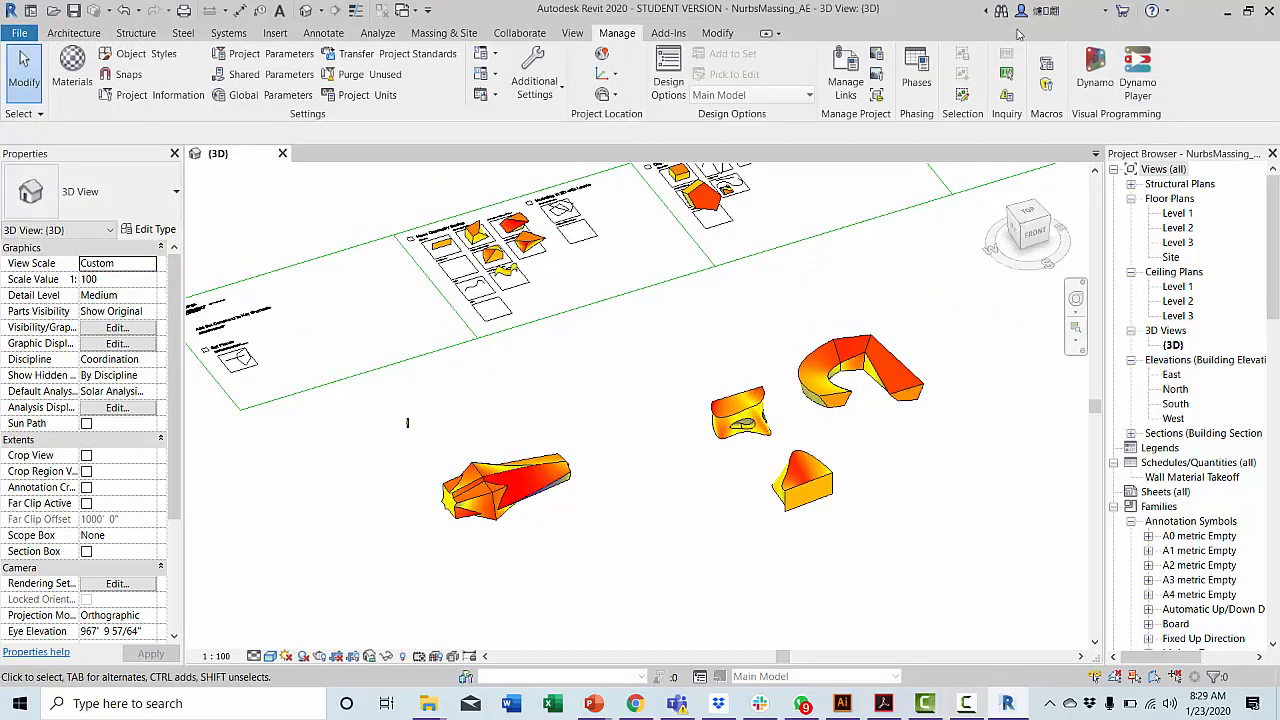
left_click(378, 33)
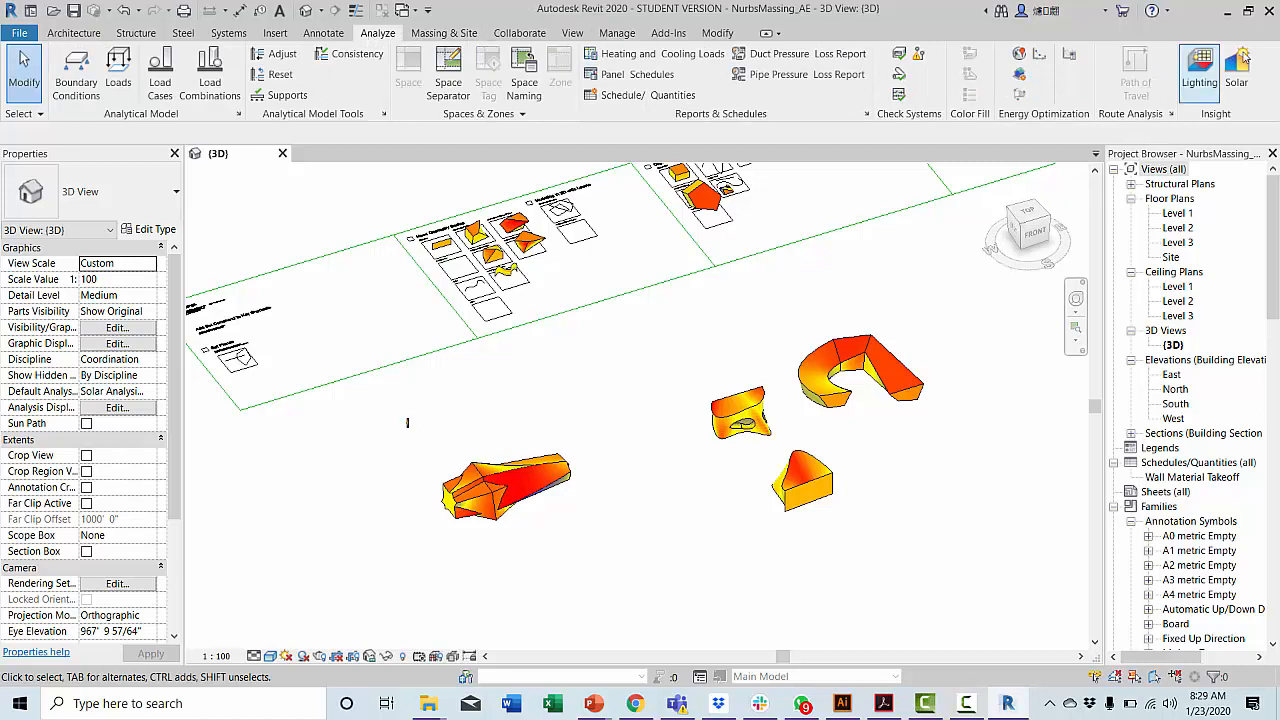
left_click(1199, 75)
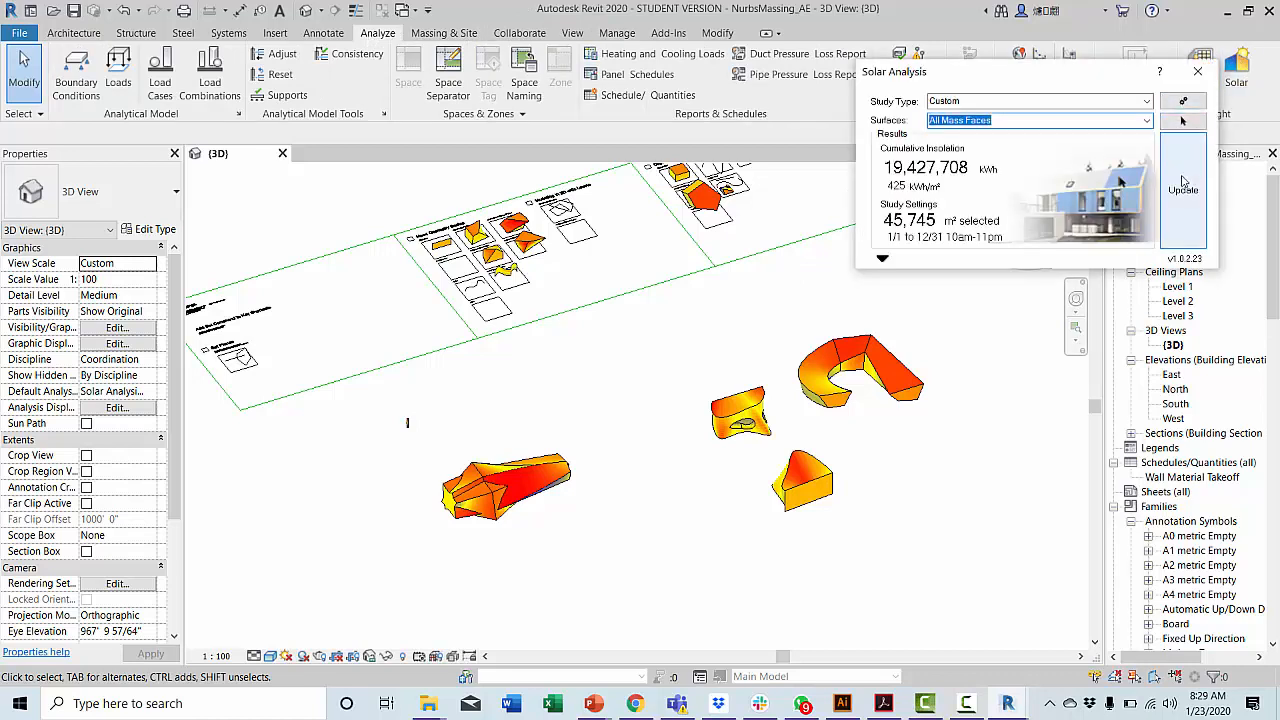
left_click(1183, 101)
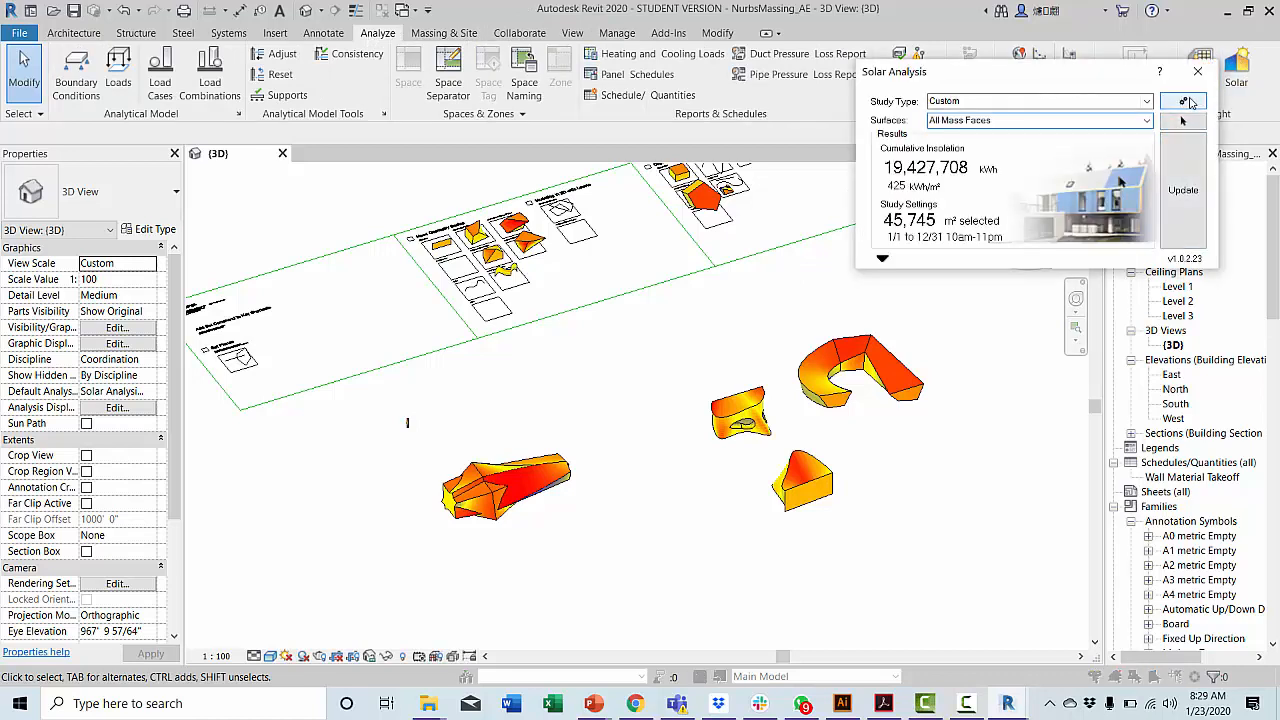
left_click(1160, 295)
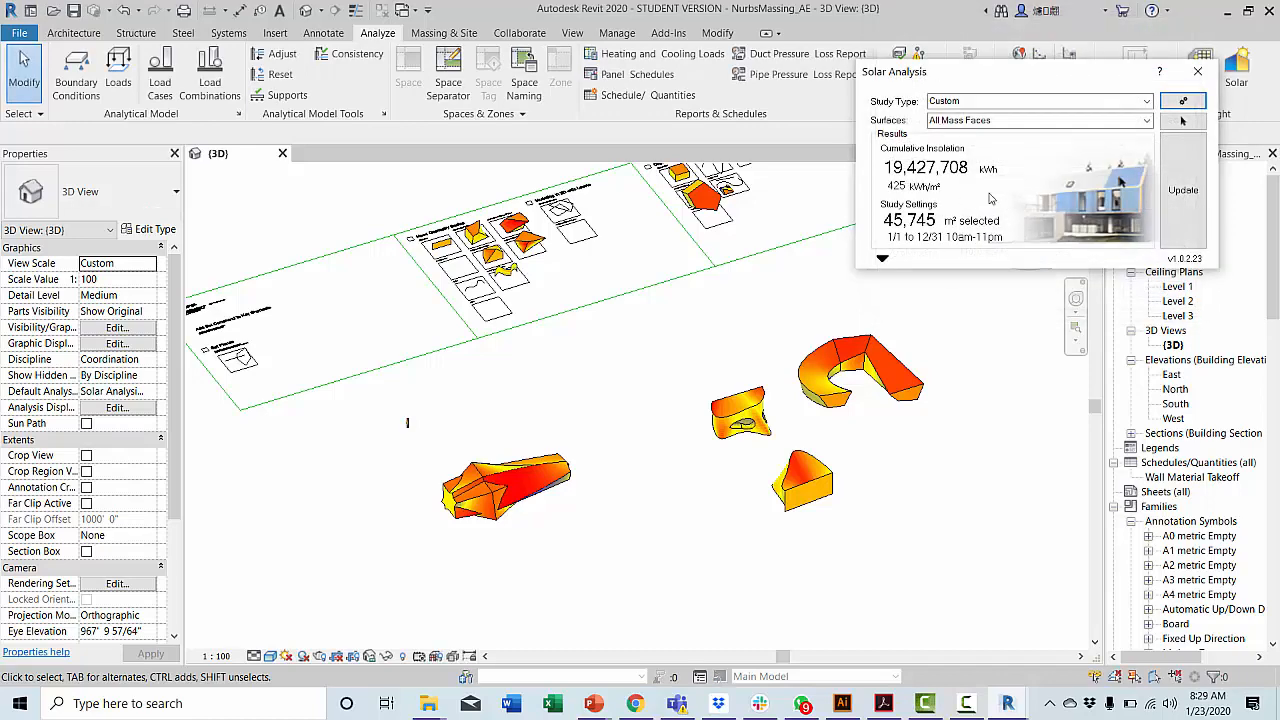
left_click(1173, 190)
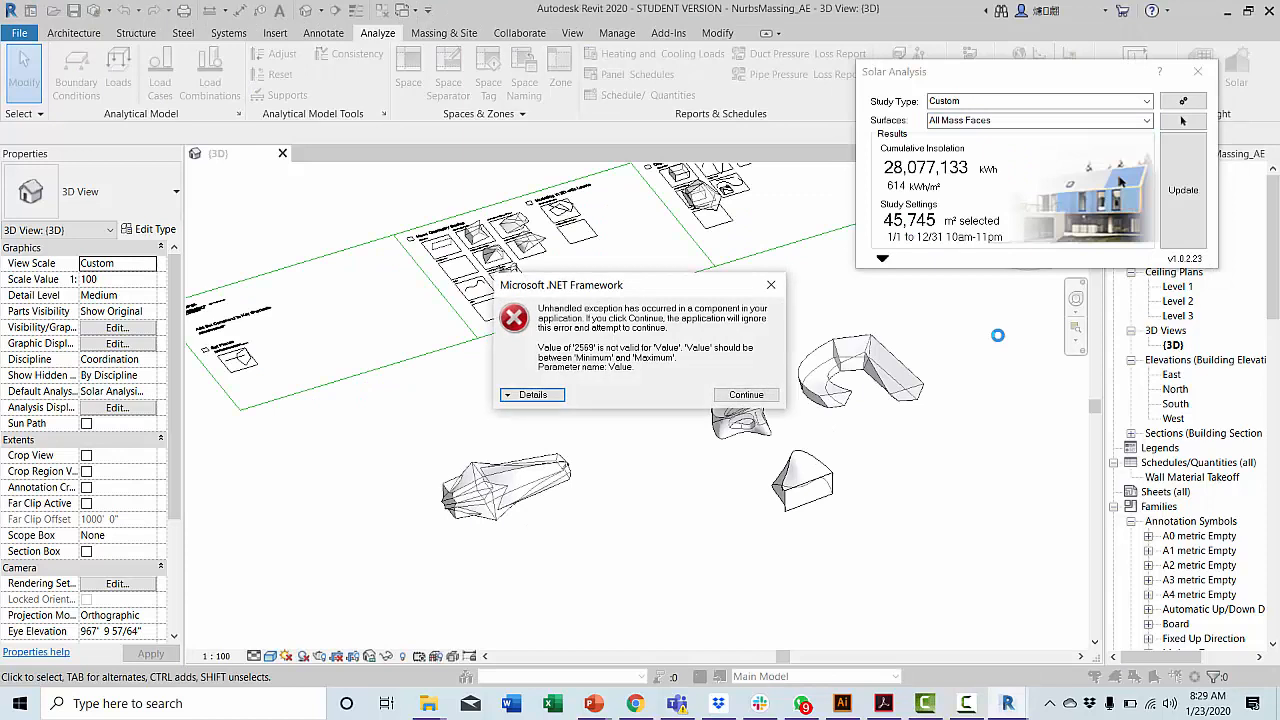
left_click(746, 394)
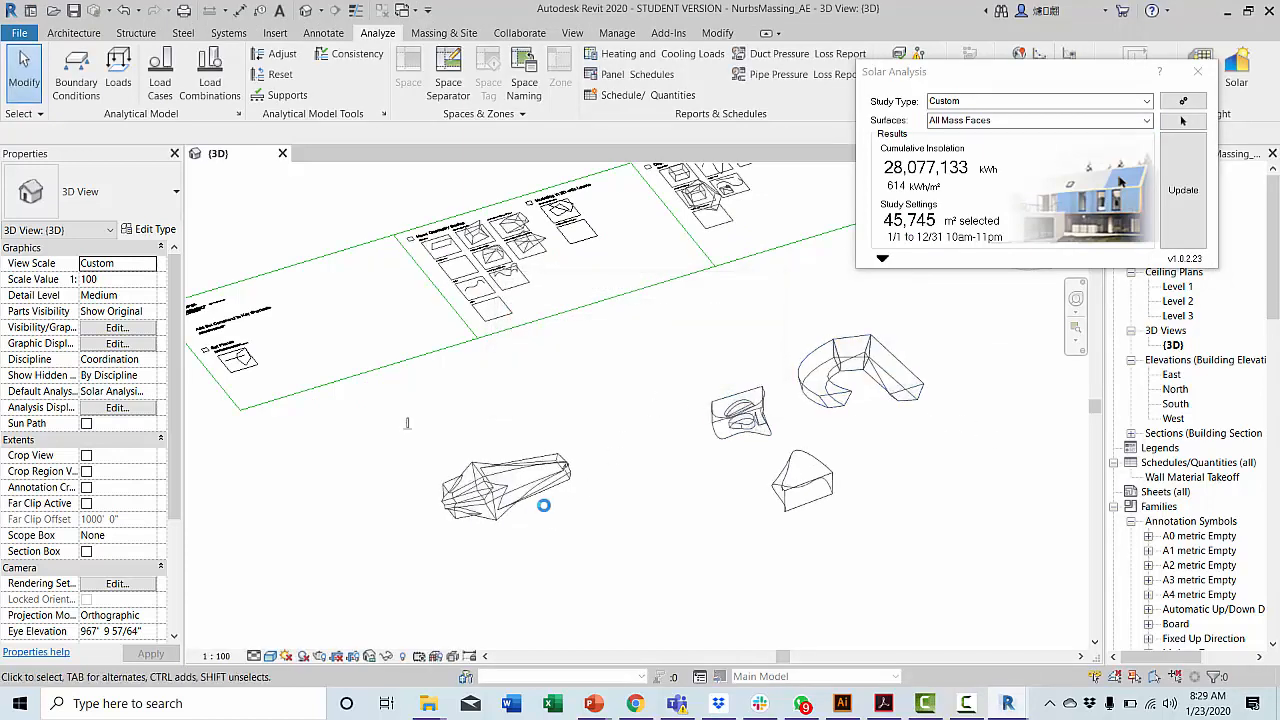
Examine the updated solar results on the star-shaped mass up close, and close the Solar Analysis dialog.
scroll(555, 495, "up", 2)
middle_click_drag(564, 485, 728, 428)
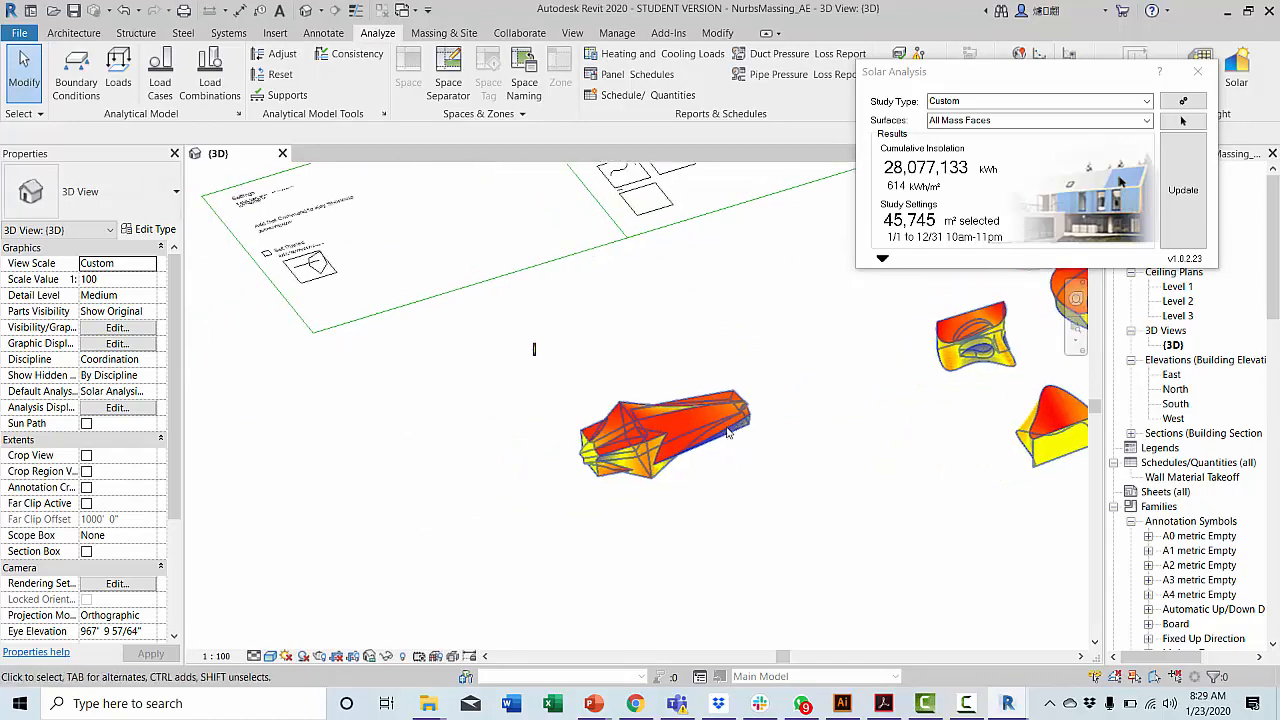
scroll(728, 428, "up", 1)
left_click_drag(1119, 69, 534, 66)
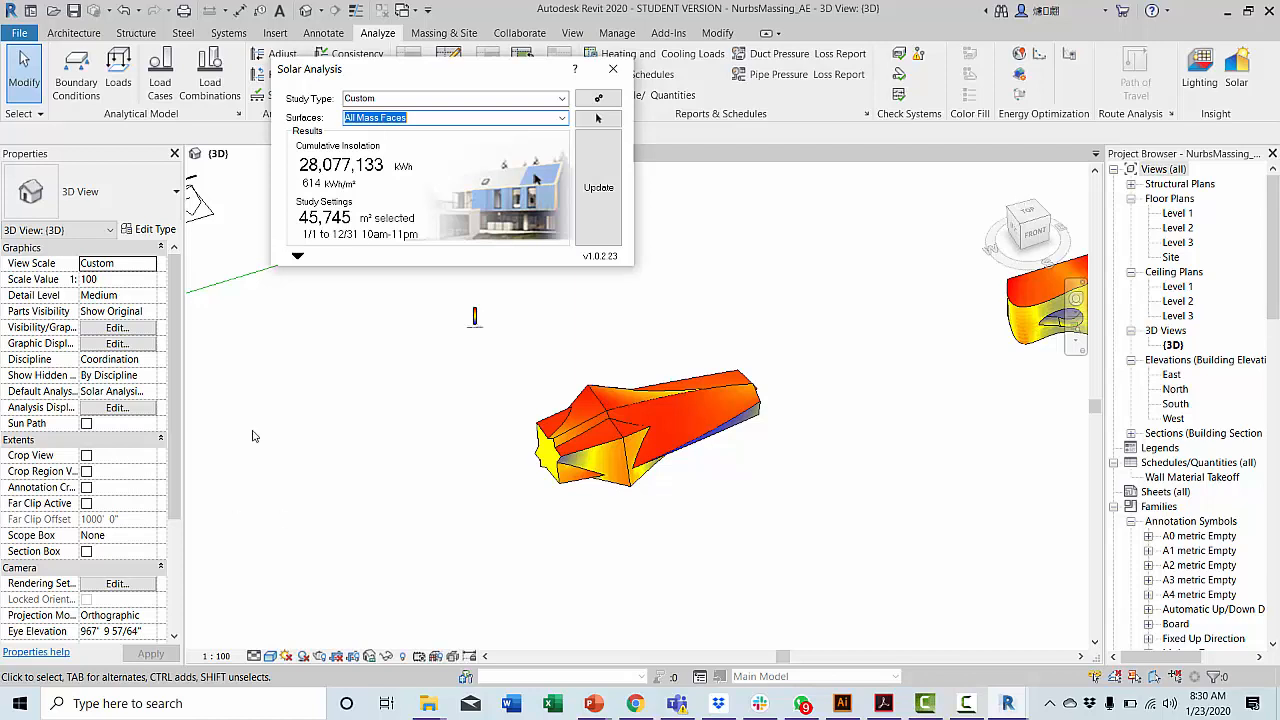
scroll(711, 380, "up", 4)
left_click(1024, 210)
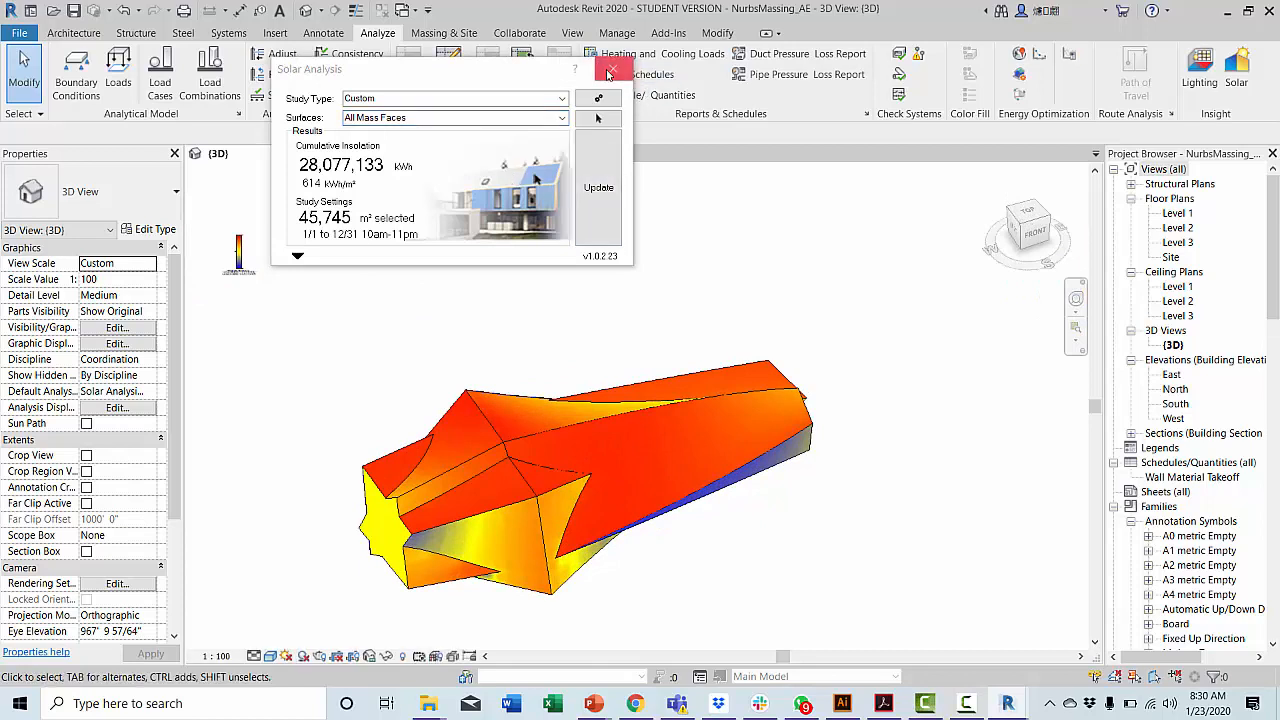
left_click(612, 72)
Examine the insolation colours on the star-shaped mass from the top view.
left_click(1027, 213)
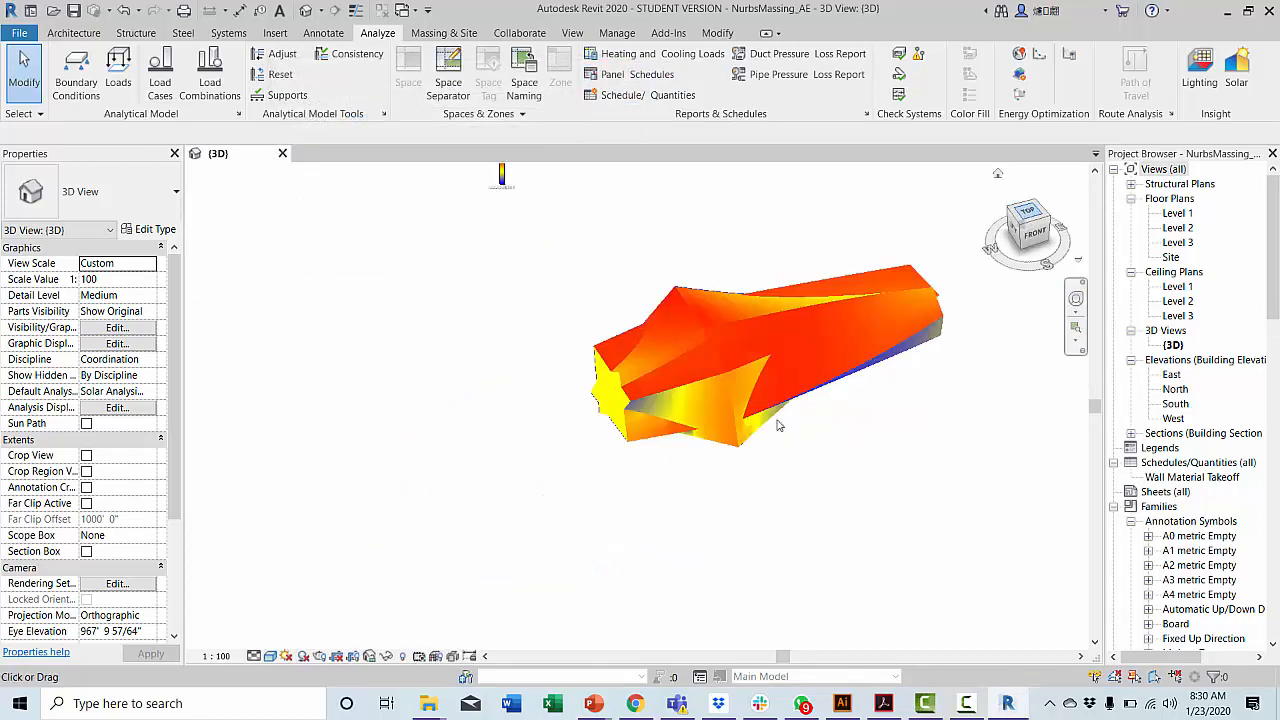
middle_click_drag(667, 358, 460, 506)
scroll(859, 334, "down", 5)
middle_click_drag(851, 344, 562, 523)
scroll(503, 460, "up", 2)
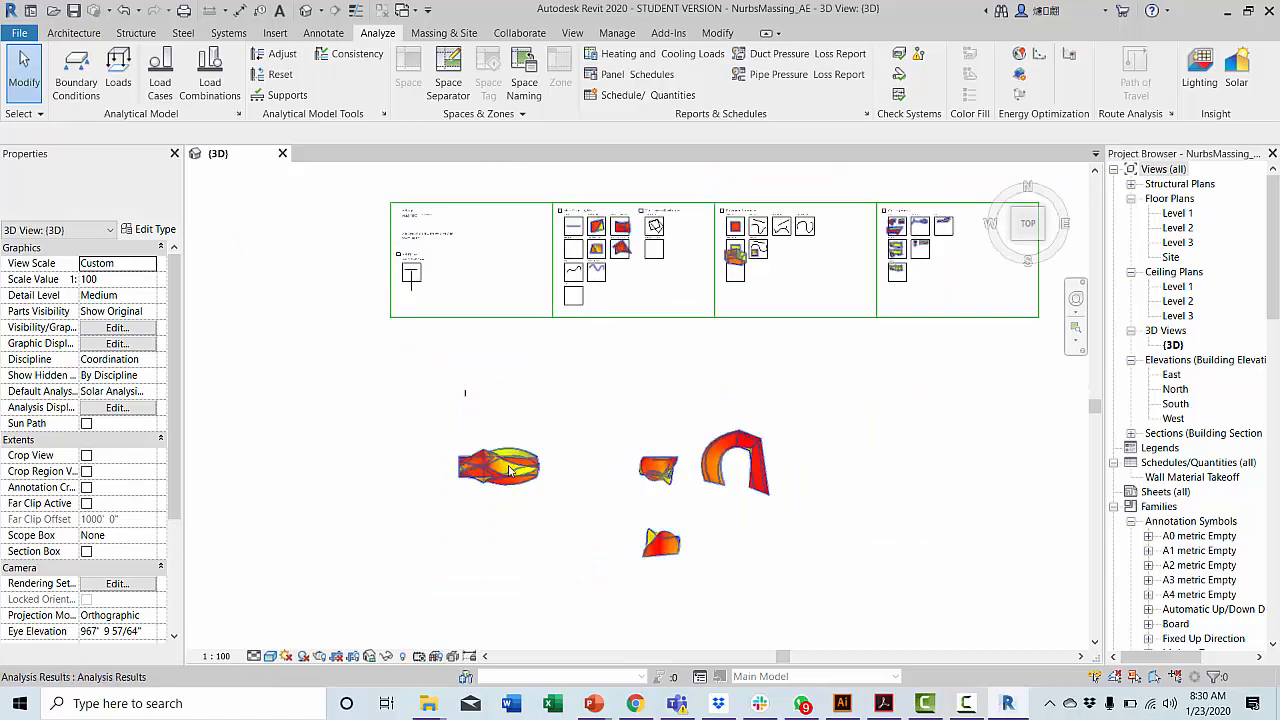
scroll(496, 484, "up", 8)
middle_click_drag(590, 483, 679, 479)
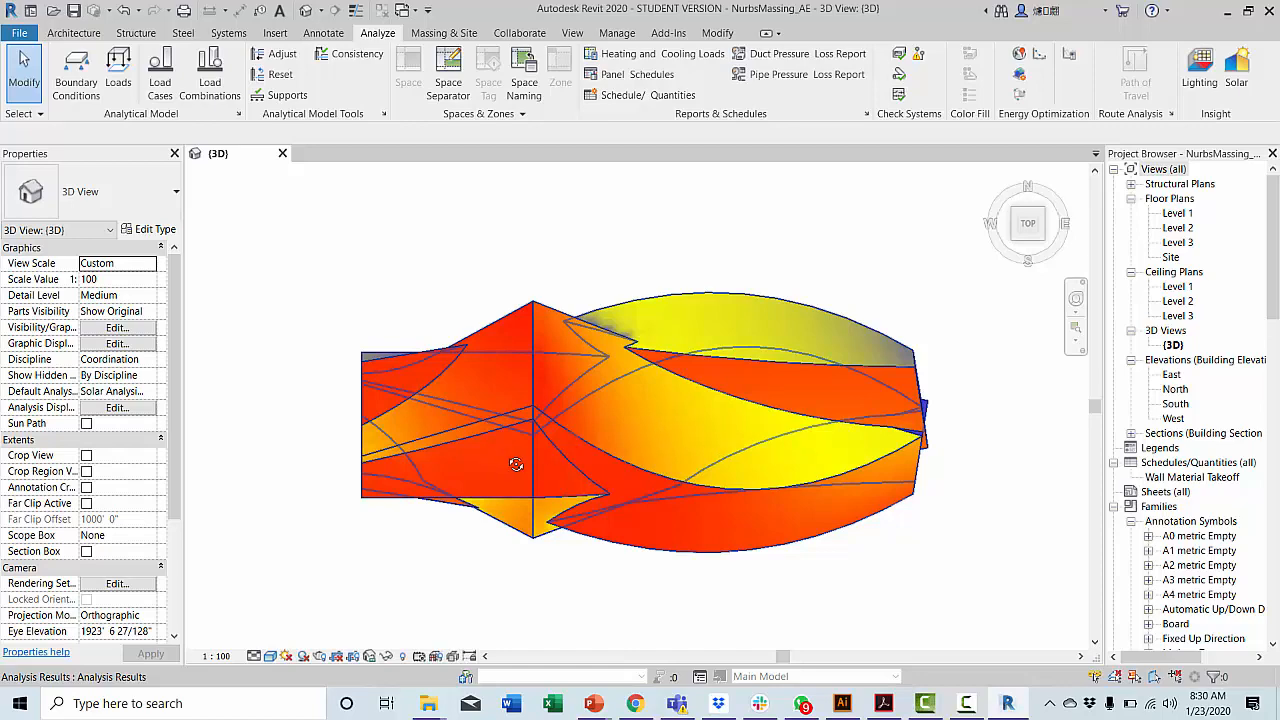
Compare the insolation colours on the U-shaped mass and the other conceptual masses from several angles.
scroll(514, 464, "down", 5)
middle_click_drag(597, 426, 158, 365)
middle_click_drag(1038, 352, 1072, 244, "shift")
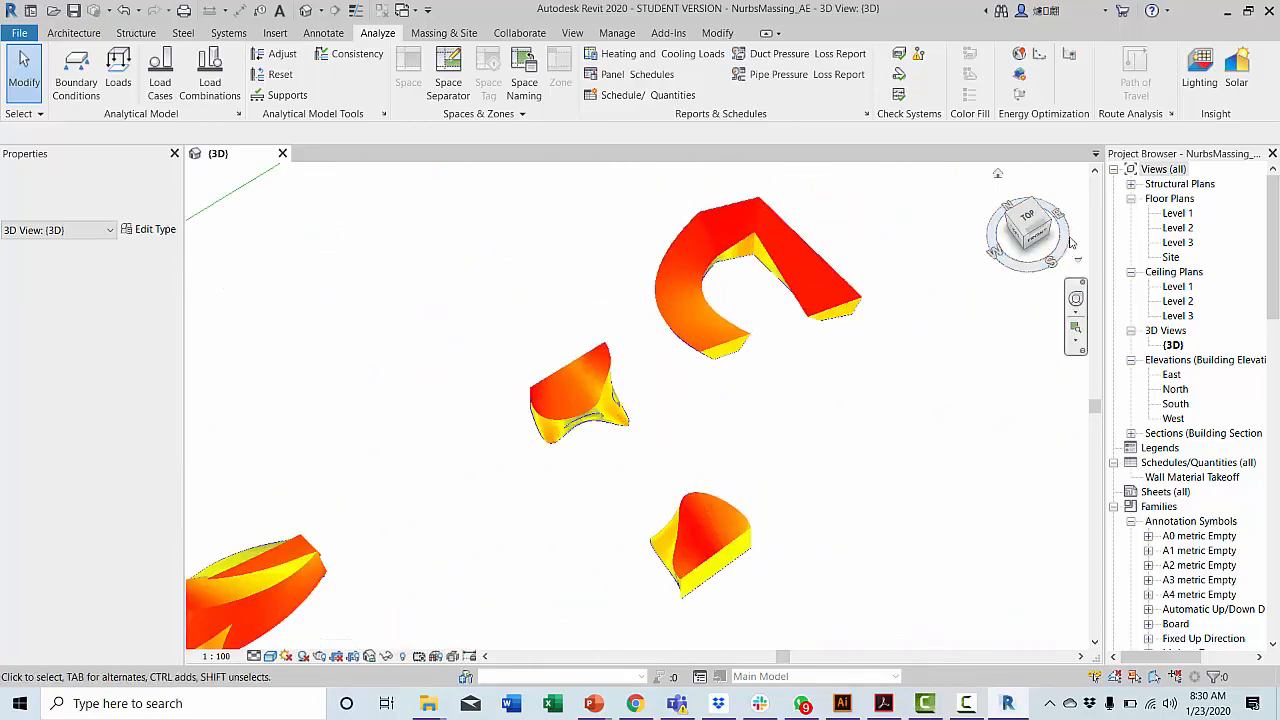
middle_click_drag(606, 405, 687, 394, "shift")
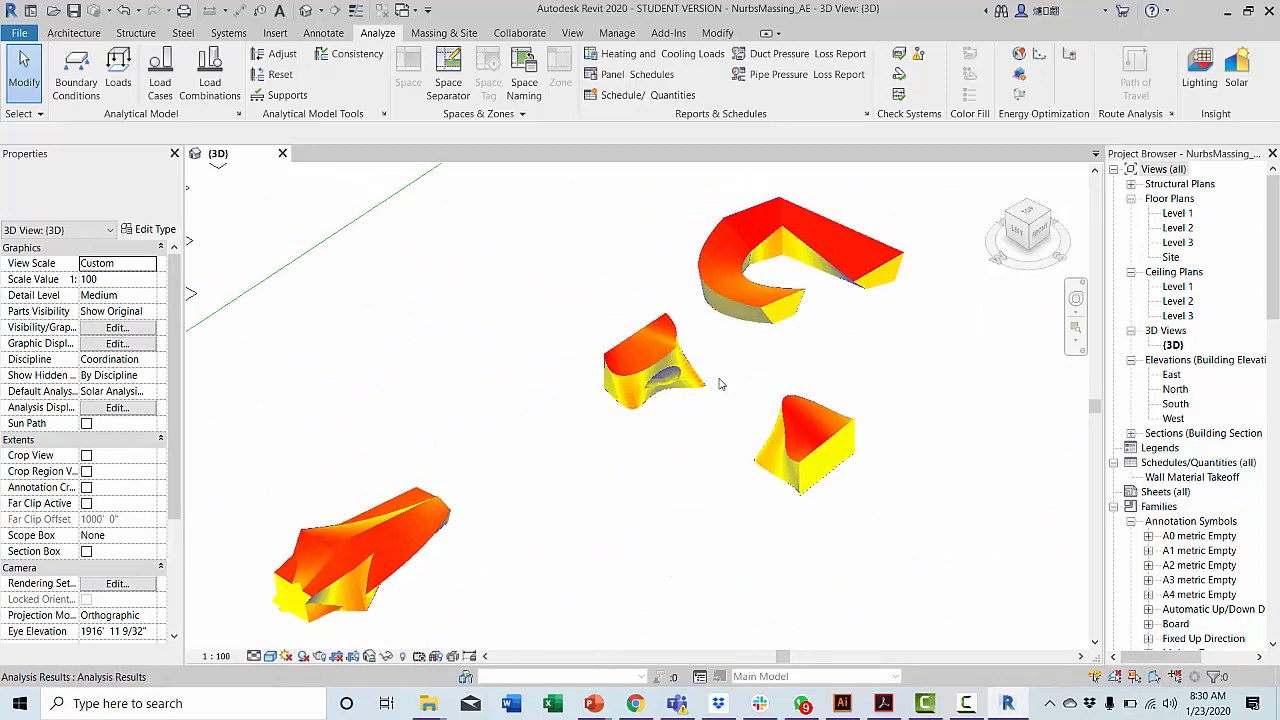
middle_click_drag(766, 349, 734, 386, "shift")
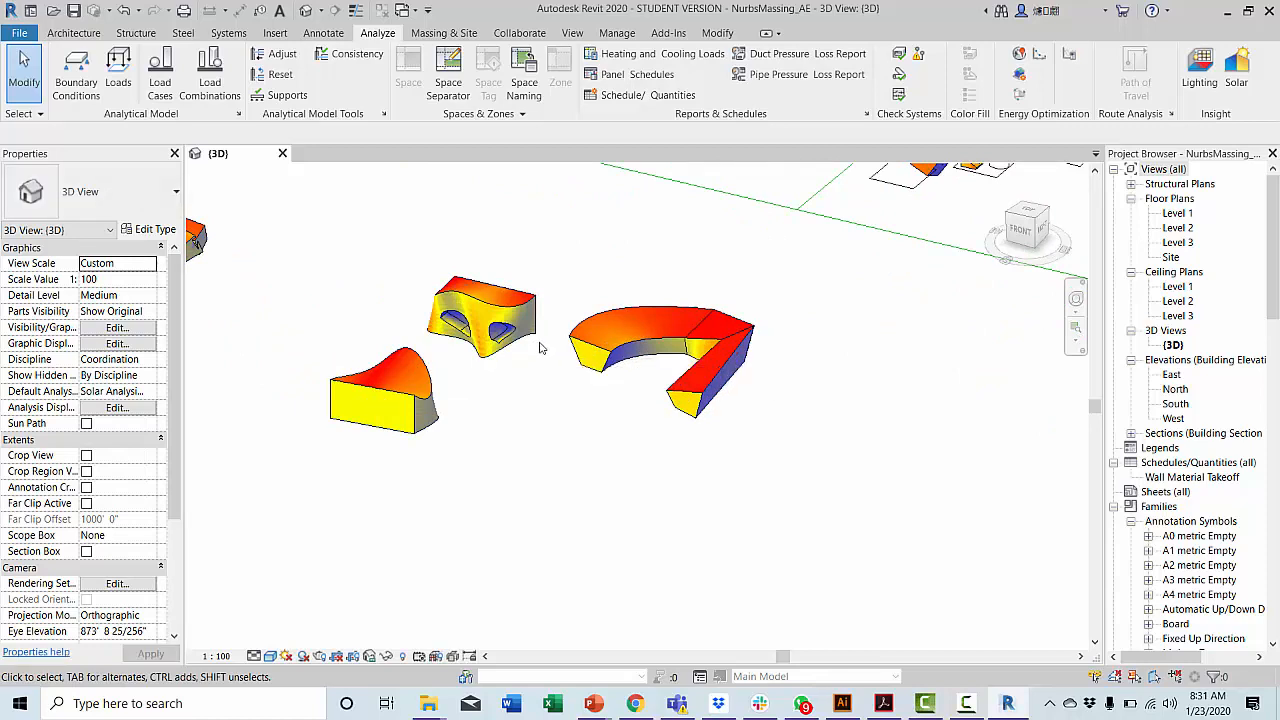
middle_click_drag(920, 449, 848, 345, "shift")
middle_click_drag(754, 363, 667, 354)
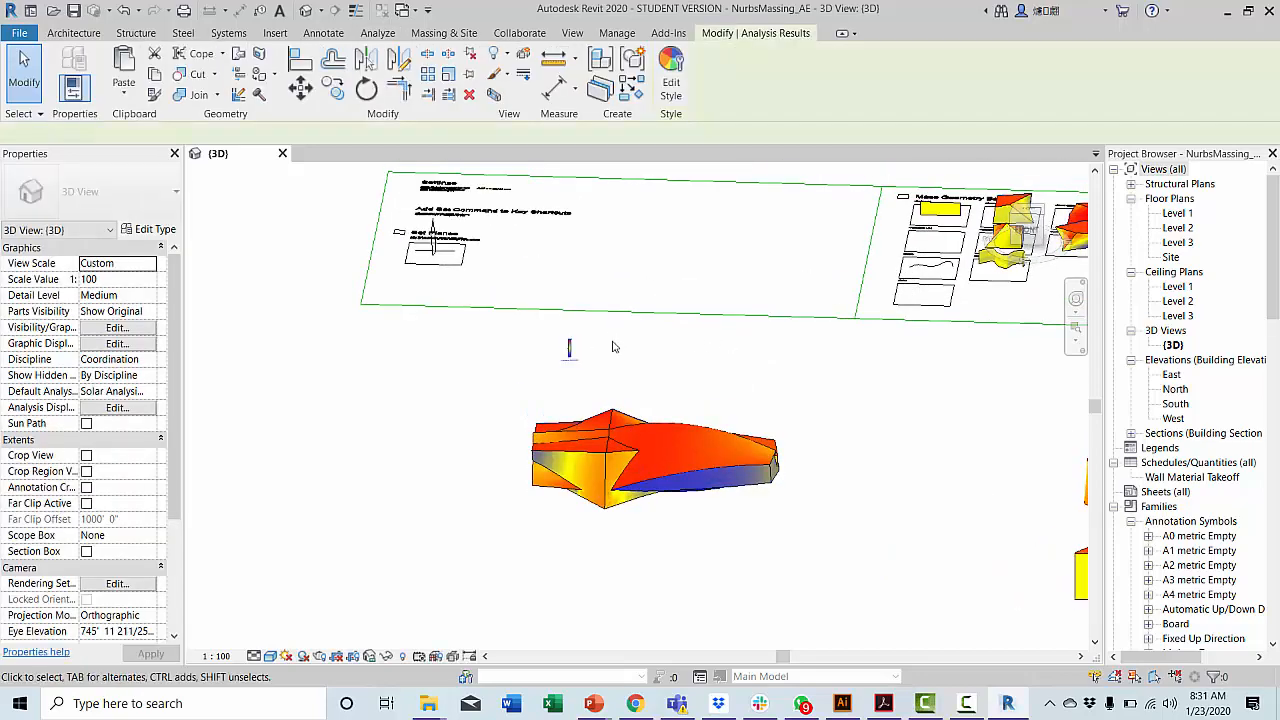
Delete the solar analysis results from the 3D view.
left_click(612, 347)
scroll(690, 441, "up", 2)
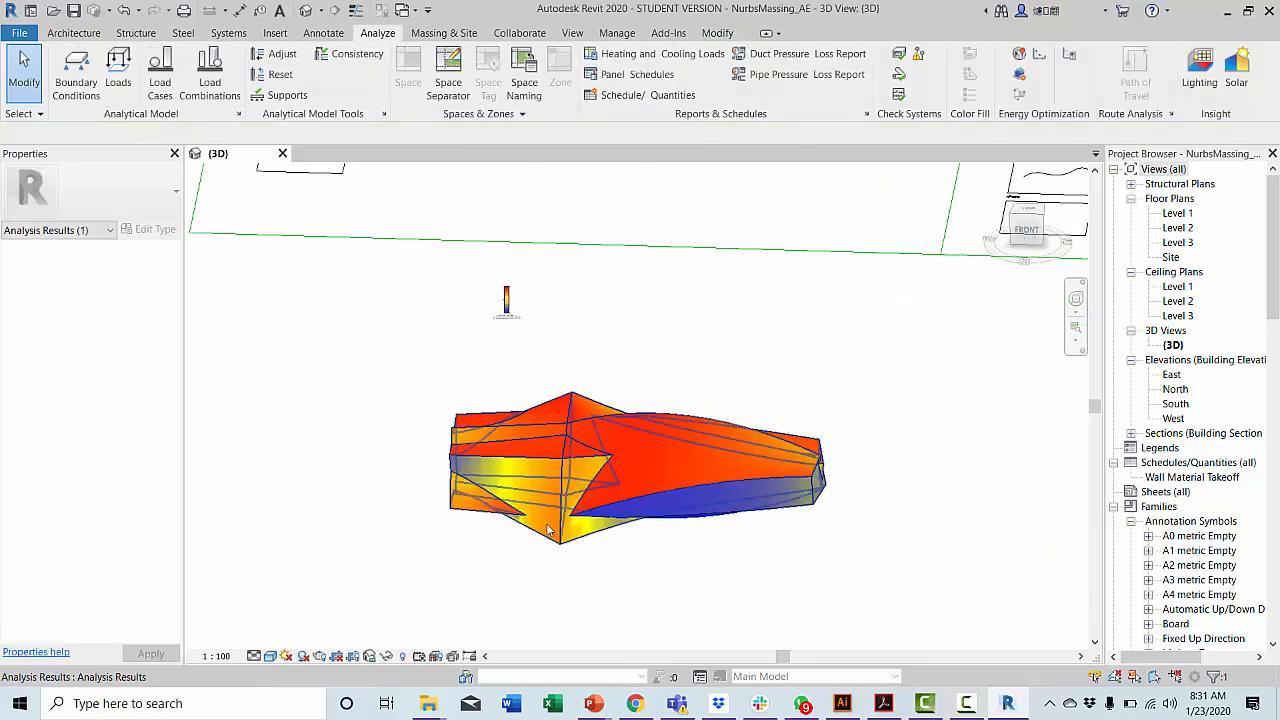
left_click(560, 510)
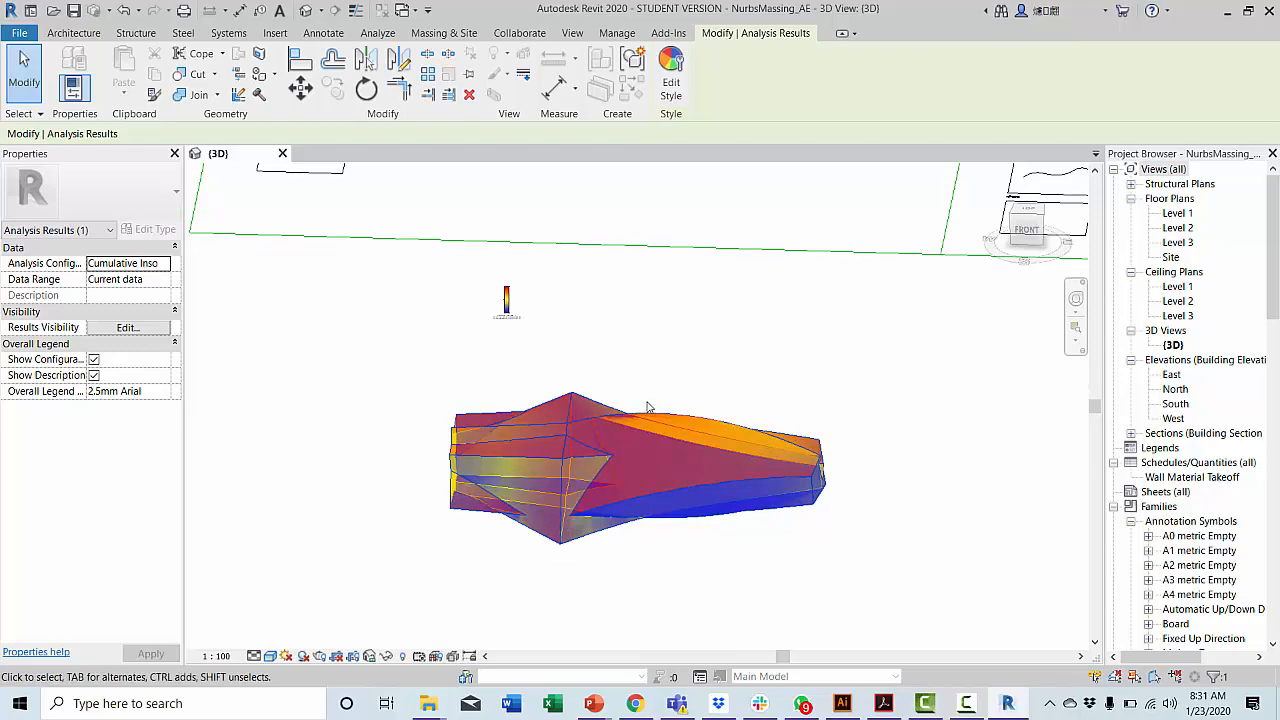
key("Delete")
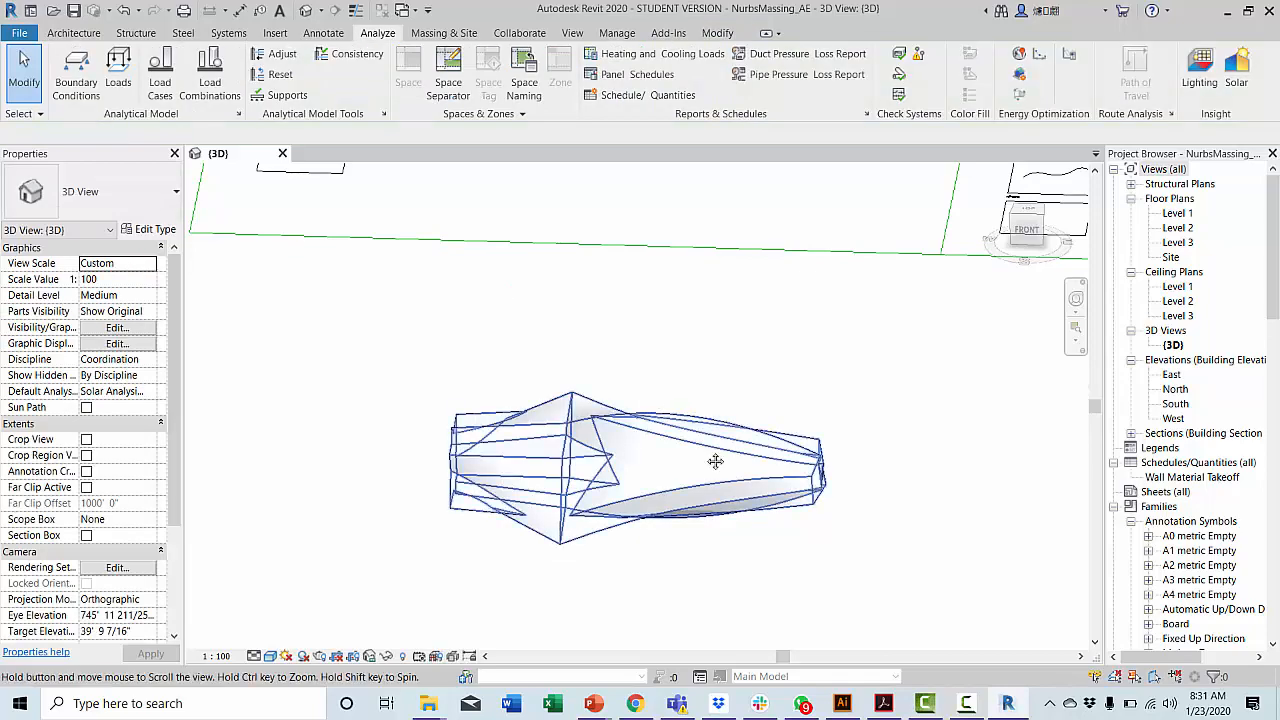
Create a Retaining - 300mm Concrete wall by face on the large curved face of the star-shaped mass.
middle_click_drag(665, 410, 570, 415)
scroll(570, 433, "up", 2)
middle_click_drag(563, 469, 603, 460, "shift")
middle_click_drag(926, 525, 506, 351)
left_click(703, 387)
left_click(692, 338)
left_click(546, 362)
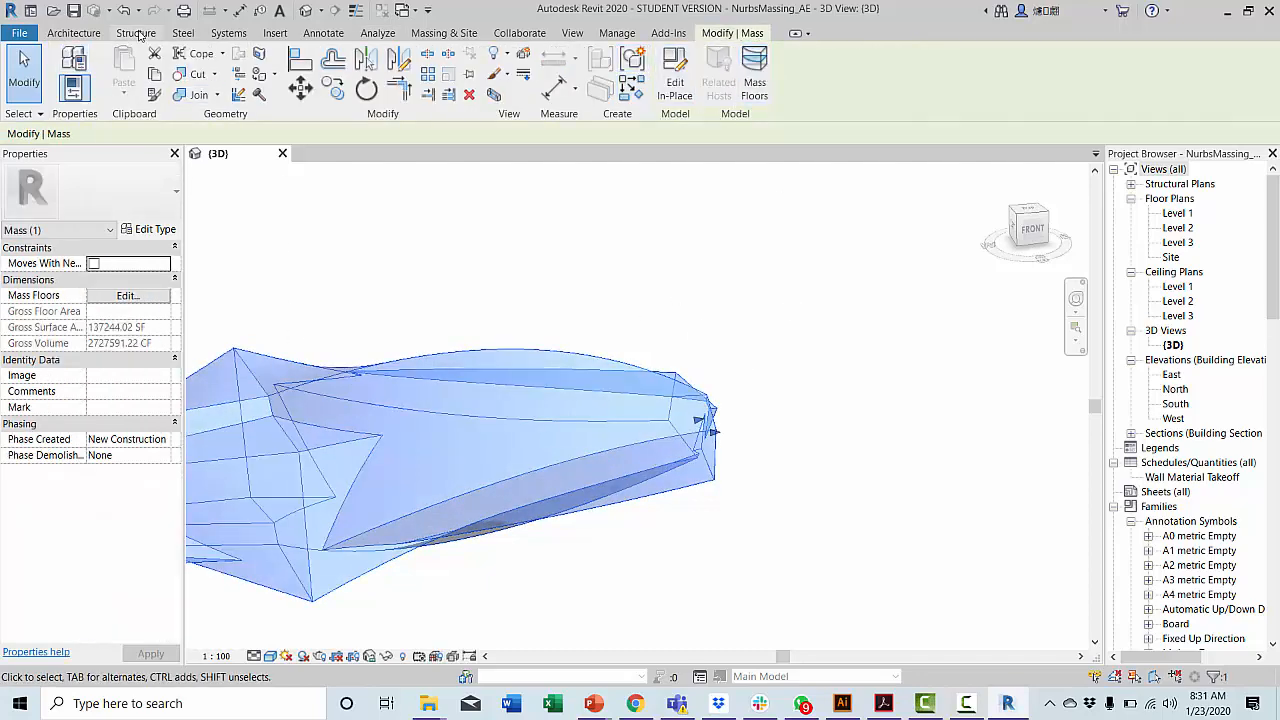
left_click(443, 33)
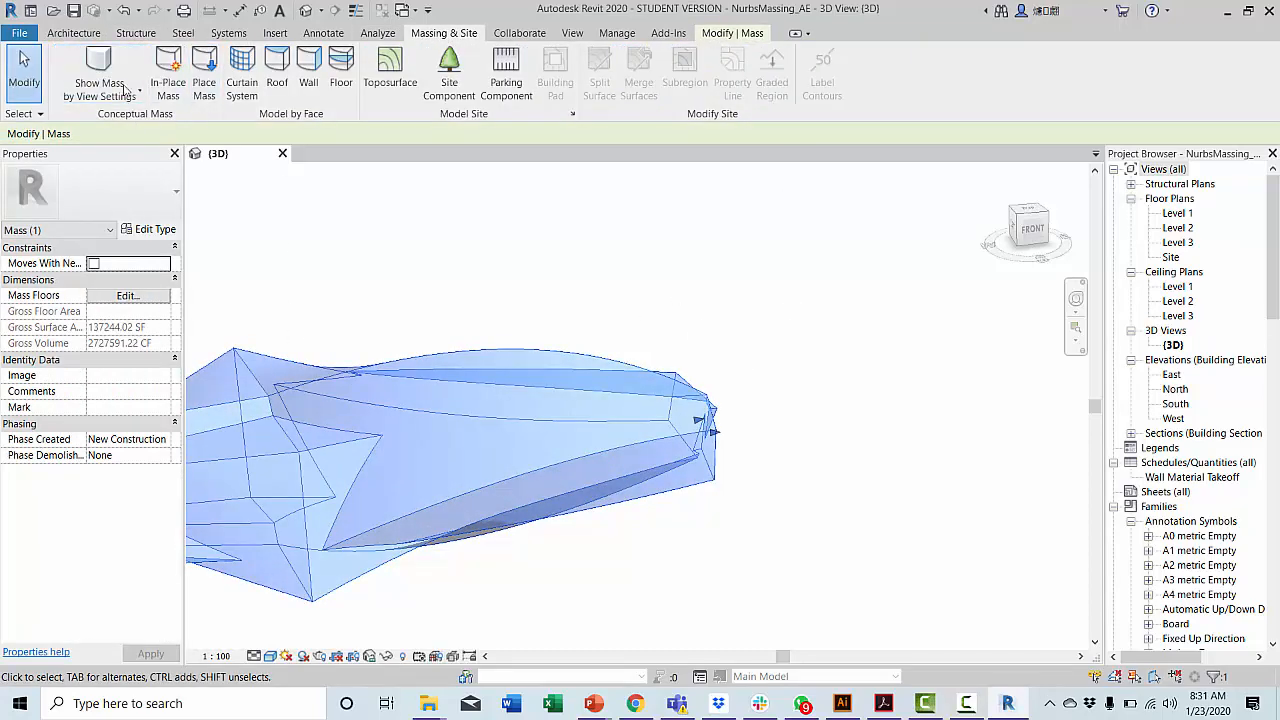
left_click(308, 70)
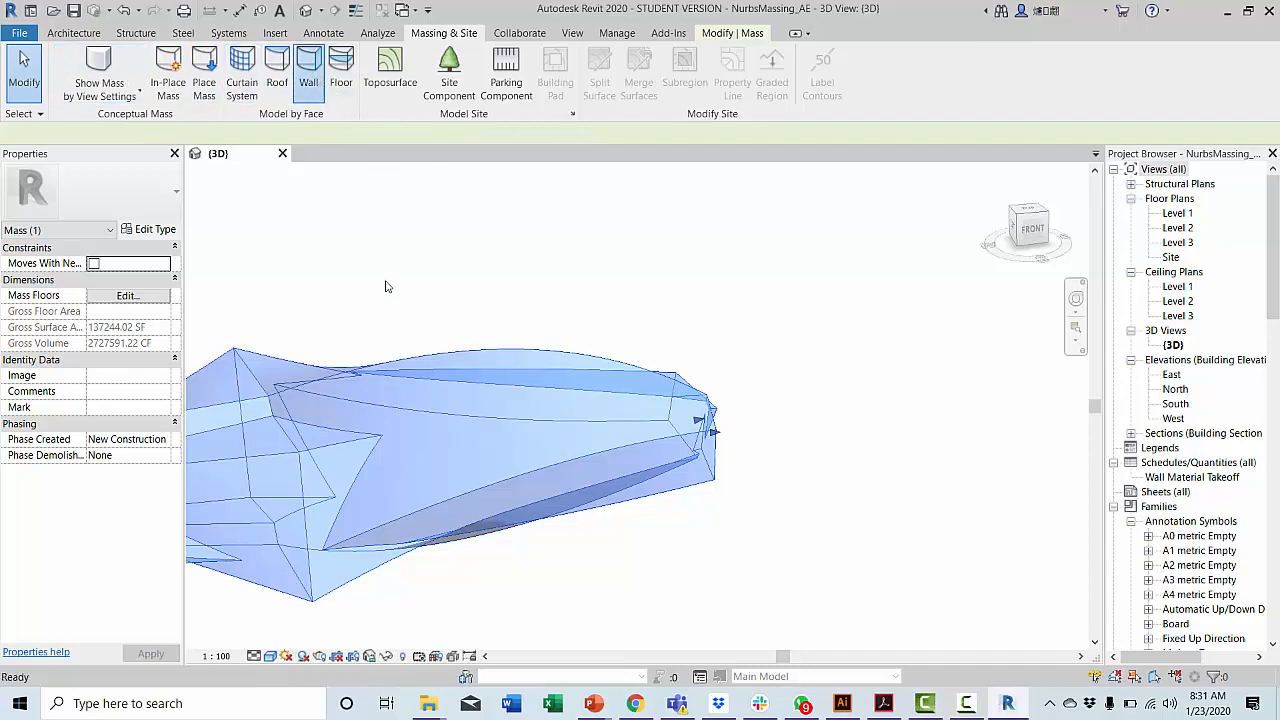
left_click(449, 452)
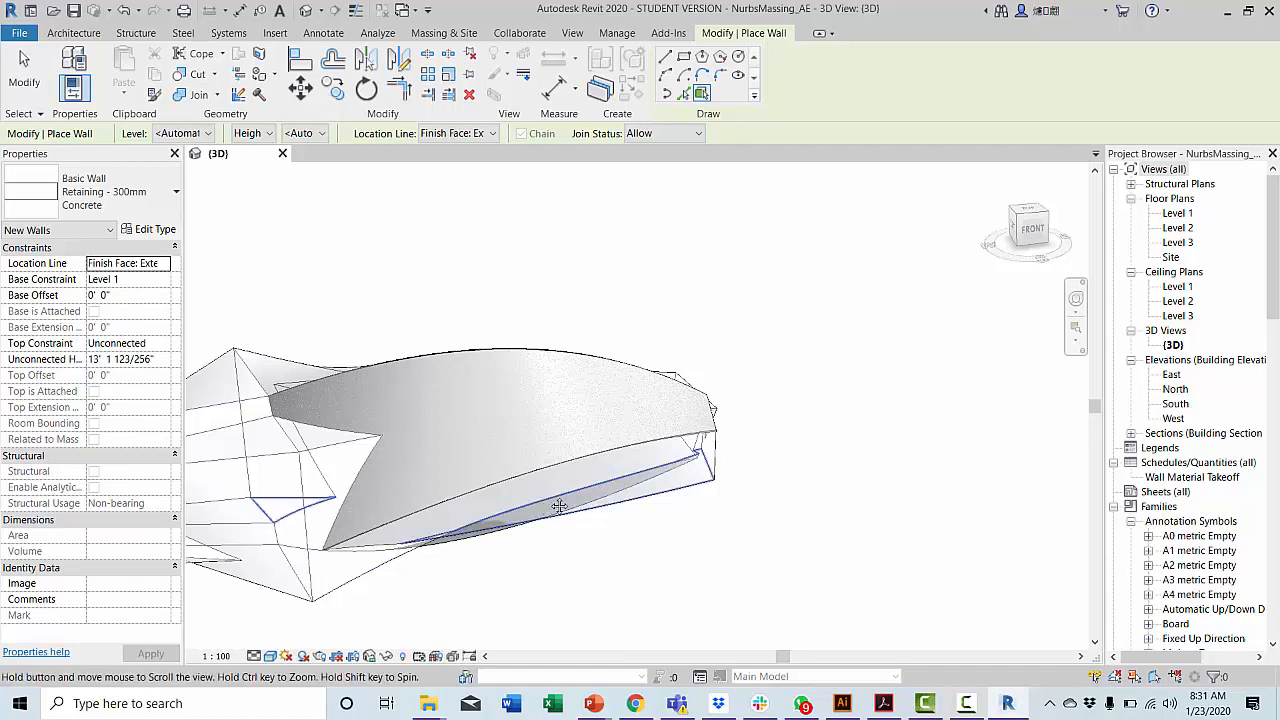
End wall placement and inspect the new face-based wall on the star-shaped mass from several sides.
middle_click_drag(350, 514, 590, 483)
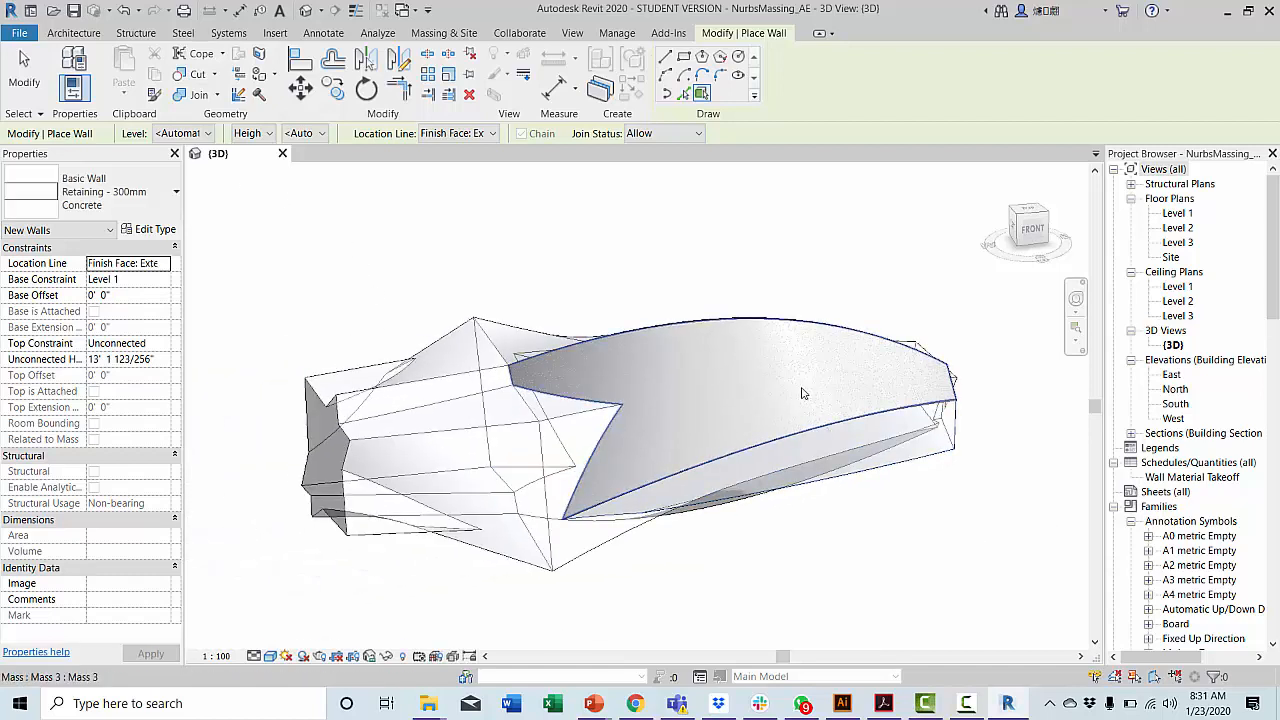
middle_click_drag(740, 430, 760, 463, "shift")
middle_click_drag(760, 463, 734, 346)
scroll(760, 370, "down", 2)
key("Escape")
left_click(767, 378)
left_click(746, 451)
scroll(604, 376, "up", 1)
left_click(601, 382)
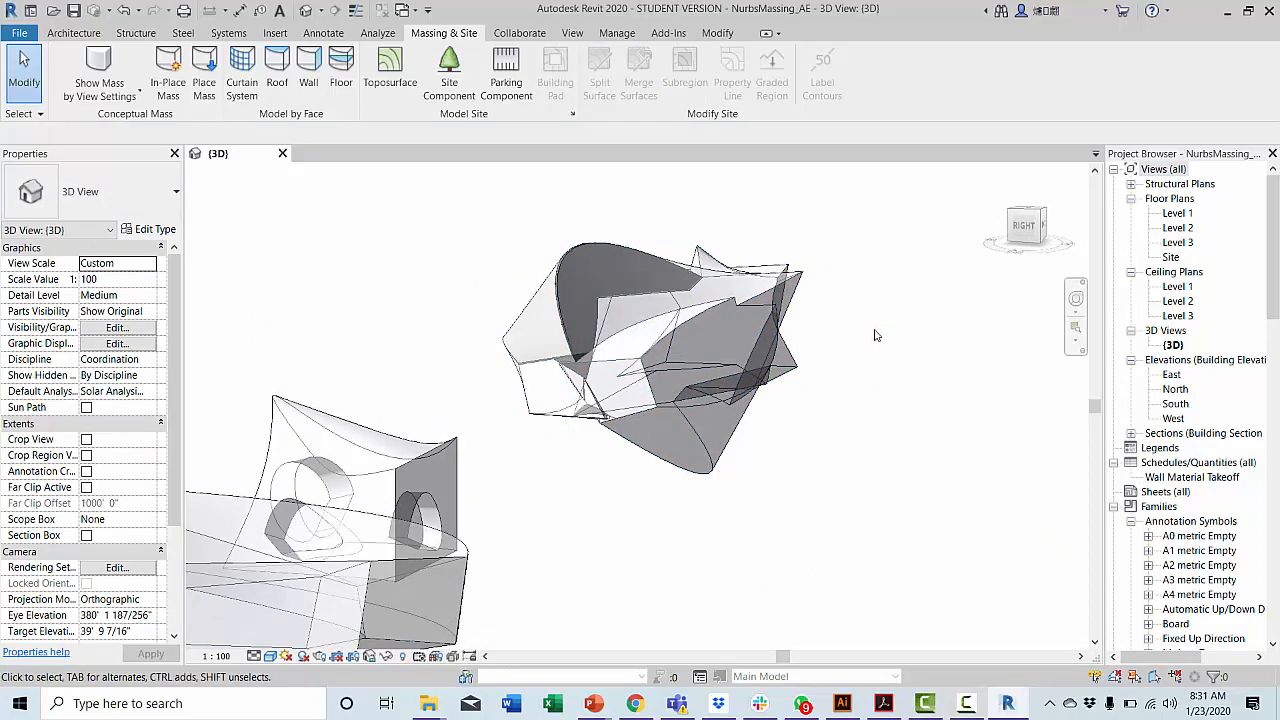
Create a 2'x4' Curtain System by face on the curved face opposite the concrete wall on the star-shaped mass and end placement.
left_click(241, 72)
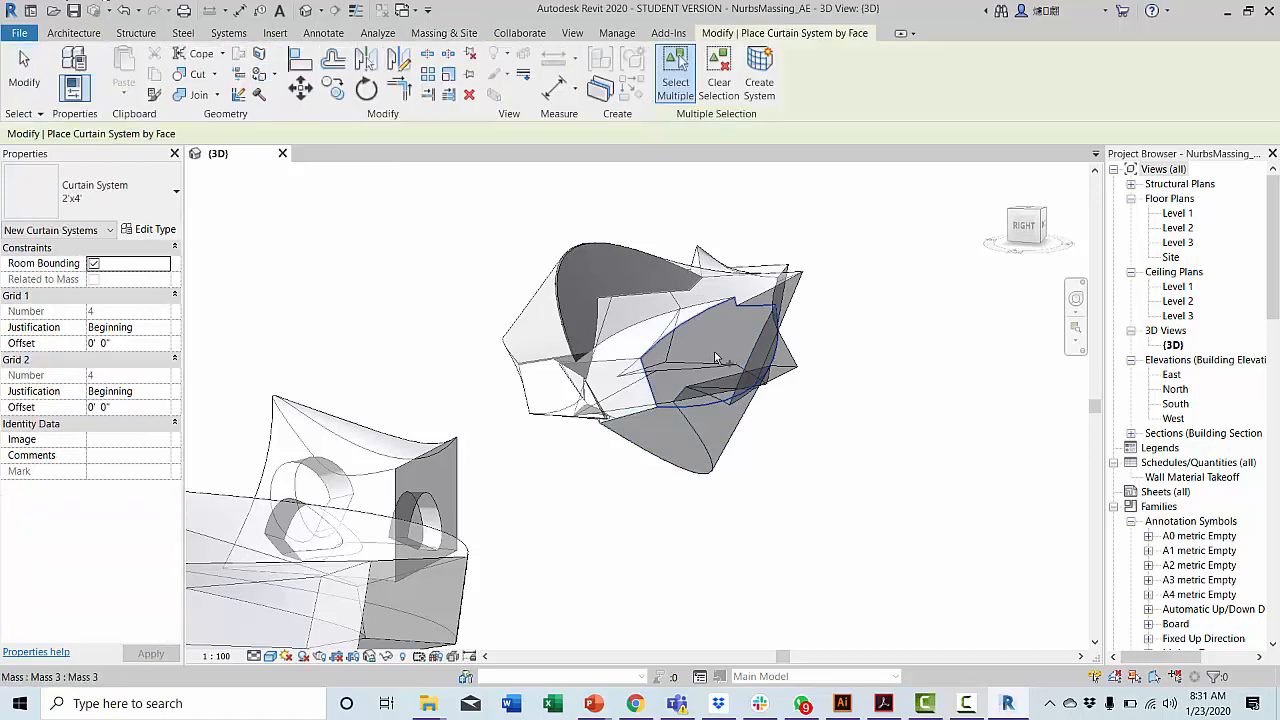
middle_click_drag(670, 445, 786, 405, "shift")
left_click(786, 405)
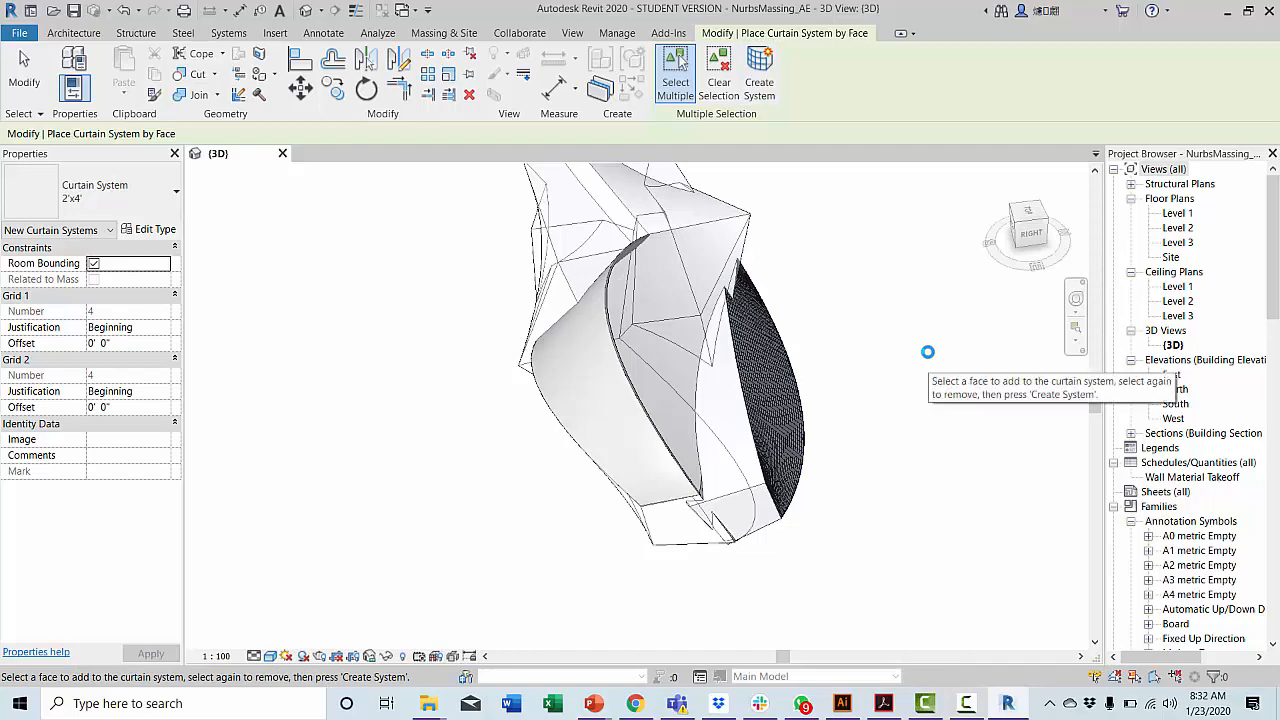
scroll(743, 420, "up", 8)
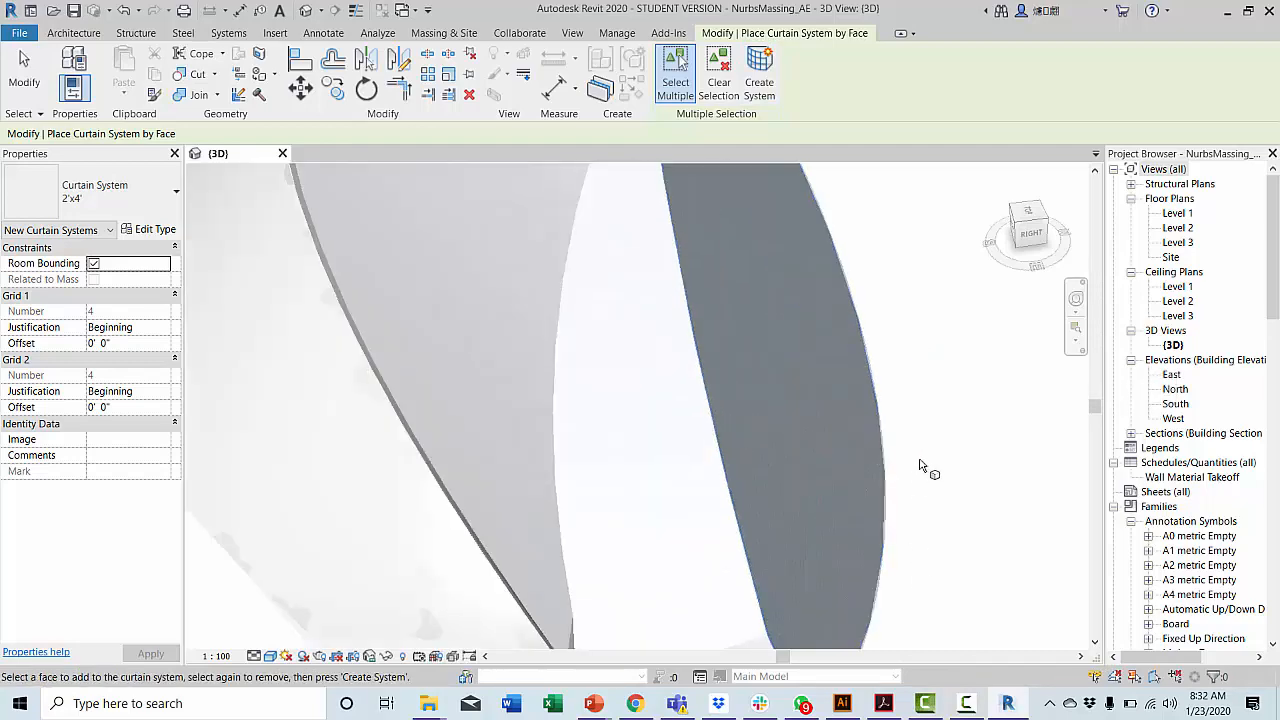
middle_click_drag(914, 500, 837, 449, "shift")
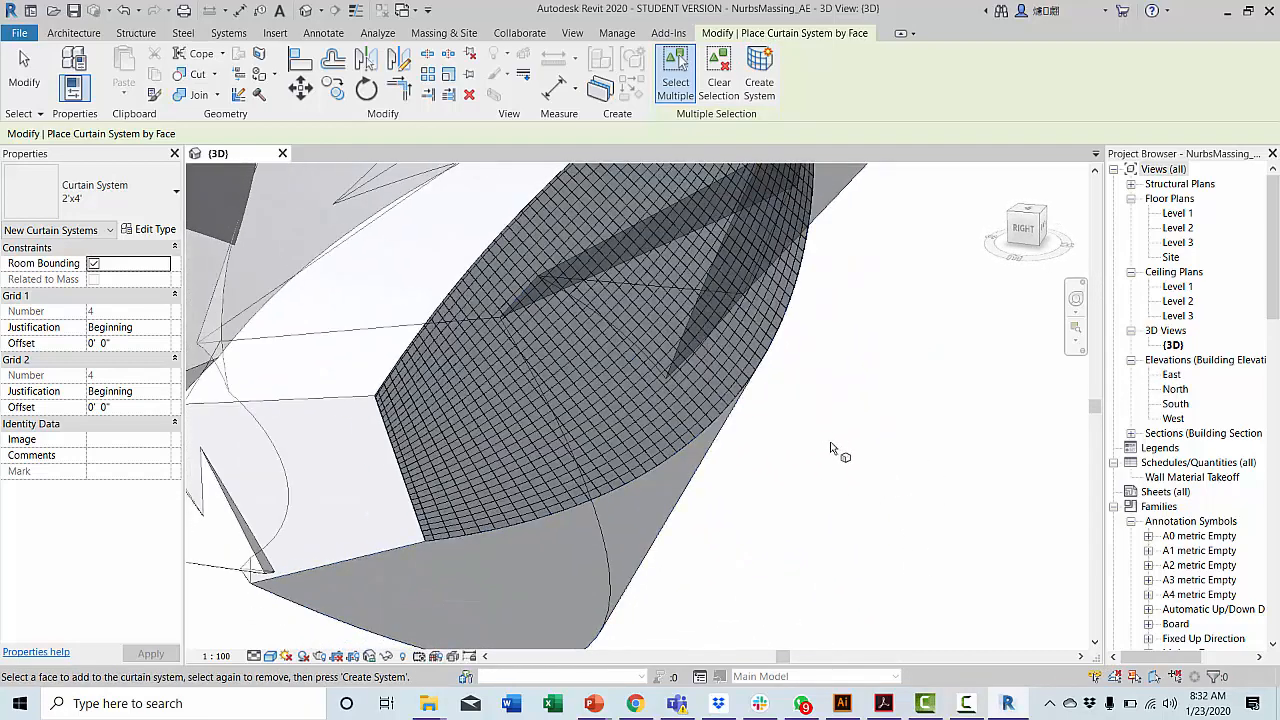
left_click(25, 72)
Examine the new curtain system's grid lines and outline on the star-shaped mass from several sides.
left_click(633, 403)
left_click(787, 442)
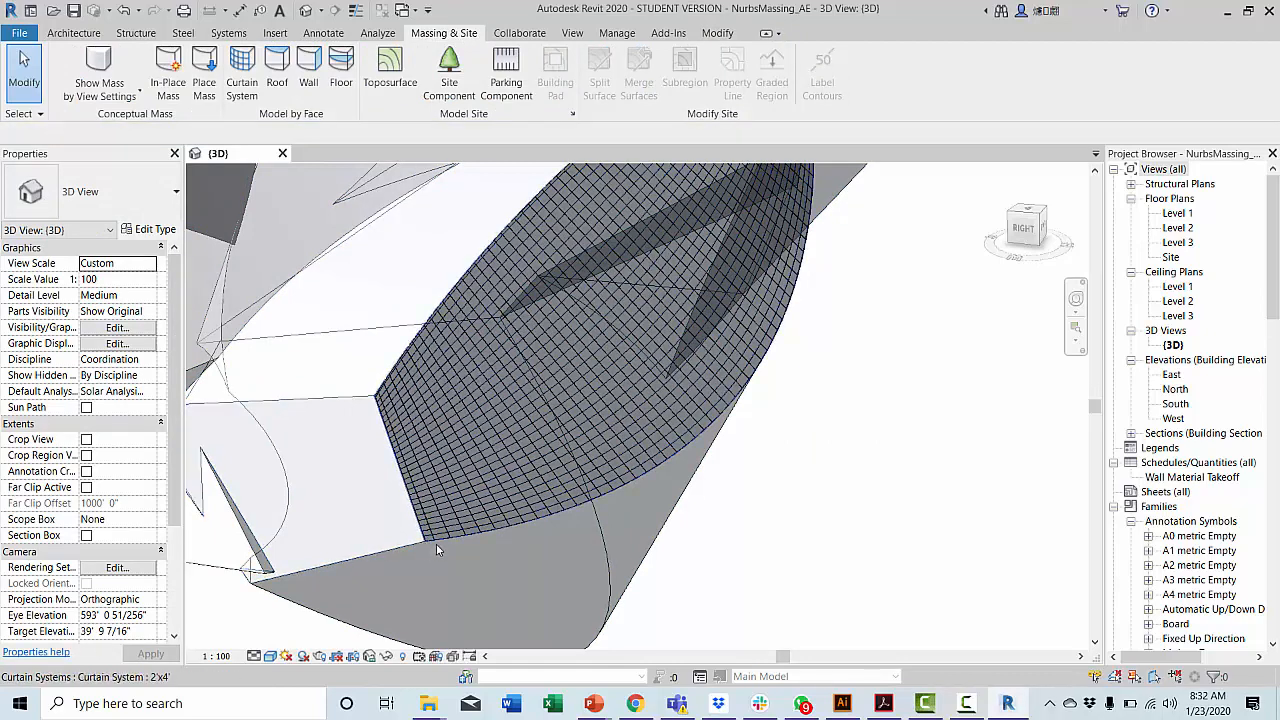
left_click(384, 388)
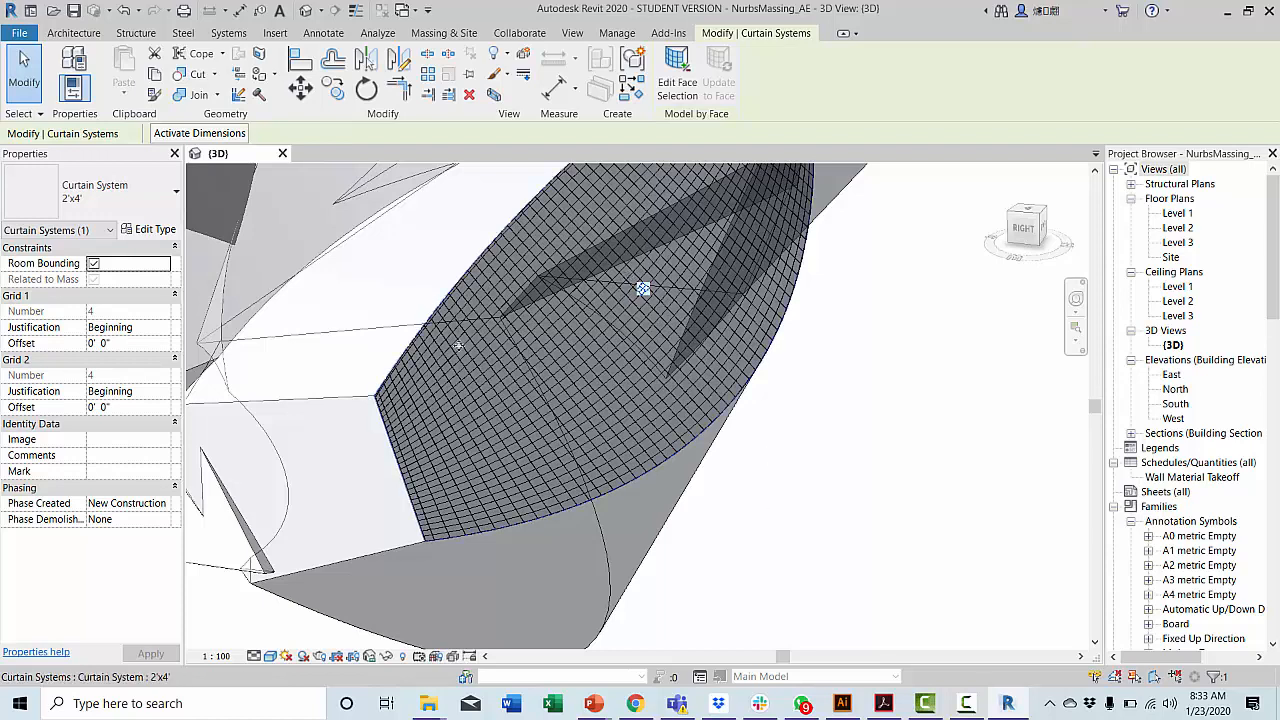
key("Escape")
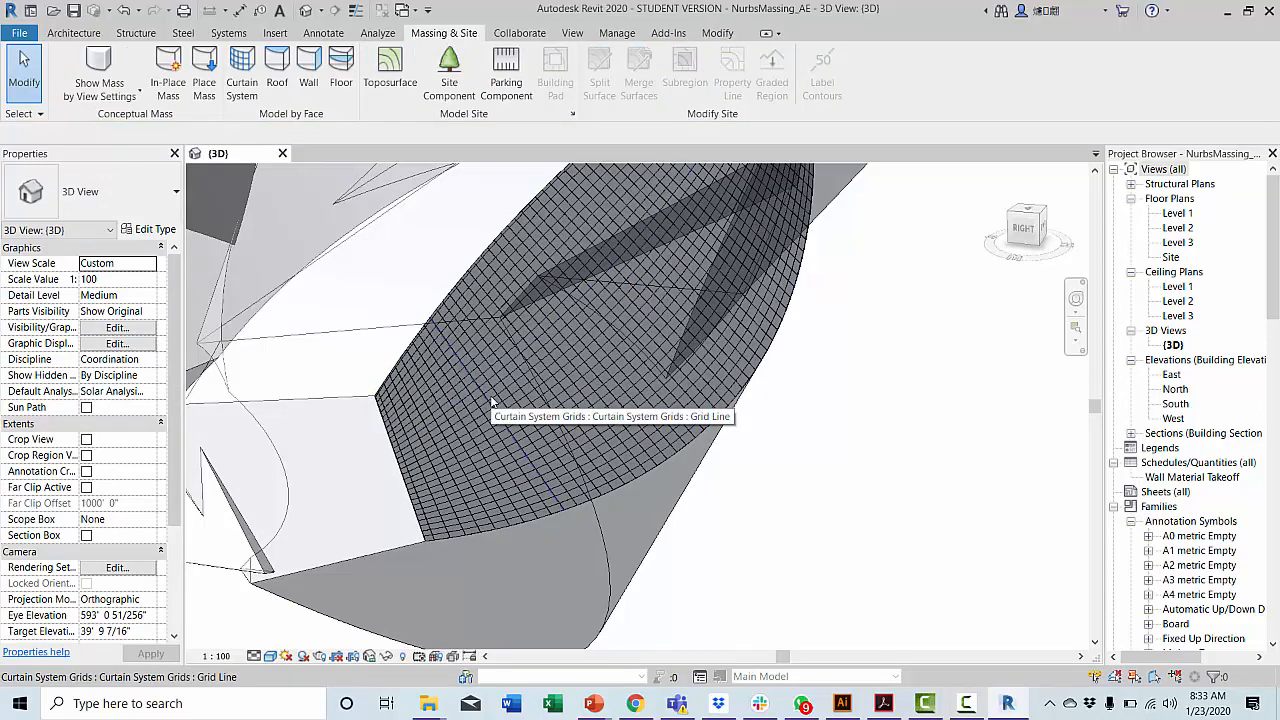
scroll(492, 402, "down", 5)
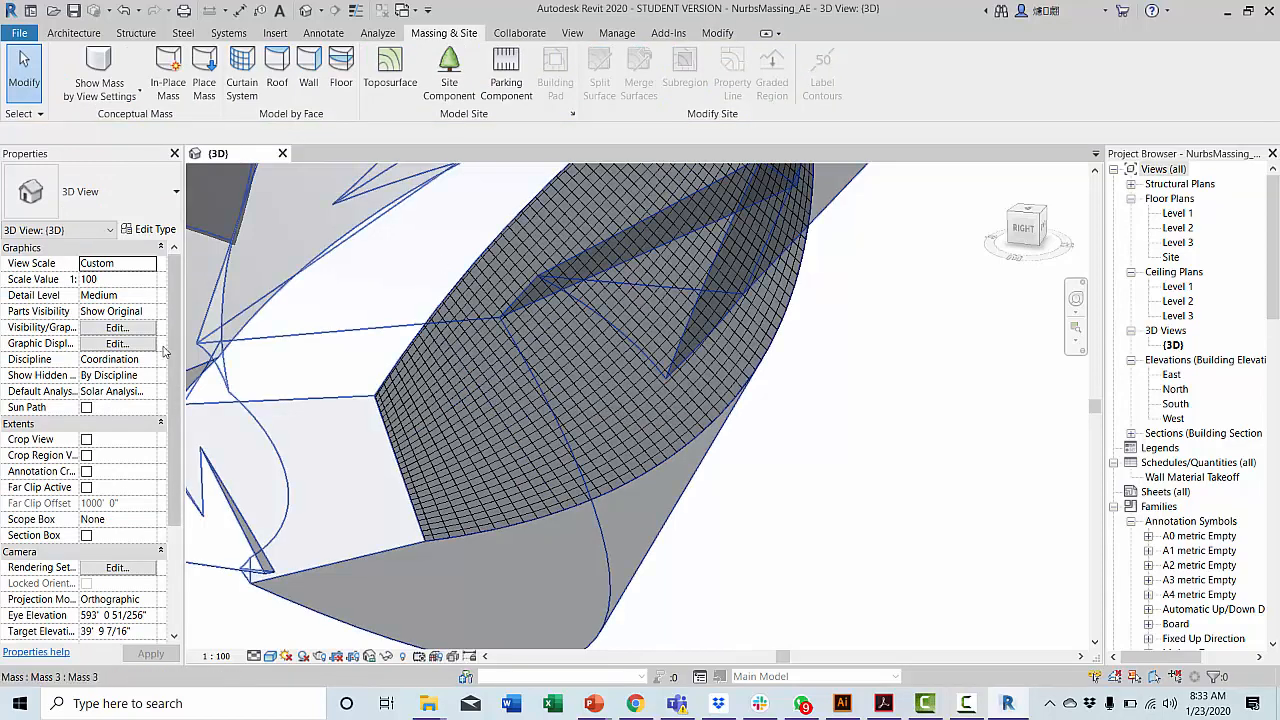
middle_click_drag(425, 463, 815, 480, "shift")
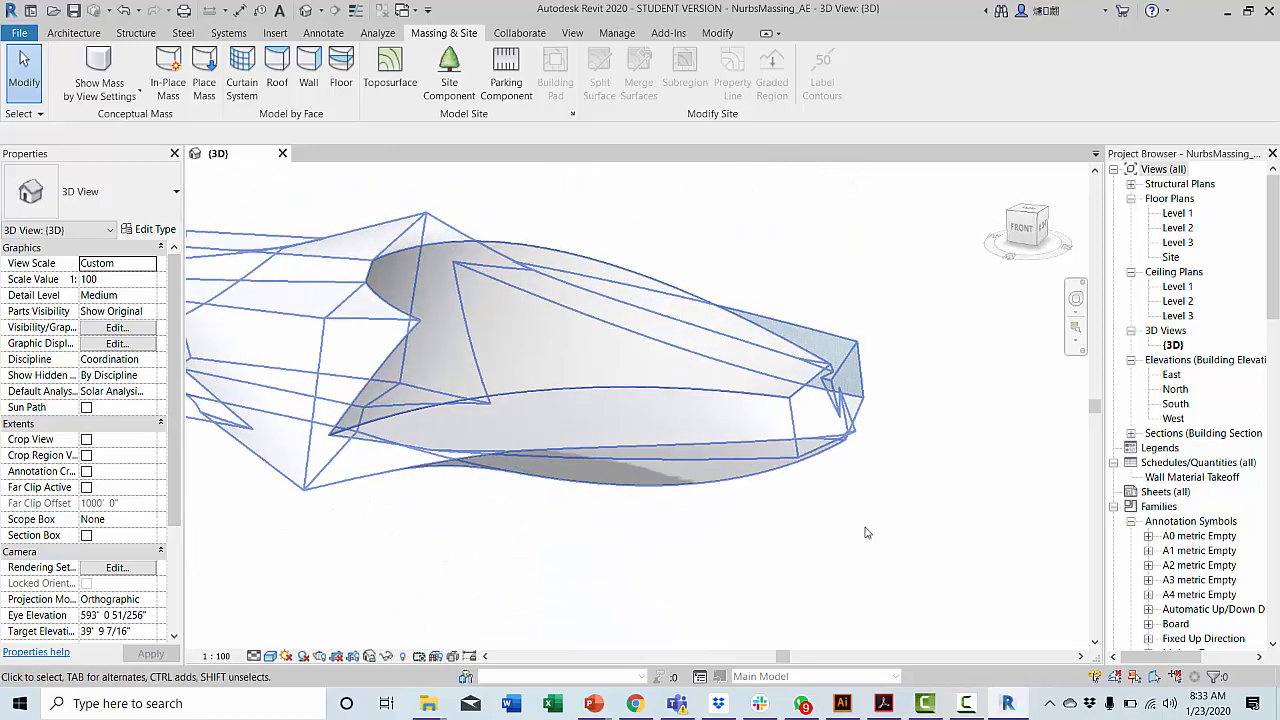
middle_click_drag(845, 435, 445, 366, "shift")
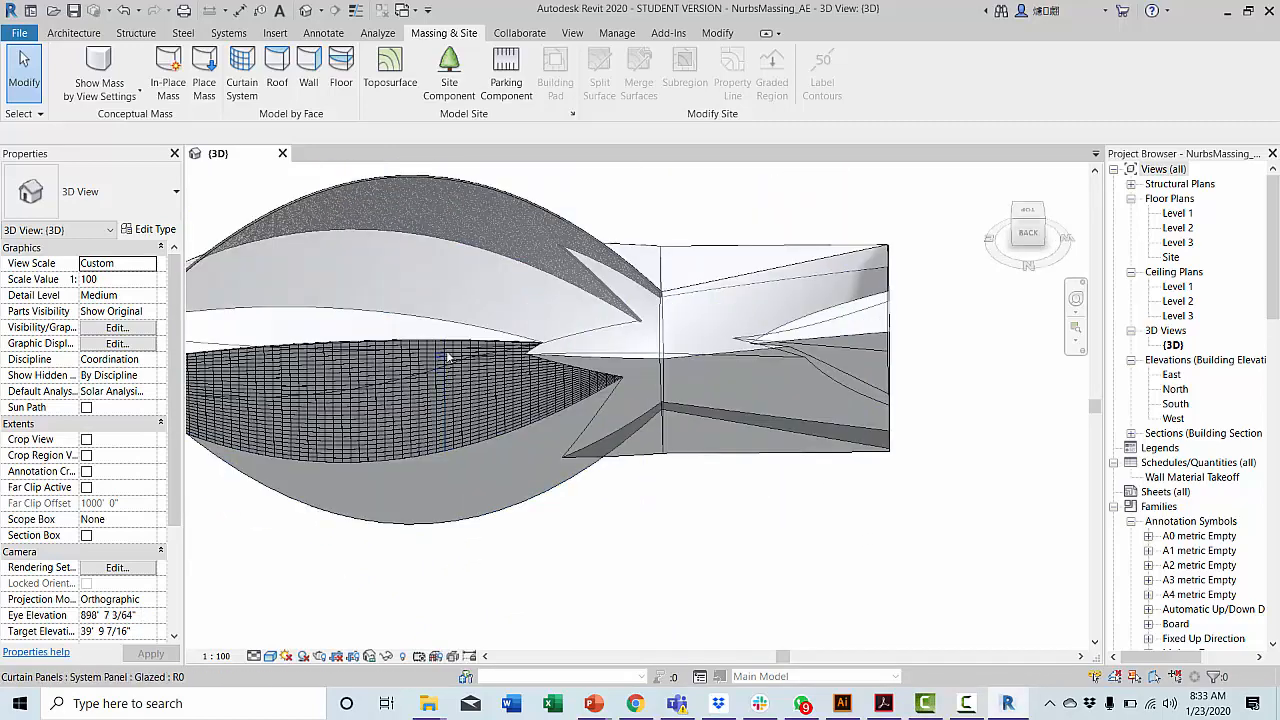
Set the curtain panel of the 2'x4' curtain system type to System Panel : Glazed and check the result on the mass.
left_click(449, 344)
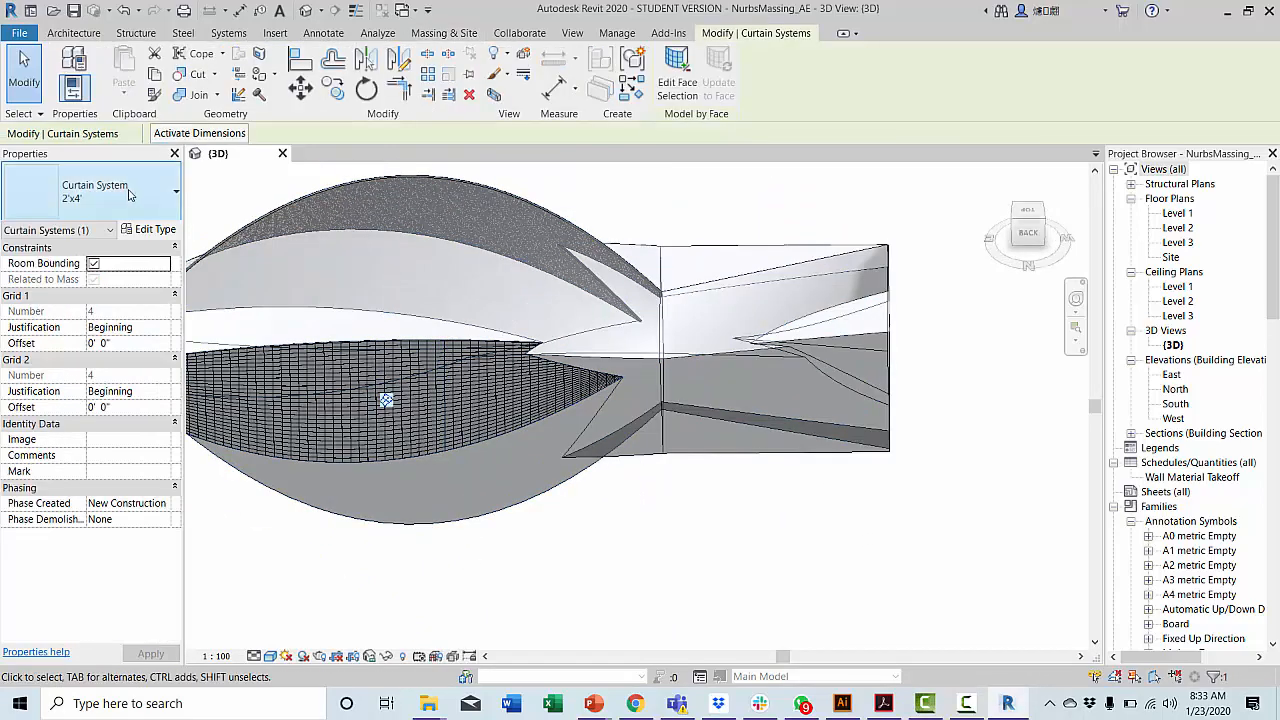
left_click(135, 199)
left_click(135, 199)
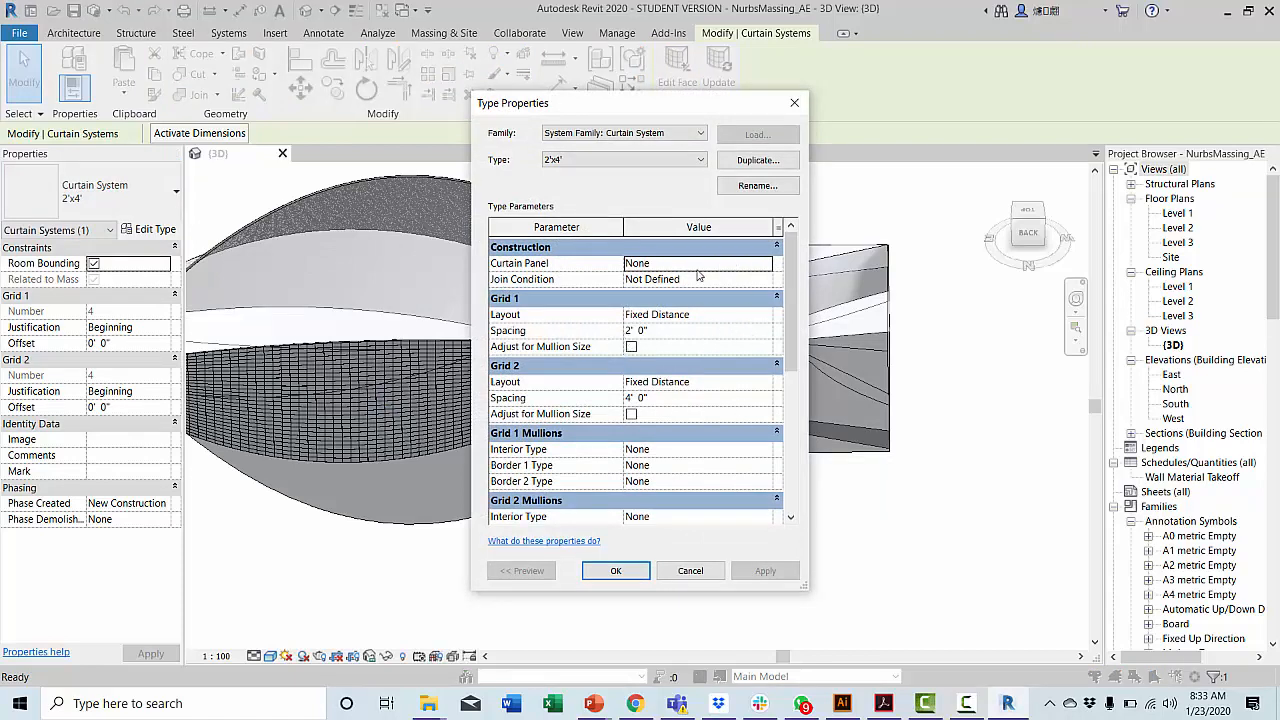
left_click(767, 263)
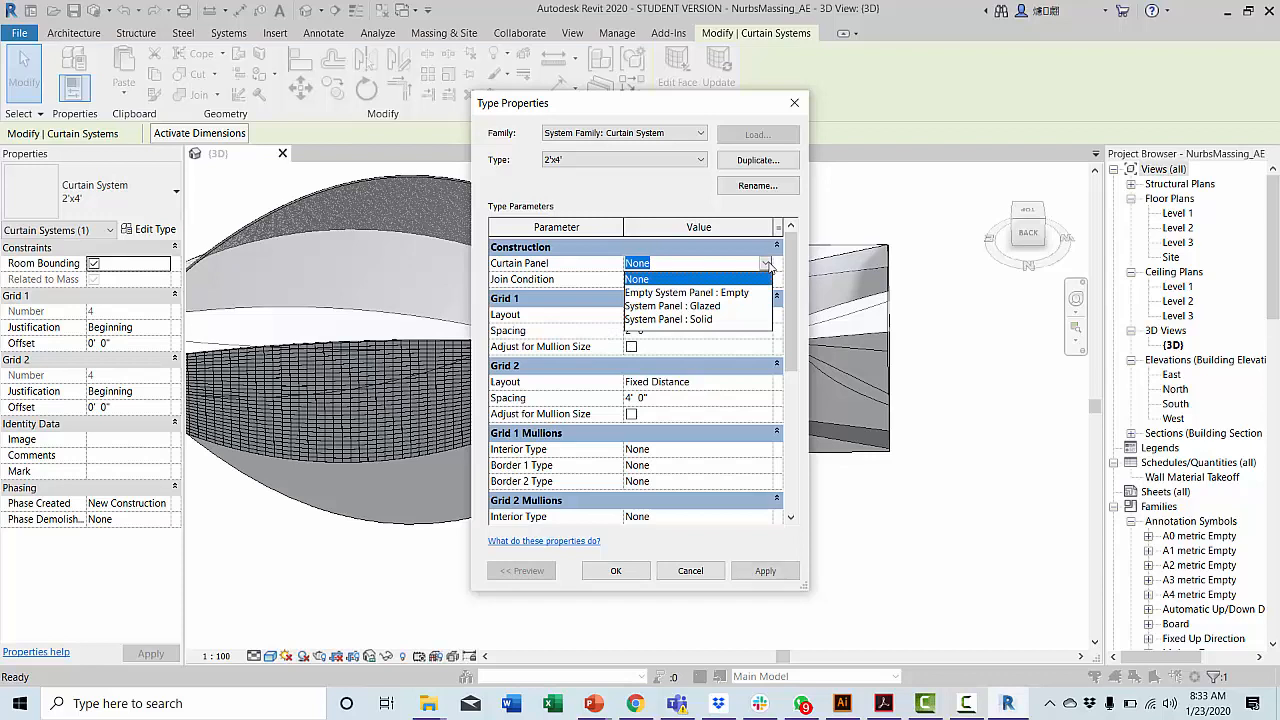
left_click(700, 306)
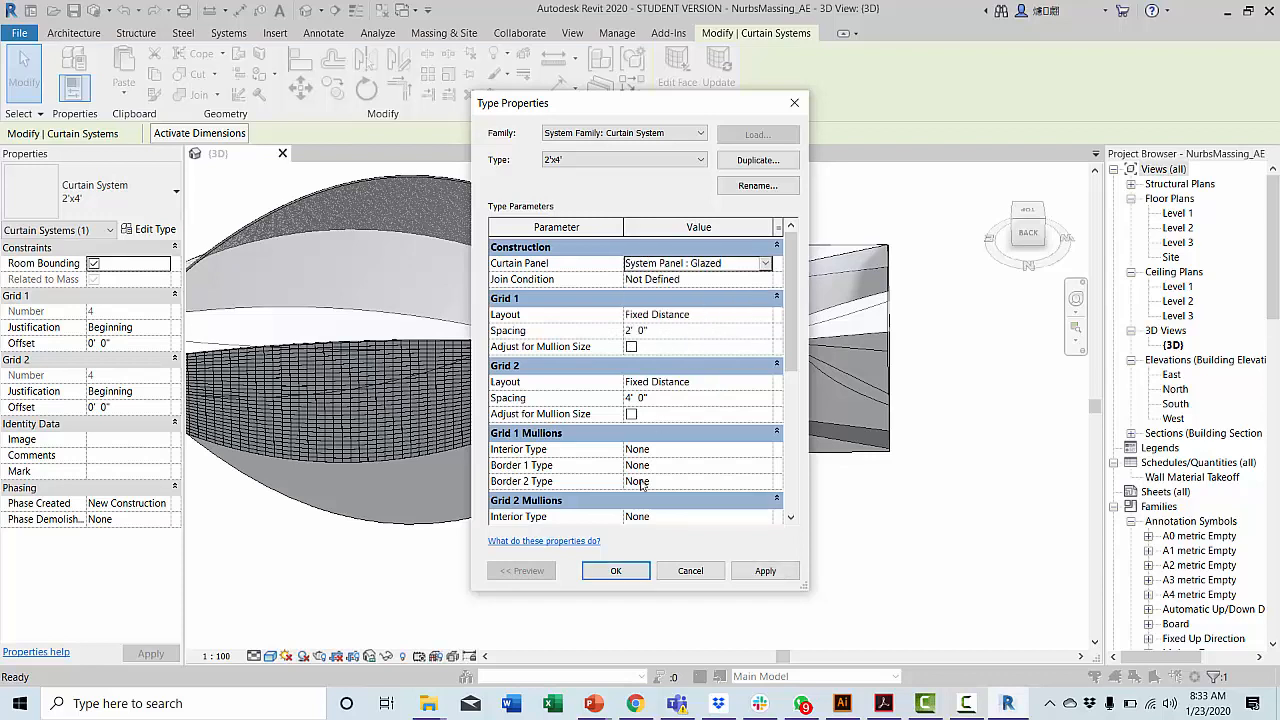
left_click(767, 263)
left_click(706, 306)
left_click(616, 570)
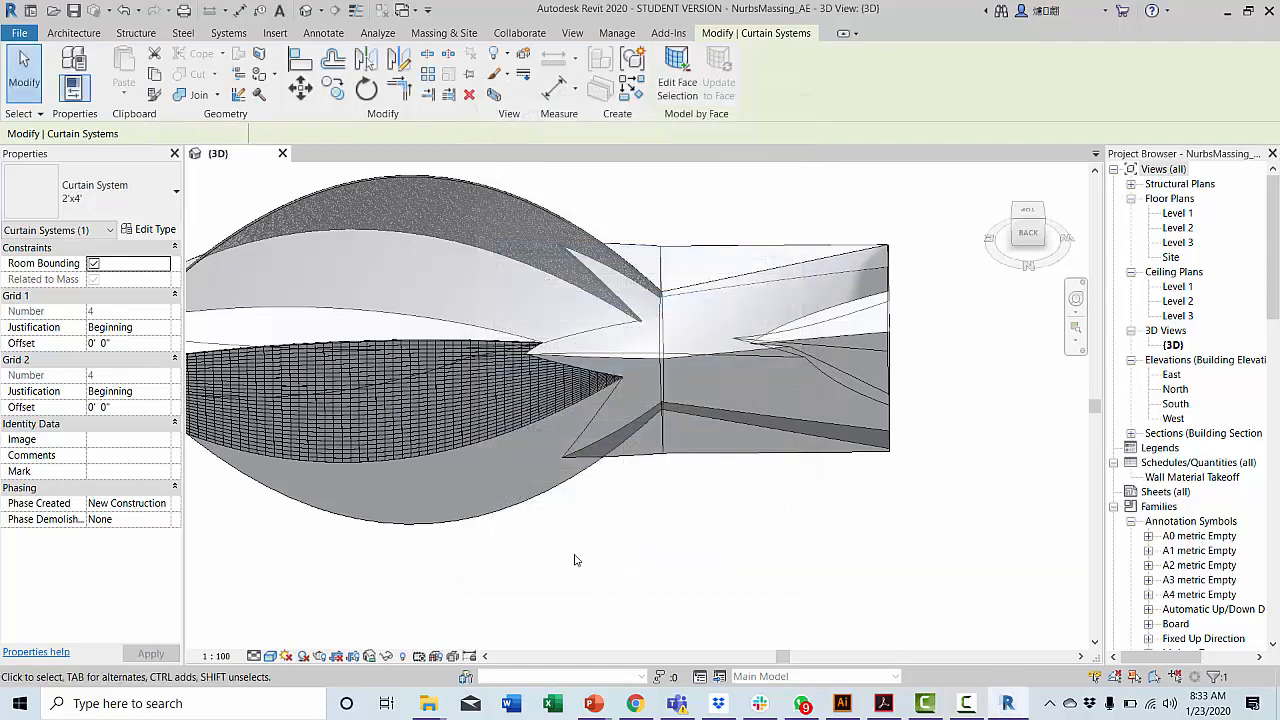
scroll(651, 566, "down", 3)
scroll(375, 410, "up", 4)
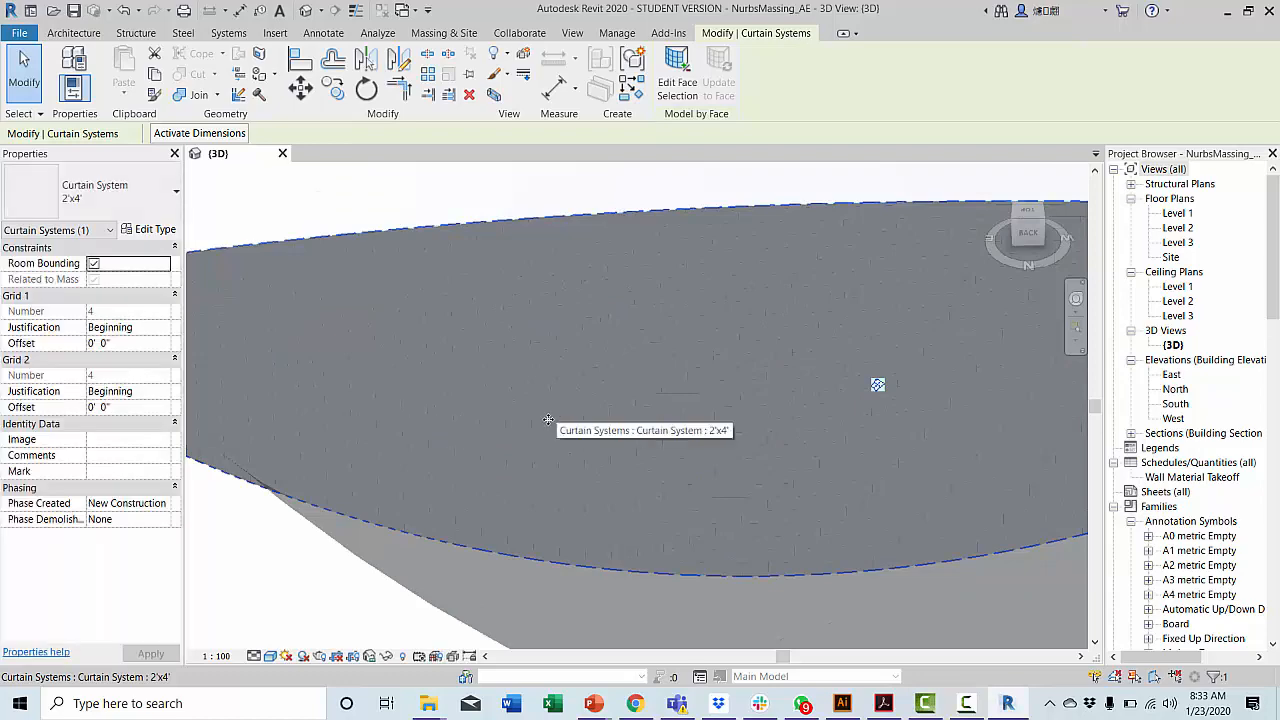
middle_click_drag(625, 450, 694, 395, "shift")
scroll(694, 395, "down", 2)
left_click(908, 537)
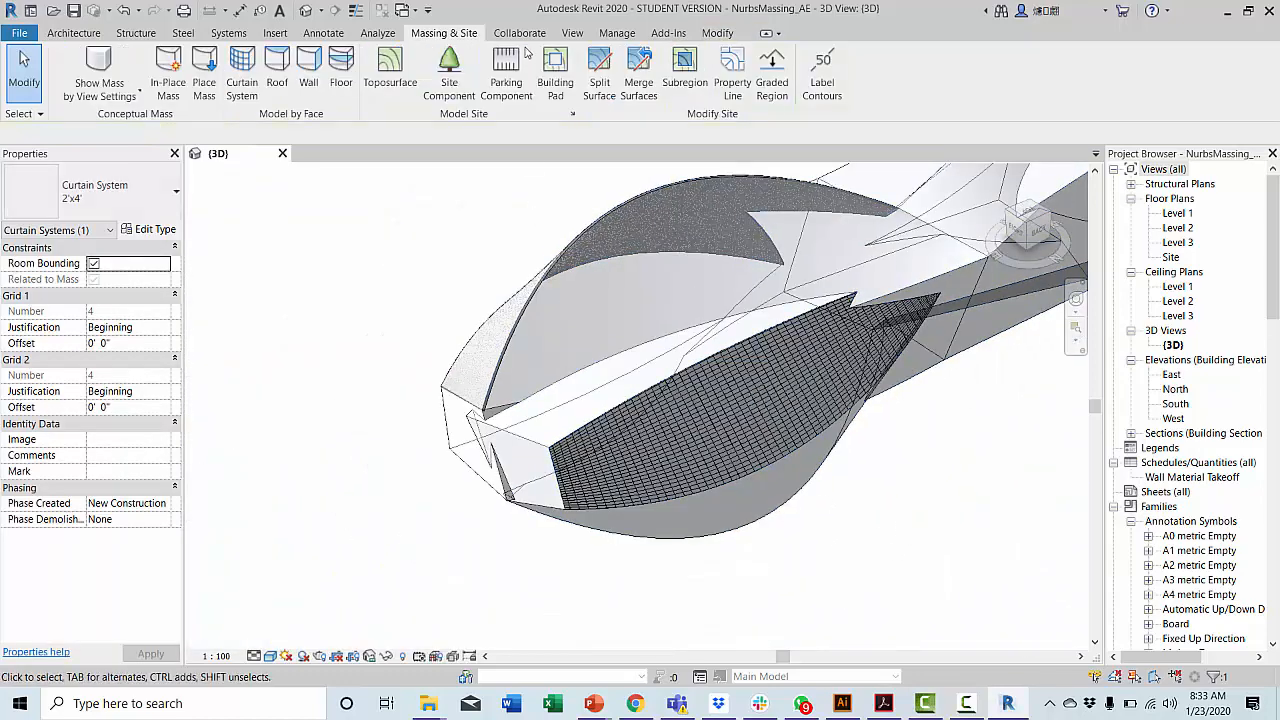
Open the Insight Solar Analysis and set the analysed surfaces to <user selection>.
left_click(377, 33)
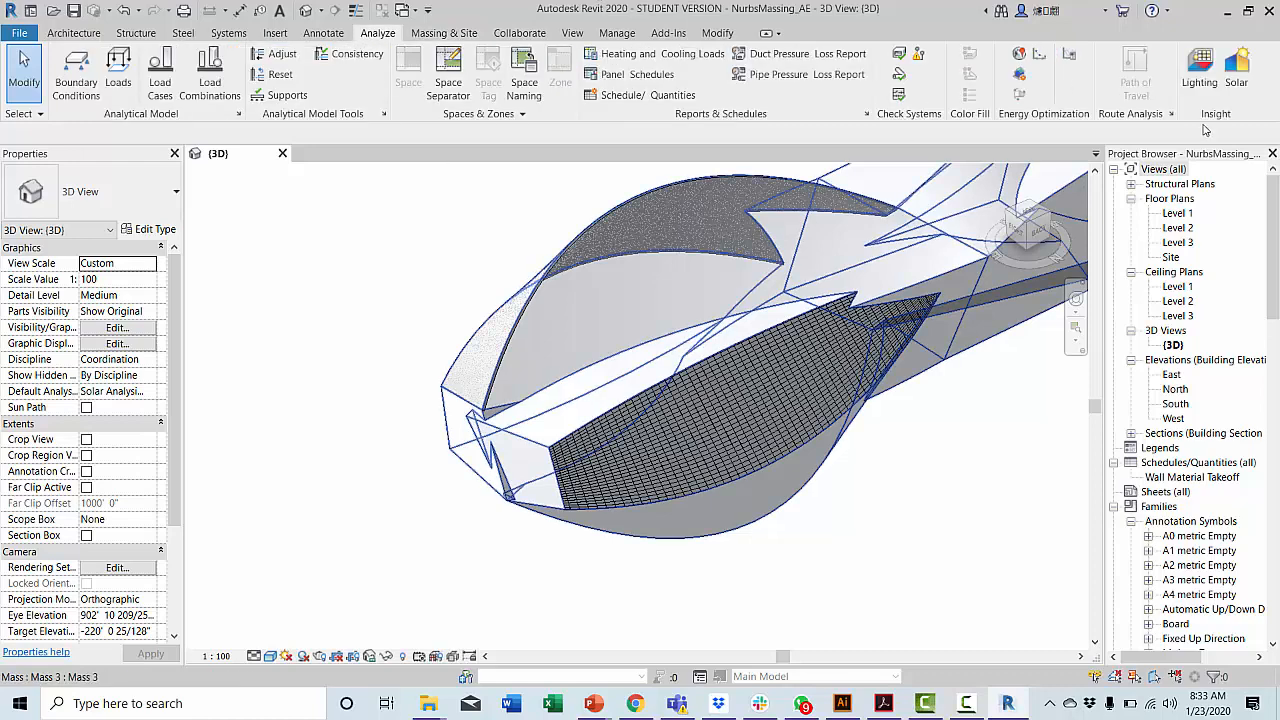
left_click(1237, 72)
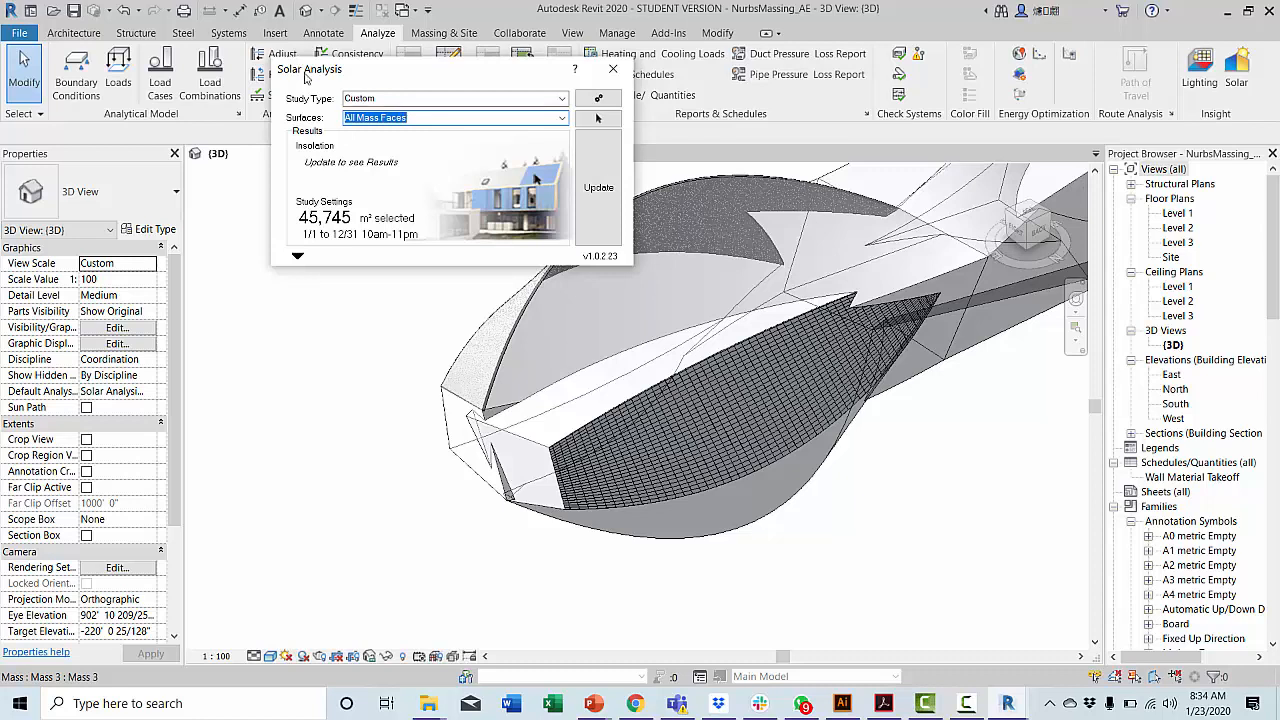
left_click(562, 118)
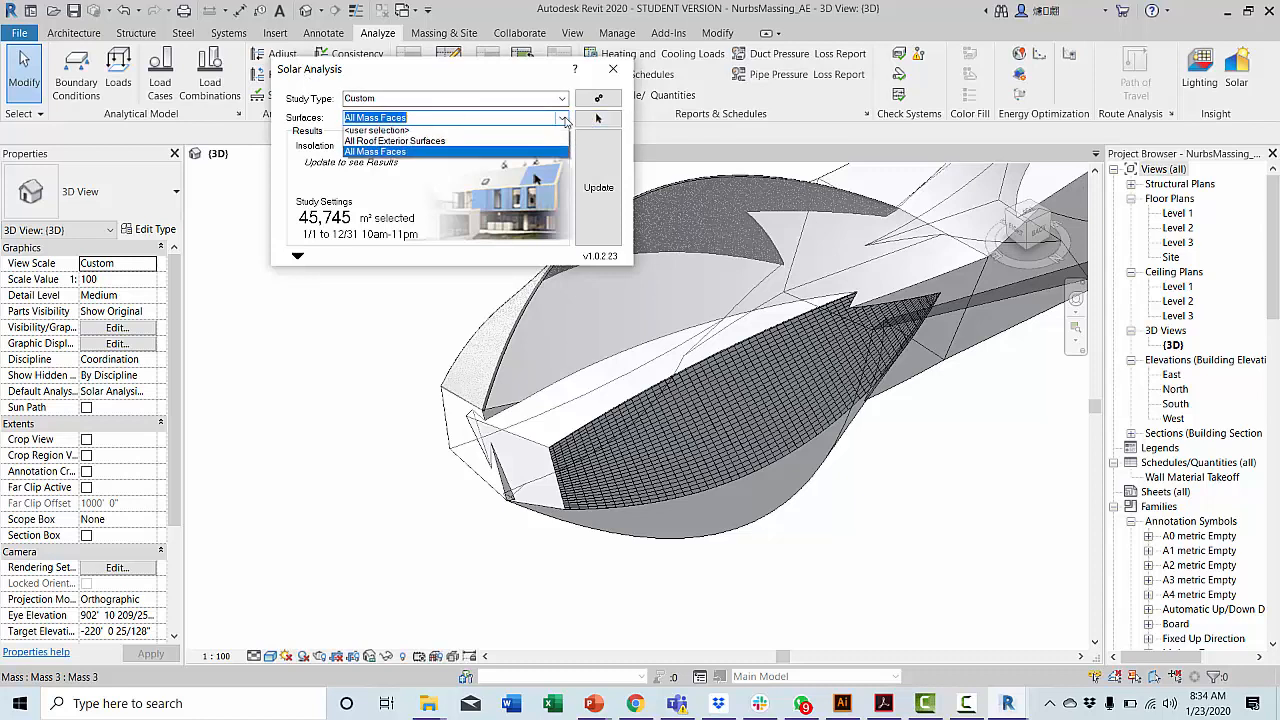
left_click(437, 143)
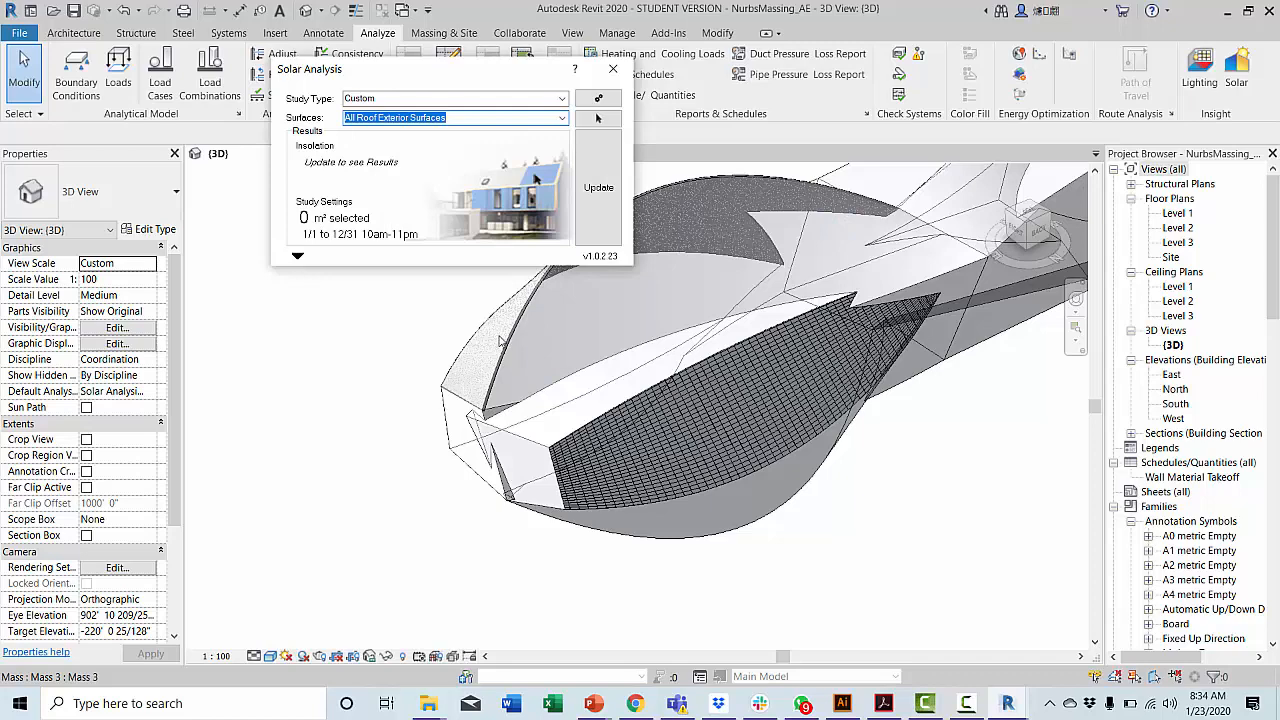
left_click(562, 117)
left_click(395, 151)
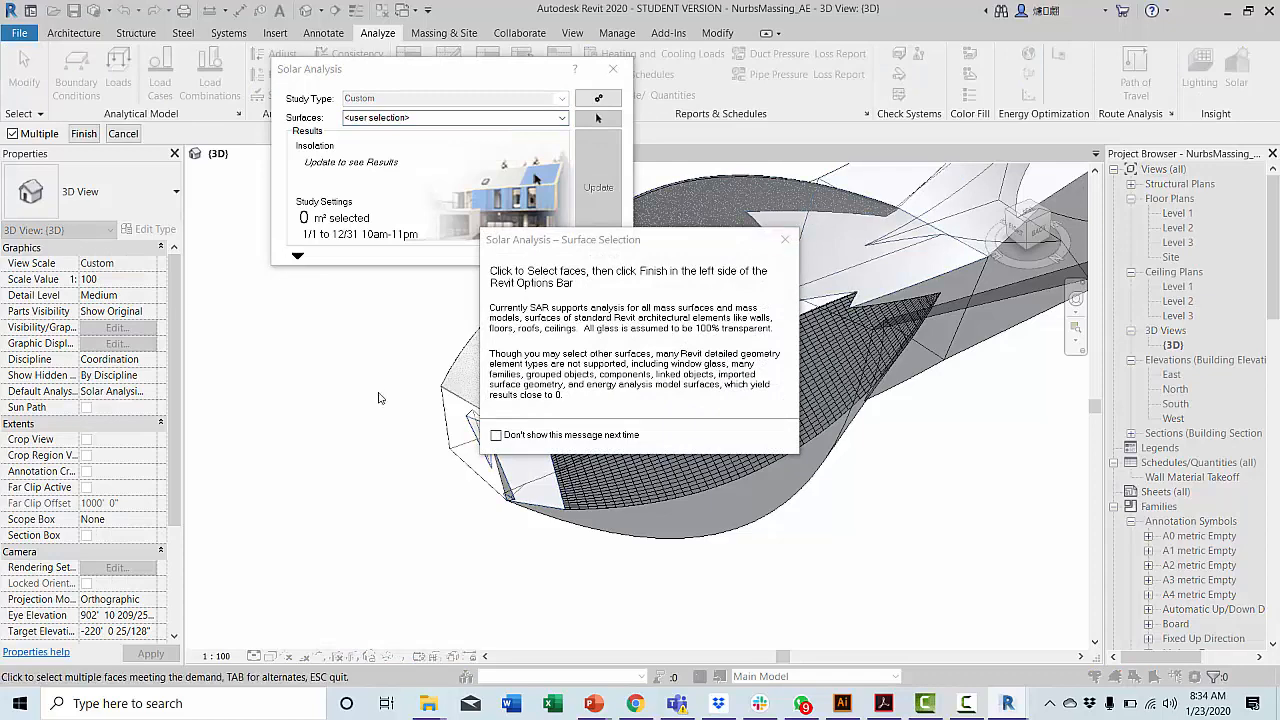
Select the concrete wall's outer and inner faces and the adjoining mass face beside the curtain system as the analysis surfaces.
left_click(783, 240)
left_click_drag(501, 71, 296, 486)
left_click(513, 357)
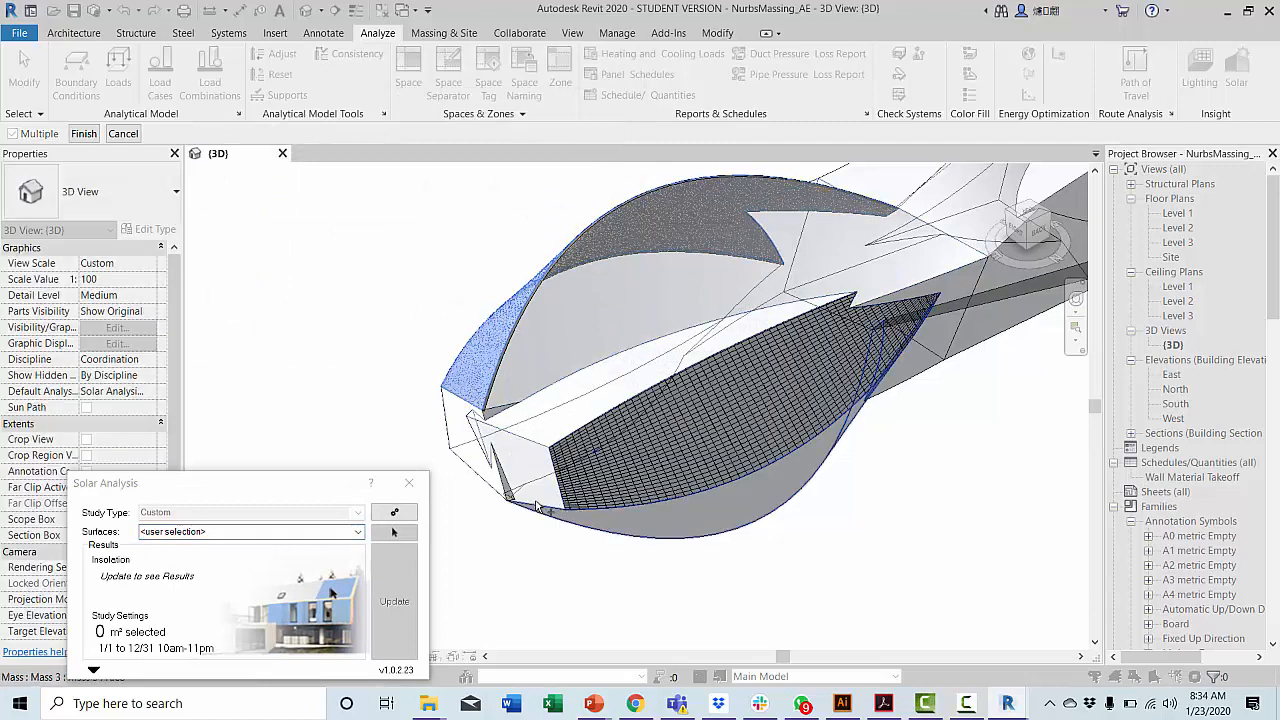
left_click(559, 327, "ctrl")
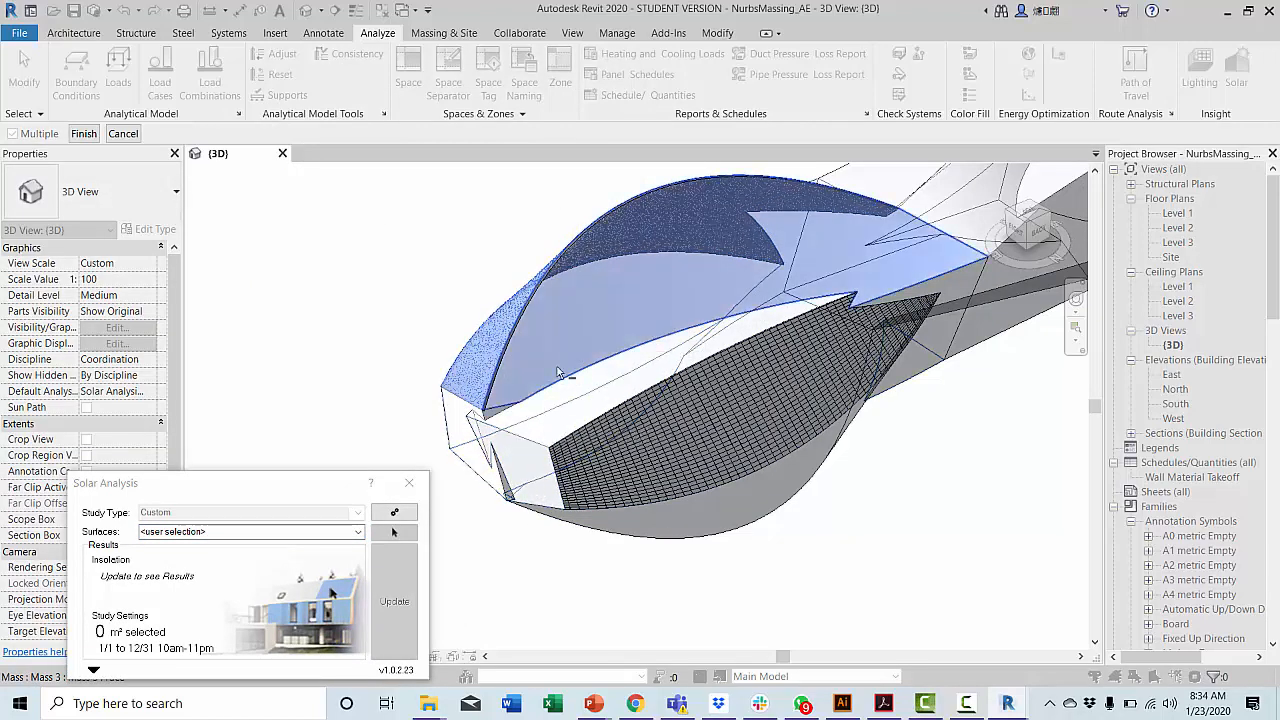
middle_click_drag(538, 435, 680, 440, "shift")
left_click(719, 480)
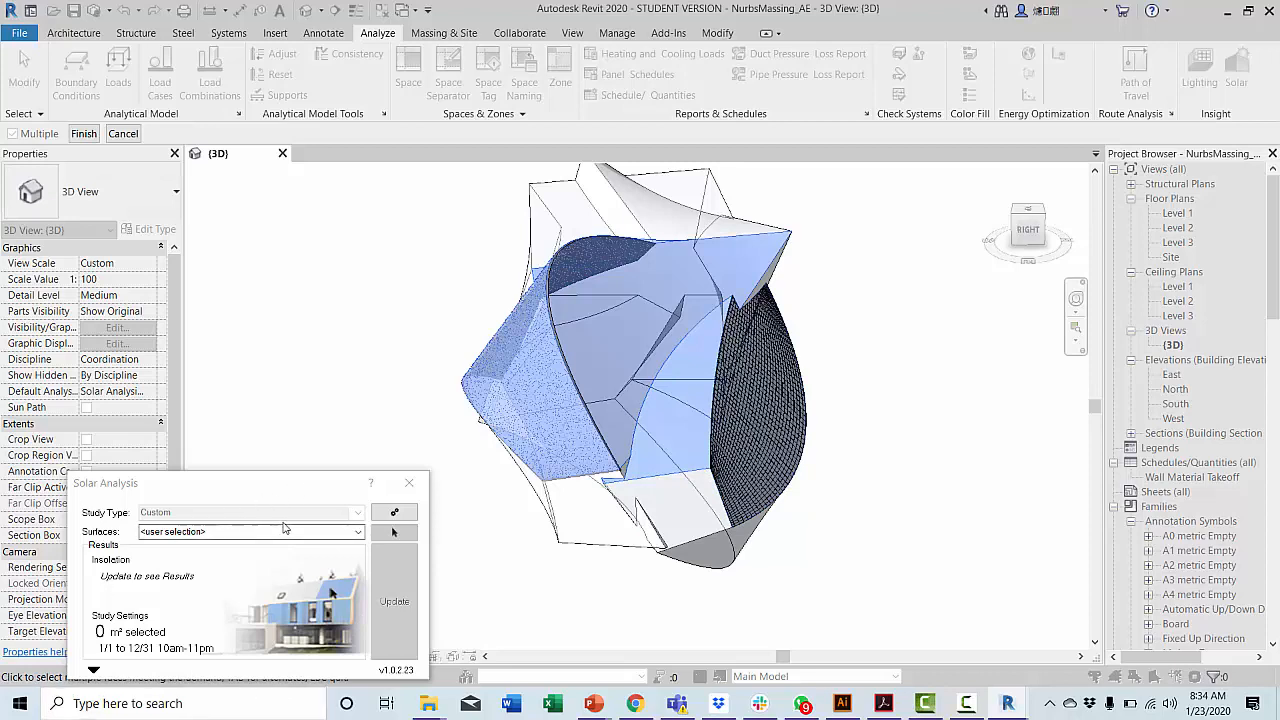
left_click(84, 137)
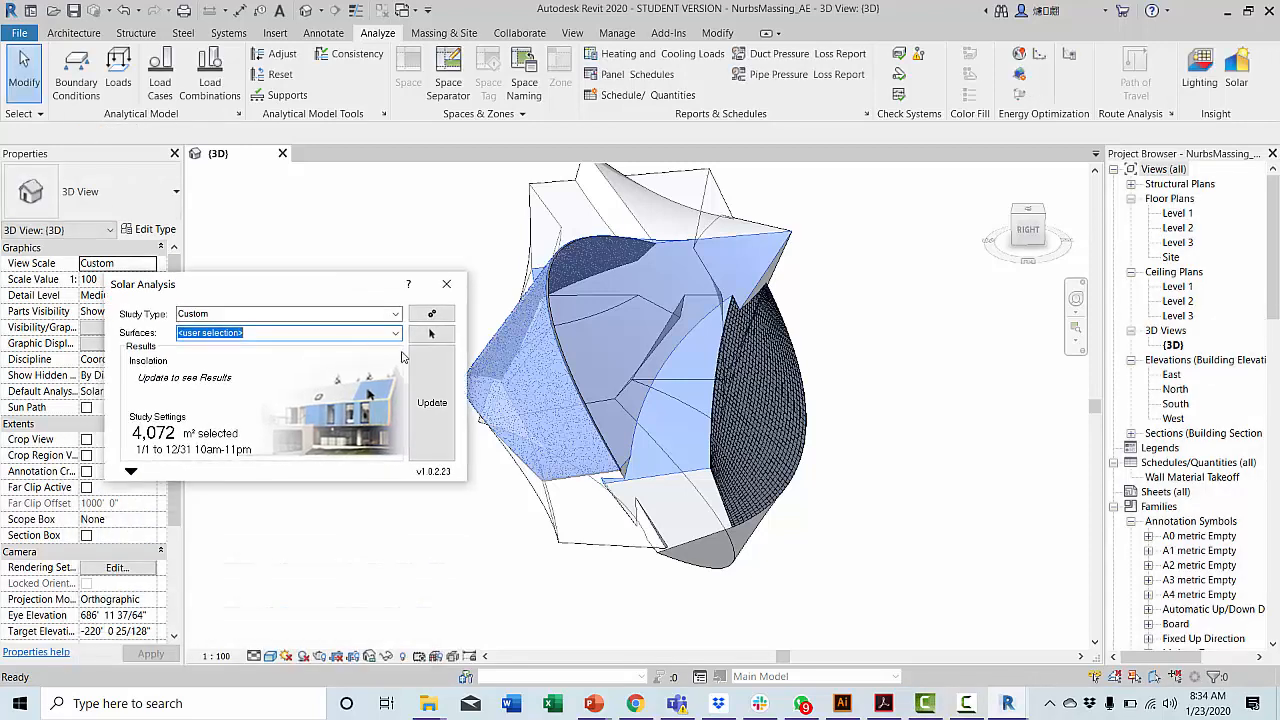
Run the solar analysis on the selected faces and inspect the insolation colours on the wall and star-shaped mass from several sides.
left_click(421, 391)
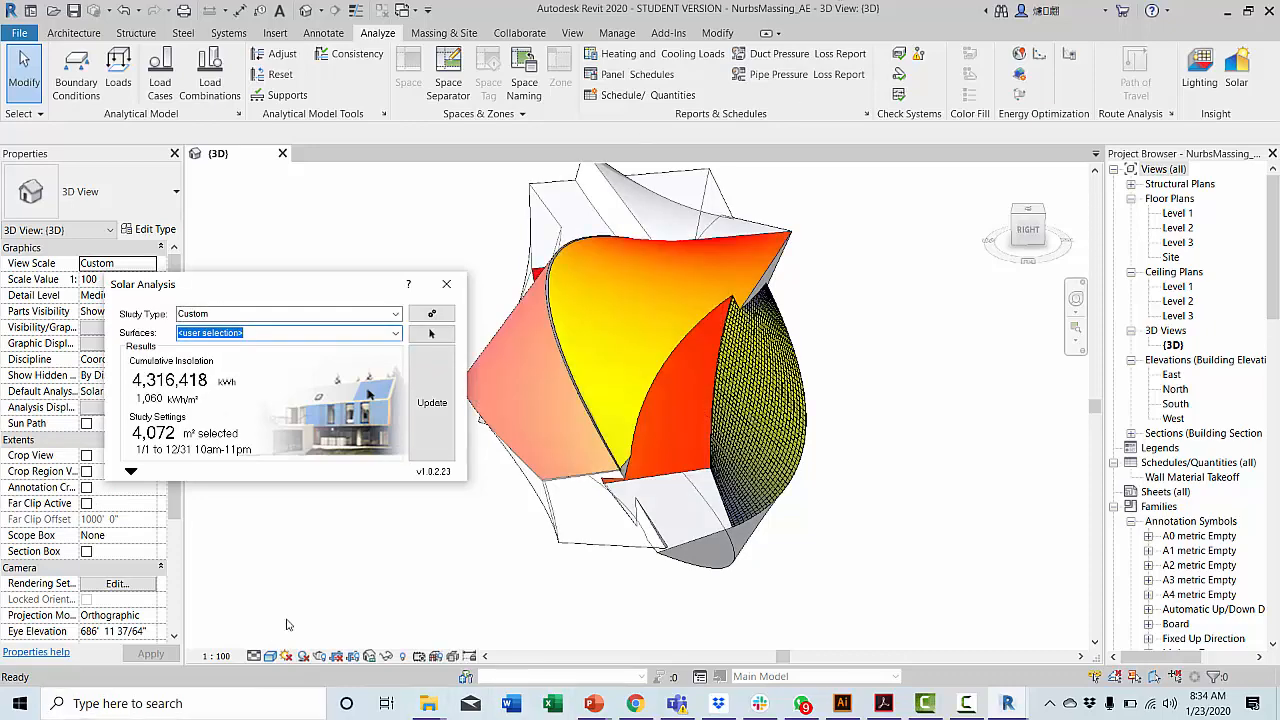
mouse_move(608, 500)
middle_mouse_down()
mouse_move(625, 517)
mouse_move(728, 522)
middle_mouse_up()
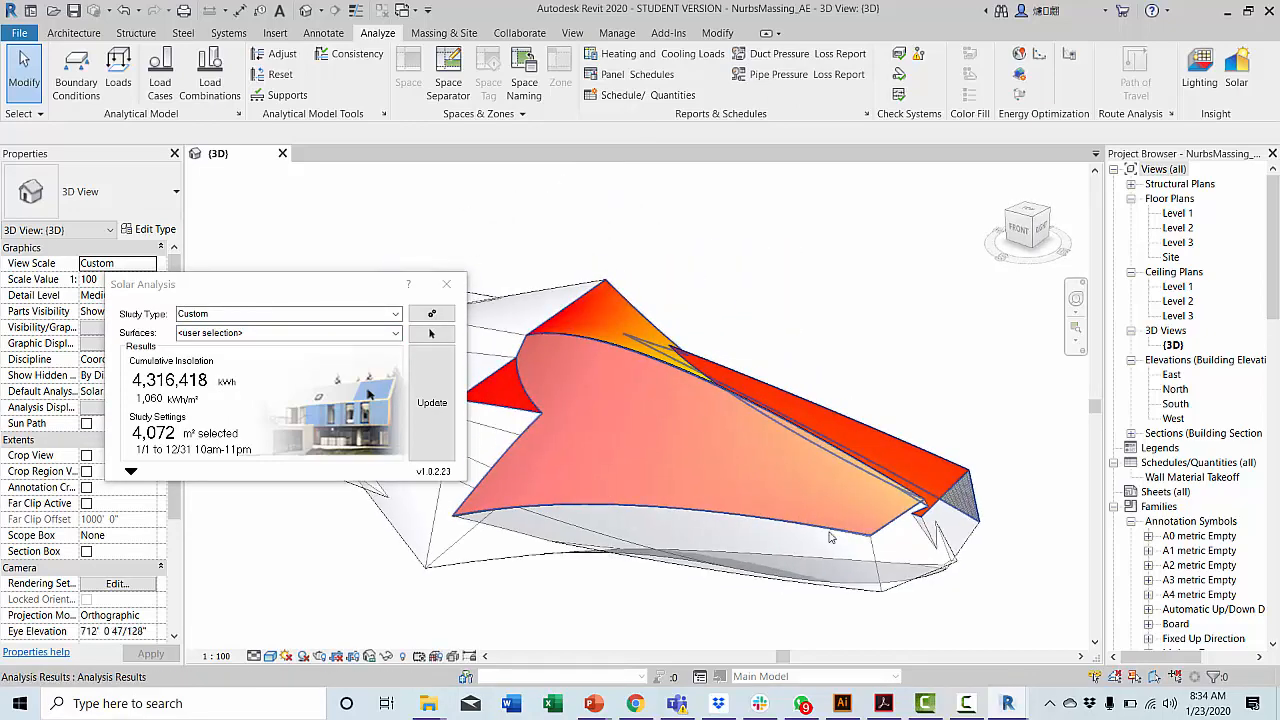
middle_click_drag(797, 471, 651, 514, "shift")
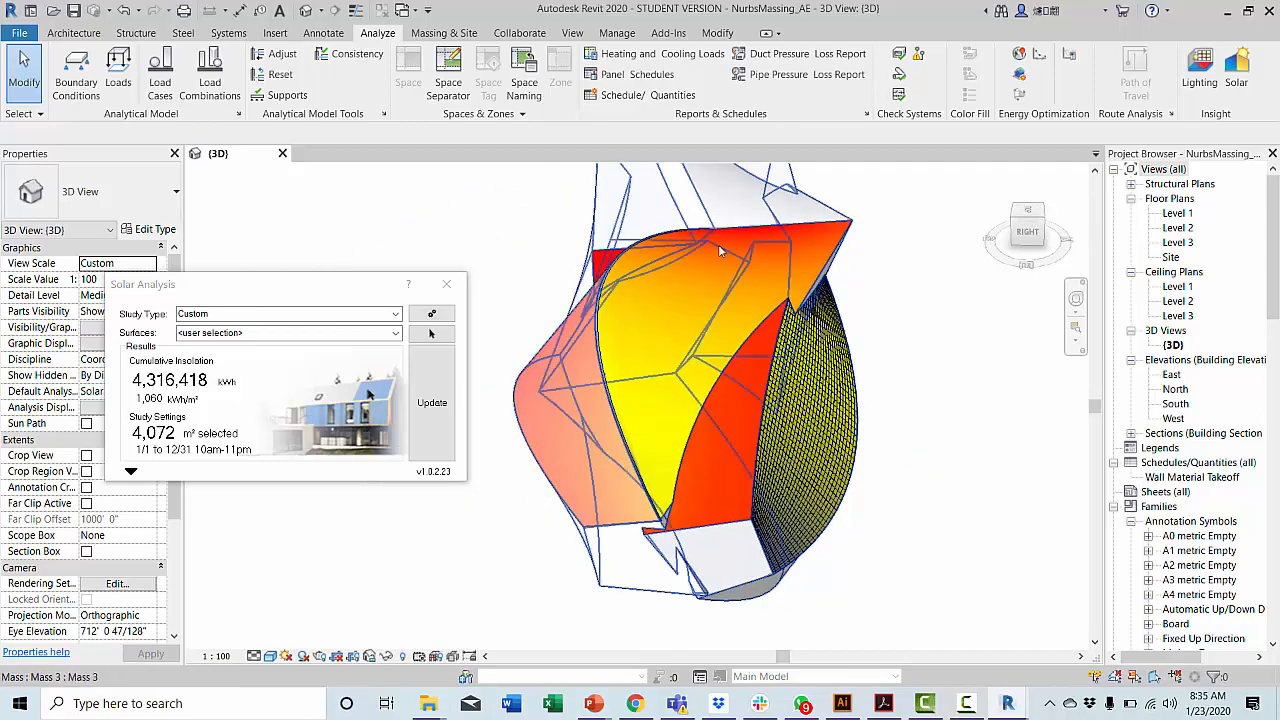
middle_click_drag(816, 471, 724, 456, "shift")
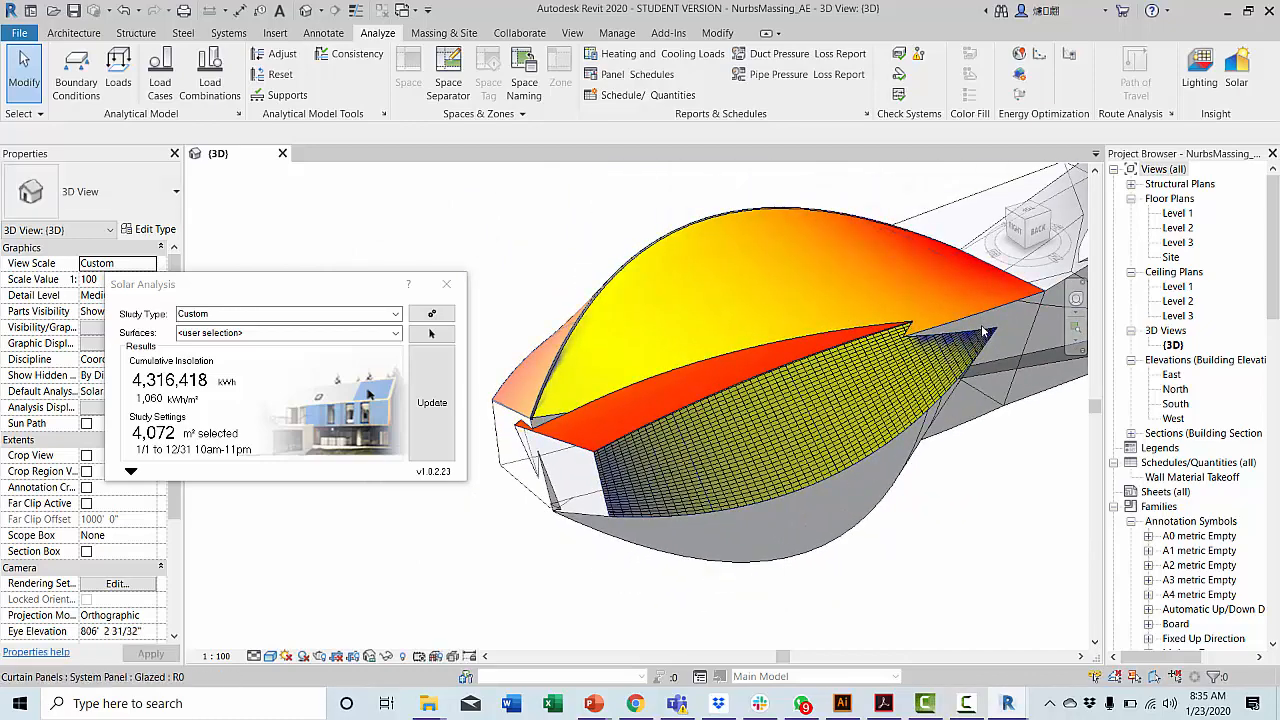
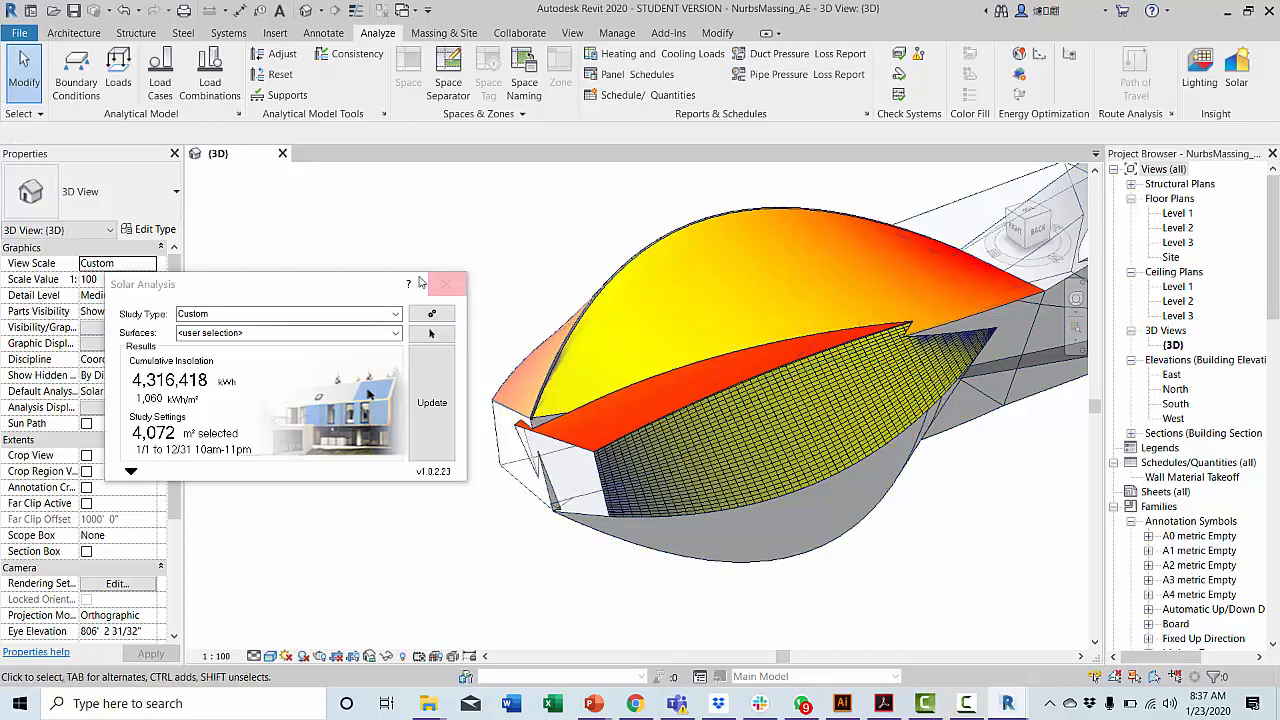
left_click(836, 215)
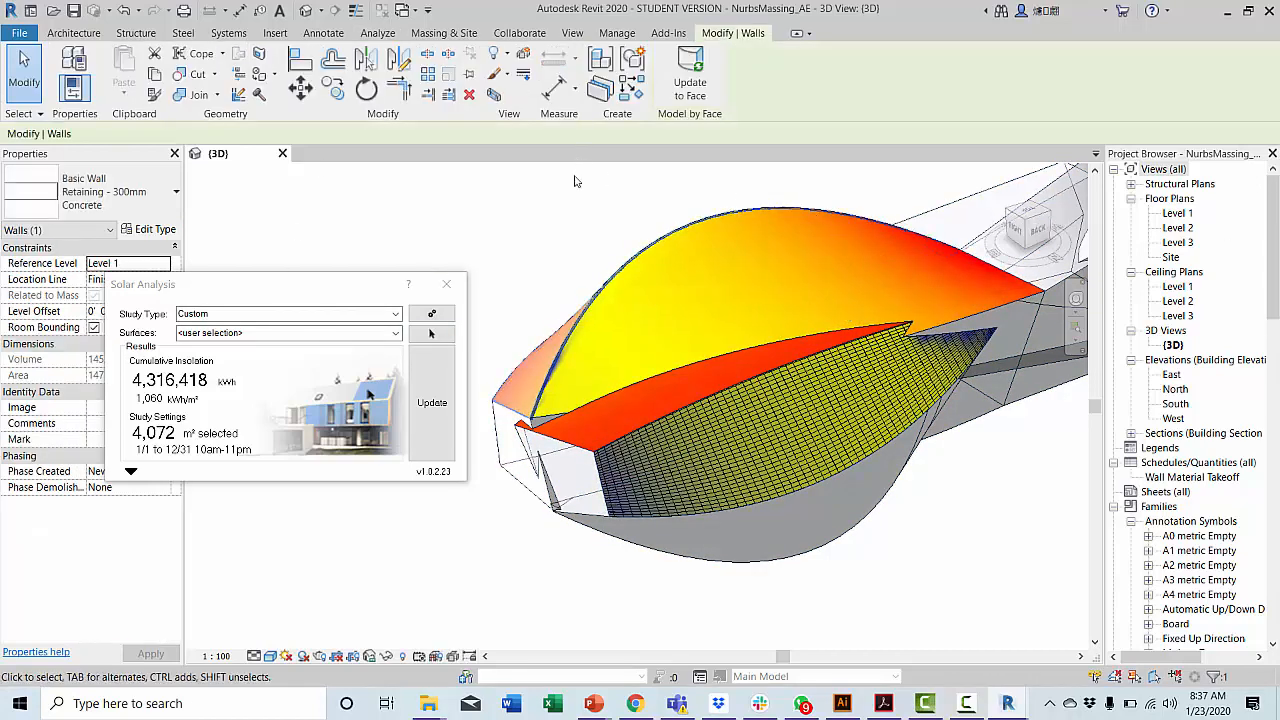
middle_click_drag(629, 420, 574, 466)
middle_click_drag(579, 418, 700, 400, "shift")
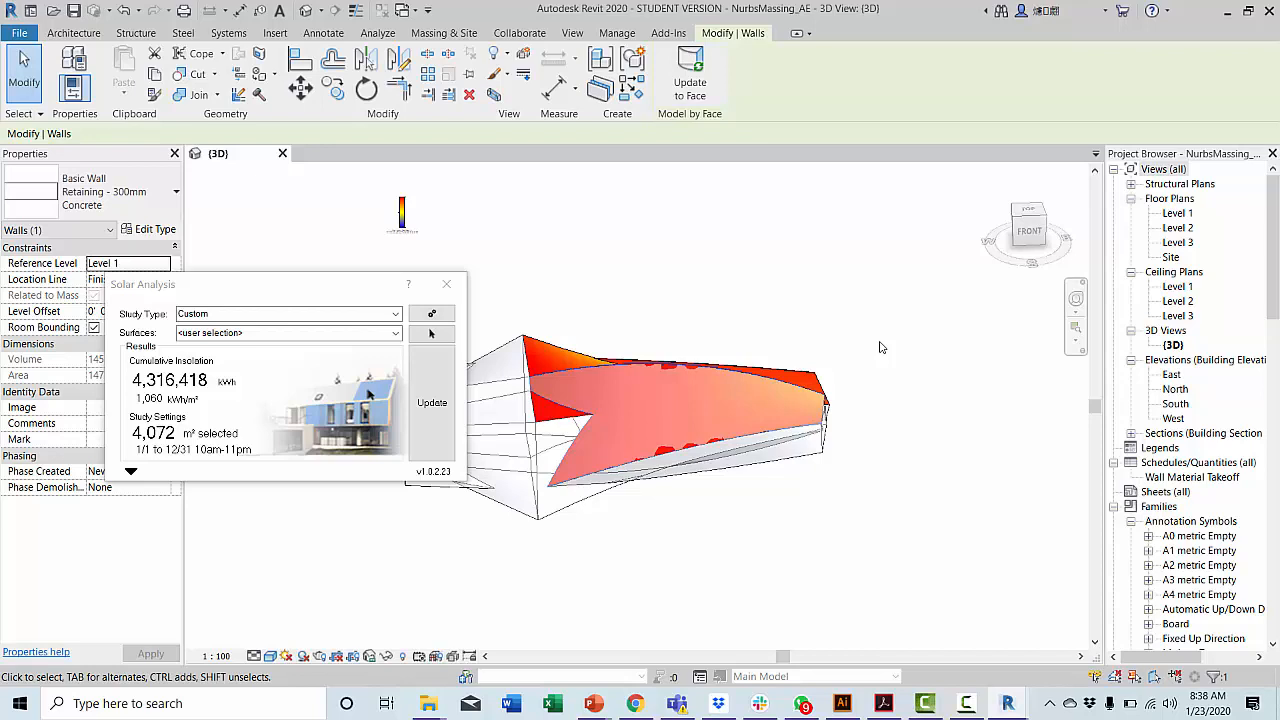
Close the Solar Analysis and review the Sun Settings of the 3D view, including study type, location, date range and times.
left_click(446, 284)
left_click(288, 656)
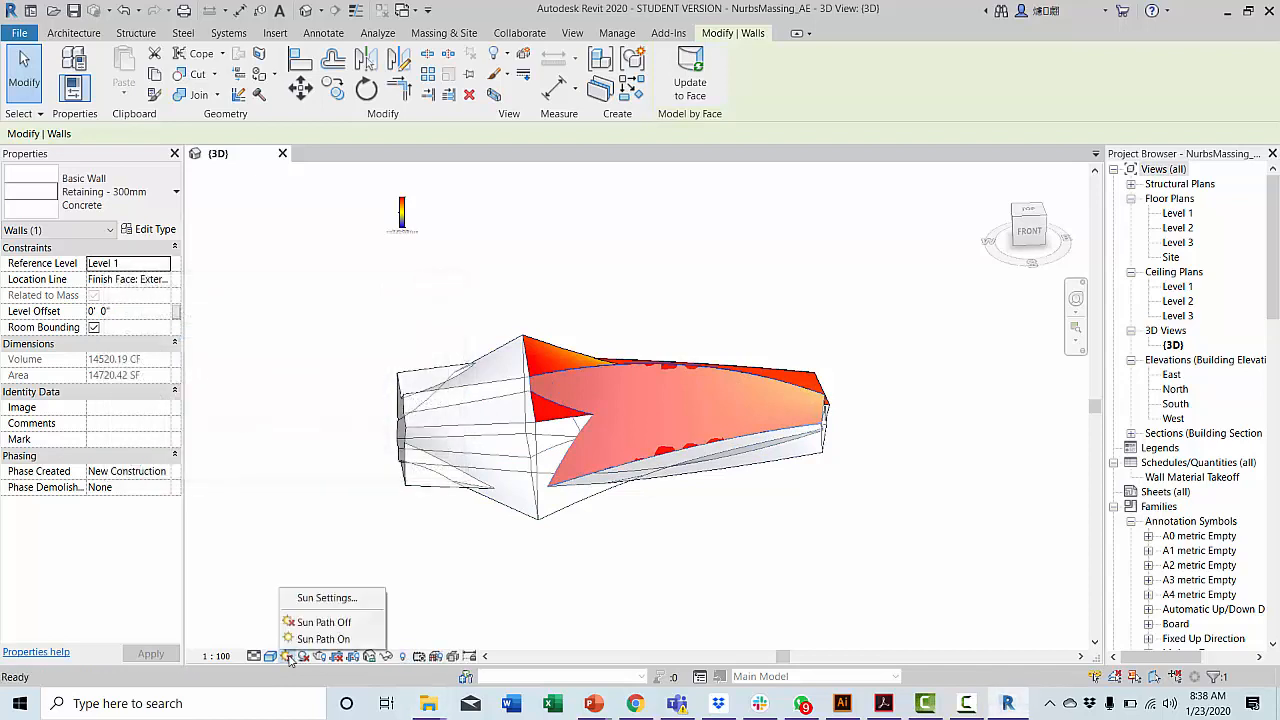
left_click(322, 598)
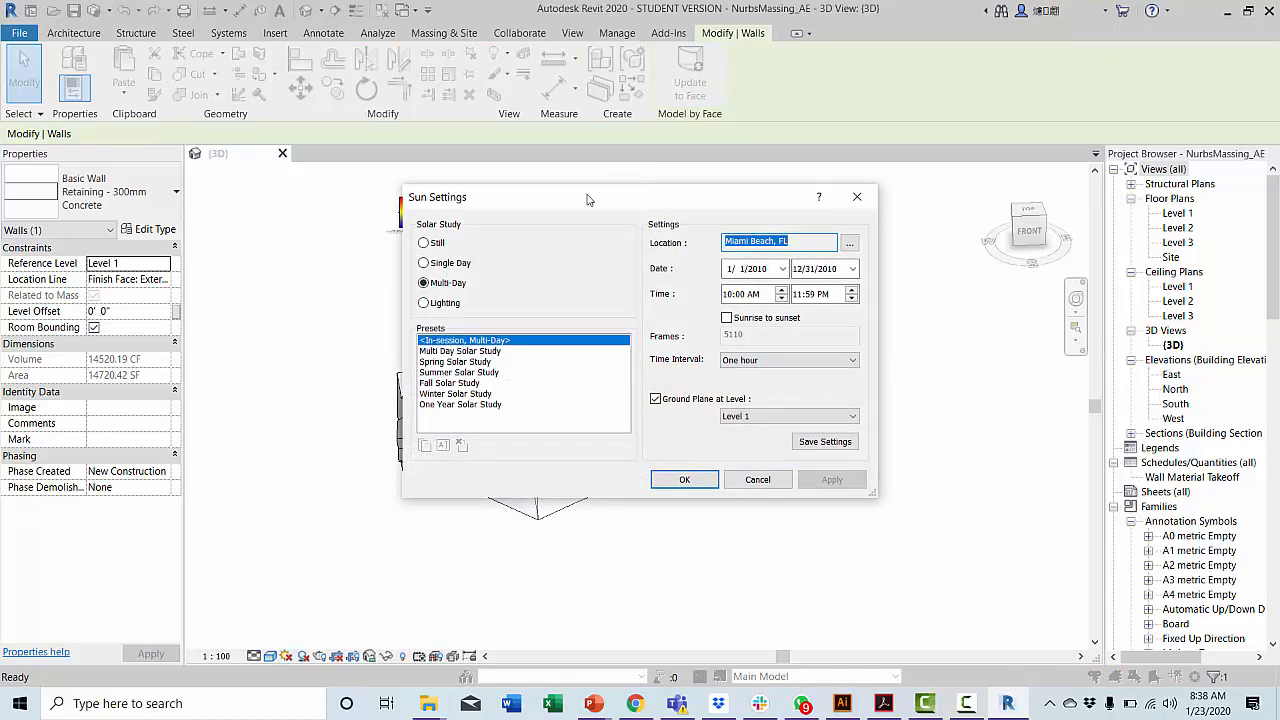
left_click_drag(626, 199, 551, 192)
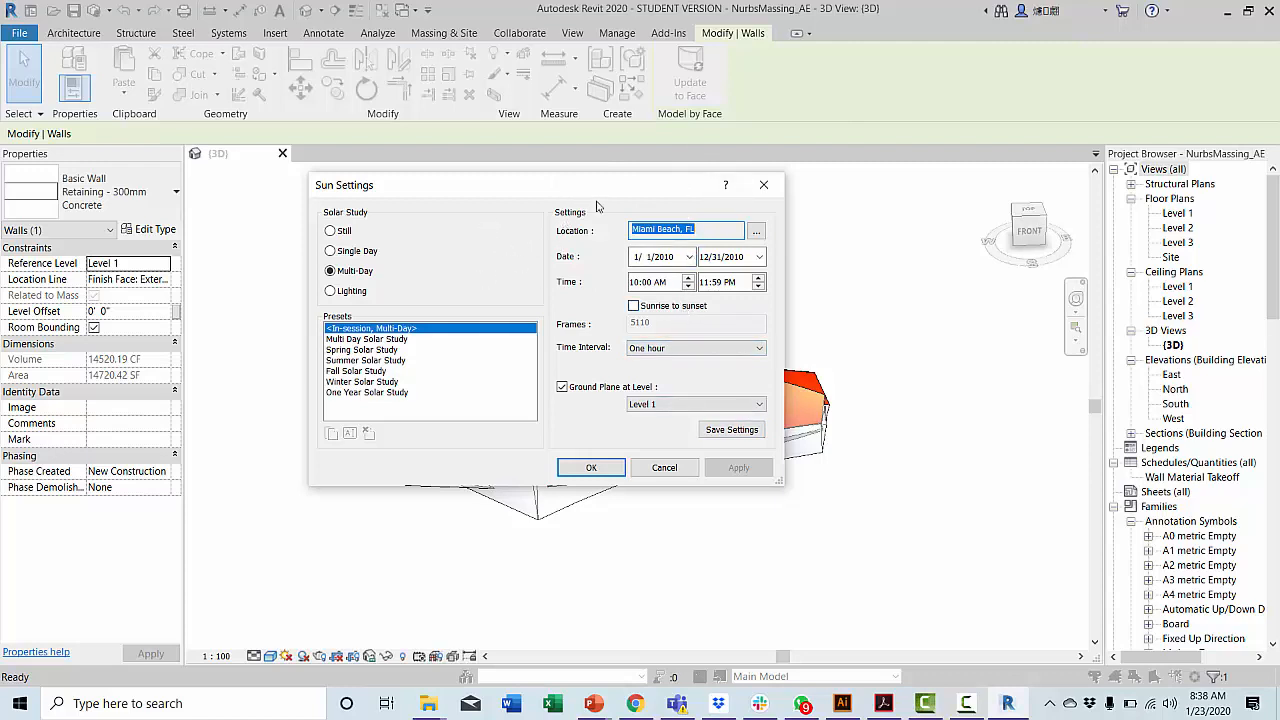
left_click(764, 186)
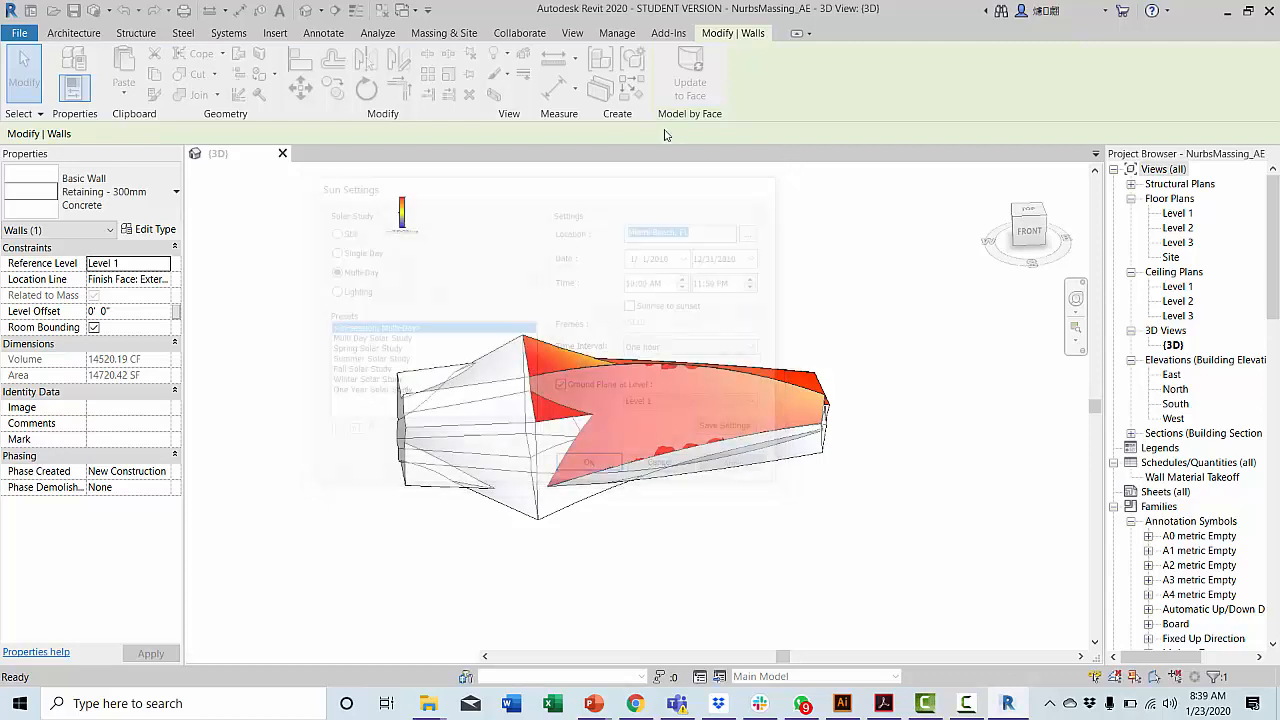
Check the project address and map position in the Location Weather and Site settings, then close them.
left_click(617, 33)
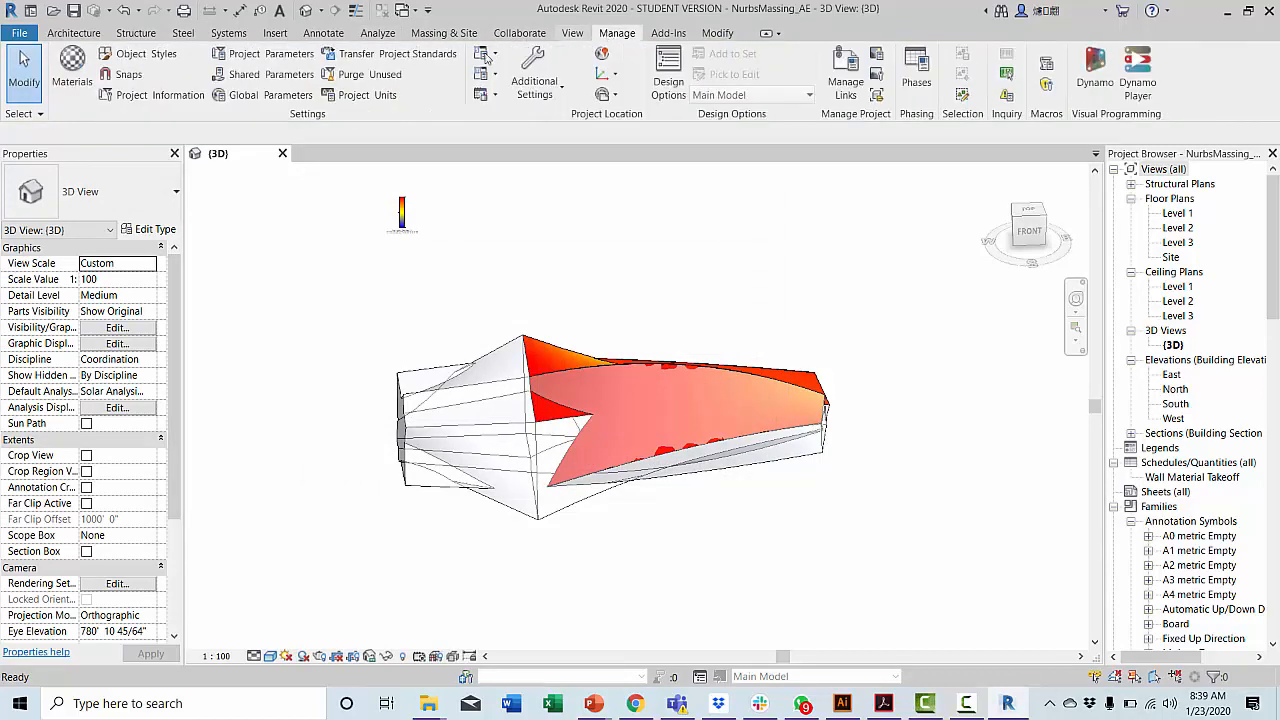
left_click(602, 54)
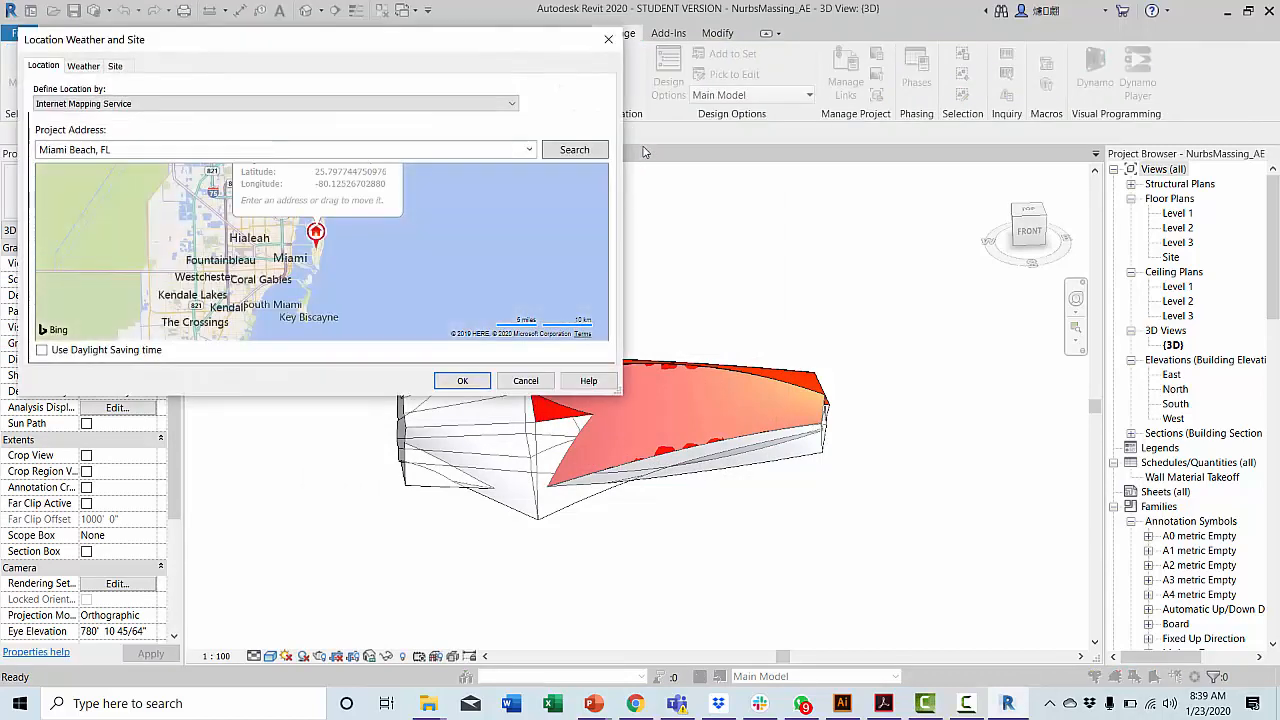
left_click(601, 46)
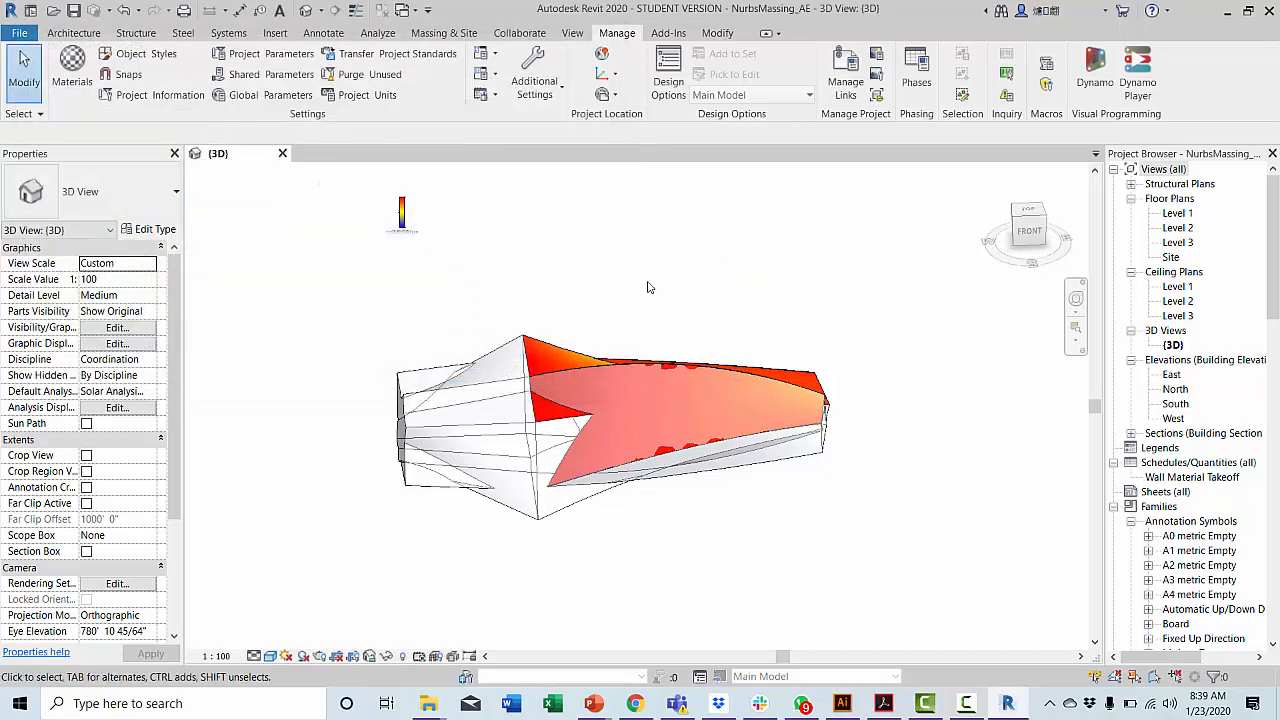
Turn on the sun path in the 3D view and bring its full dome and compass ring into view.
left_click(288, 657)
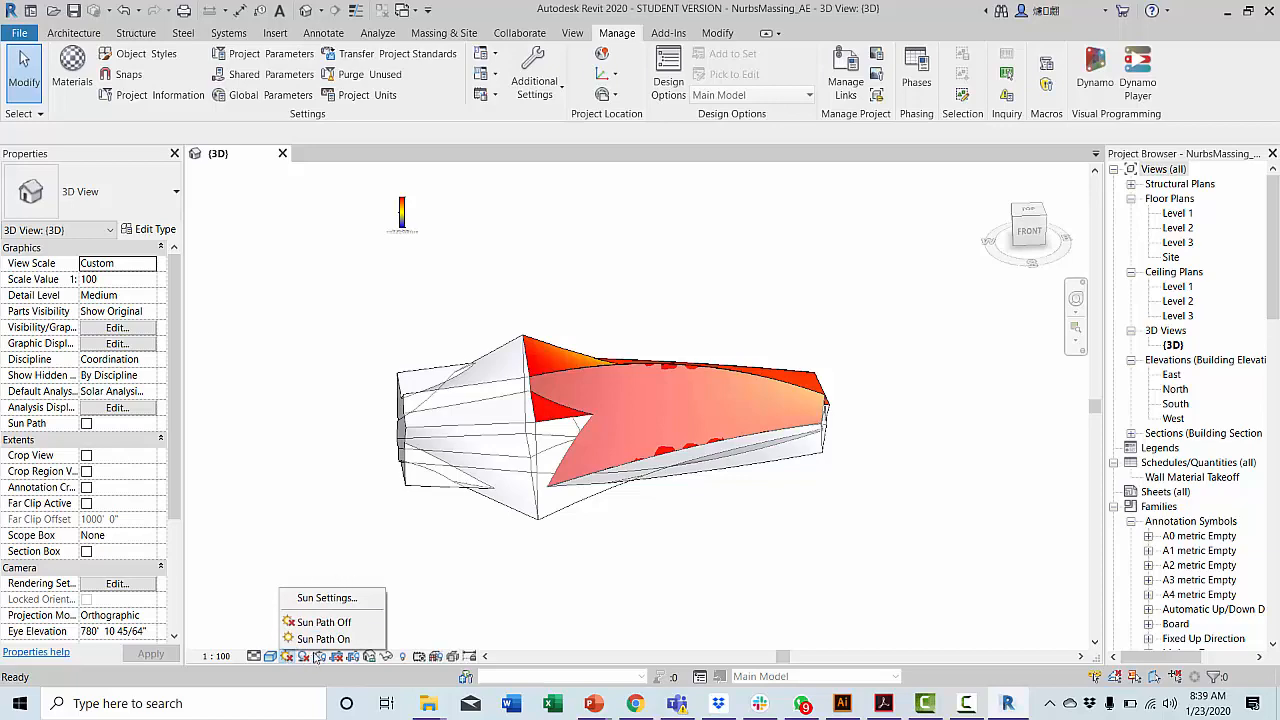
left_click(322, 638)
scroll(743, 518, "down", 8)
middle_click_drag(980, 384, 522, 537)
middle_click_drag(602, 538, 659, 434)
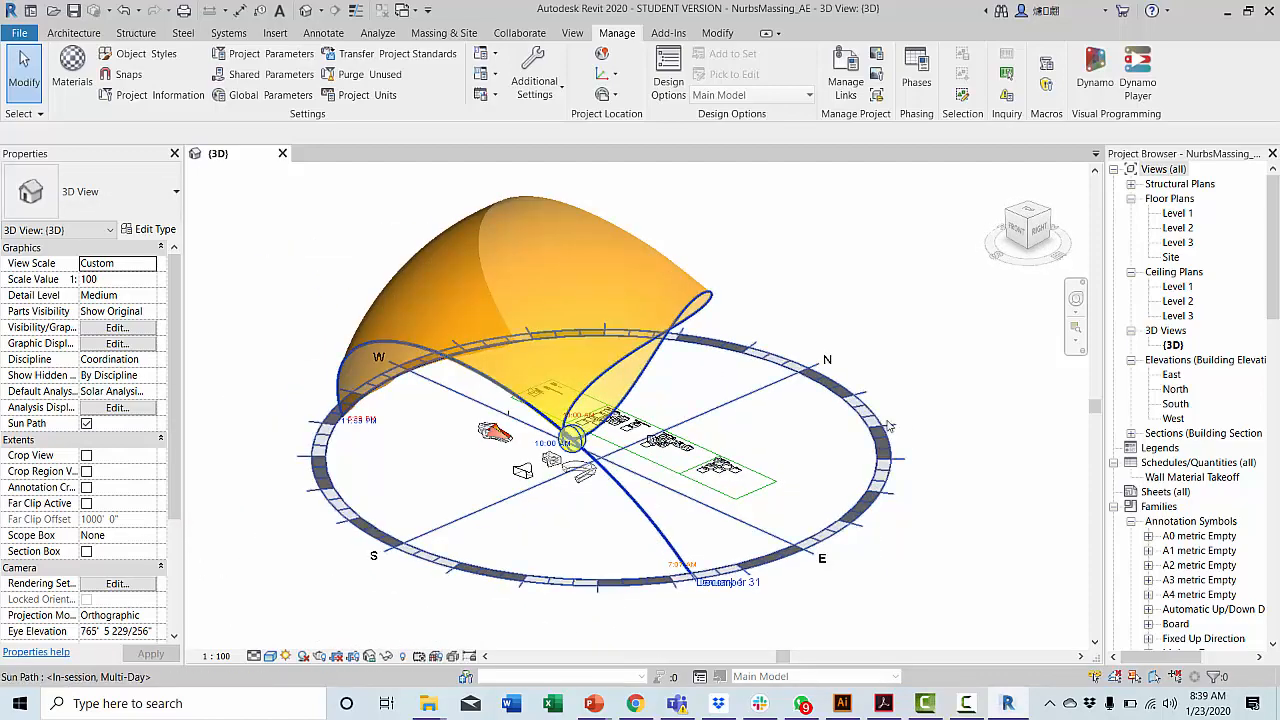
Move the sun on the sun path to mid-March and shift the study's start time to 11:30 AM.
left_click(505, 379)
left_click_drag(574, 440, 641, 374)
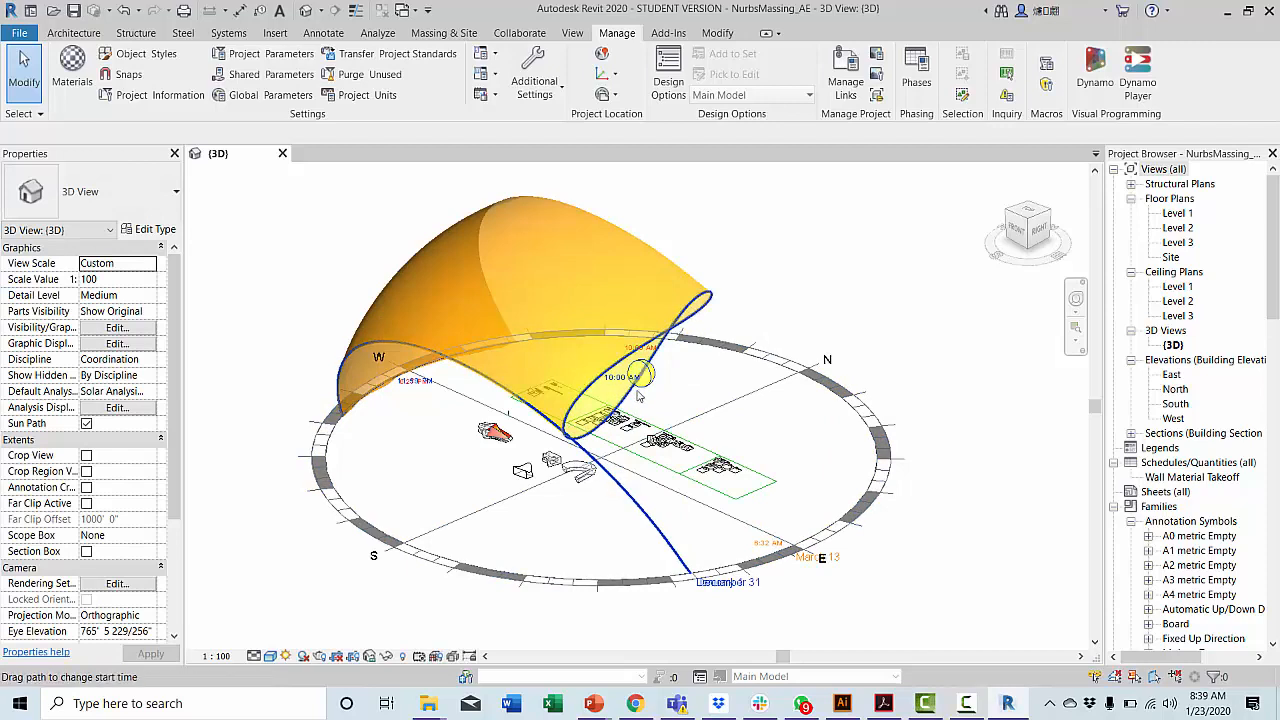
left_click_drag(503, 387, 570, 309)
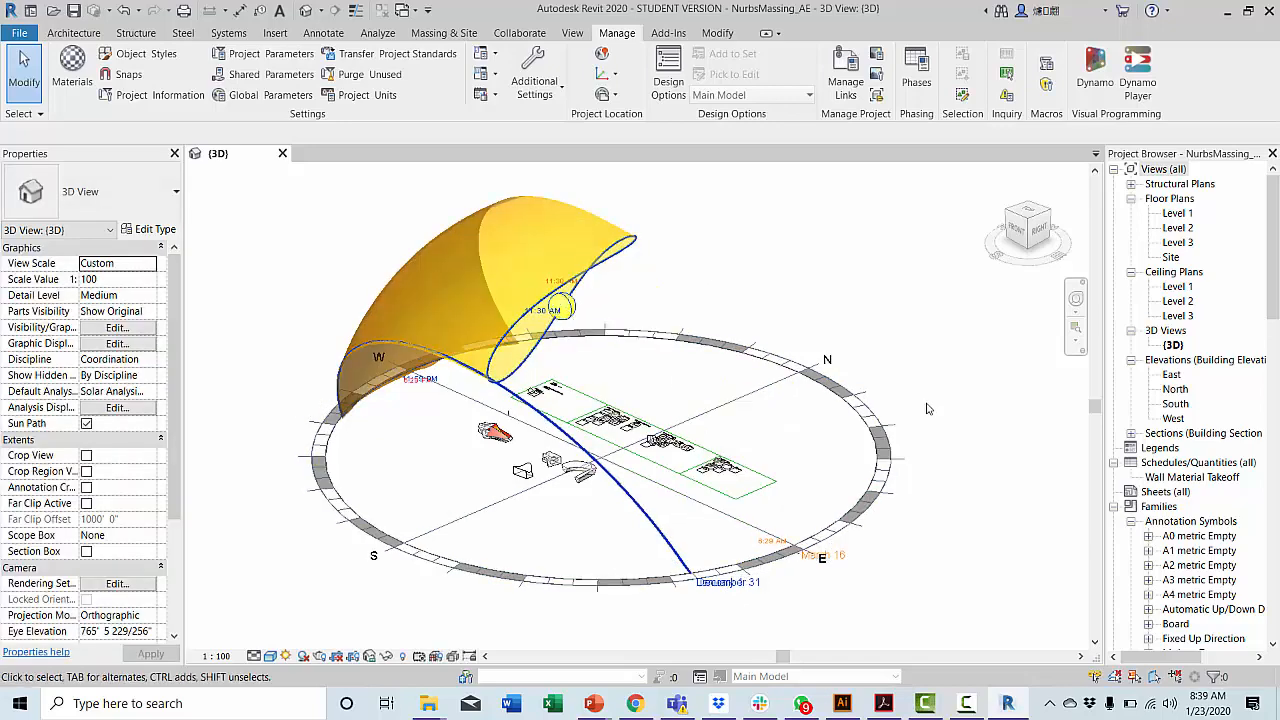
Examine the sun path surface from several sides, comparing its date and time edges with the masses and compass directions.
middle_click_drag(657, 390, 597, 420)
scroll(597, 421, "down", 1)
middle_click_drag(586, 470, 440, 545, "shift")
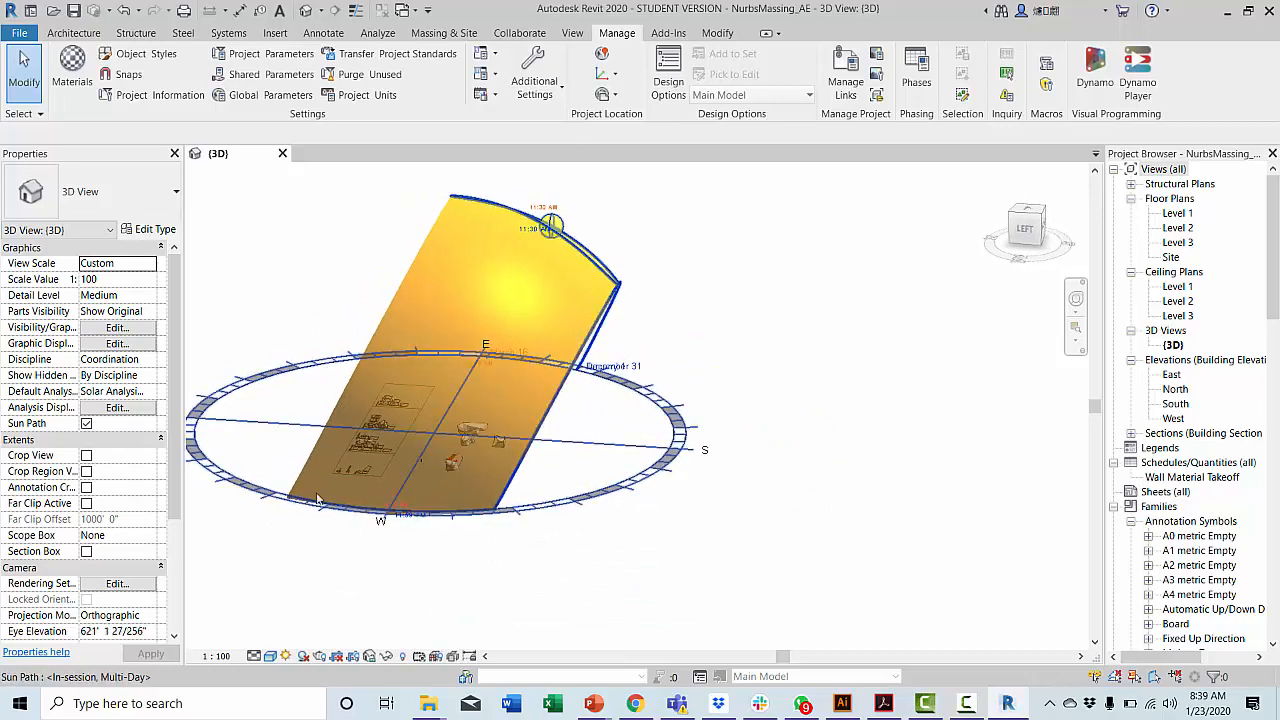
middle_click_drag(698, 363, 742, 381, "shift")
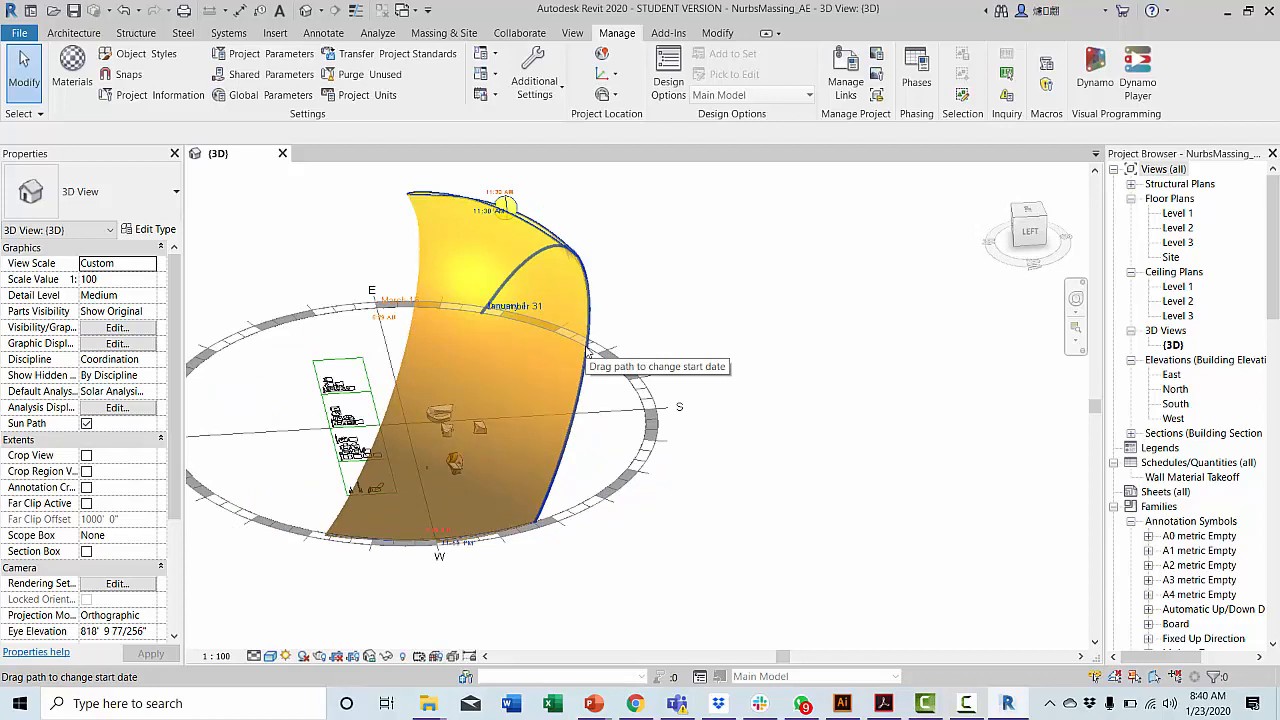
middle_click_drag(586, 356, 775, 417, "shift")
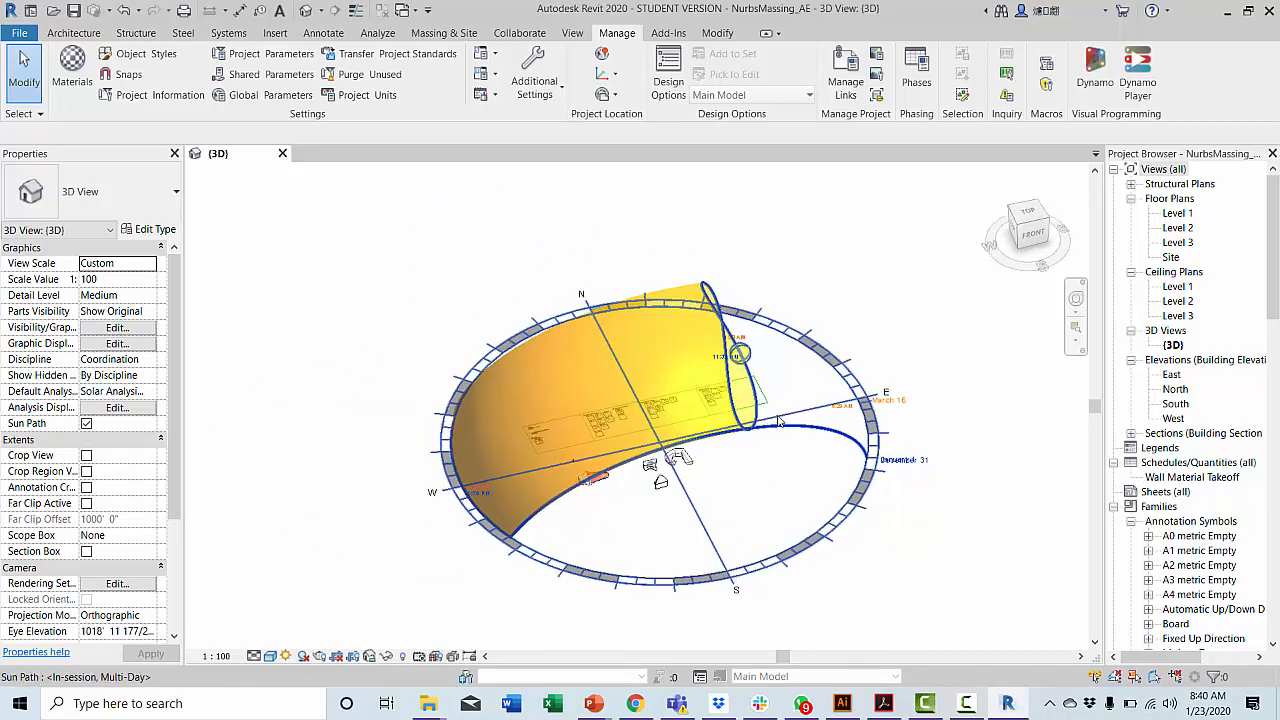
middle_click_drag(782, 422, 615, 476, "shift")
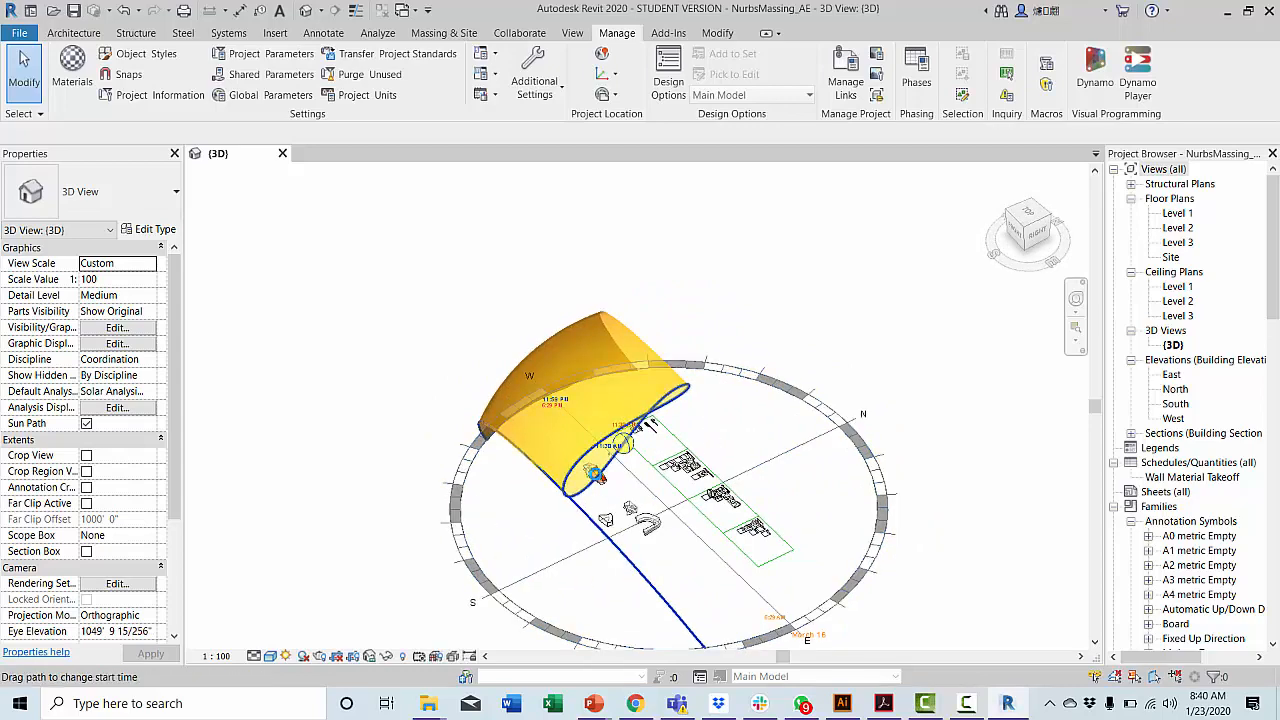
middle_click_drag(606, 466, 657, 422, "shift")
scroll(657, 422, "up", 3)
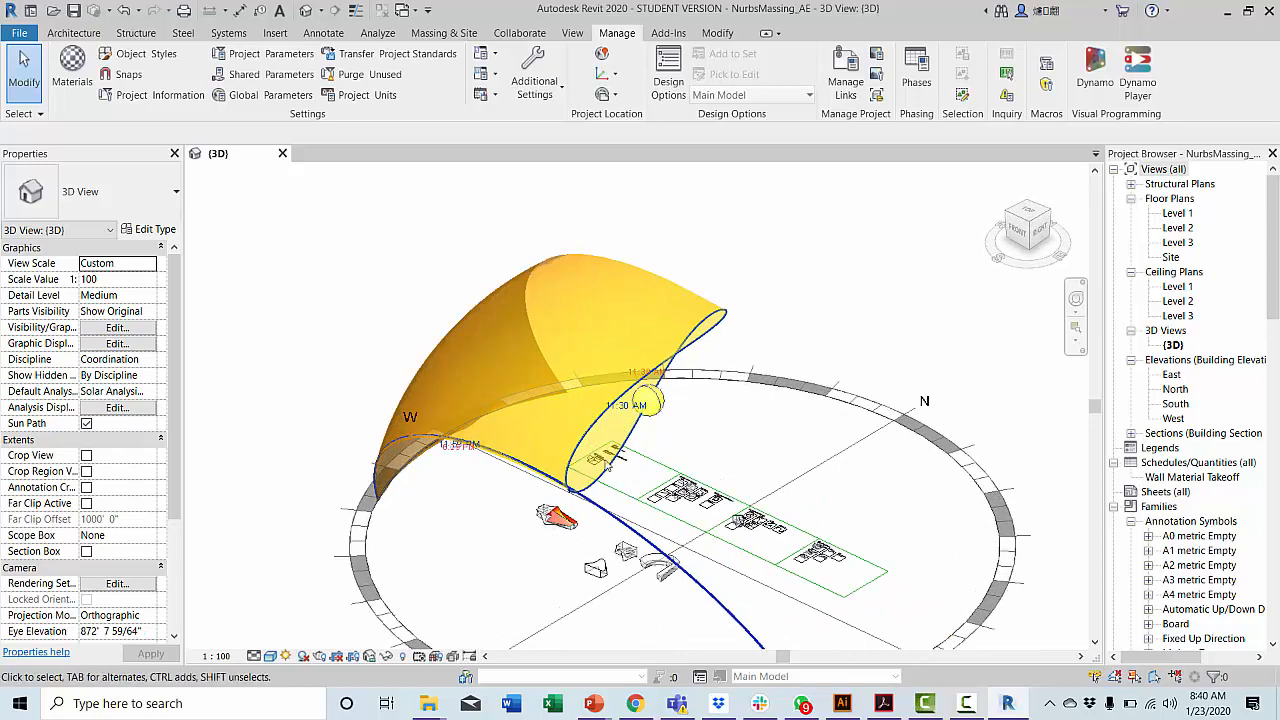
middle_click_drag(593, 474, 557, 422)
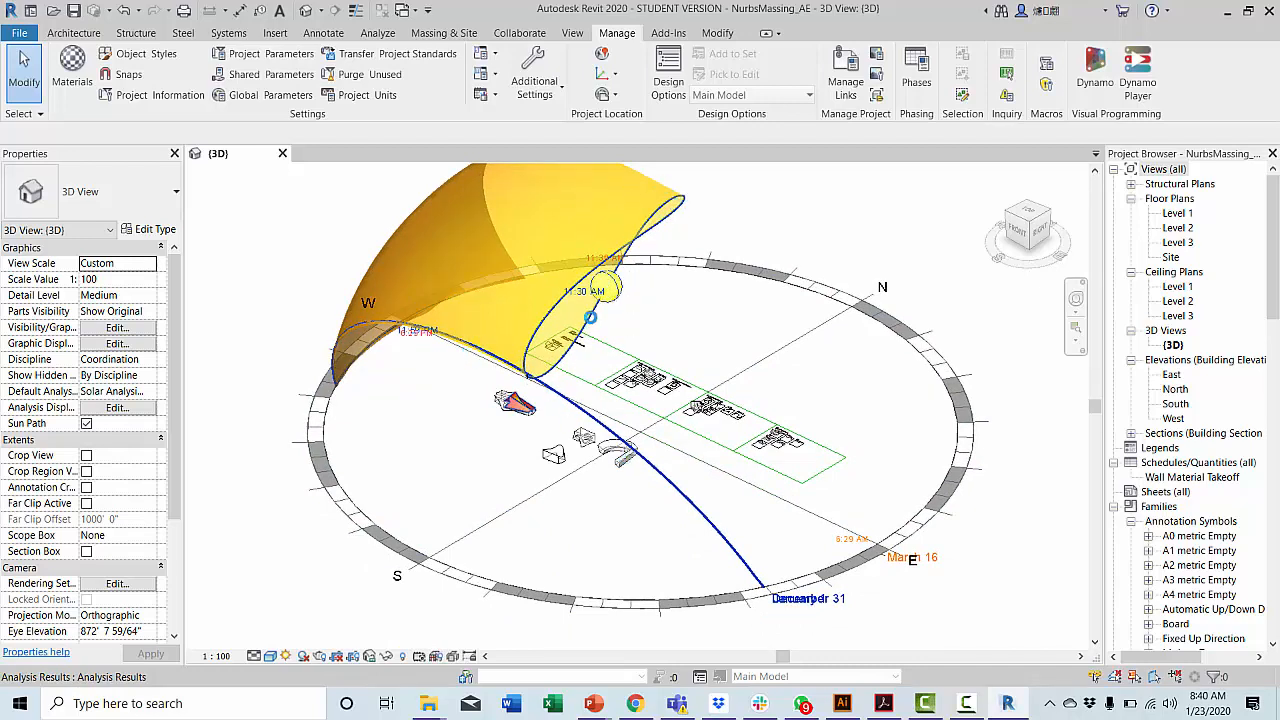
middle_click_drag(590, 317, 591, 322, "shift")
middle_click_drag(687, 342, 597, 482)
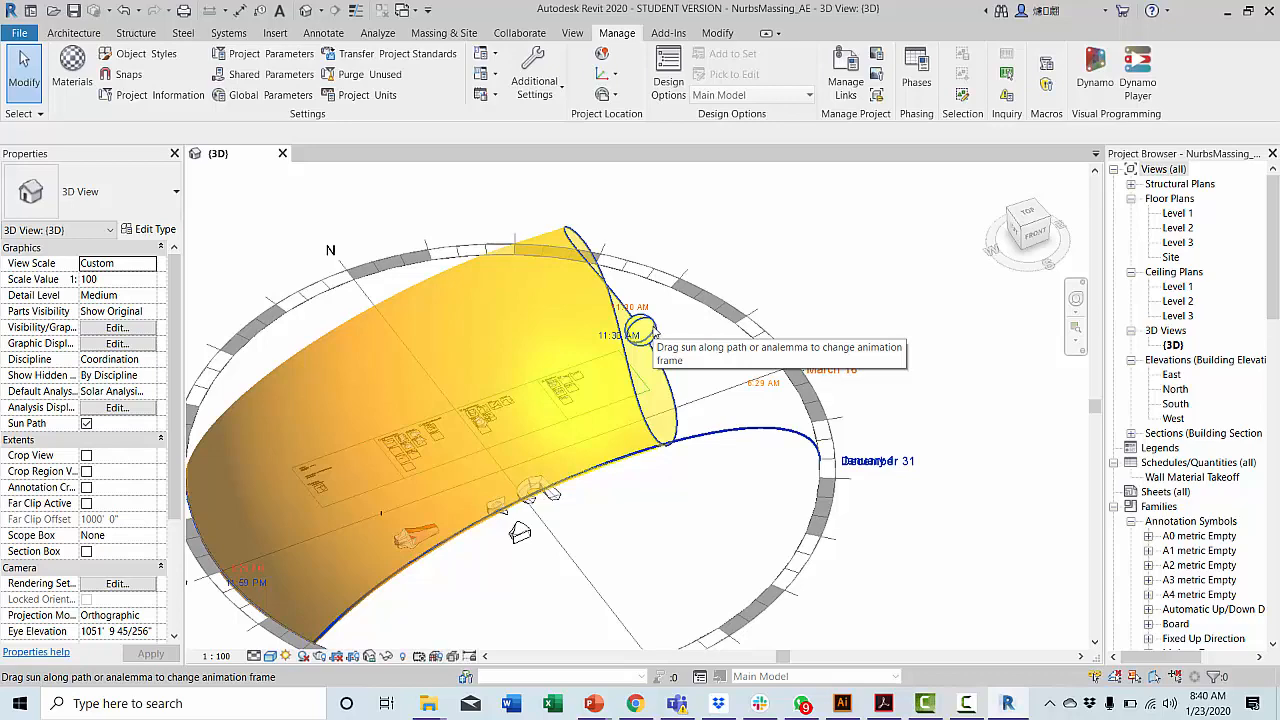
middle_click_drag(683, 423, 773, 405)
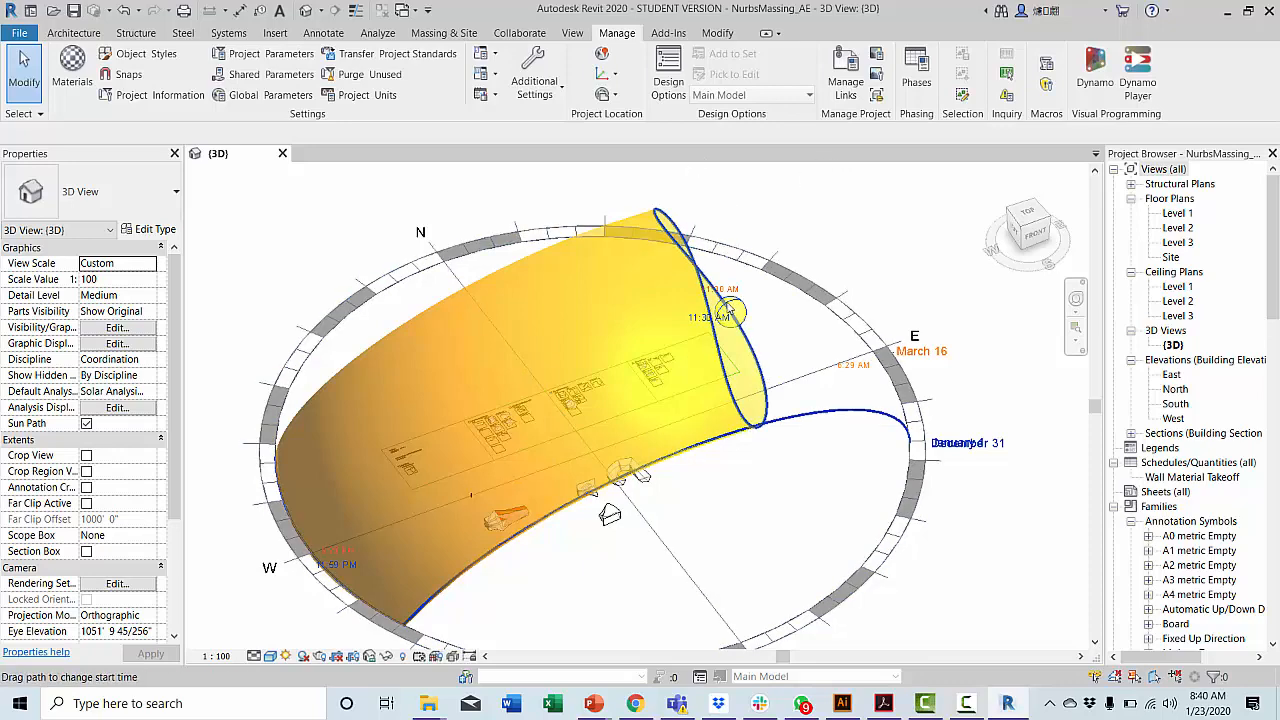
Check the multi-day date range and start time in the Sun Settings, closing them without changes.
left_click(700, 333)
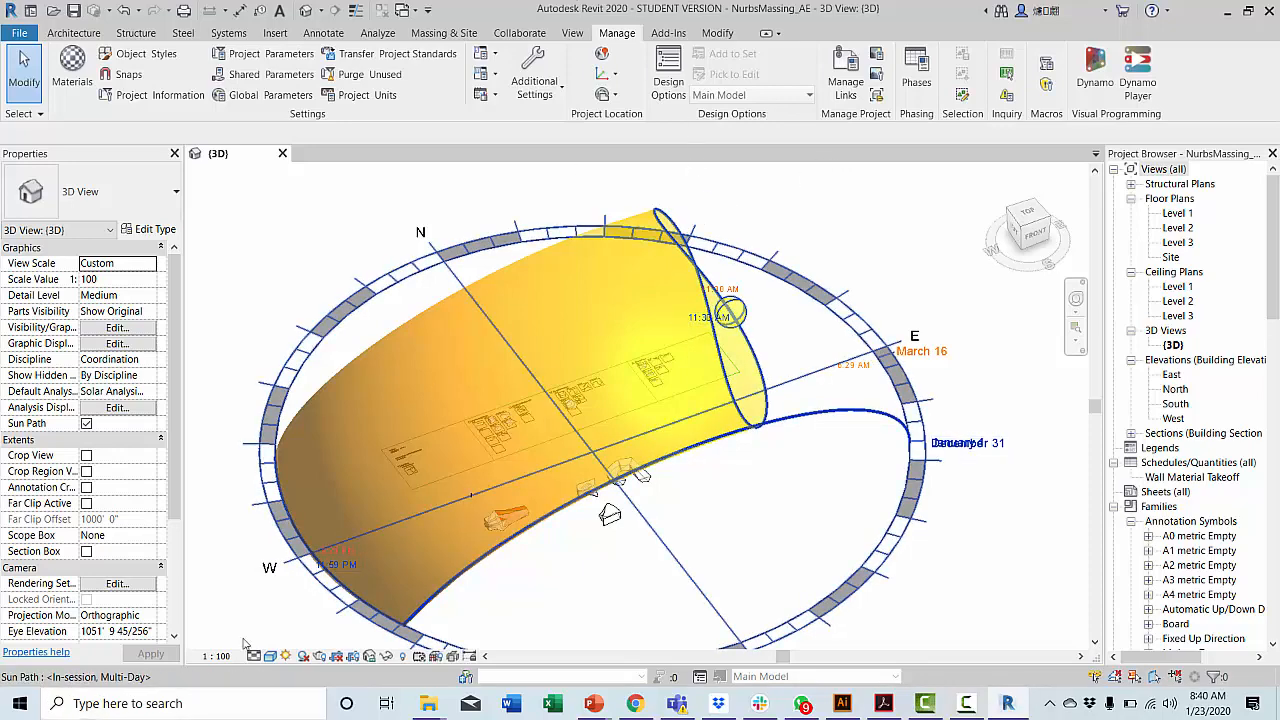
left_click(286, 656)
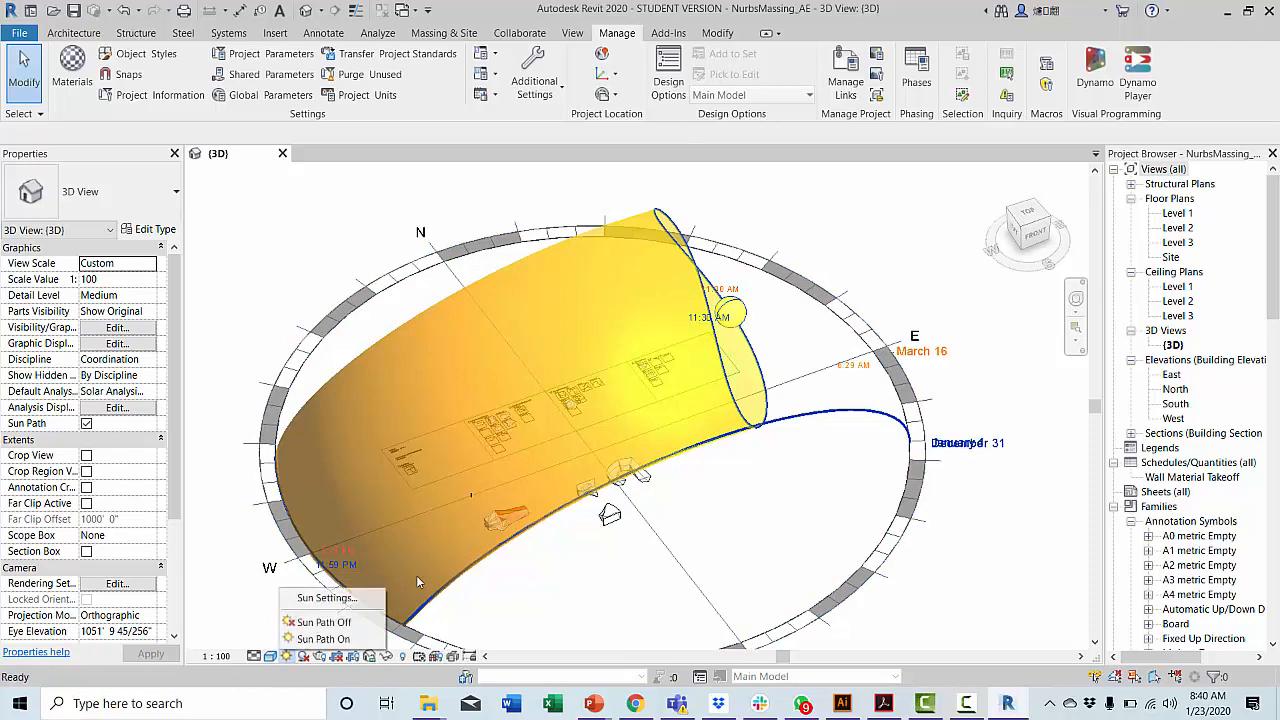
left_click(326, 597)
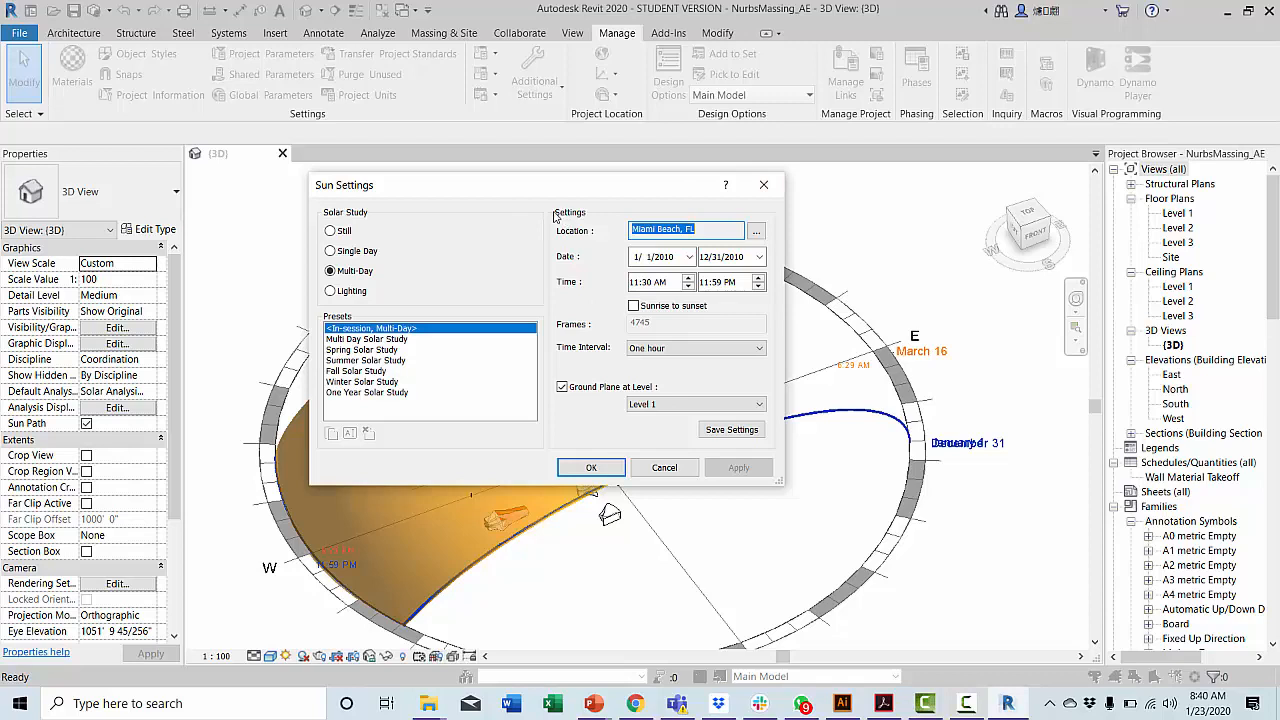
left_click(764, 184)
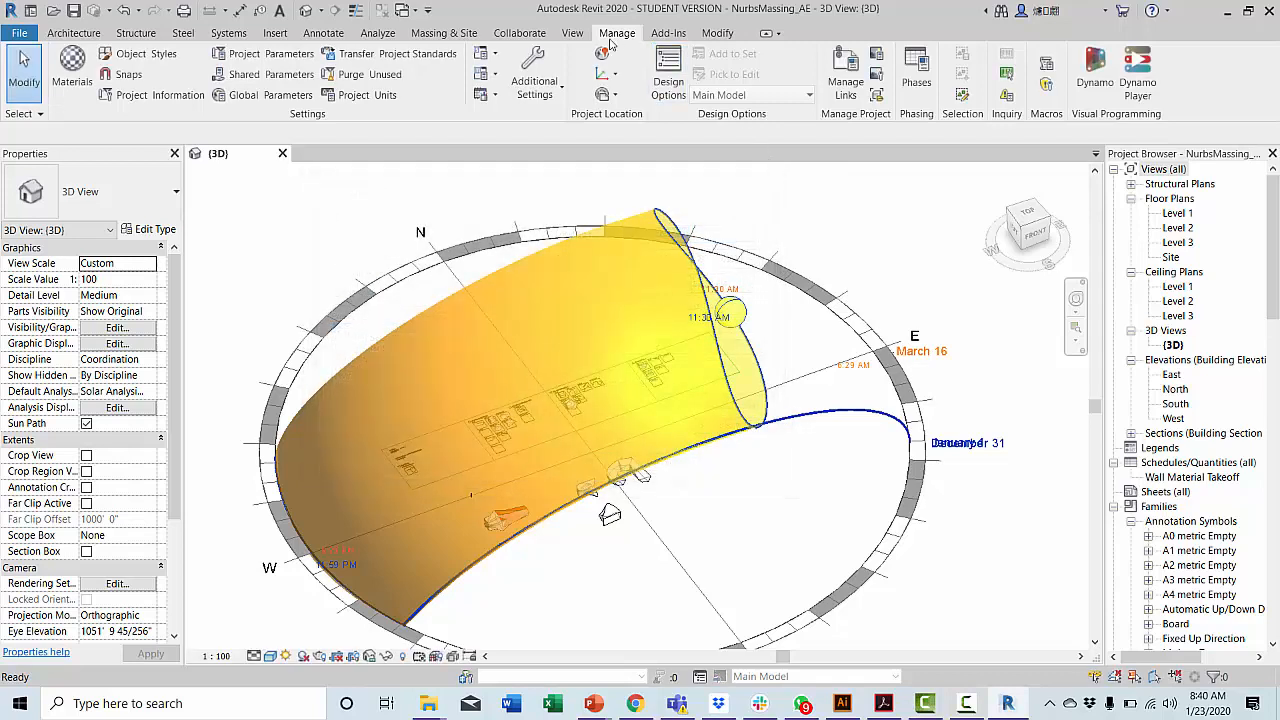
Reopen the Insight Solar Analysis, keep the Custom study type, and review the study's weather data and analysis period settings.
left_click(370, 33)
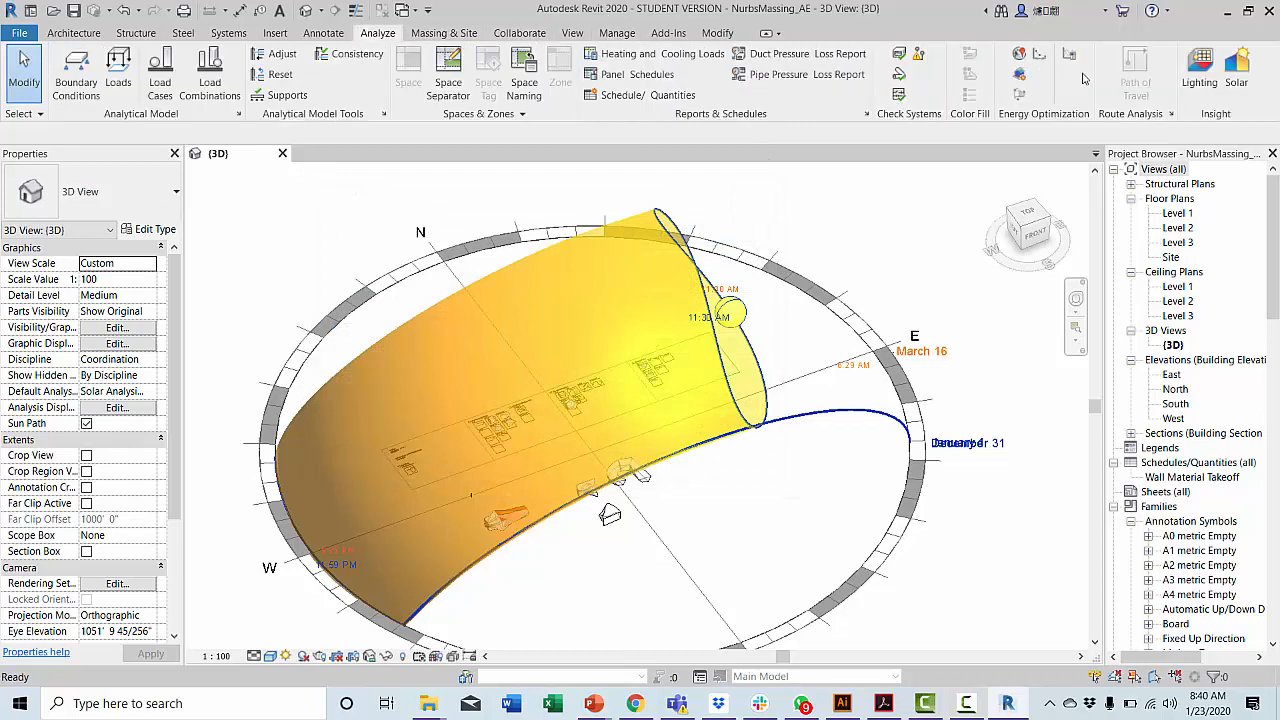
left_click(1237, 72)
left_click(329, 317)
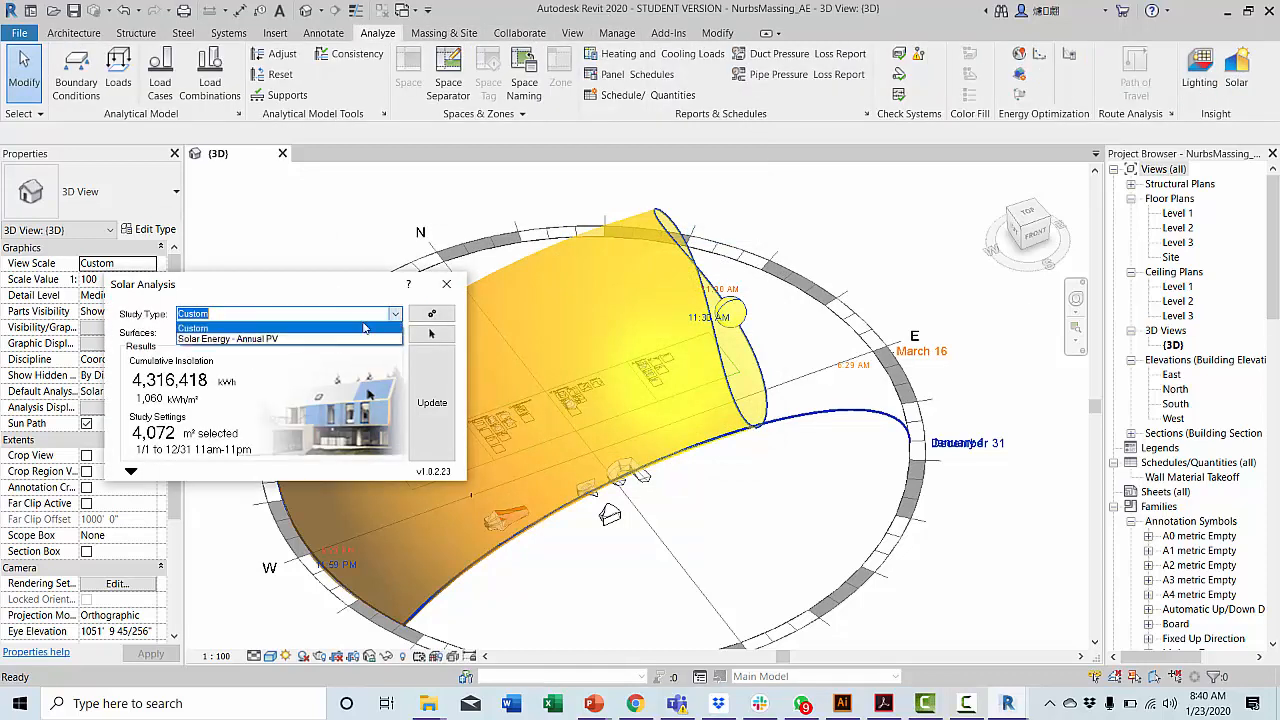
left_click(345, 308)
left_click(430, 315)
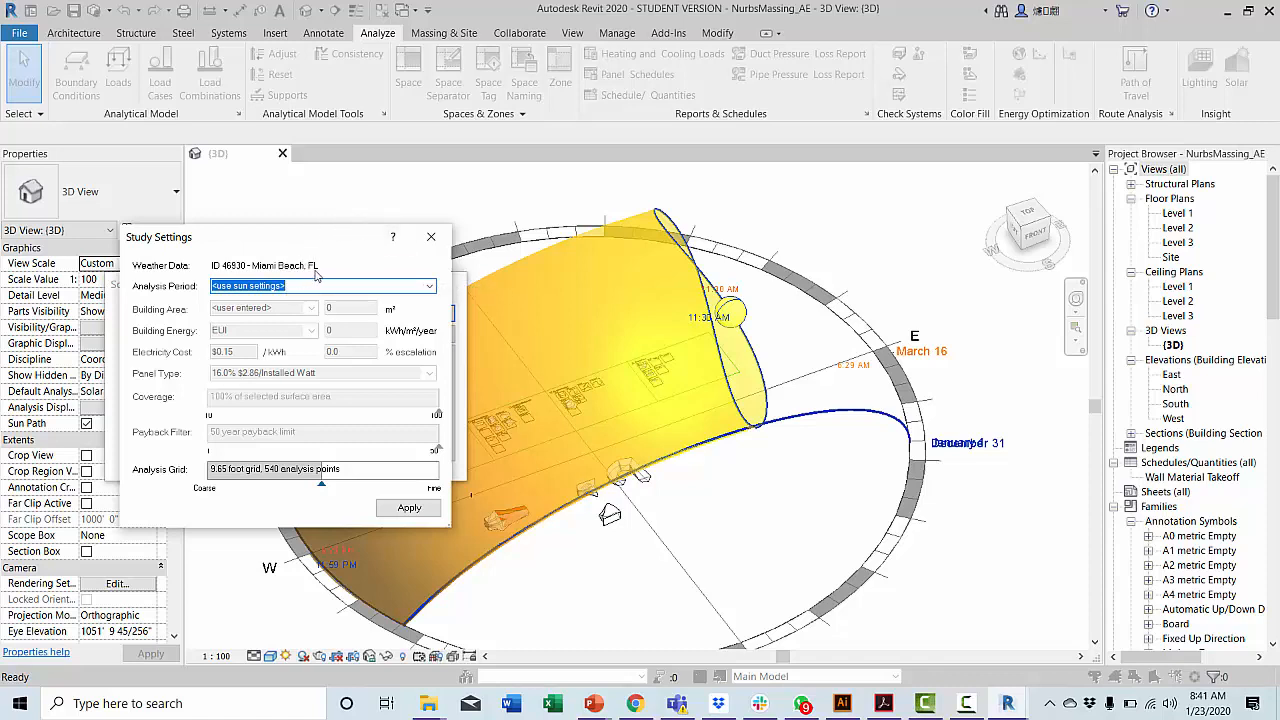
left_click(431, 237)
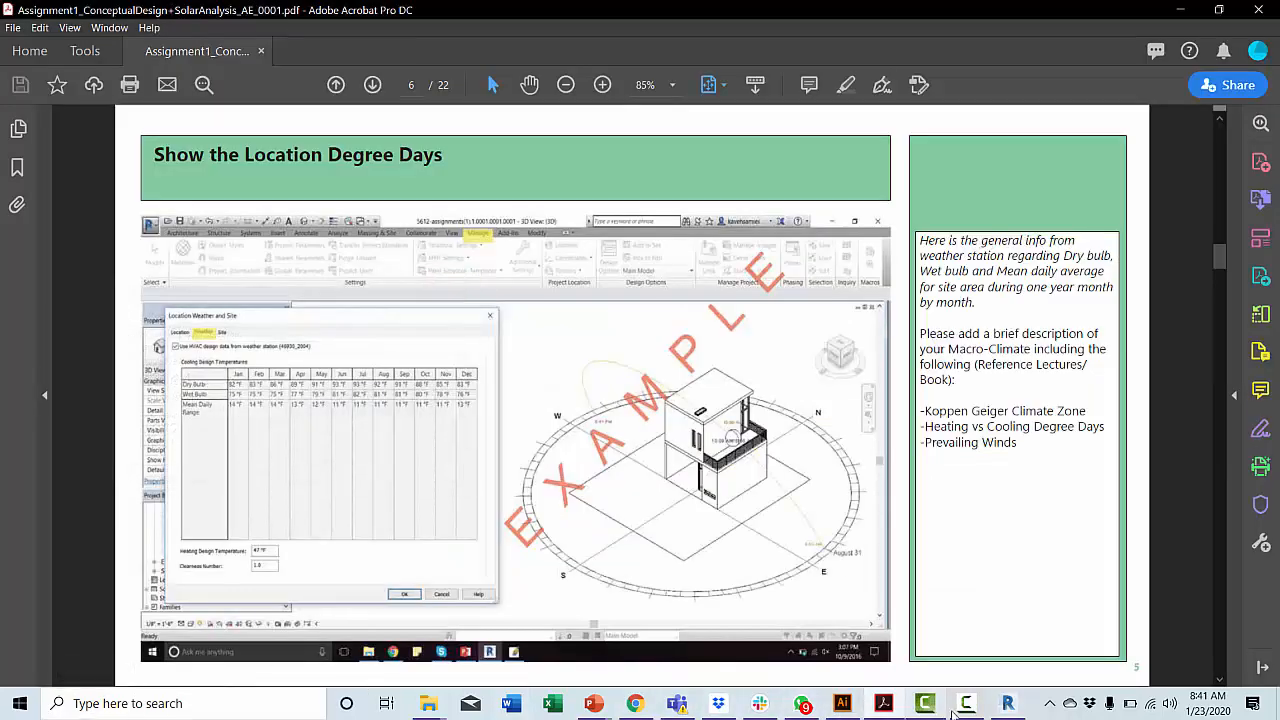
Switch from the Acrobat assignment PDF back to Revit and review the Sun Settings of the 3D view again.
left_click(960, 707)
left_click(1005, 704)
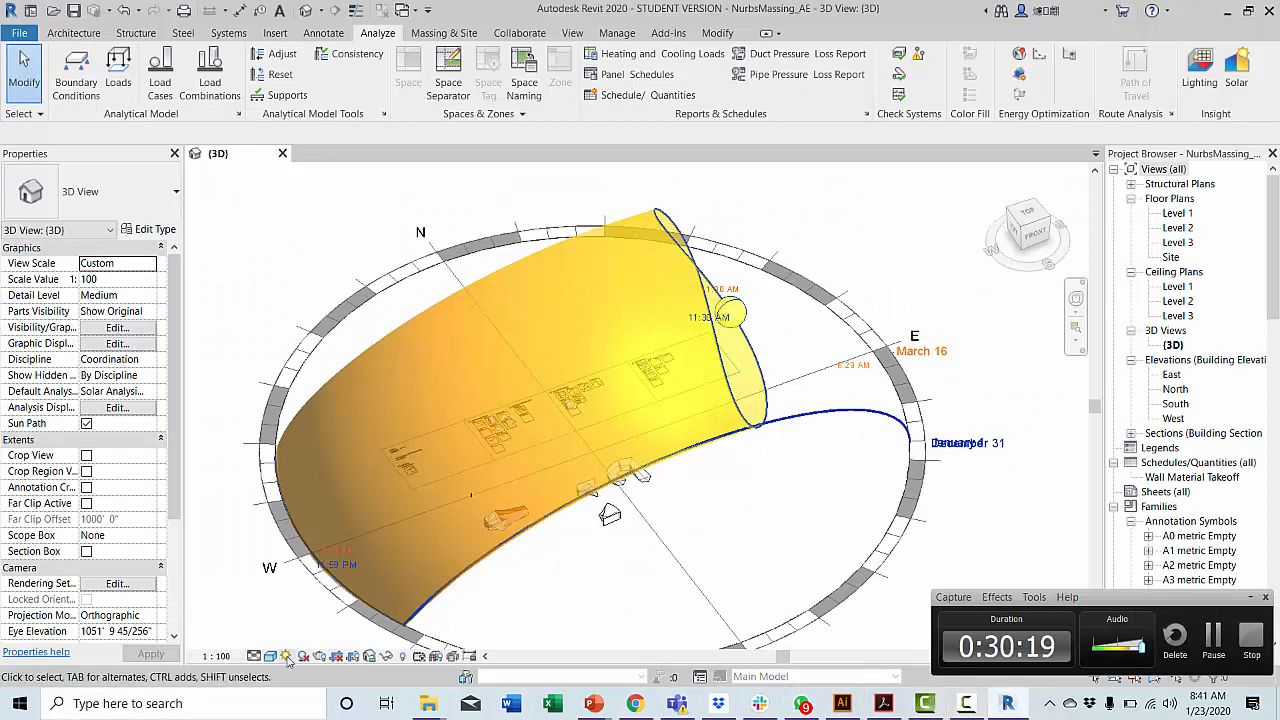
left_click(286, 656)
left_click(335, 597)
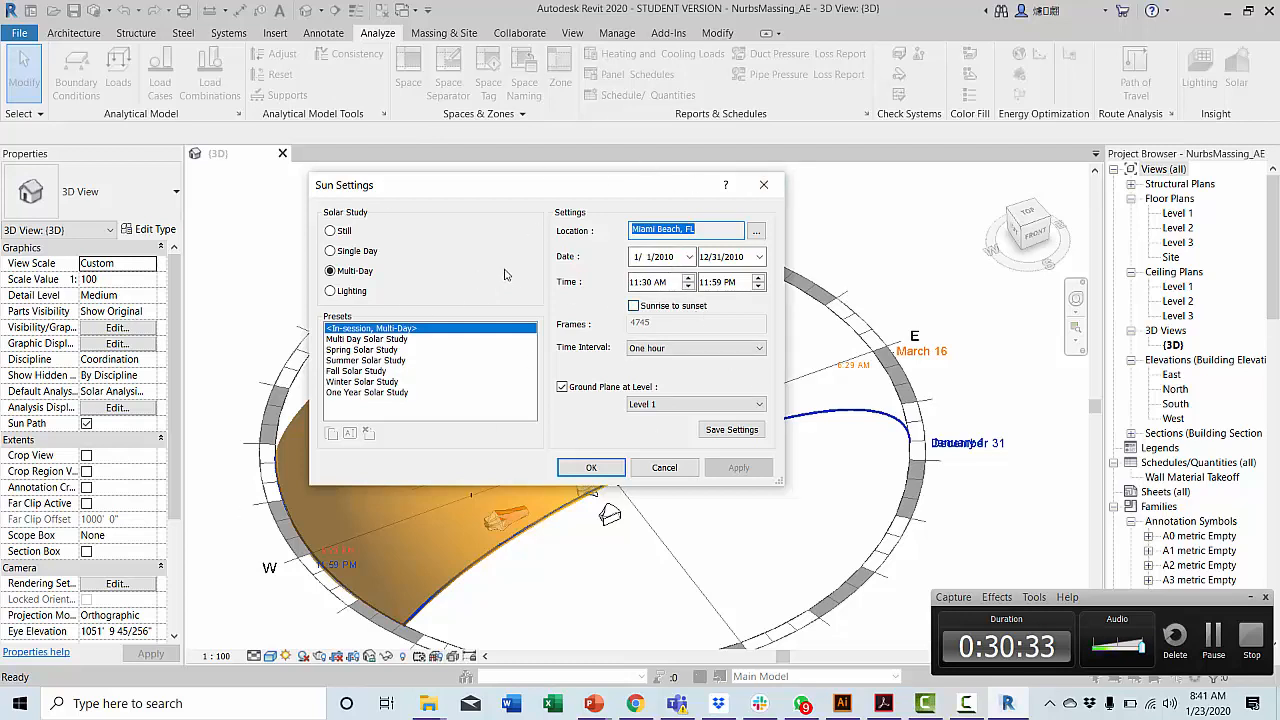
left_click(764, 186)
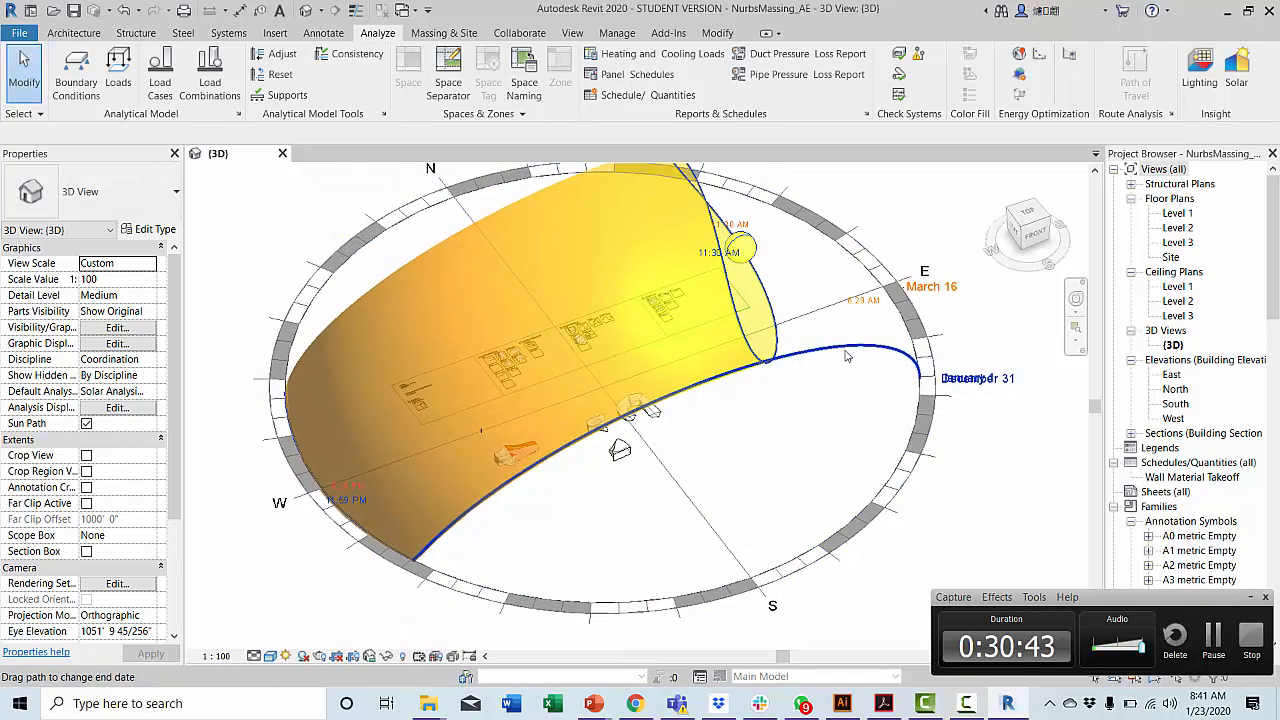
Inspect the insolation colours on the analysed mass beneath the sun path, then turn the sun path off.
middle_click_drag(843, 367, 713, 345, "shift")
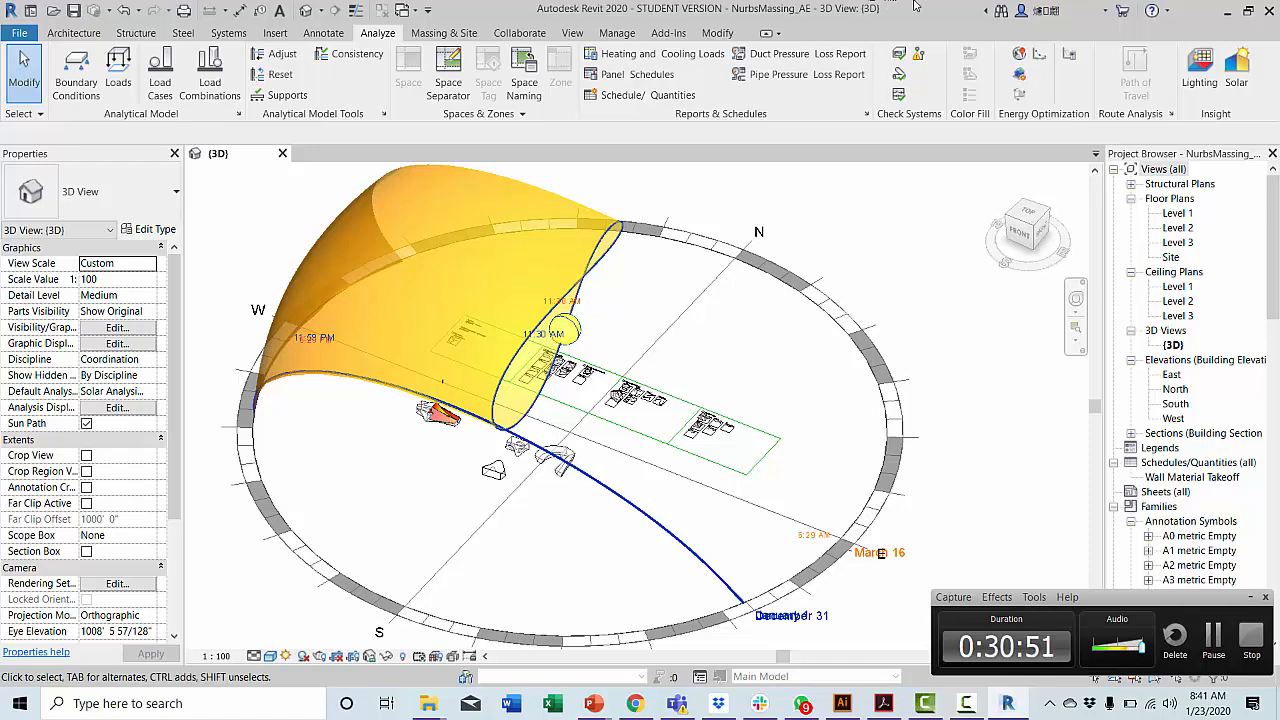
scroll(655, 410, "up", 2)
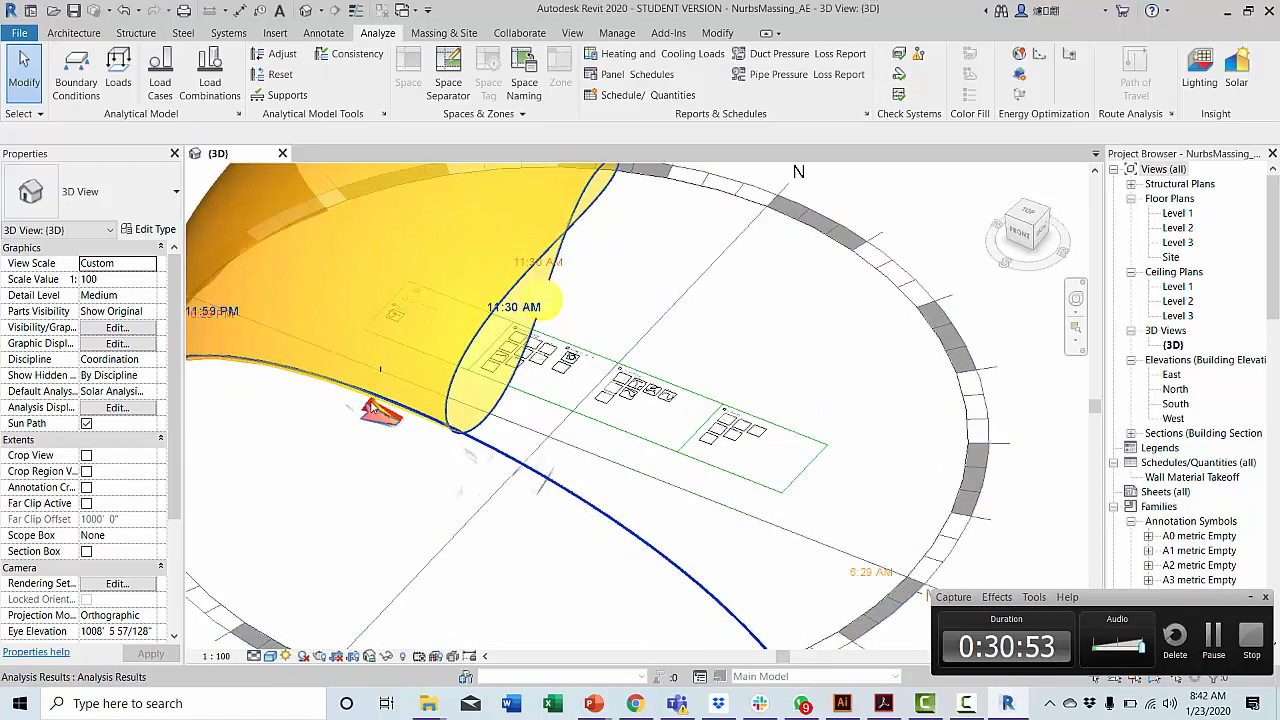
scroll(370, 407, "up", 5)
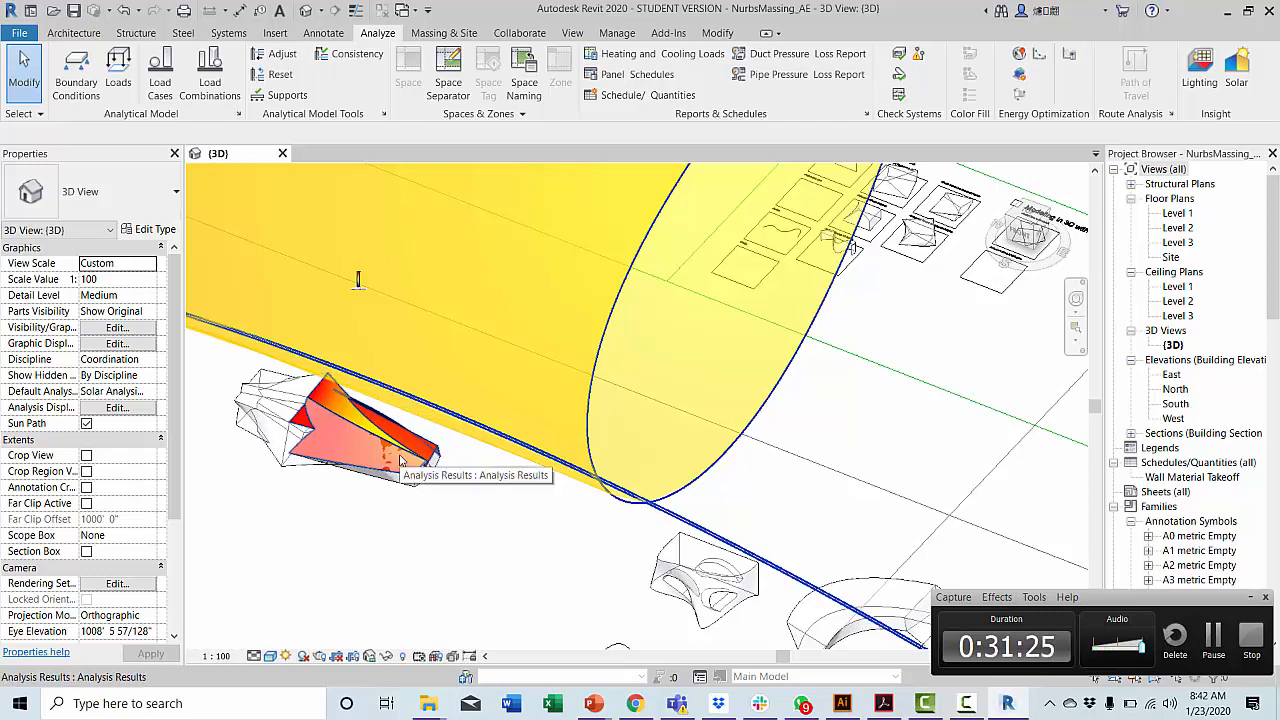
middle_click_drag(445, 634, 602, 515)
scroll(621, 560, "down", 3)
left_click(286, 656)
left_click(316, 622)
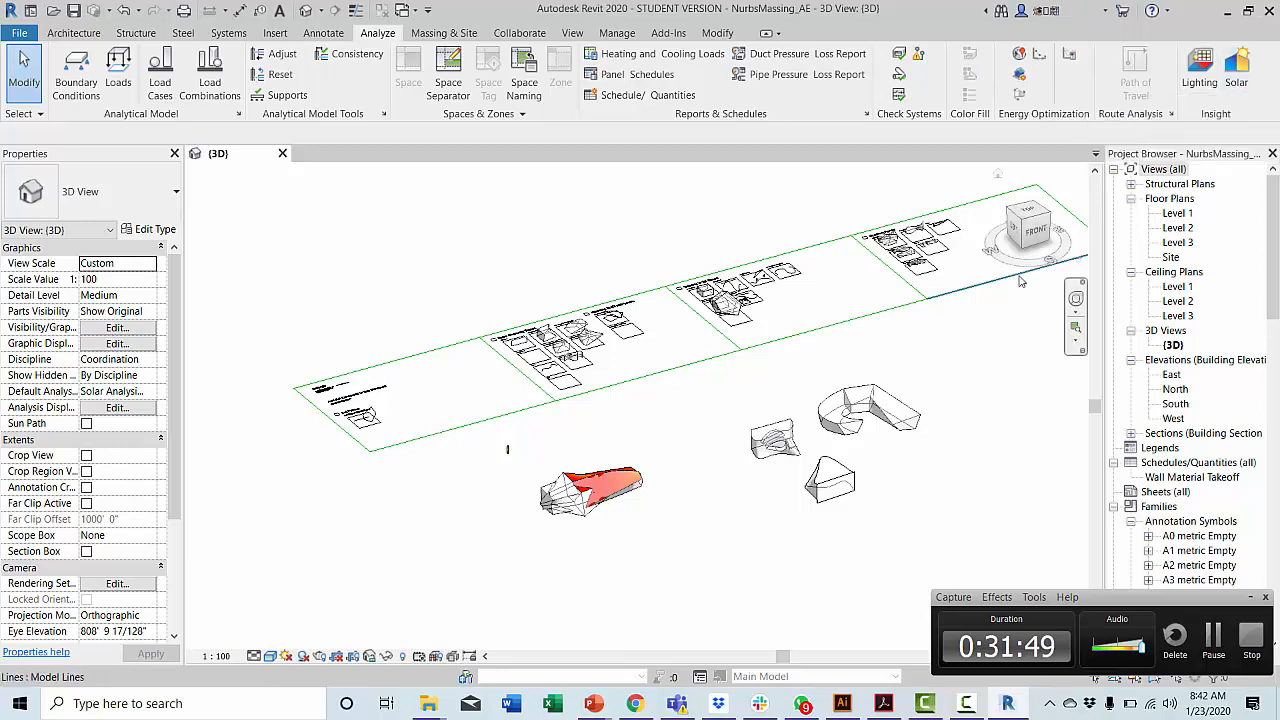
Set the Multi-Day solar study's date range to 1/1/2020 through 12/31/2020 in the Sun Settings.
left_click(288, 657)
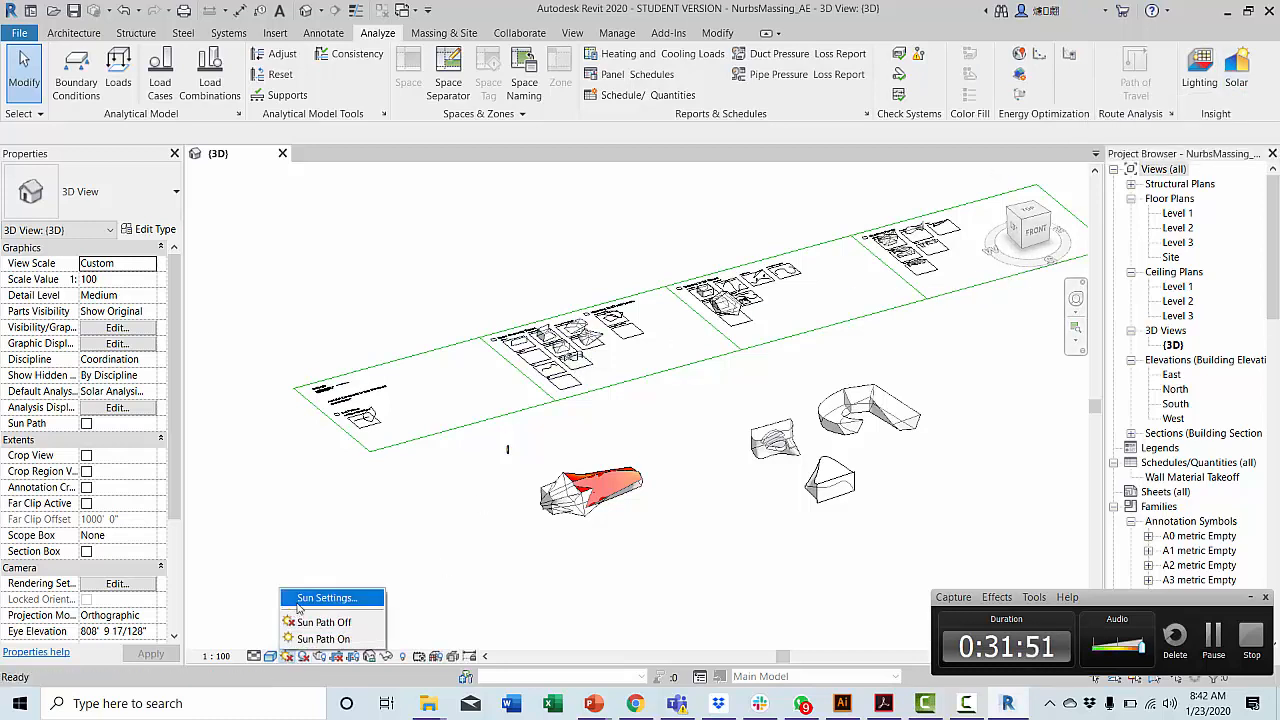
left_click(305, 594)
left_click(331, 271)
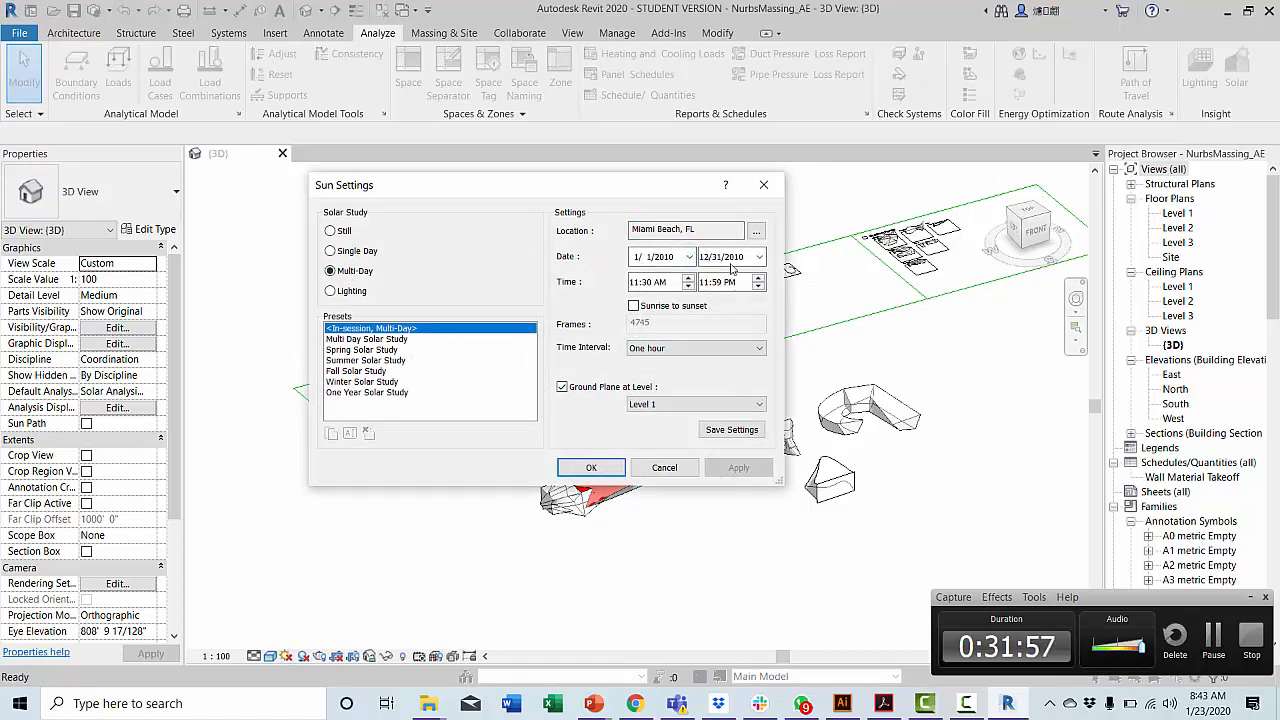
left_click(689, 257)
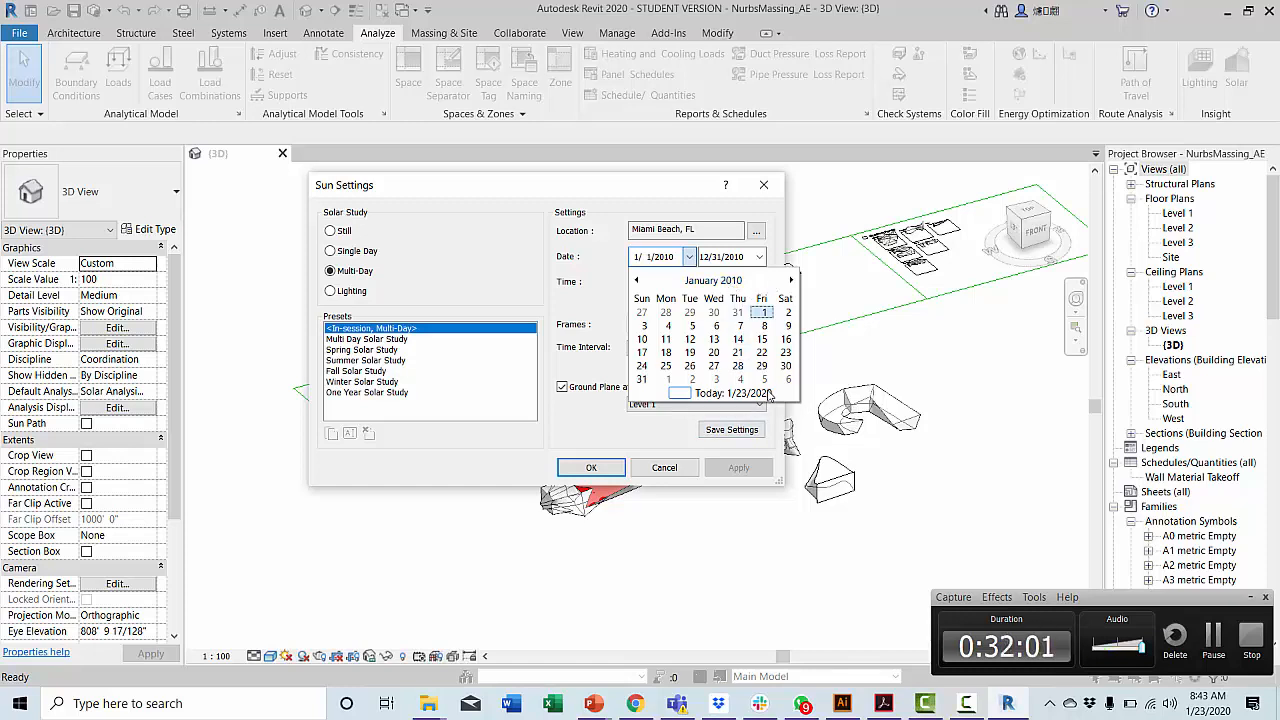
left_click(712, 393)
left_click(648, 257)
type("1")
left_click(707, 258)
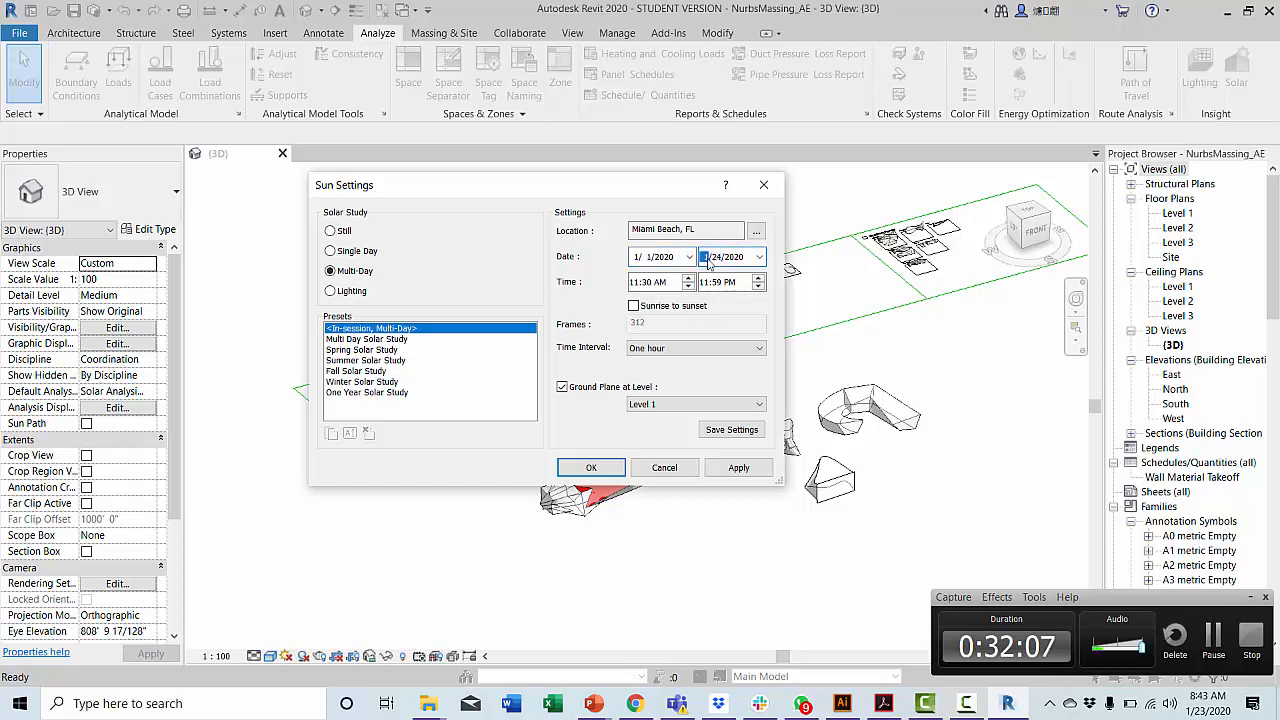
type("12")
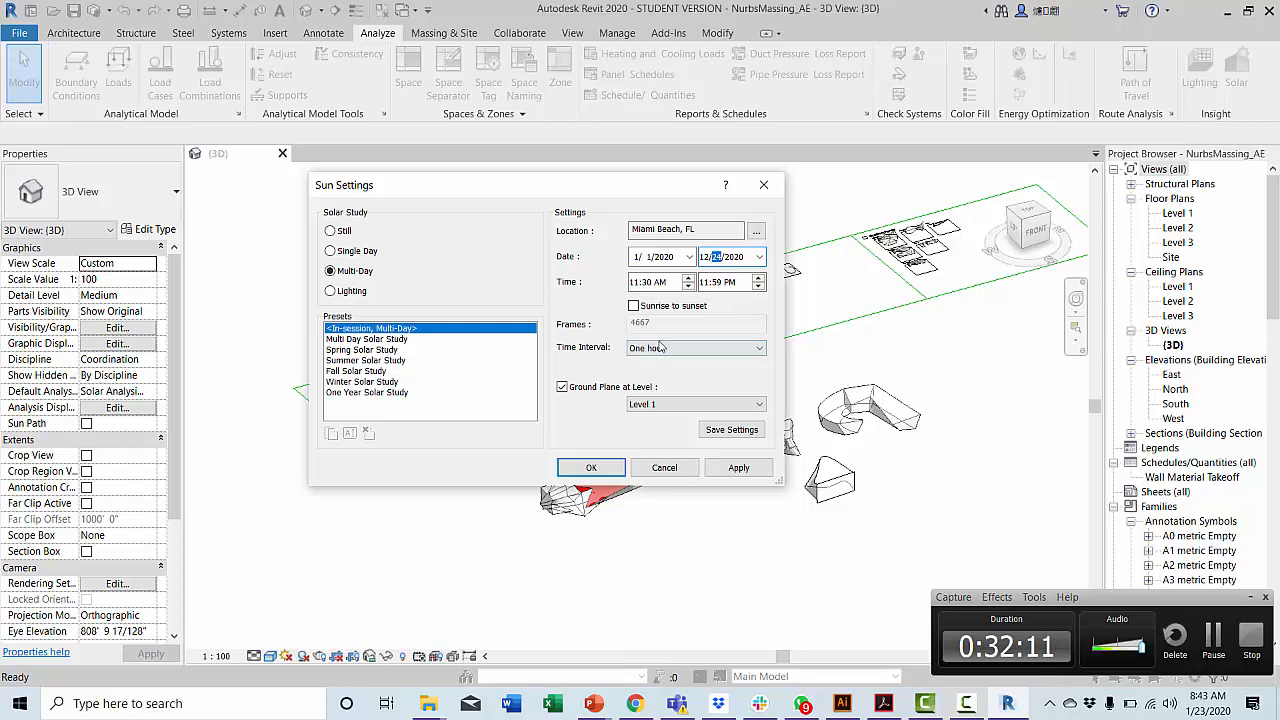
type("31")
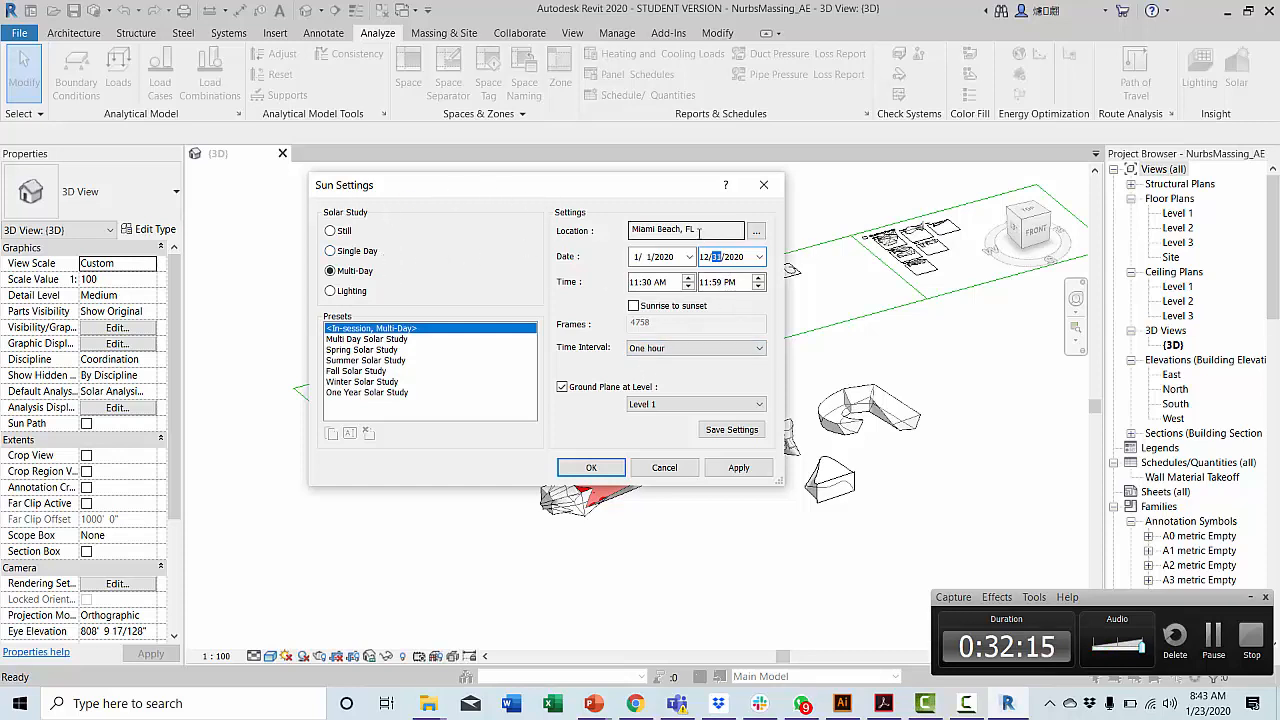
Switch the multi-day study's time range to Sunrise to sunset and accept the Sun Settings.
left_click(664, 283)
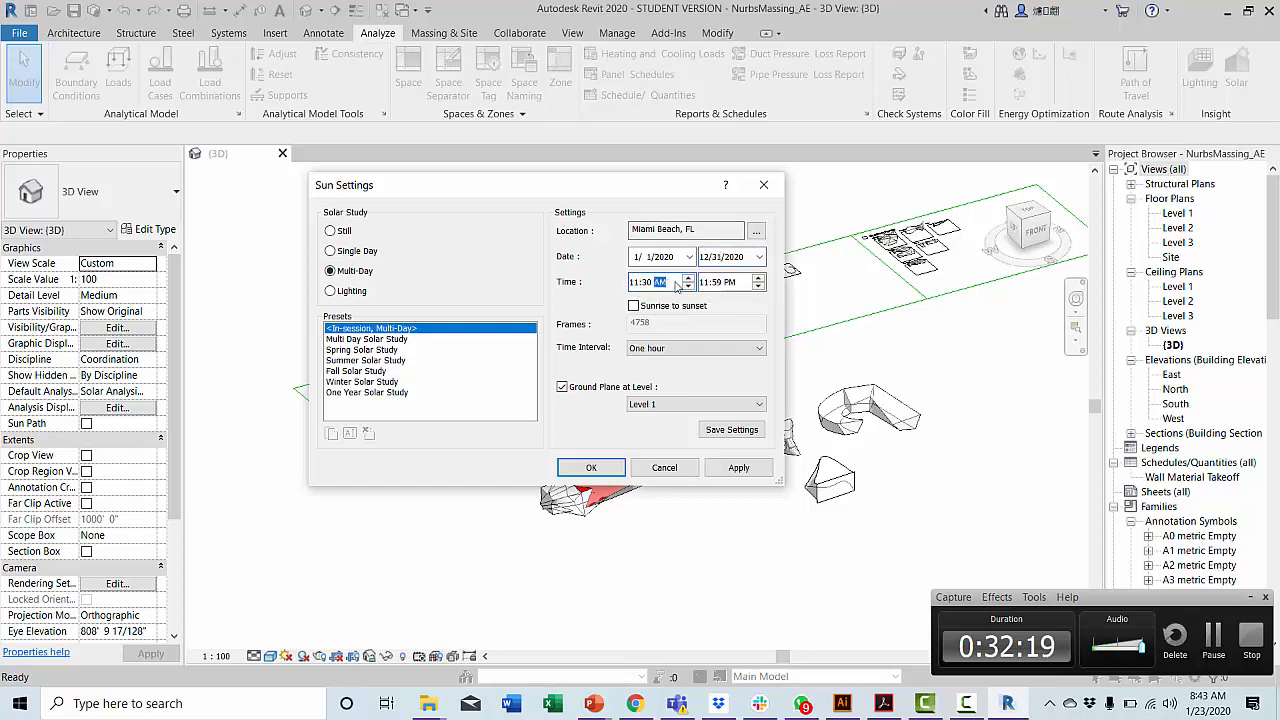
left_click(633, 305)
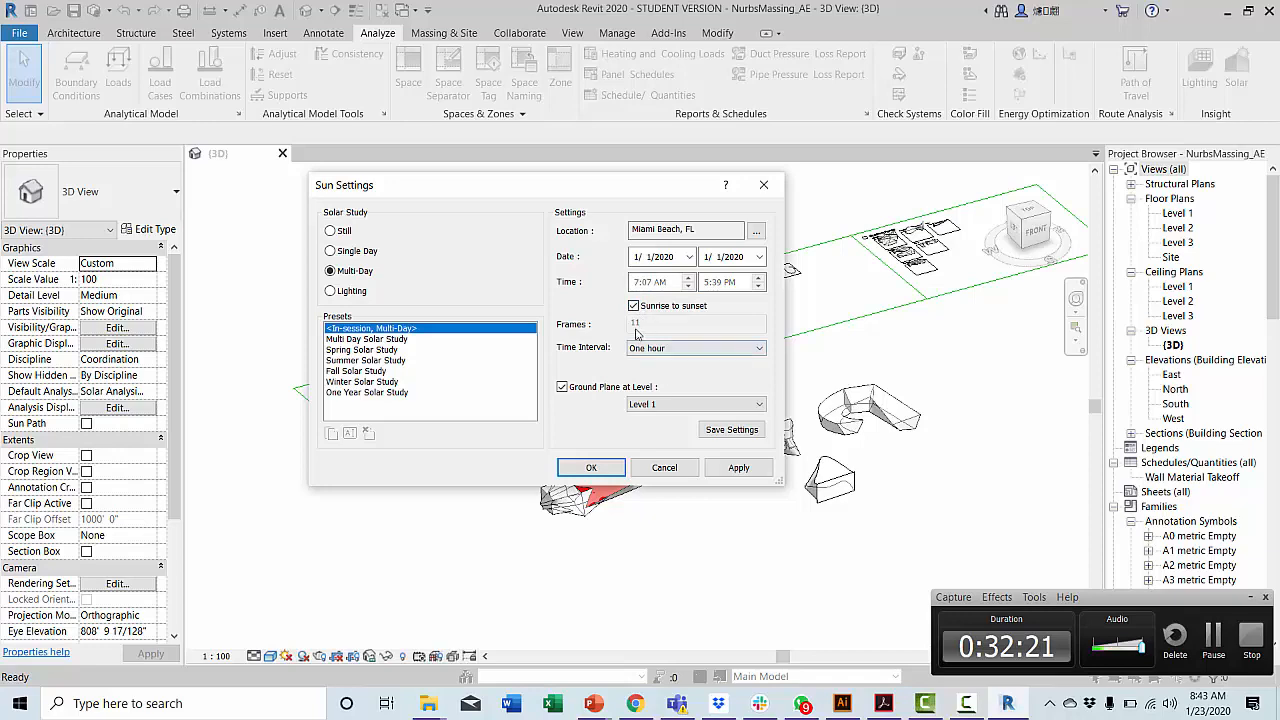
left_click(590, 468)
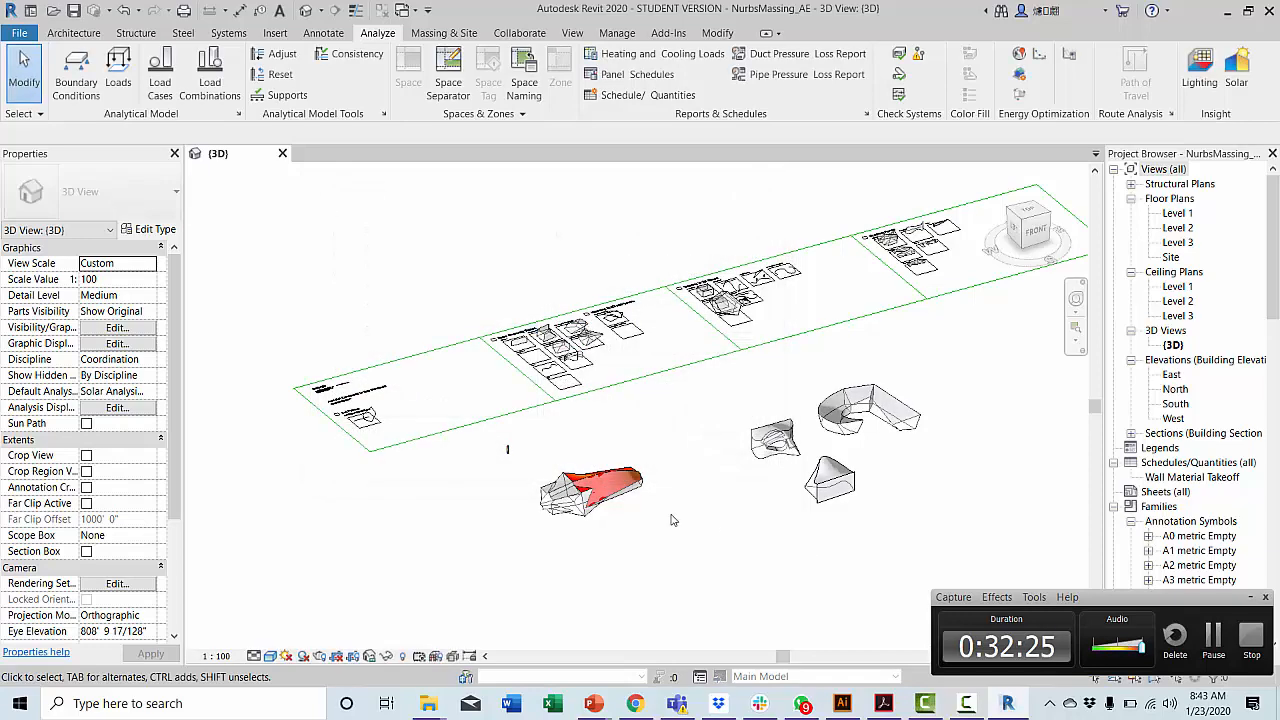
Reopen the Insight Solar Analysis and apply the Custom study settings with the analysis period kept on <use sun settings>.
middle_click_drag(673, 518, 626, 520, "shift")
left_click(1237, 75)
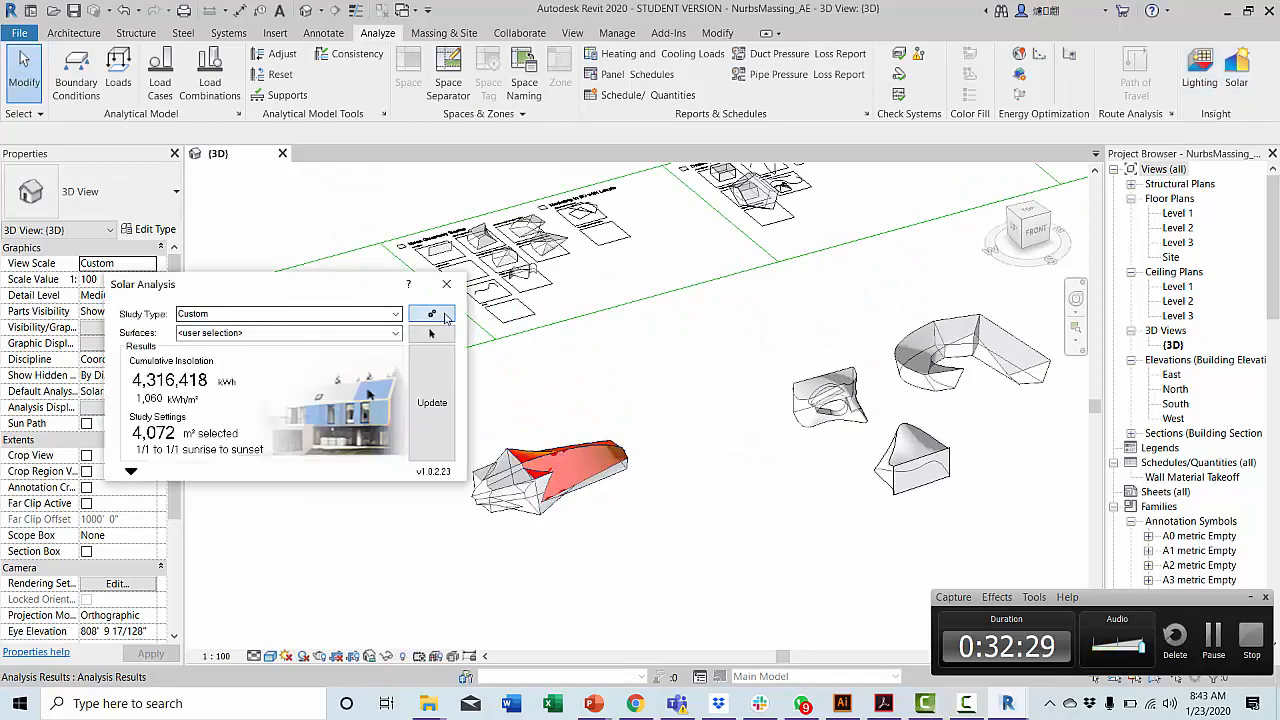
left_click(444, 316)
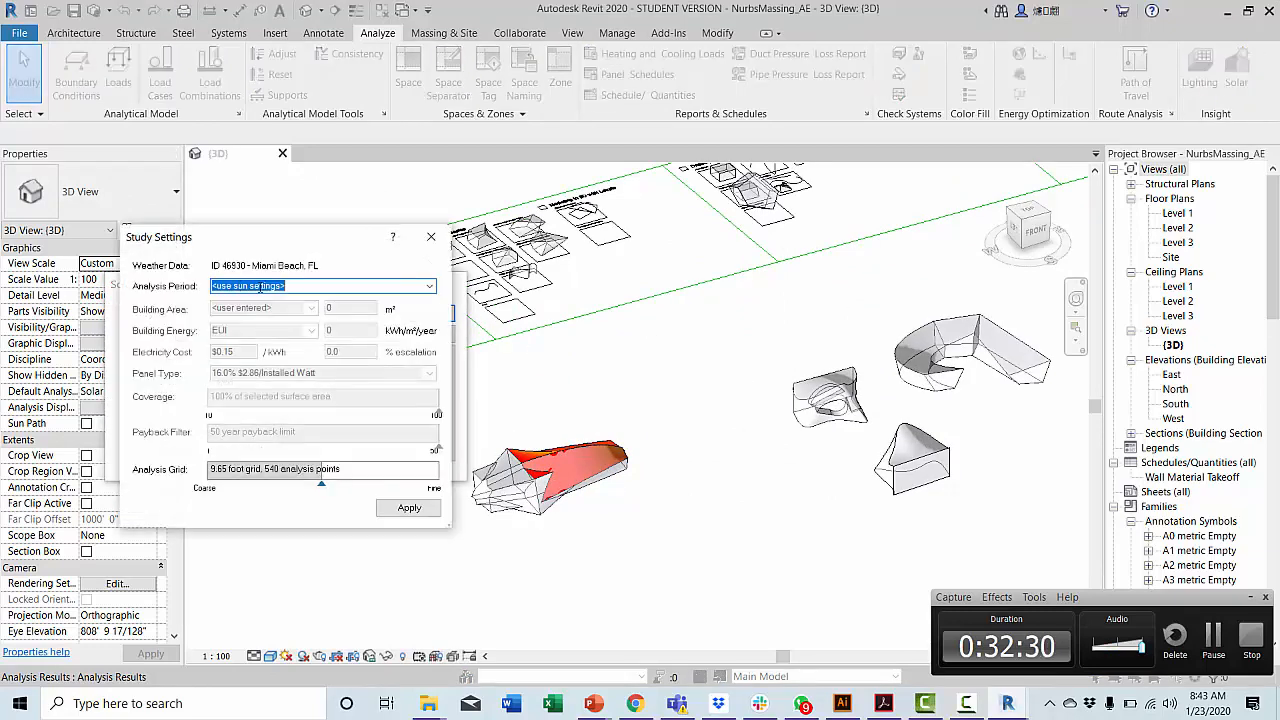
left_click(409, 507)
Restart the <user selection> of analysis surfaces, add more faces all around the twisted mass, and finish the selection.
left_click(342, 333)
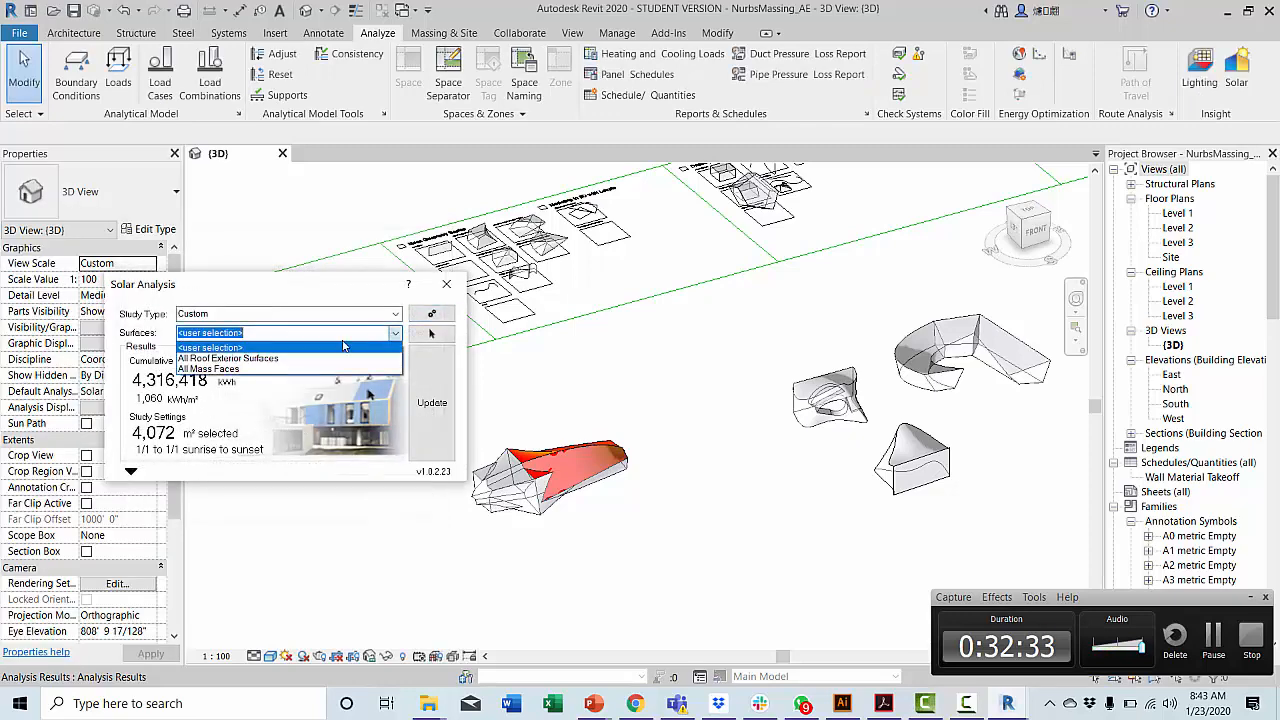
left_click(360, 347)
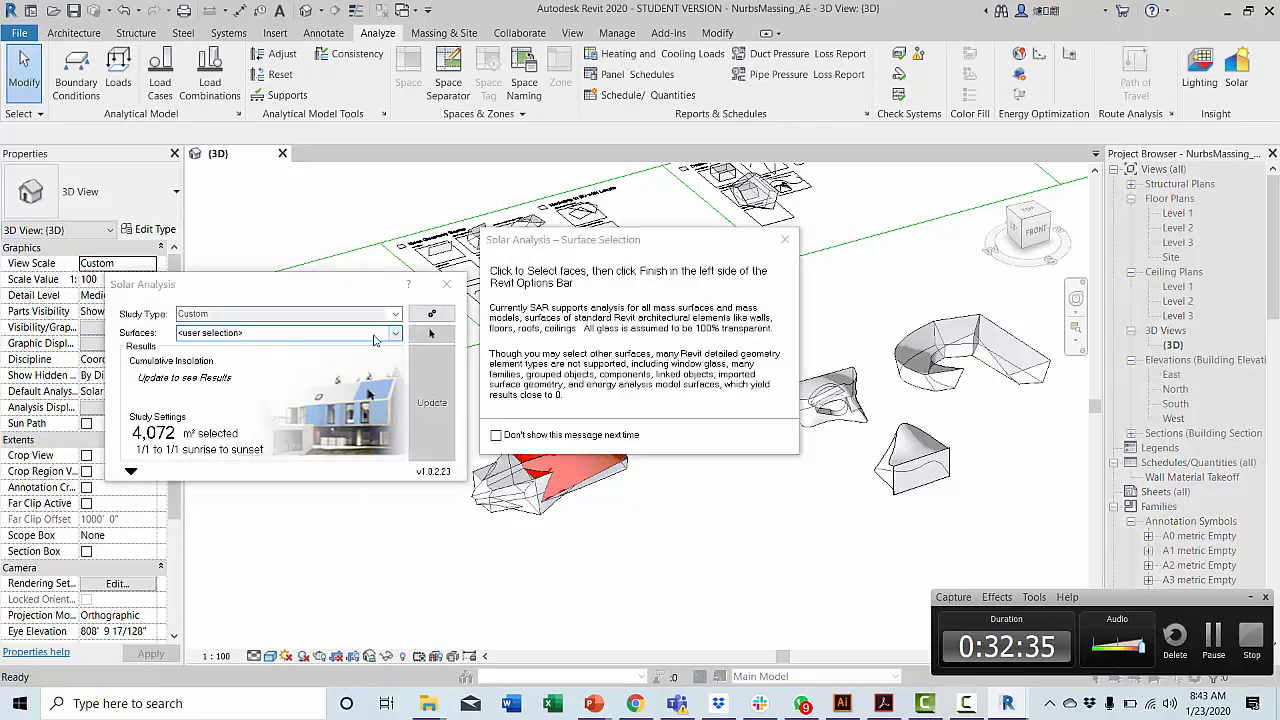
left_click(784, 241)
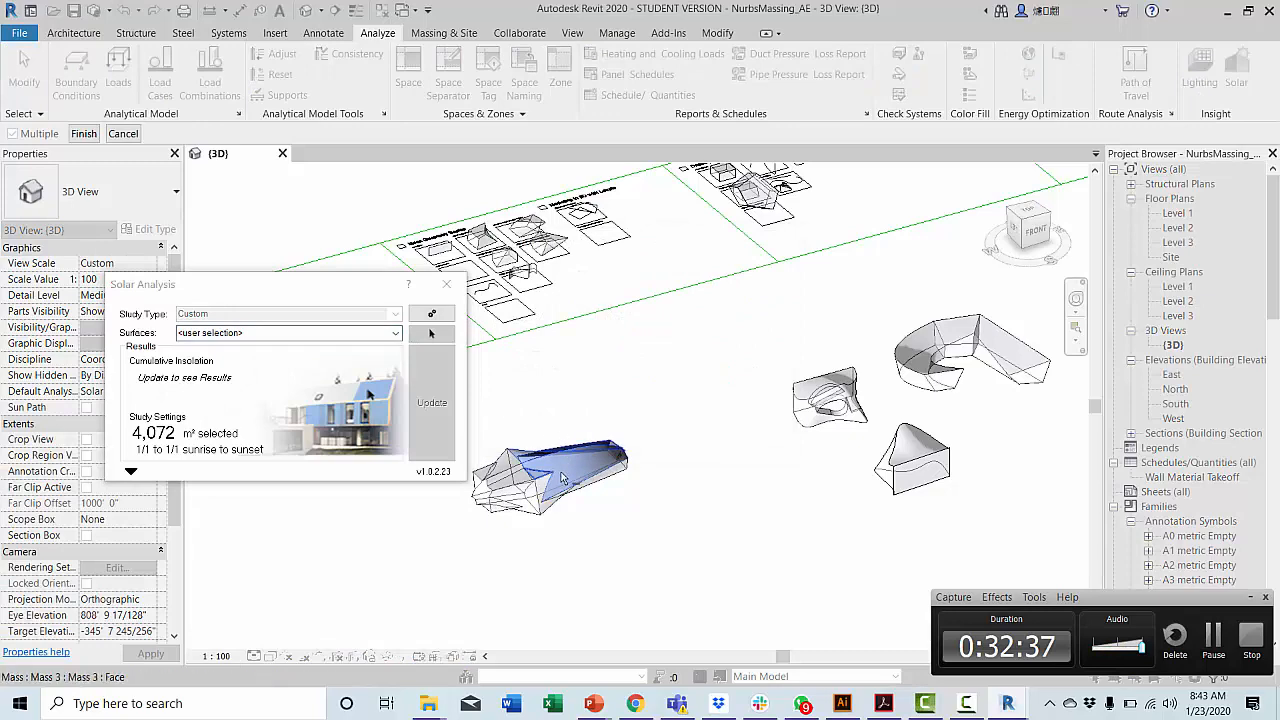
scroll(770, 374, "up", 5)
scroll(766, 372, "up", 4)
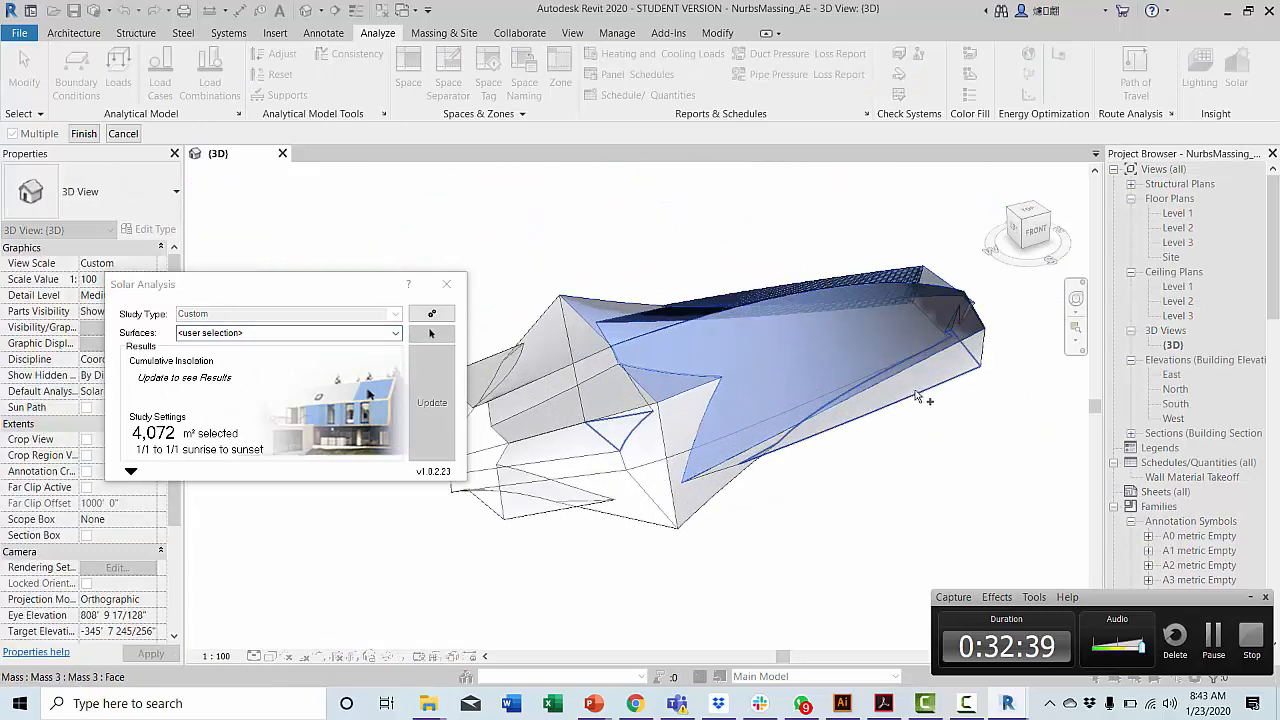
middle_click_drag(700, 380, 790, 400, "shift")
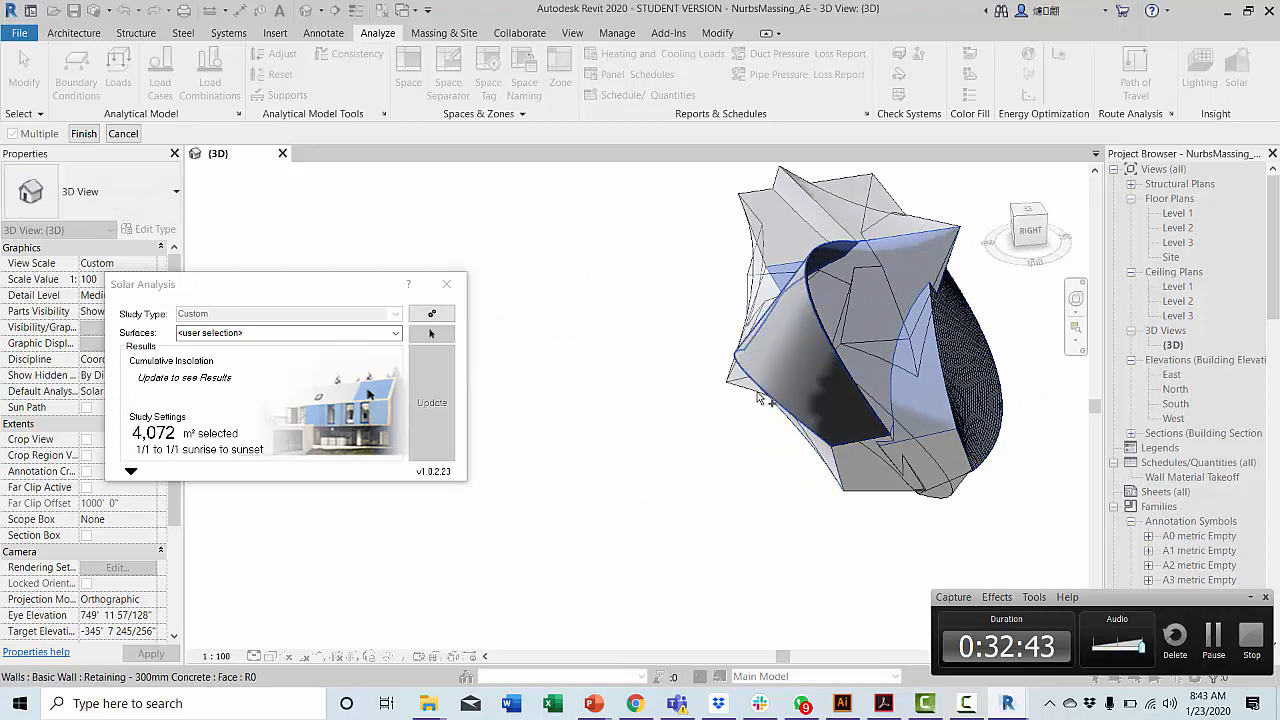
left_click(395, 335)
left_click(395, 335)
middle_click_drag(607, 418, 938, 418, "shift")
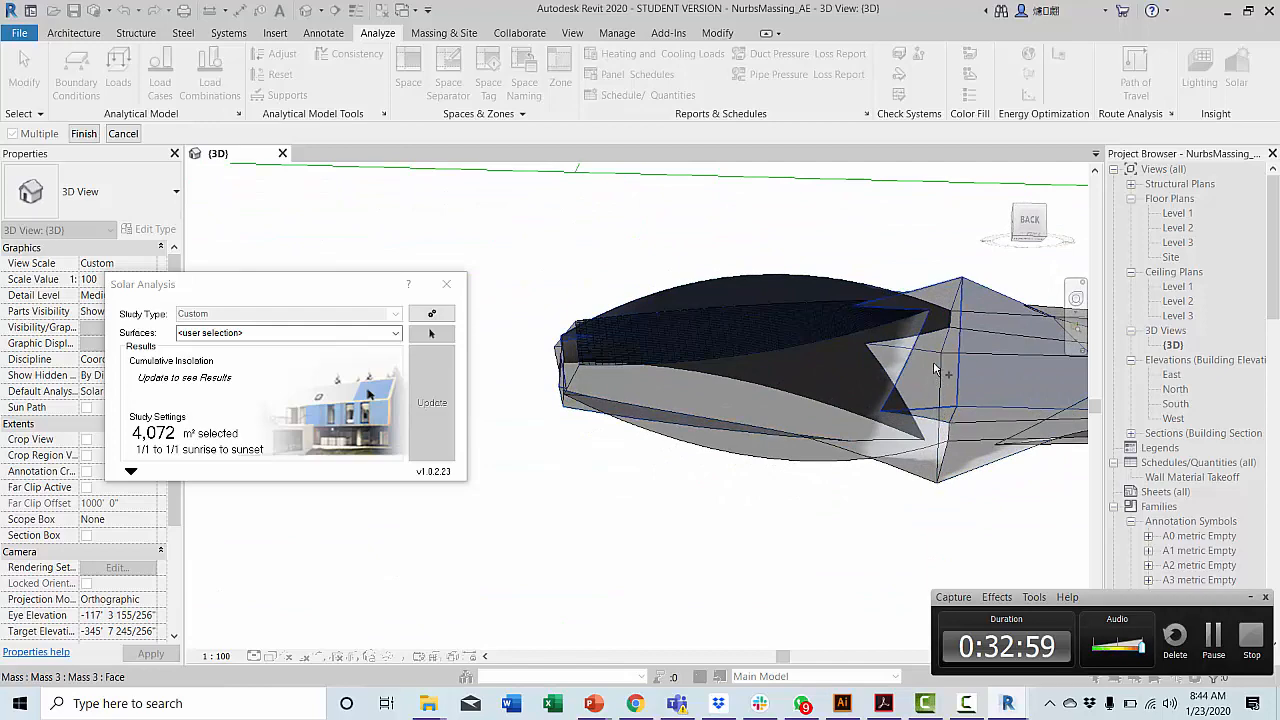
middle_click_drag(931, 375, 631, 535, "shift")
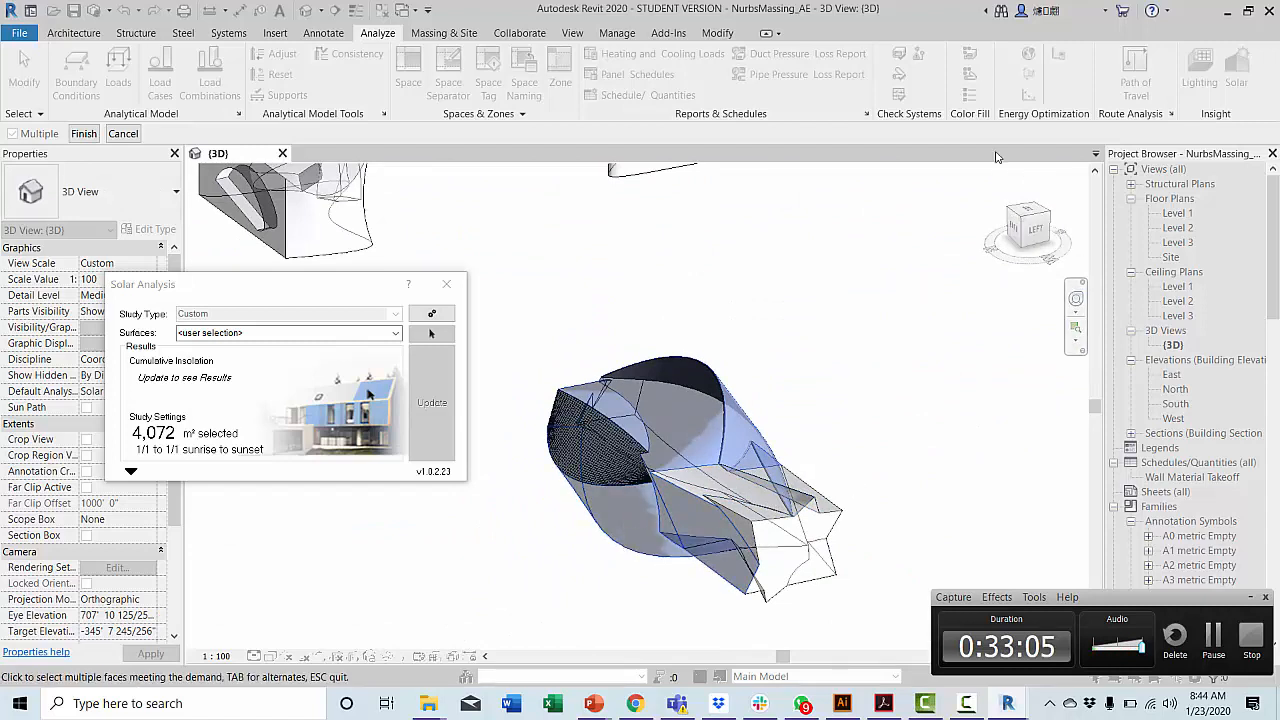
left_click(83, 133)
Update the solar analysis for the selected faces and inspect the insolation colours around the twisted mass.
left_click(441, 400)
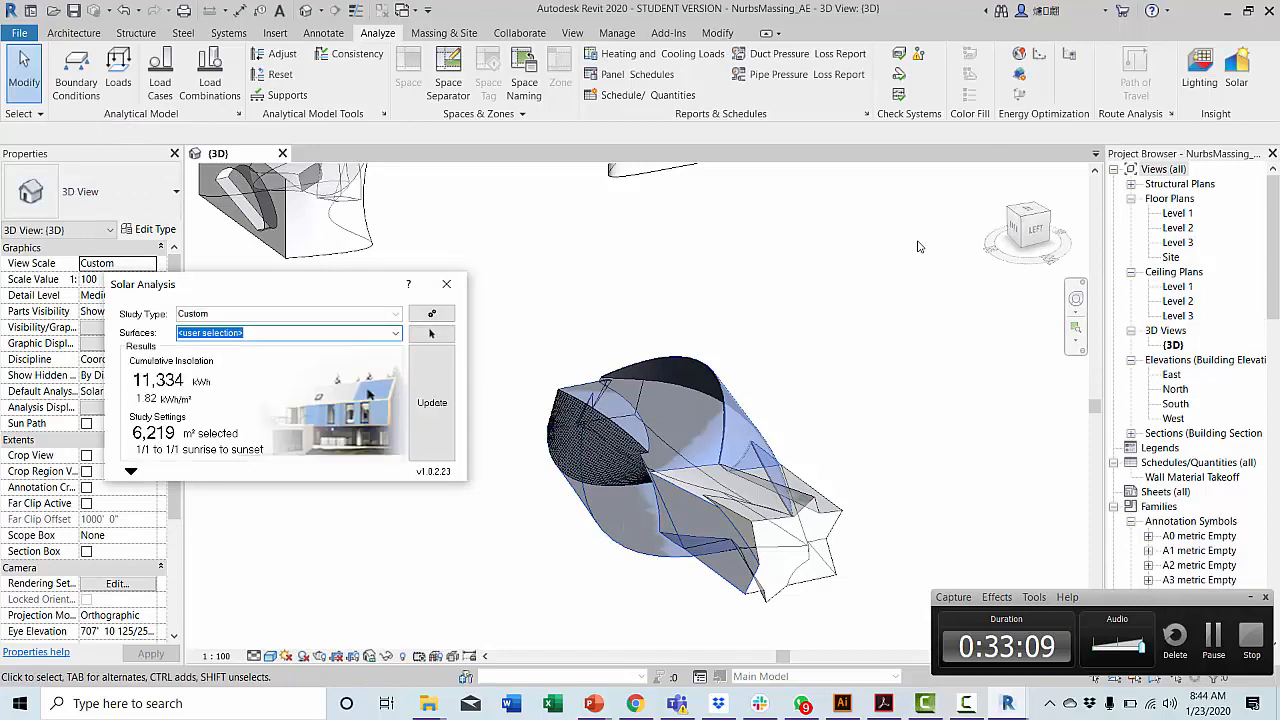
middle_click_drag(658, 555, 600, 580, "shift")
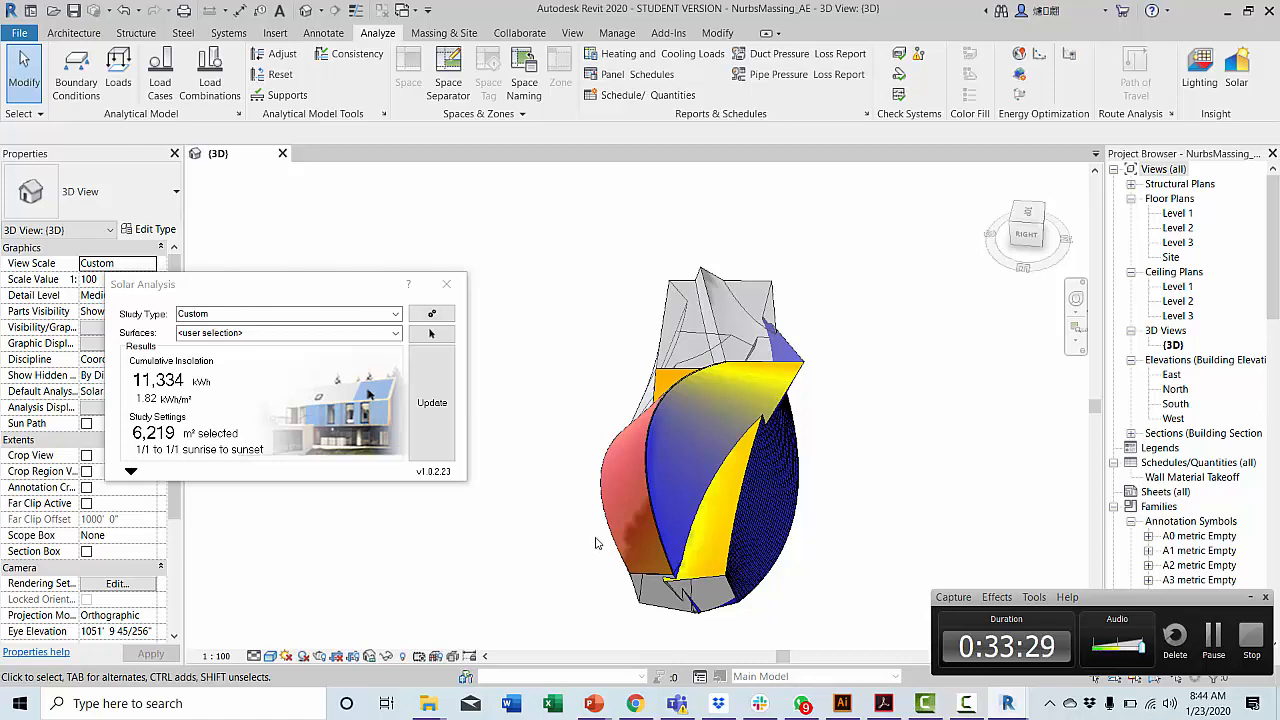
middle_click_drag(597, 541, 655, 522, "shift")
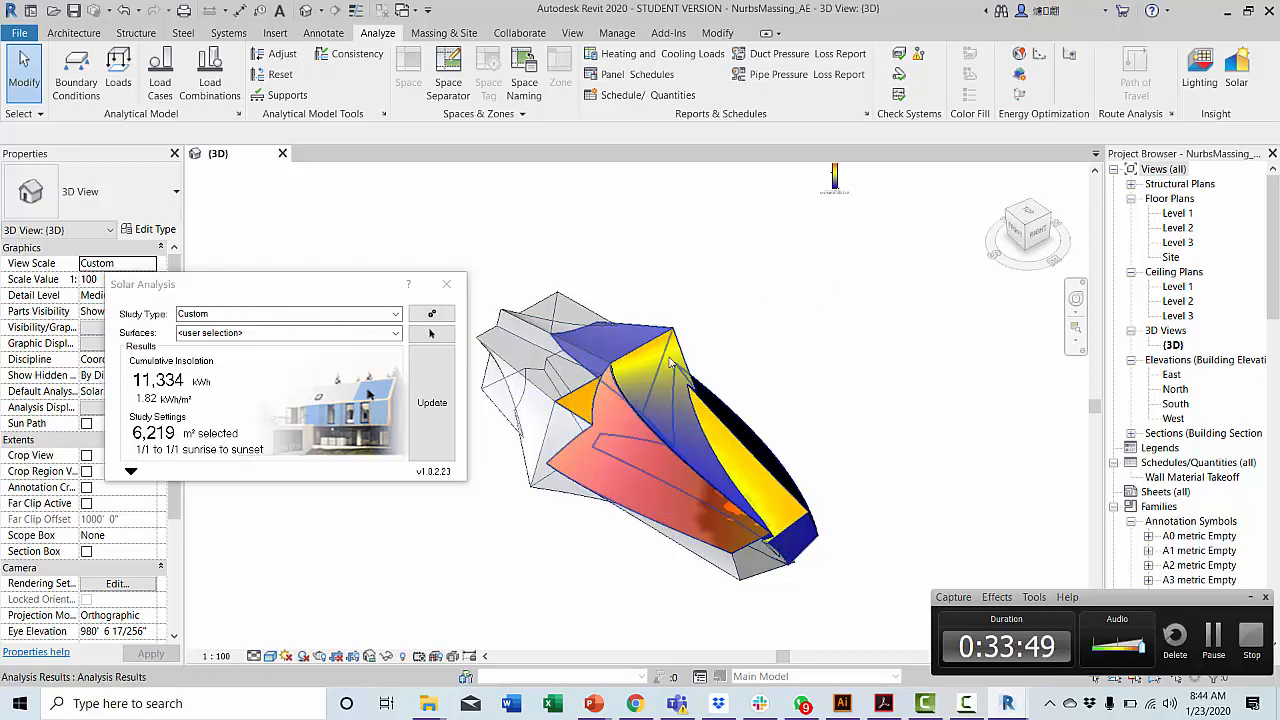
middle_click_drag(705, 463, 592, 463, "shift")
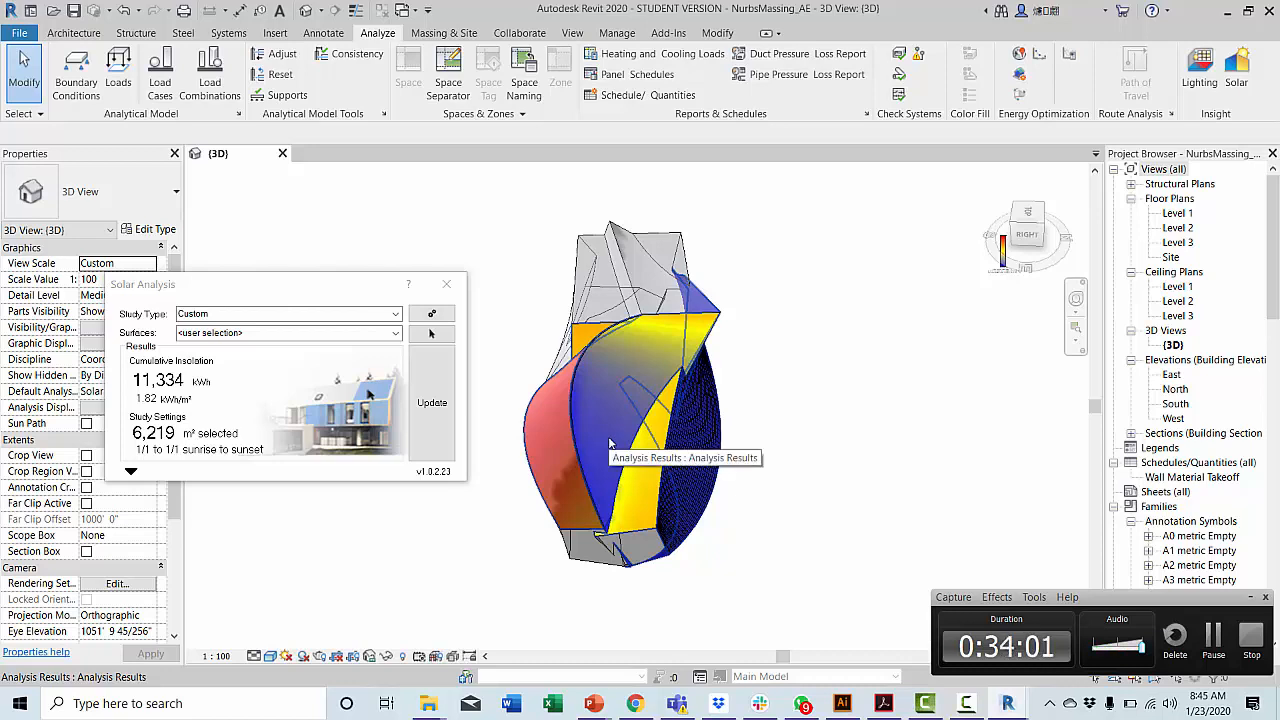
middle_click_drag(598, 444, 620, 474, "shift")
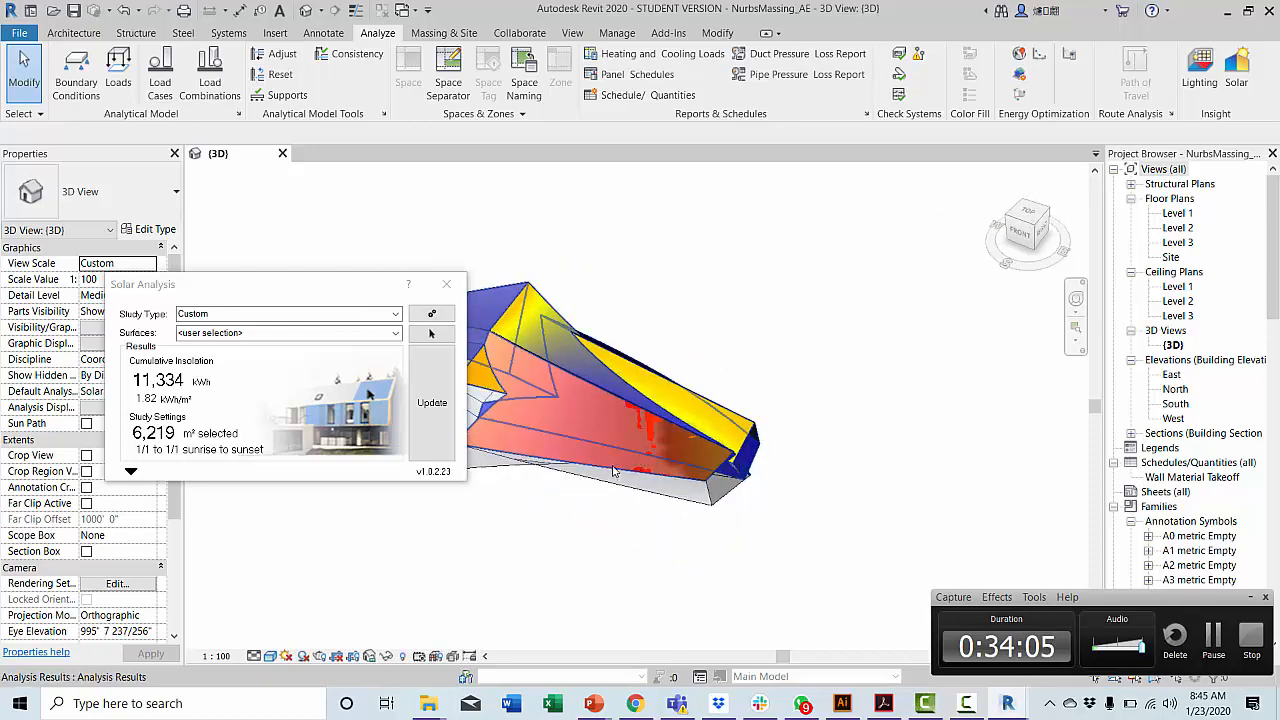
left_click(620, 474)
left_click(867, 382)
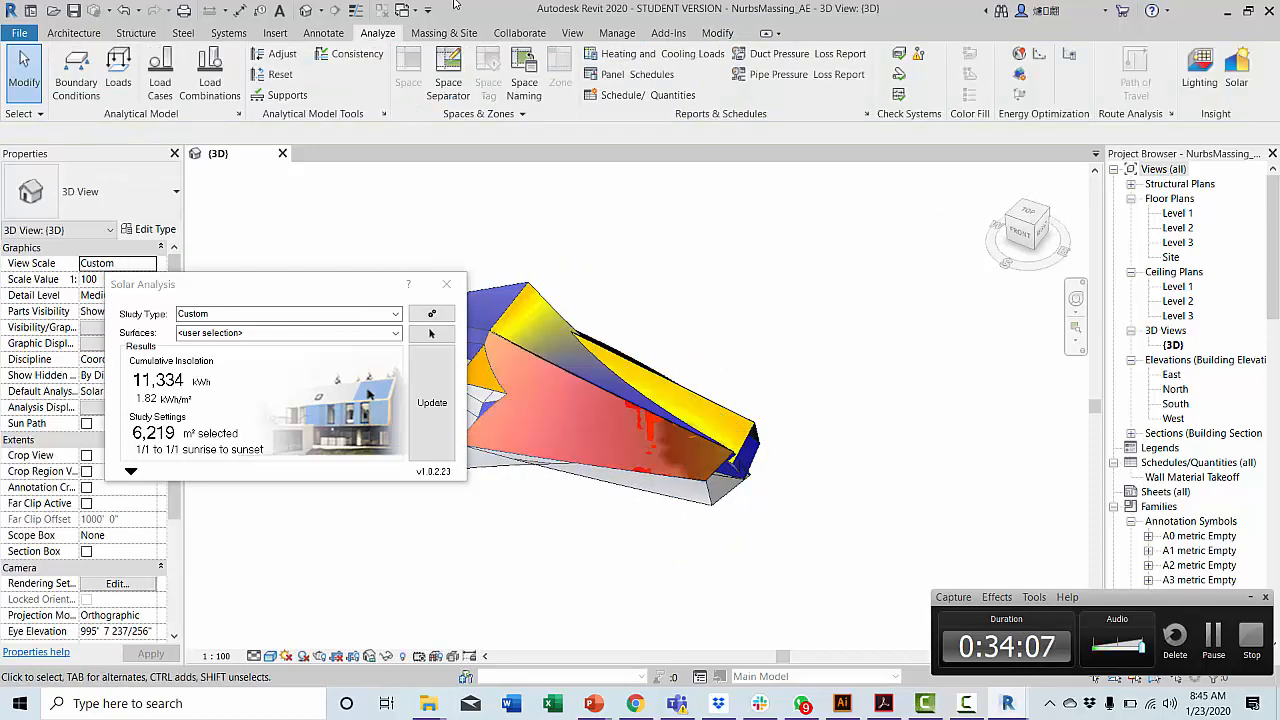
Open the advanced energy settings through the Energy Settings in Project Information.
left_click(616, 33)
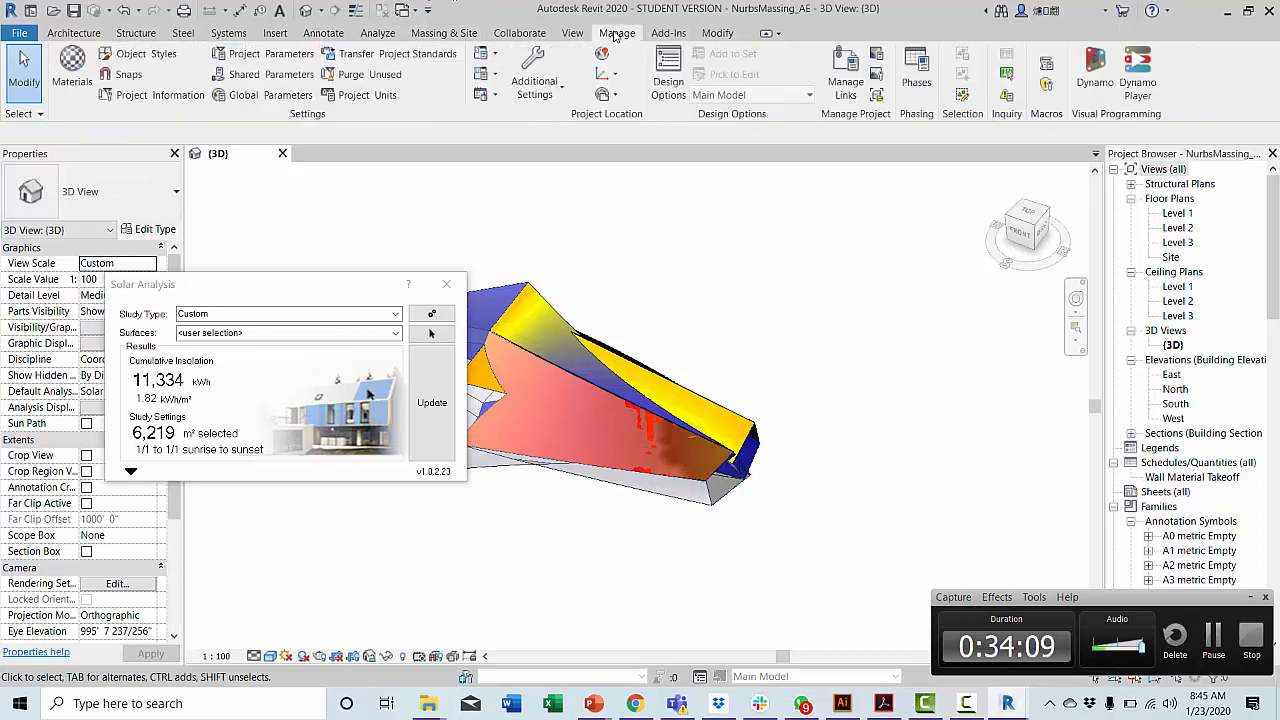
left_click(150, 95)
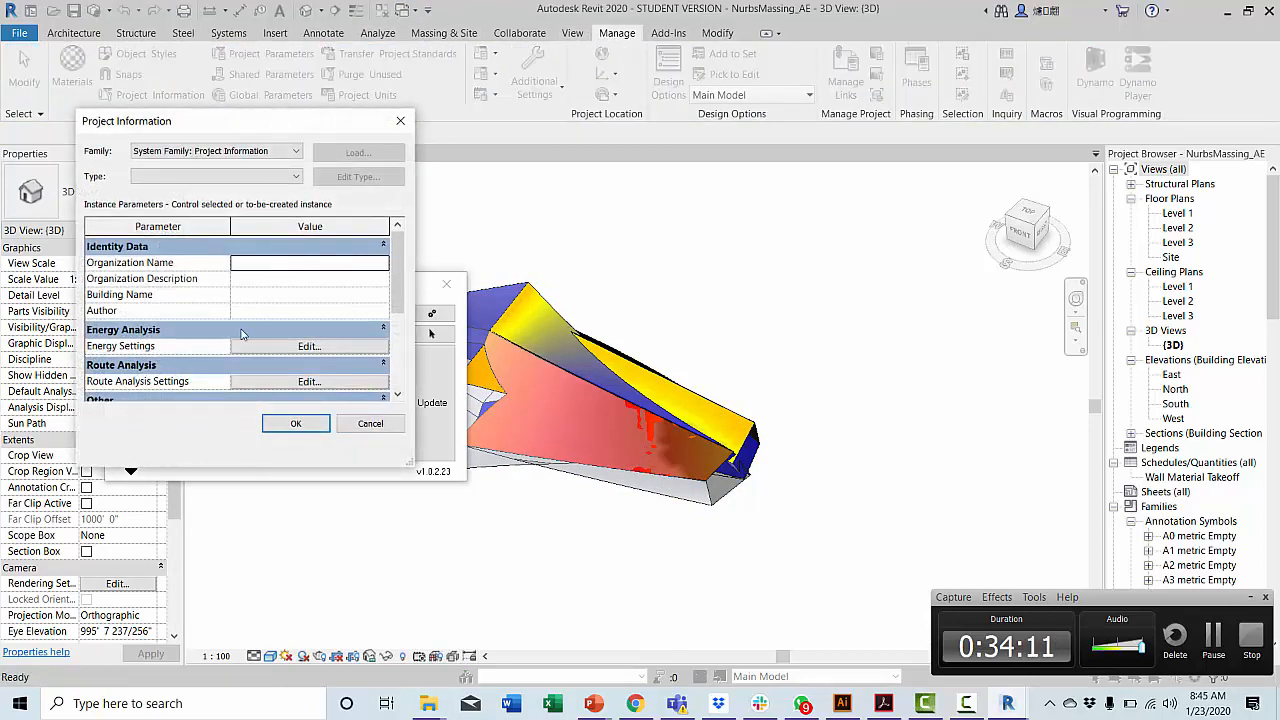
scroll(339, 306, "down", 2)
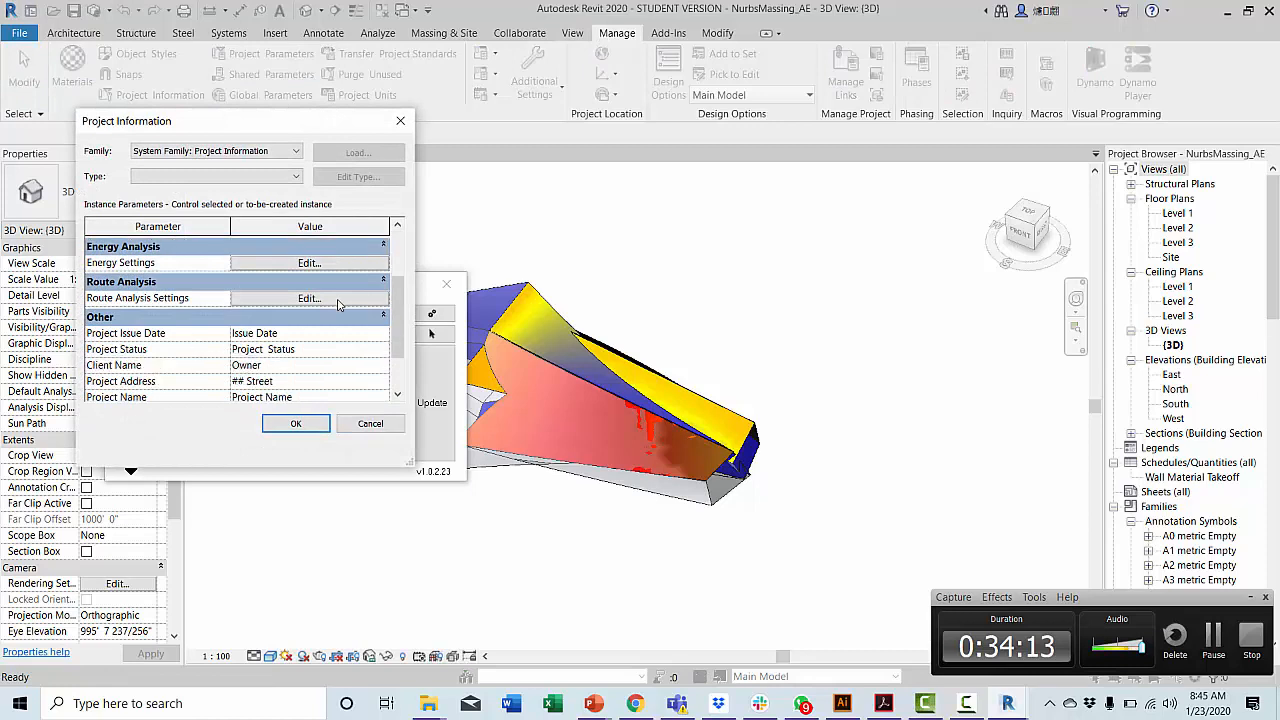
left_click(370, 263)
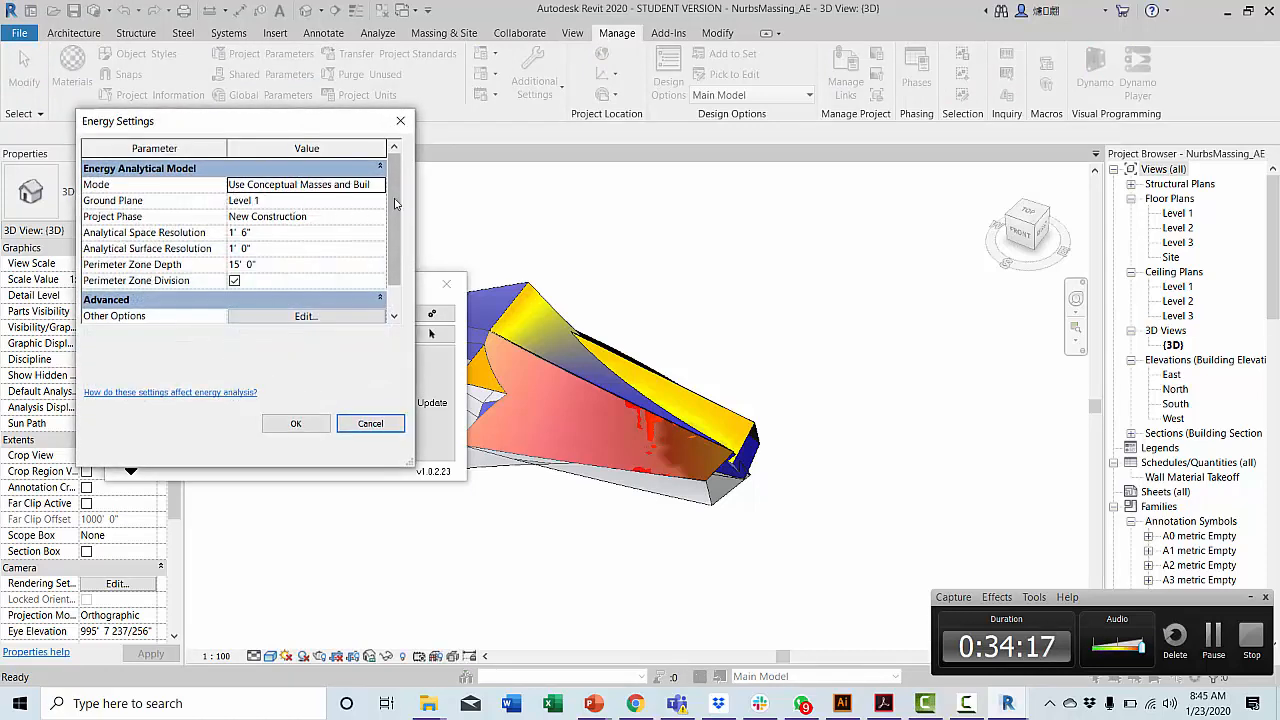
scroll(330, 270, "down", 1)
left_click(306, 300)
Set the Building Type to School or University in the advanced options and accept both energy settings dialogs.
scroll(258, 240, "down", 2)
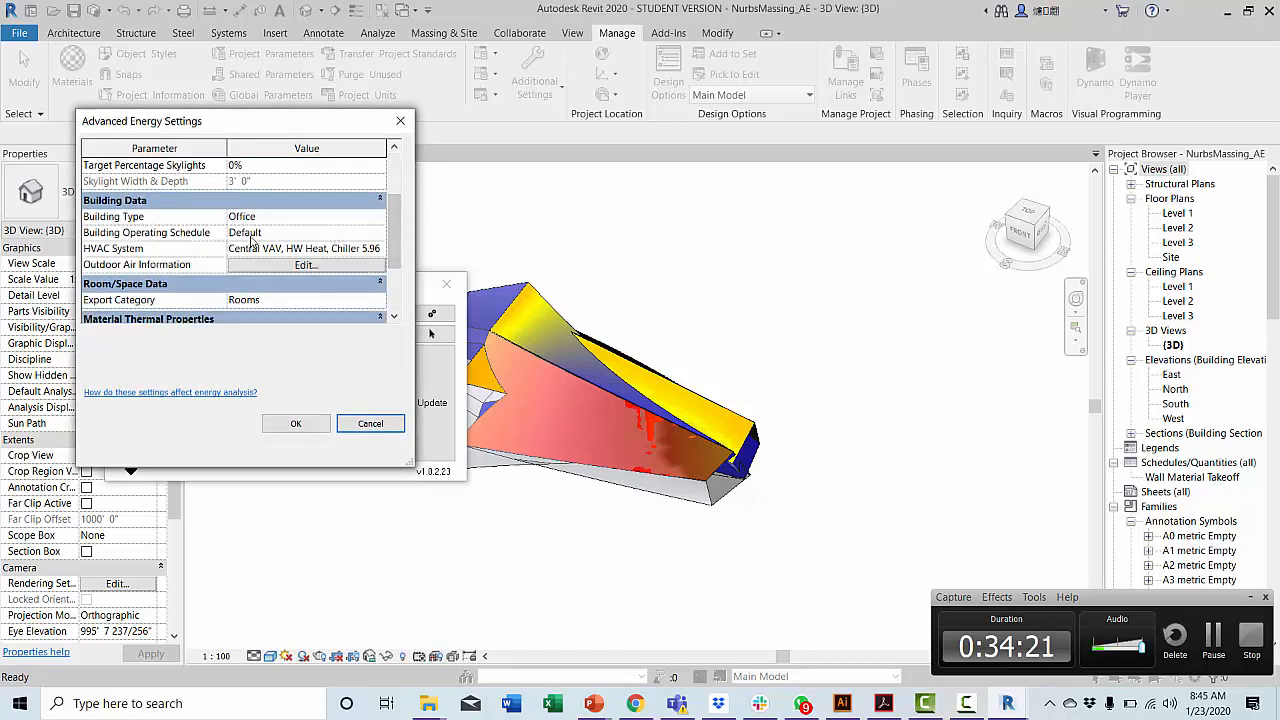
scroll(360, 248, "up", 2)
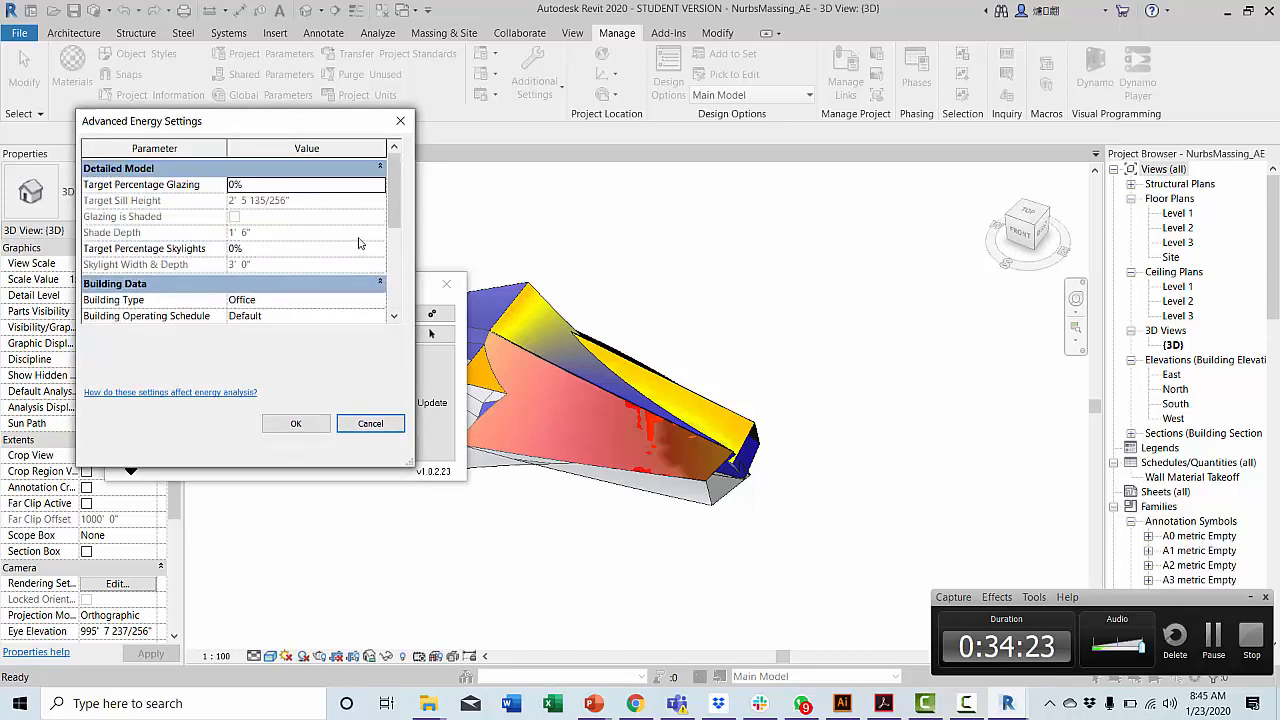
scroll(363, 248, "down", 3)
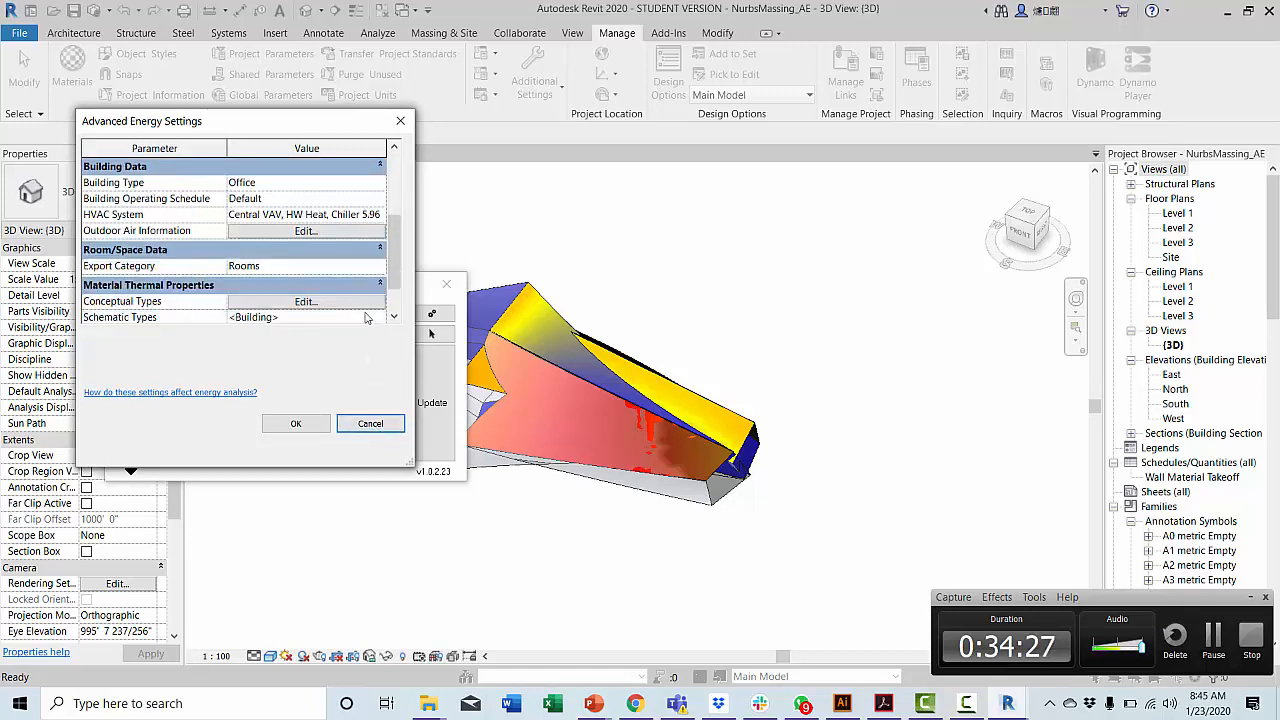
scroll(362, 318, "up", 1)
left_click(268, 218)
left_click(330, 216)
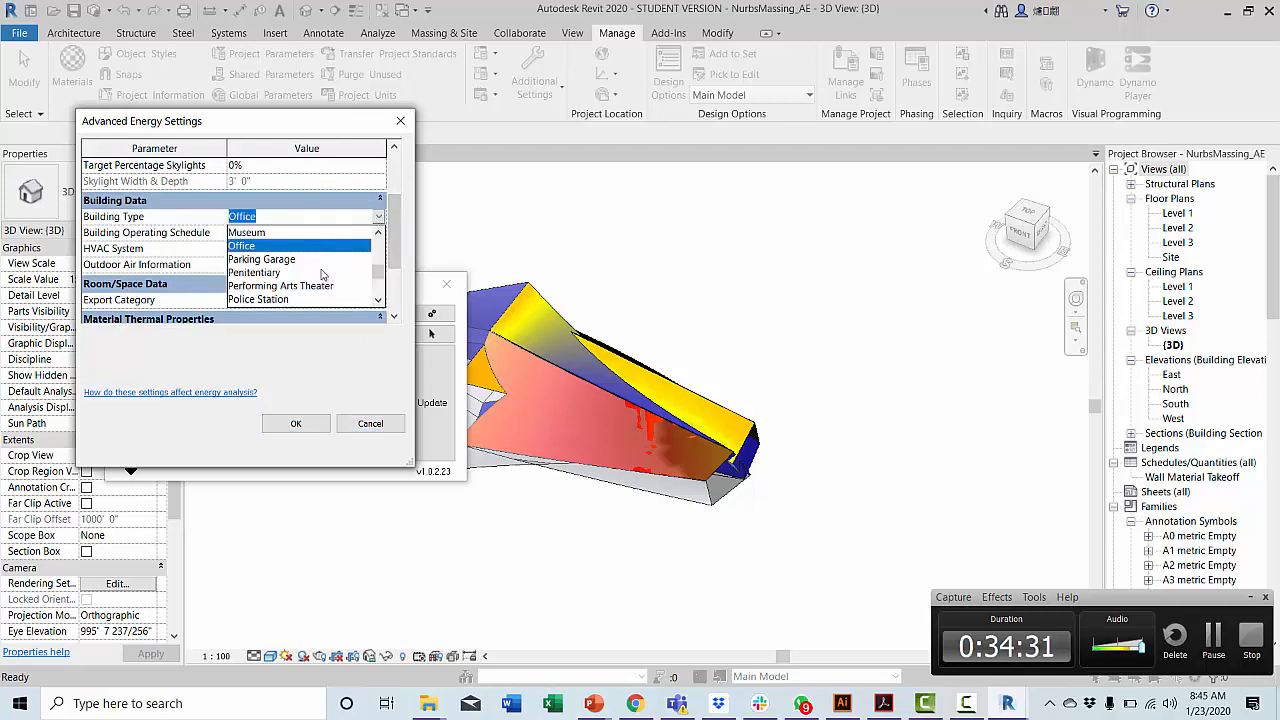
scroll(286, 285, "down", 2)
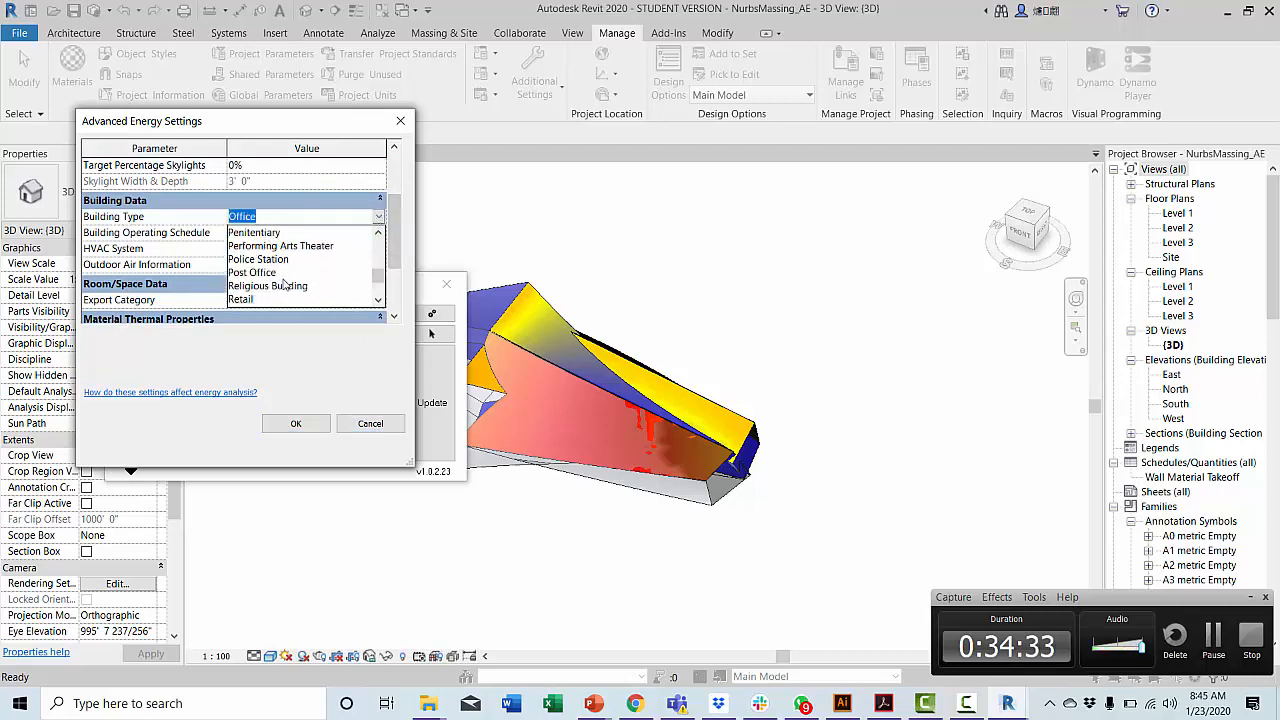
left_click(270, 272)
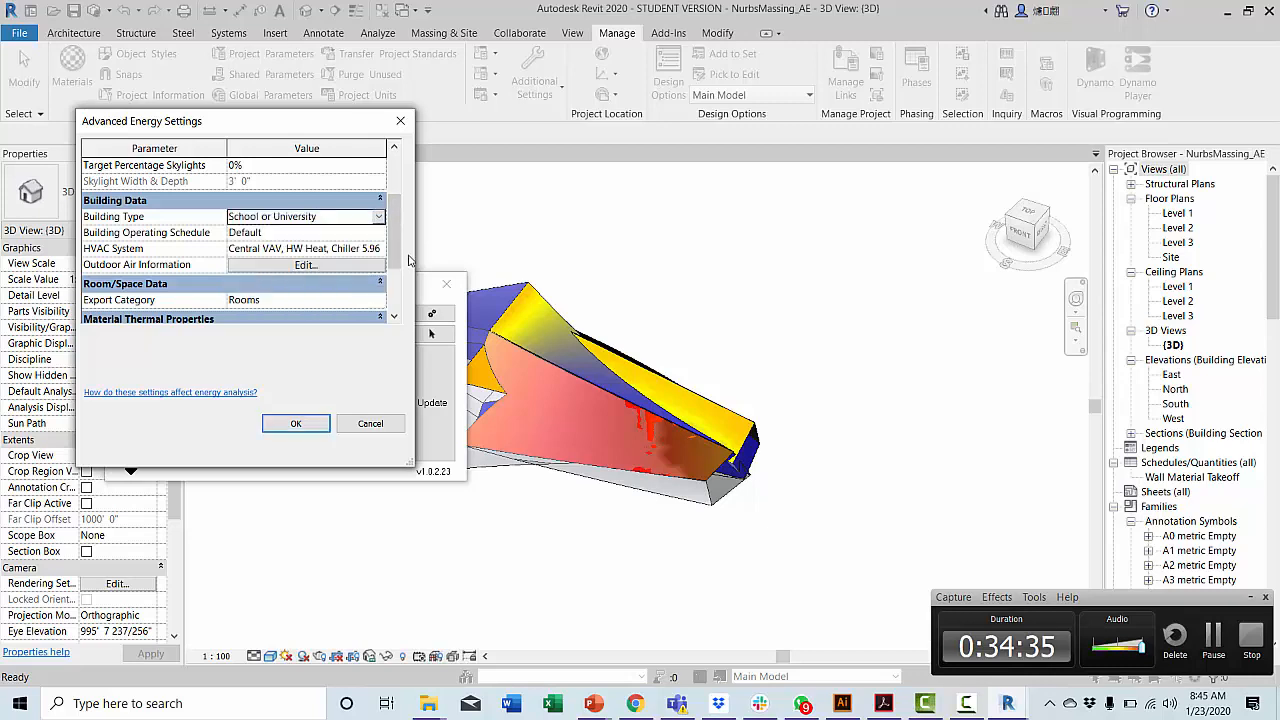
left_click(296, 424)
left_click(318, 423)
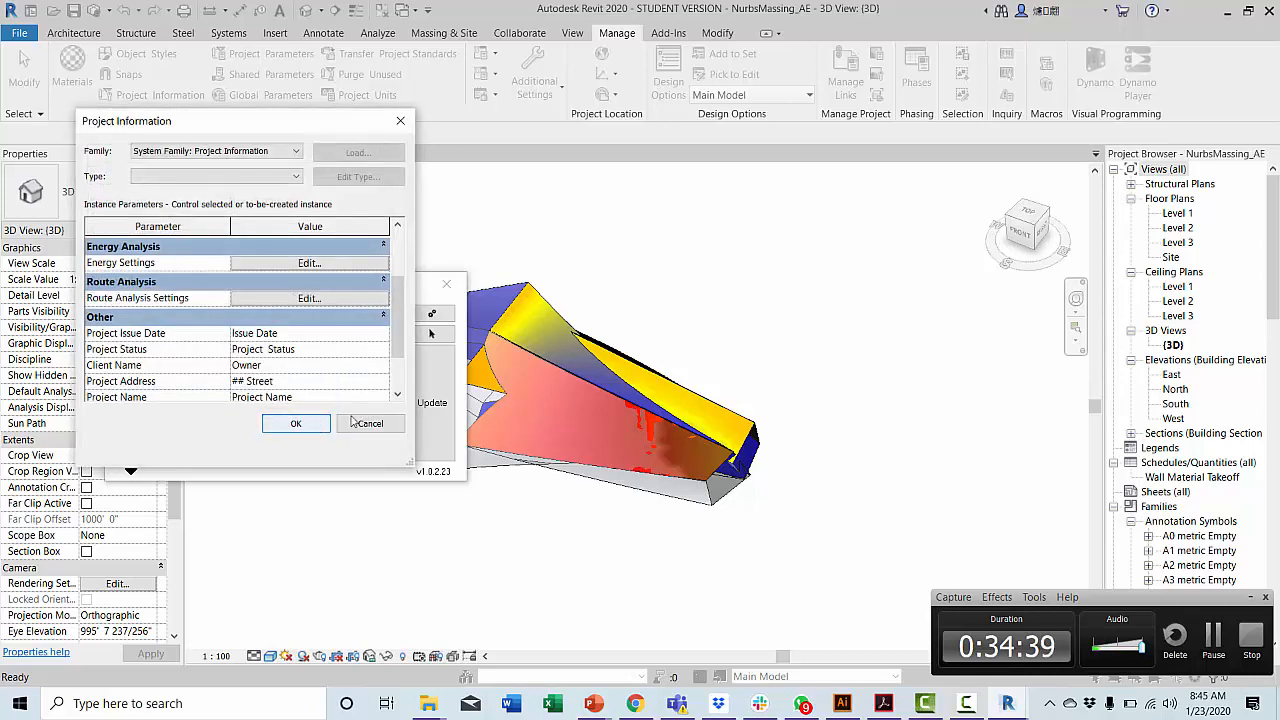
Cancel the Project Information dialog, view the whole analysed mass, and close the Solar Analysis dialog.
left_click(366, 422)
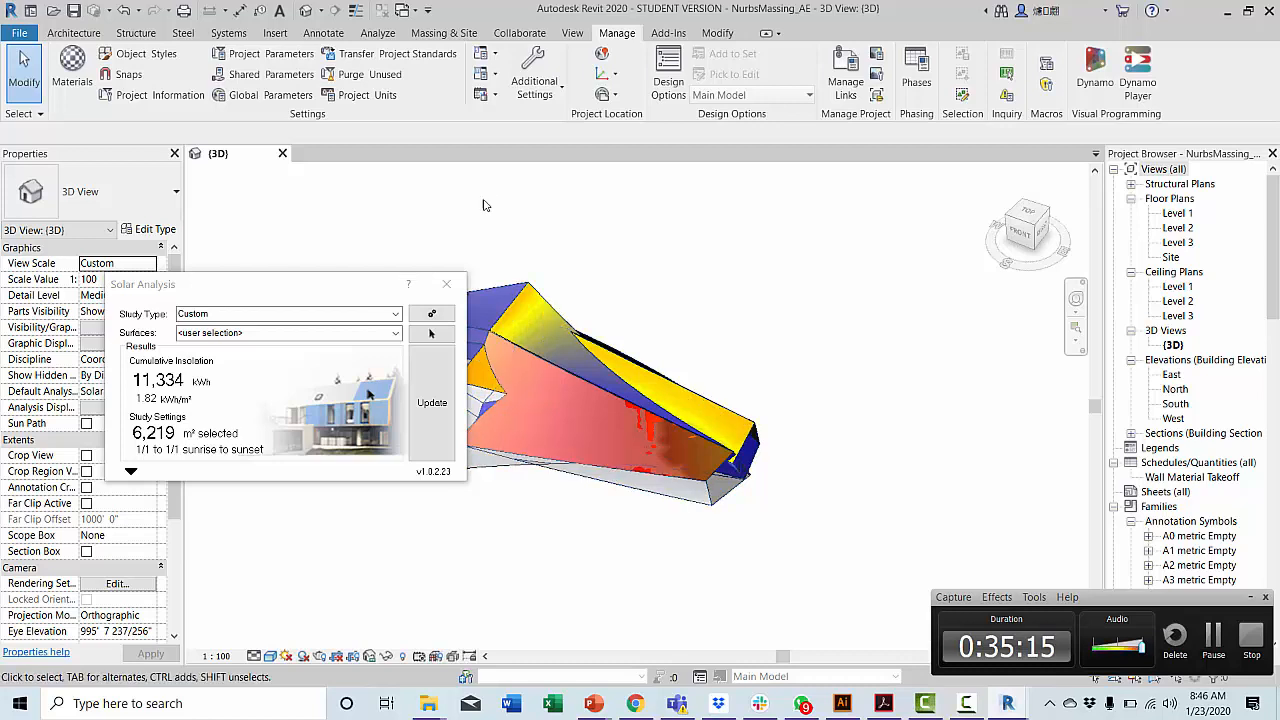
middle_click_drag(570, 381, 765, 366)
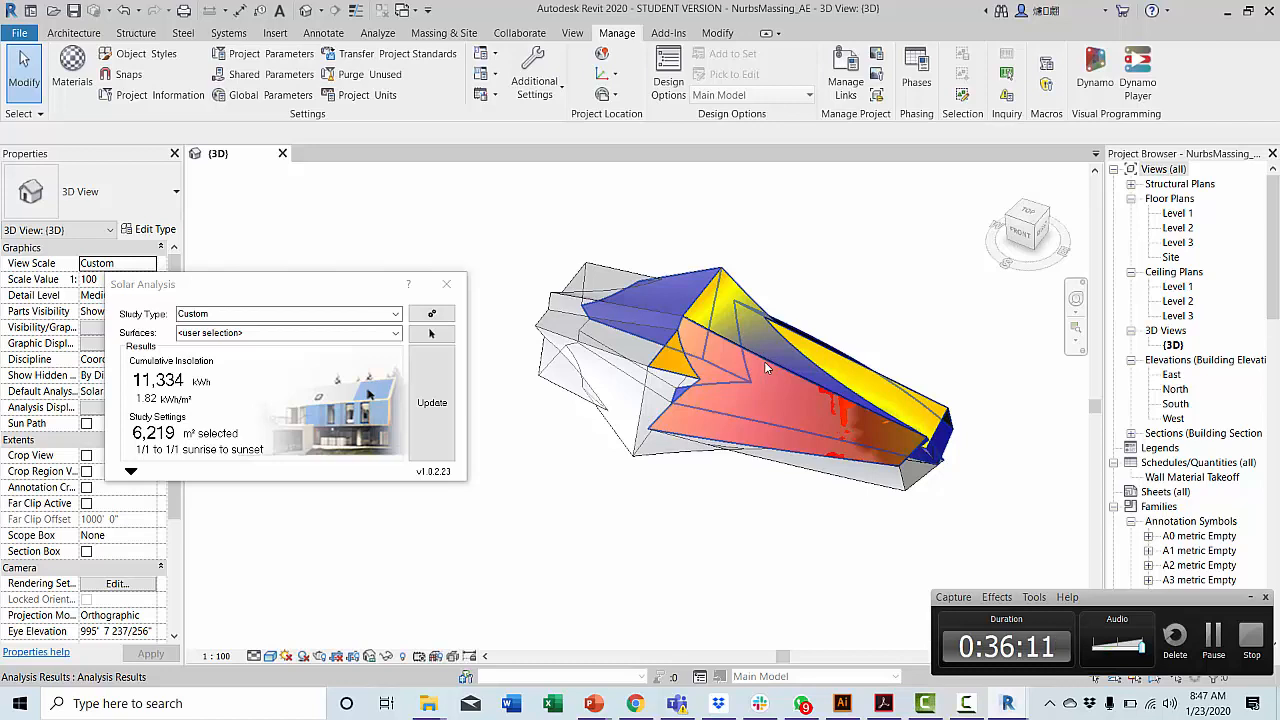
middle_click_drag(939, 333, 908, 334)
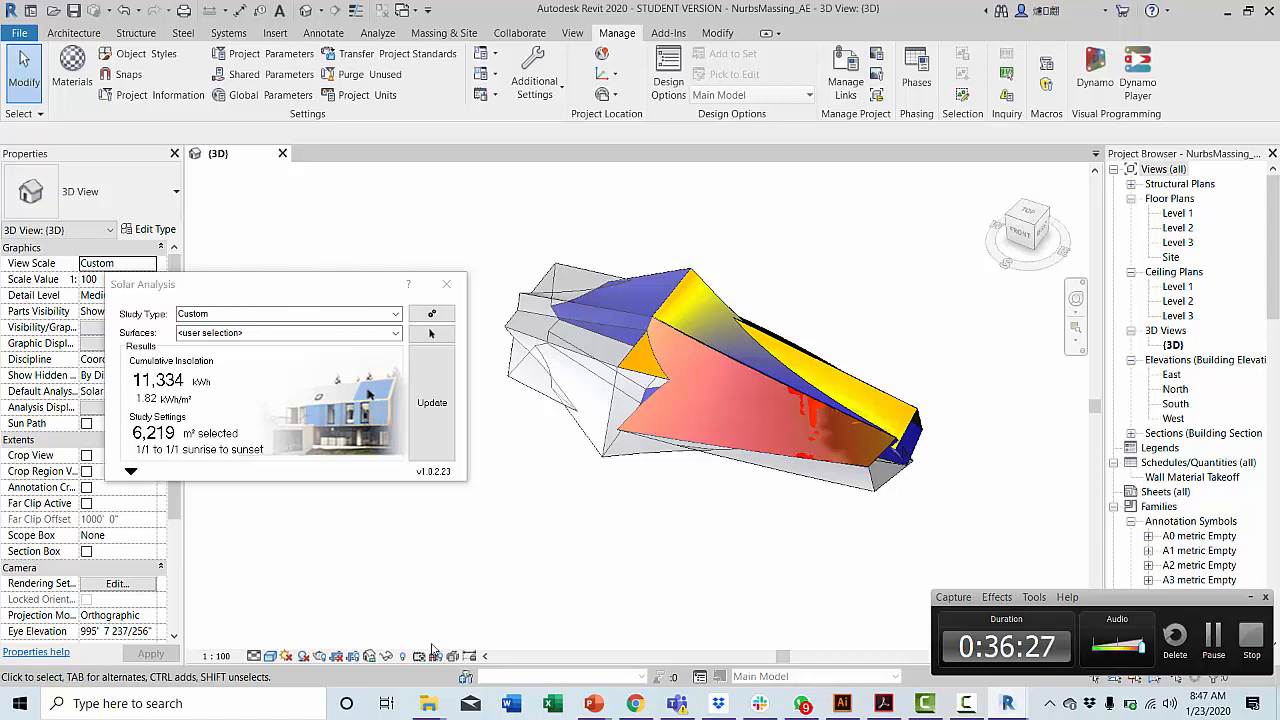
left_click(446, 284)
Open the Sun Settings without saving the project, review the Multi-Day study for Miami Beach, FL, and close them.
left_click(286, 656)
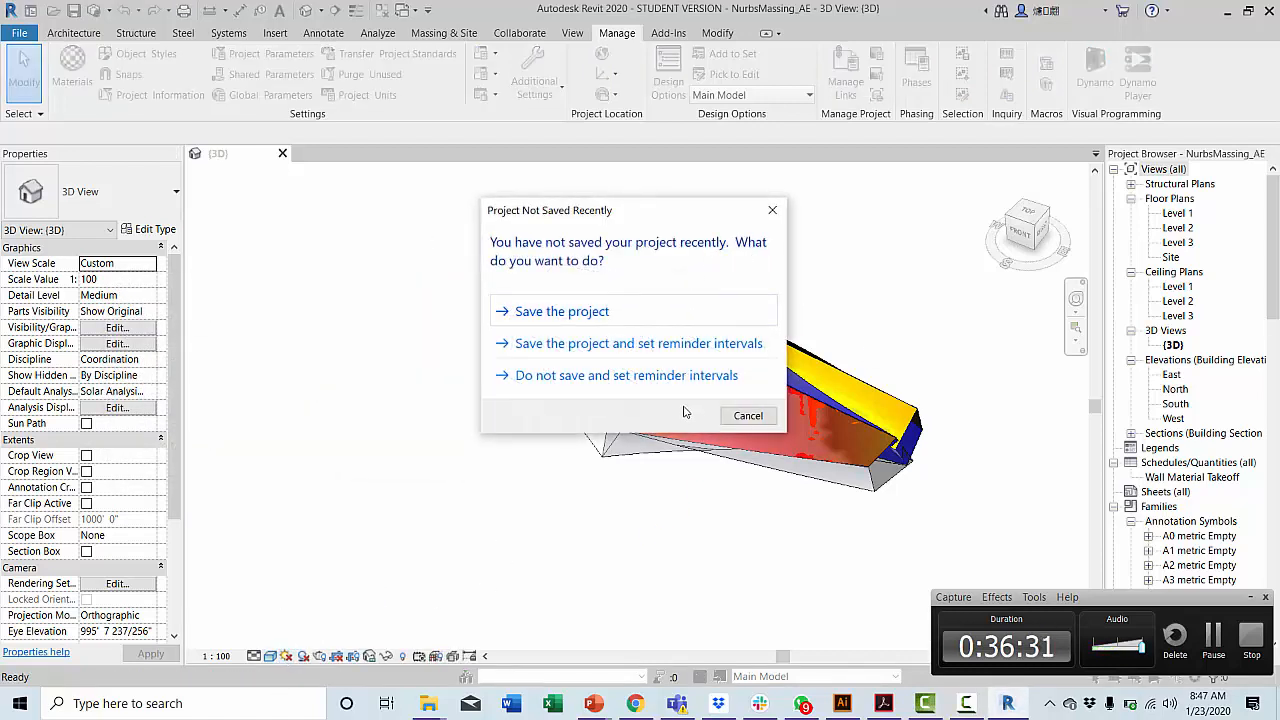
left_click(748, 415)
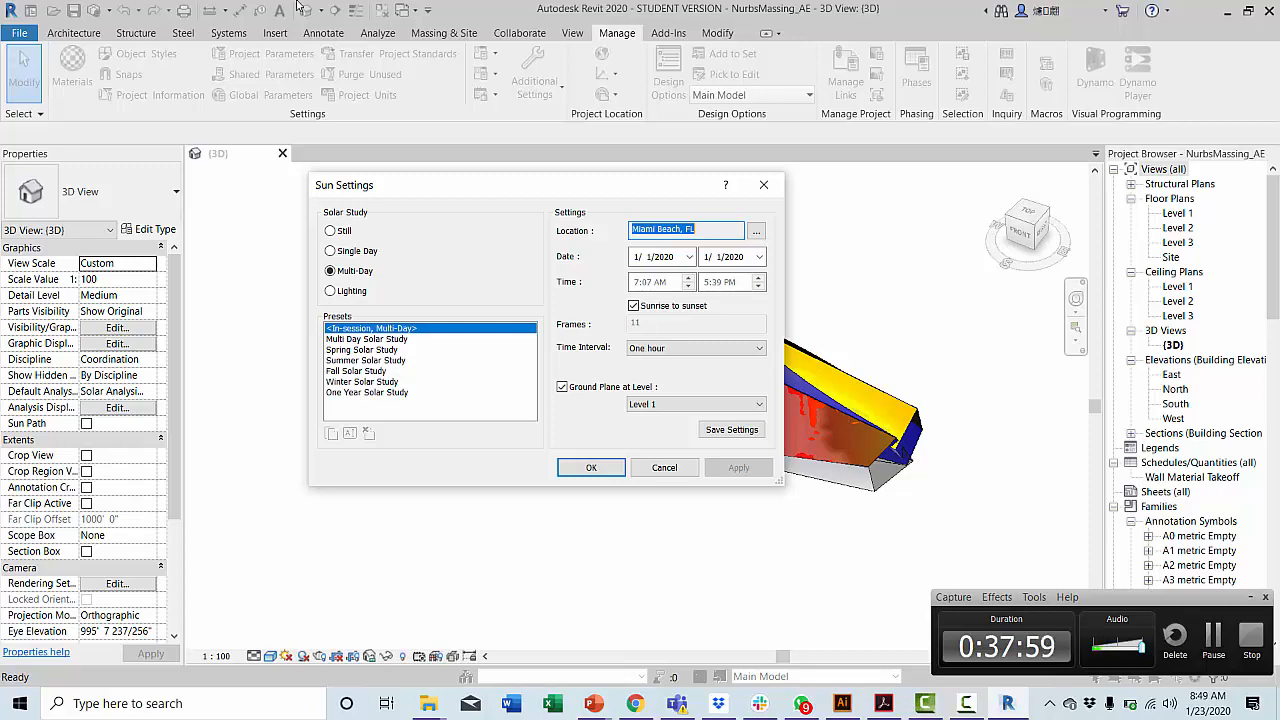
left_click(777, 186)
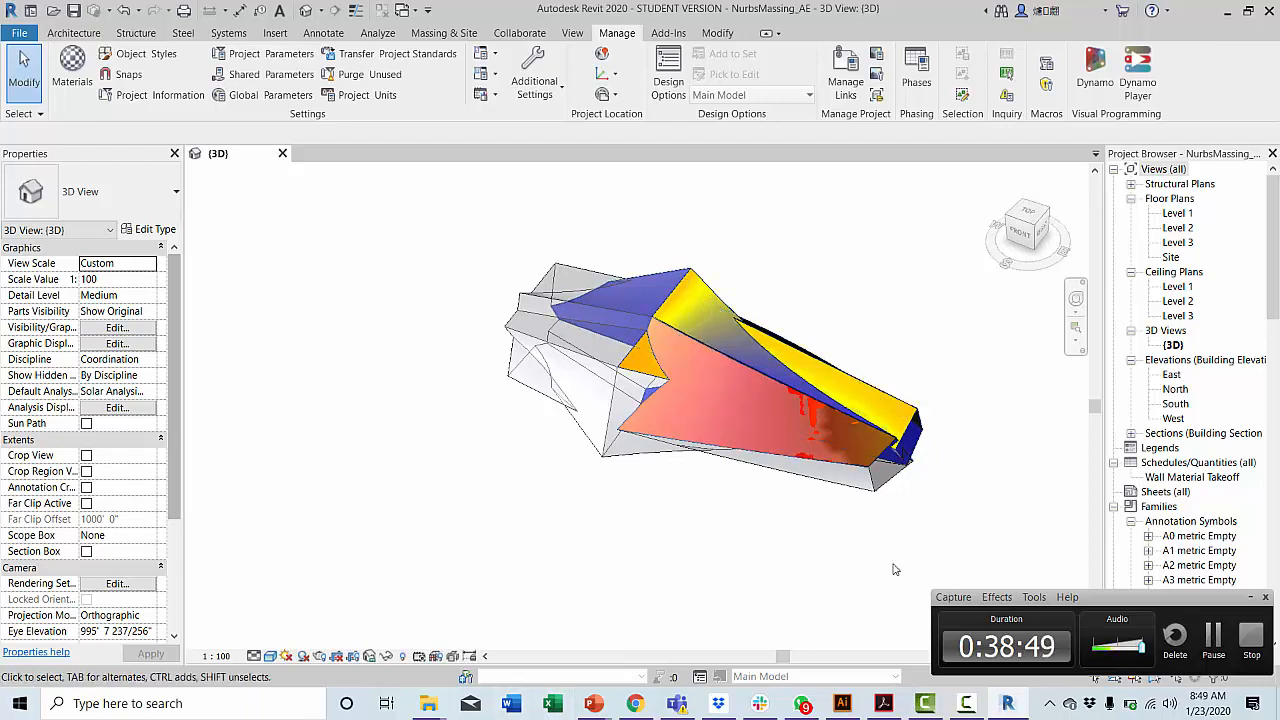
Switch to the assignment PDF in Acrobat and review the pages from Show the Location Degree Days to Select the best option.
left_click(903, 710)
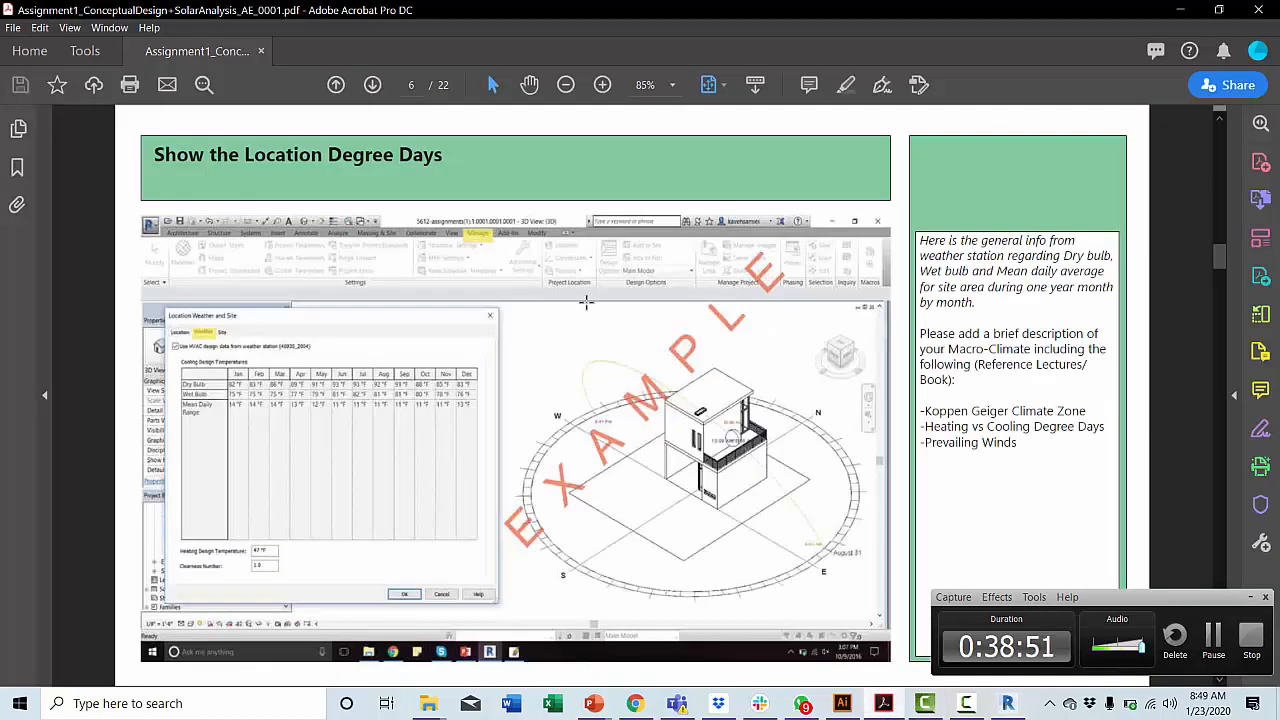
scroll(587, 302, "down", 2)
scroll(587, 302, "down", 2)
scroll(586, 301, "down", 3)
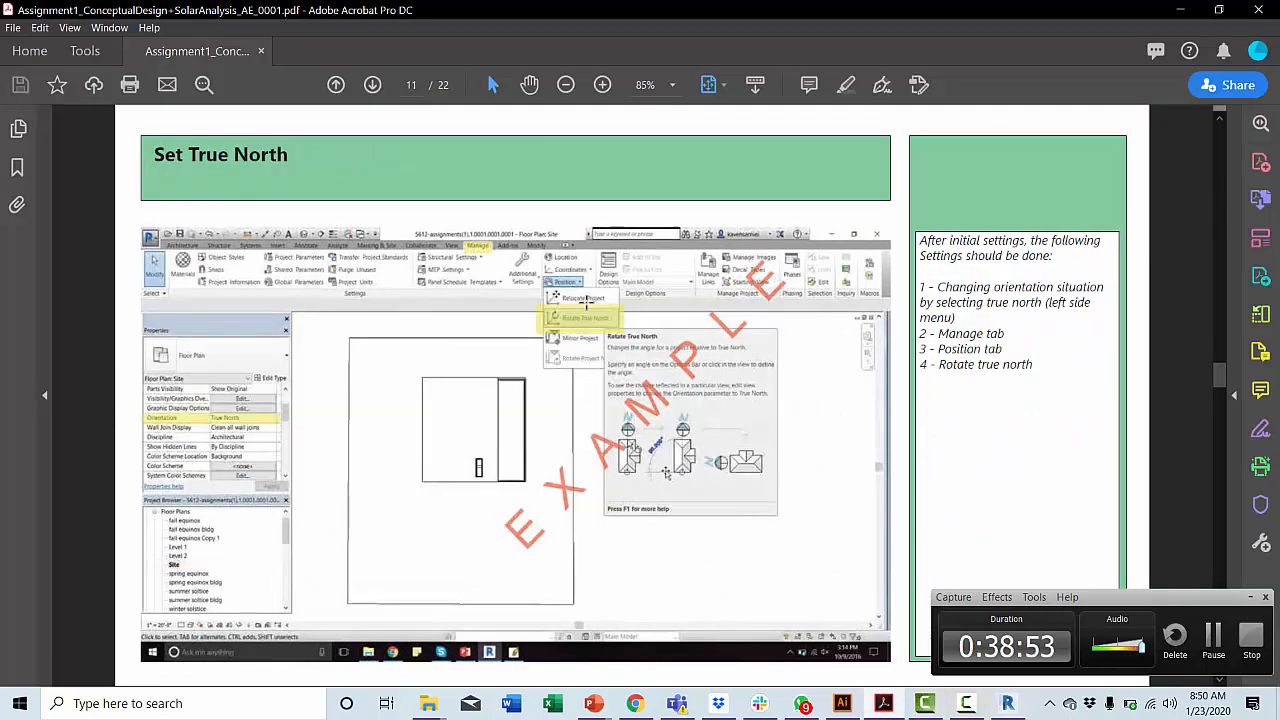
scroll(586, 301, "down", 2)
scroll(586, 301, "up", 1)
scroll(586, 301, "down", 2)
scroll(586, 301, "down", 4)
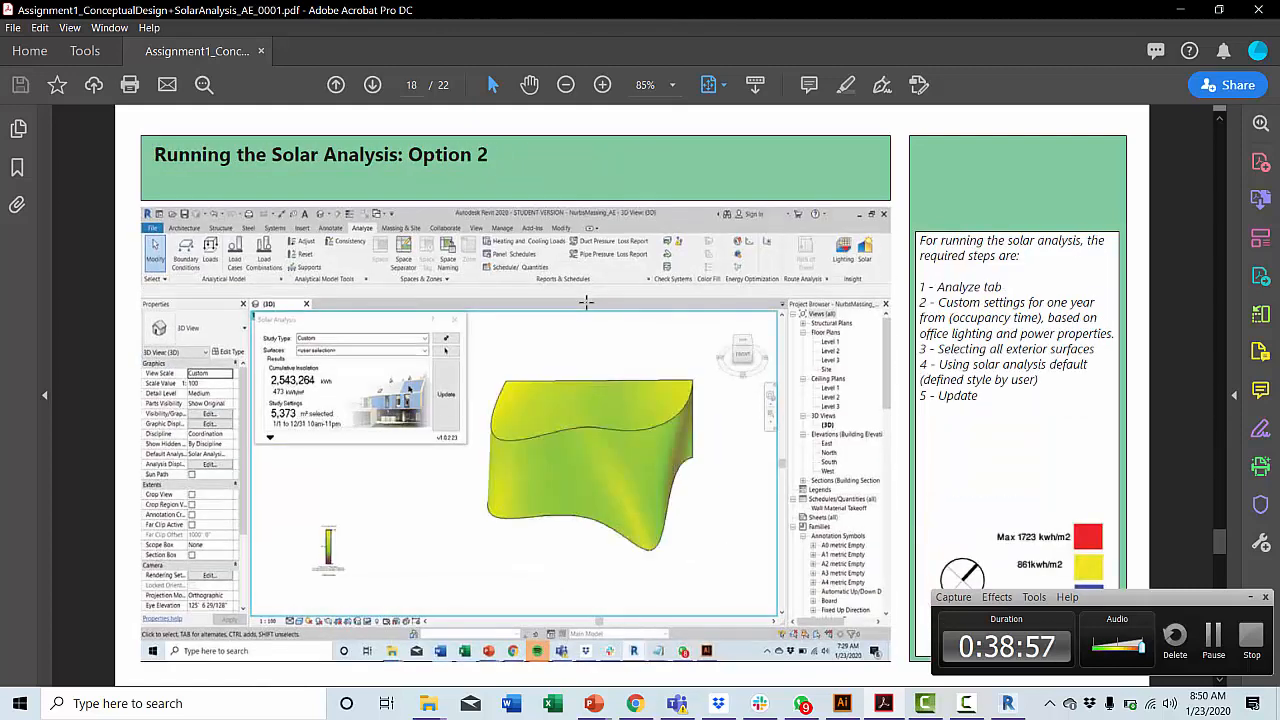
scroll(586, 301, "up", 1)
scroll(586, 301, "down", 3)
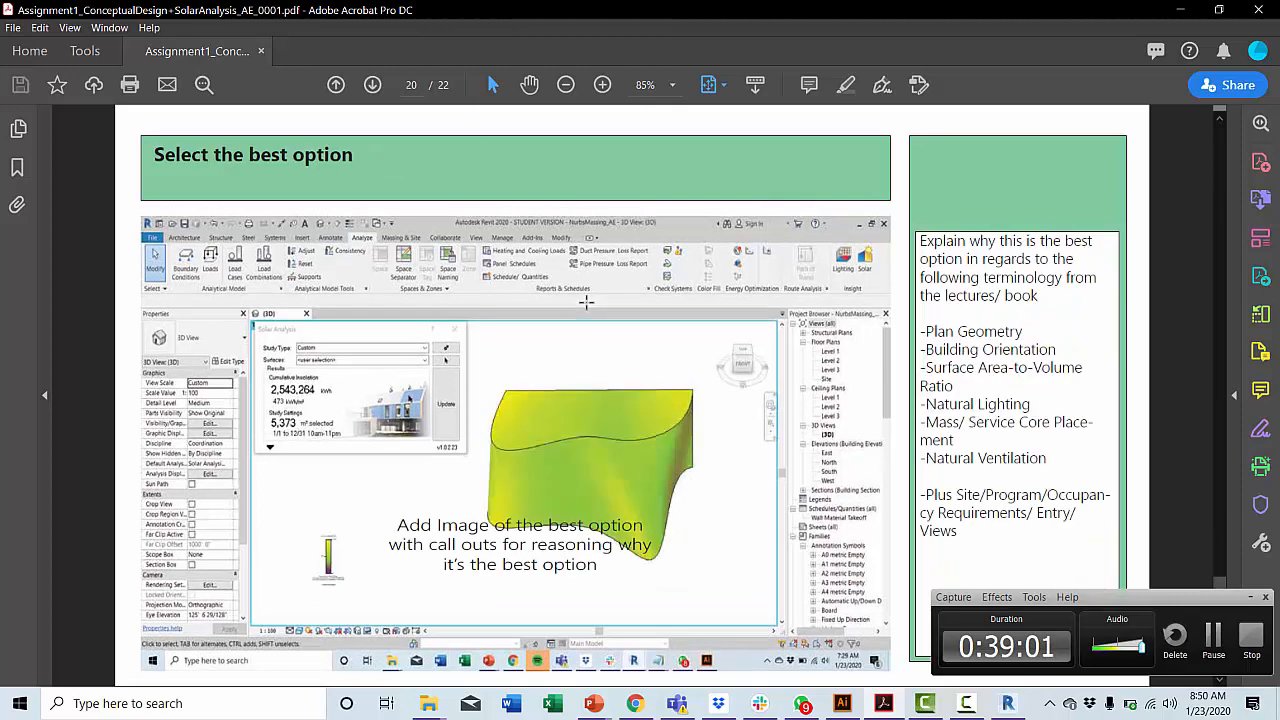
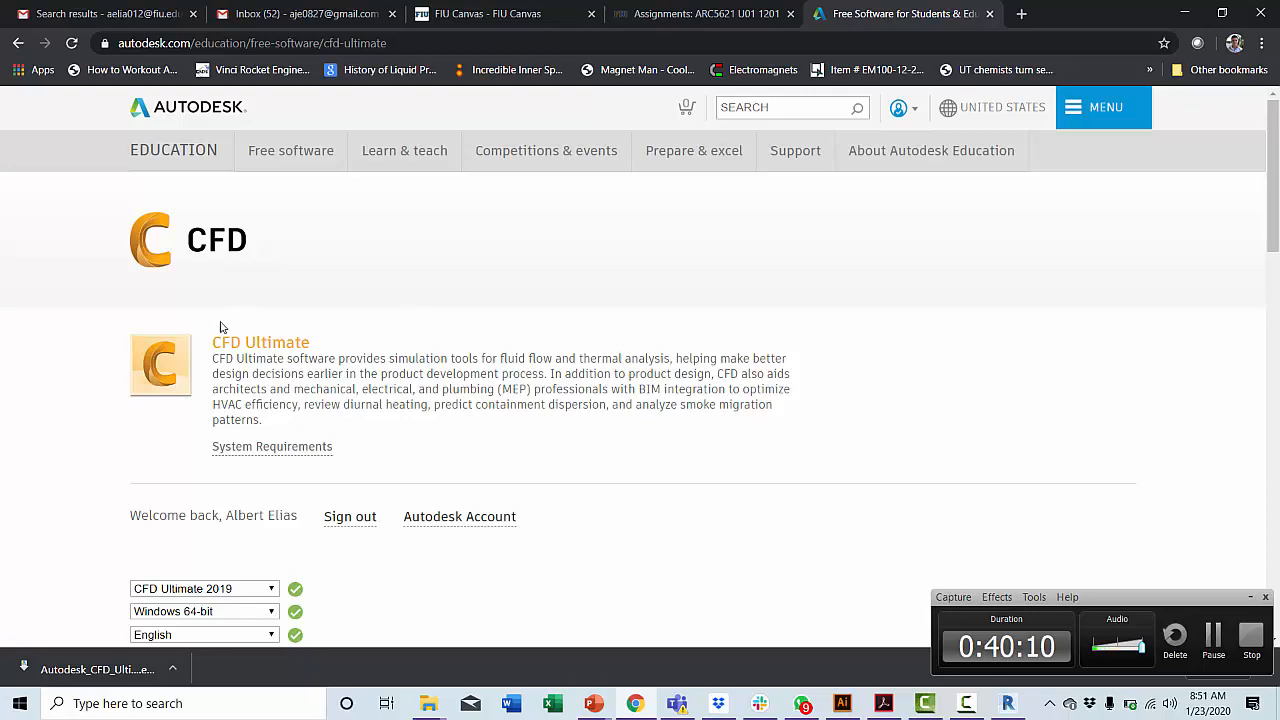
Start a browser download of CFD Ultimate 2019 for Windows 64-bit from the Autodesk education page and cancel it.
scroll(23, 457, "down", 1)
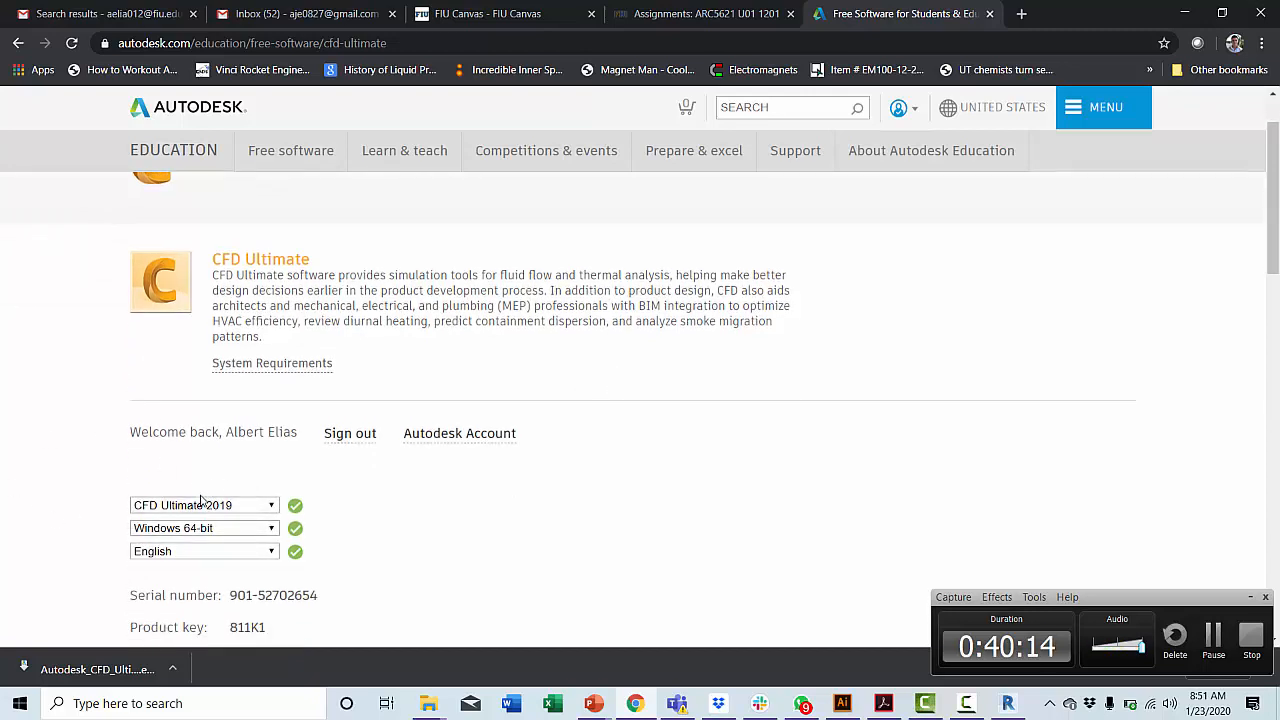
scroll(519, 485, "down", 2)
scroll(520, 485, "down", 3)
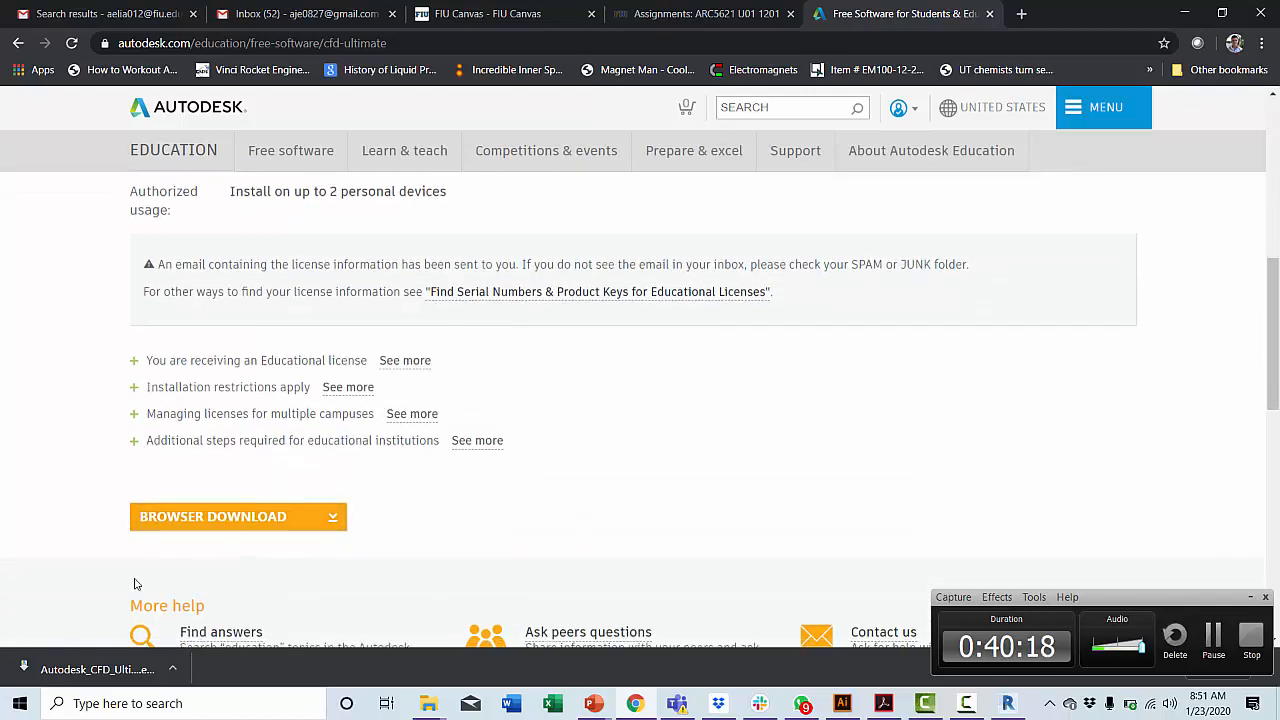
left_click(334, 518)
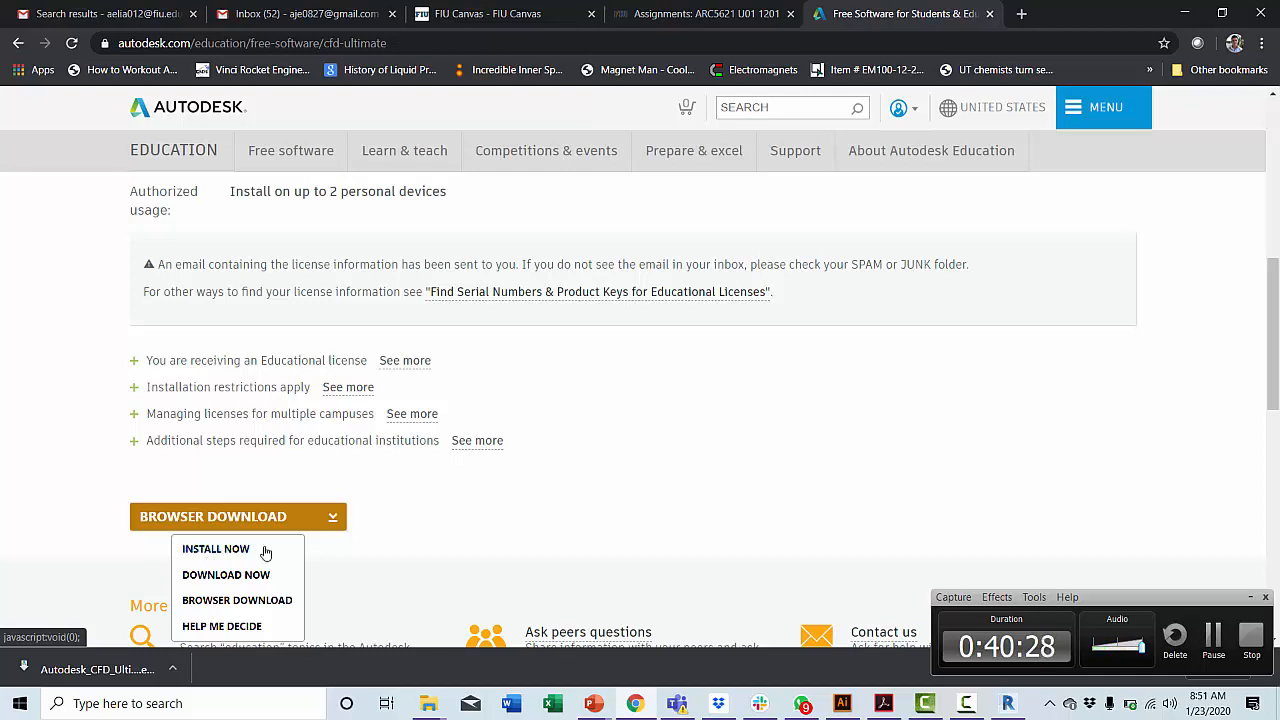
left_click(246, 600)
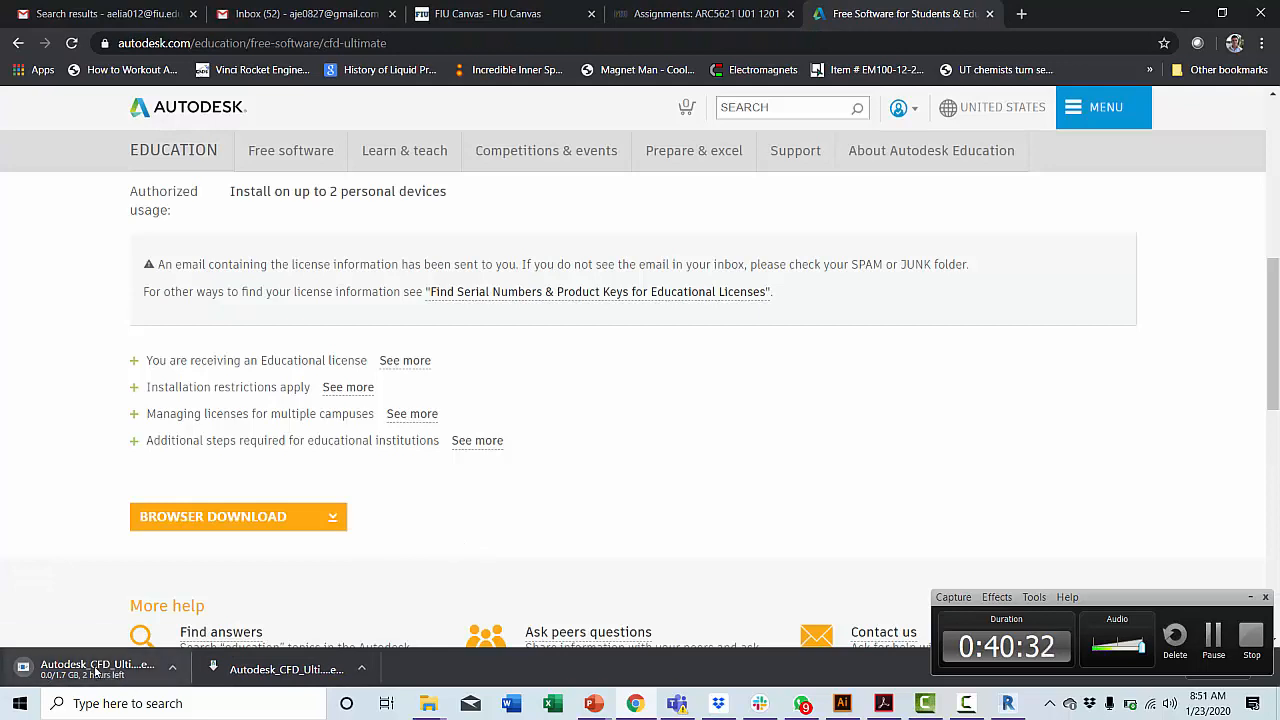
right_click(127, 661)
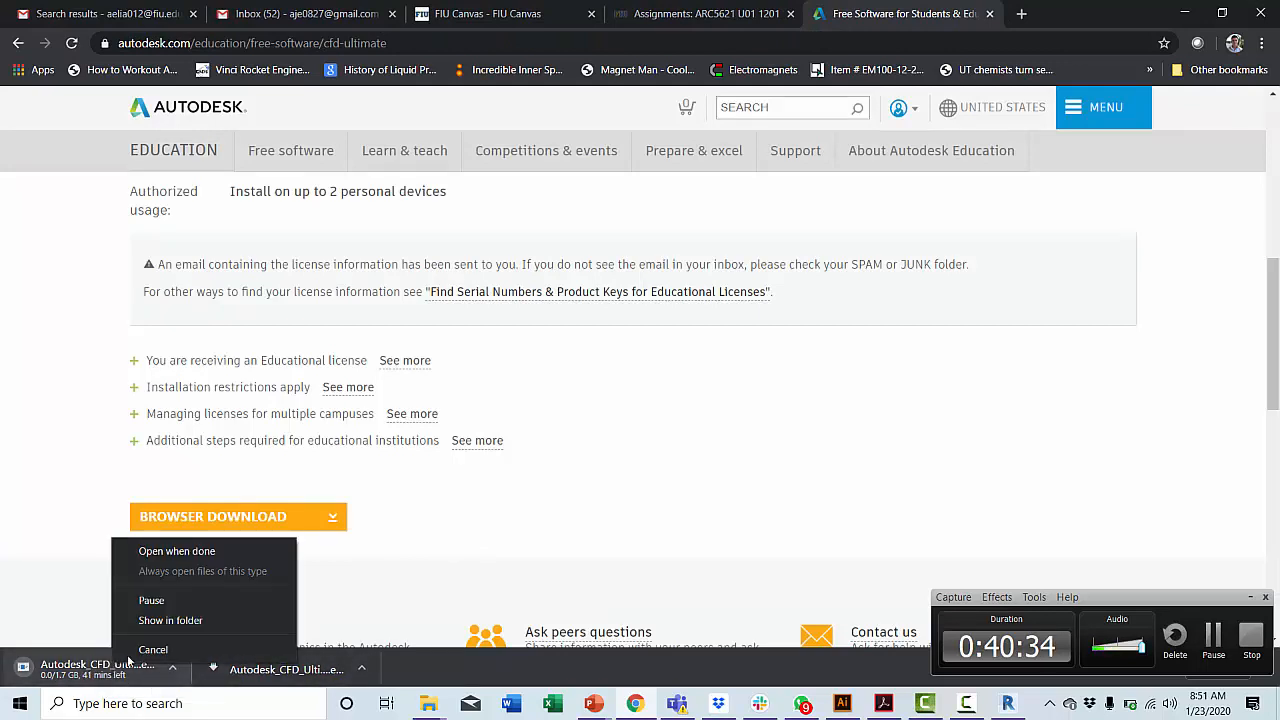
left_click(153, 649)
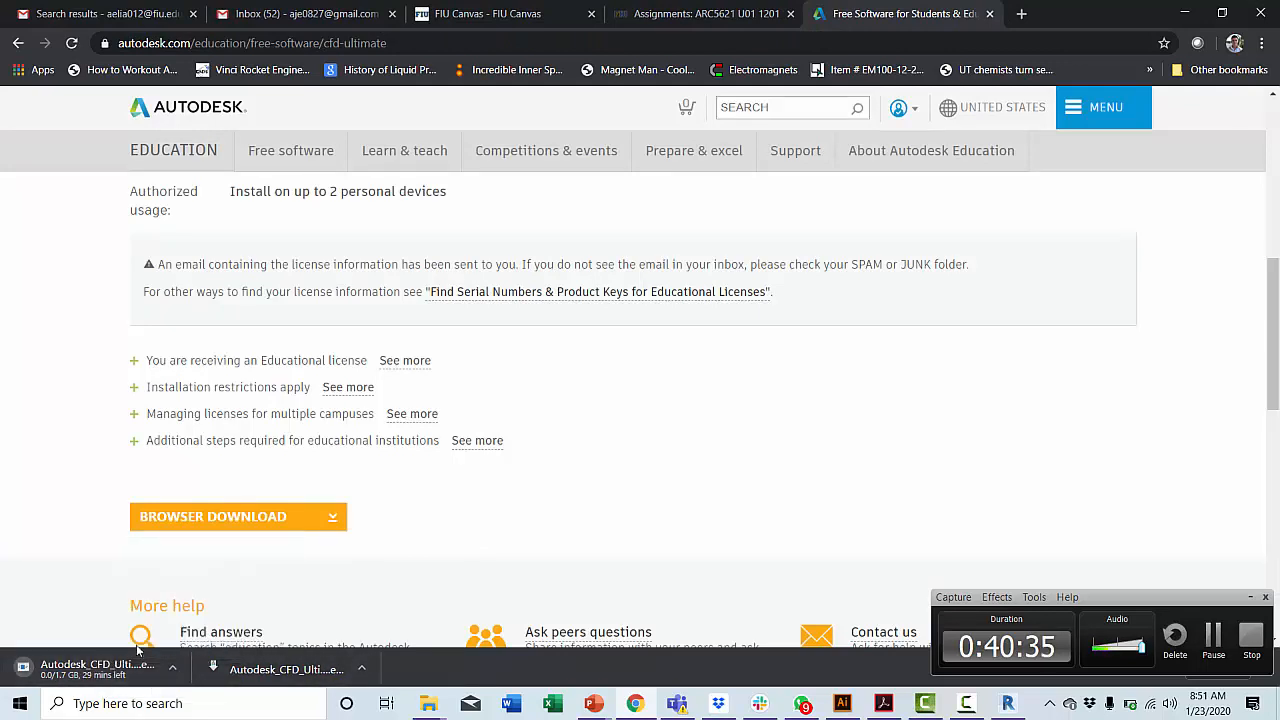
Run the already downloaded Autodesk CFD installer and extract its files to C:\Autodesk\.
left_click(283, 670)
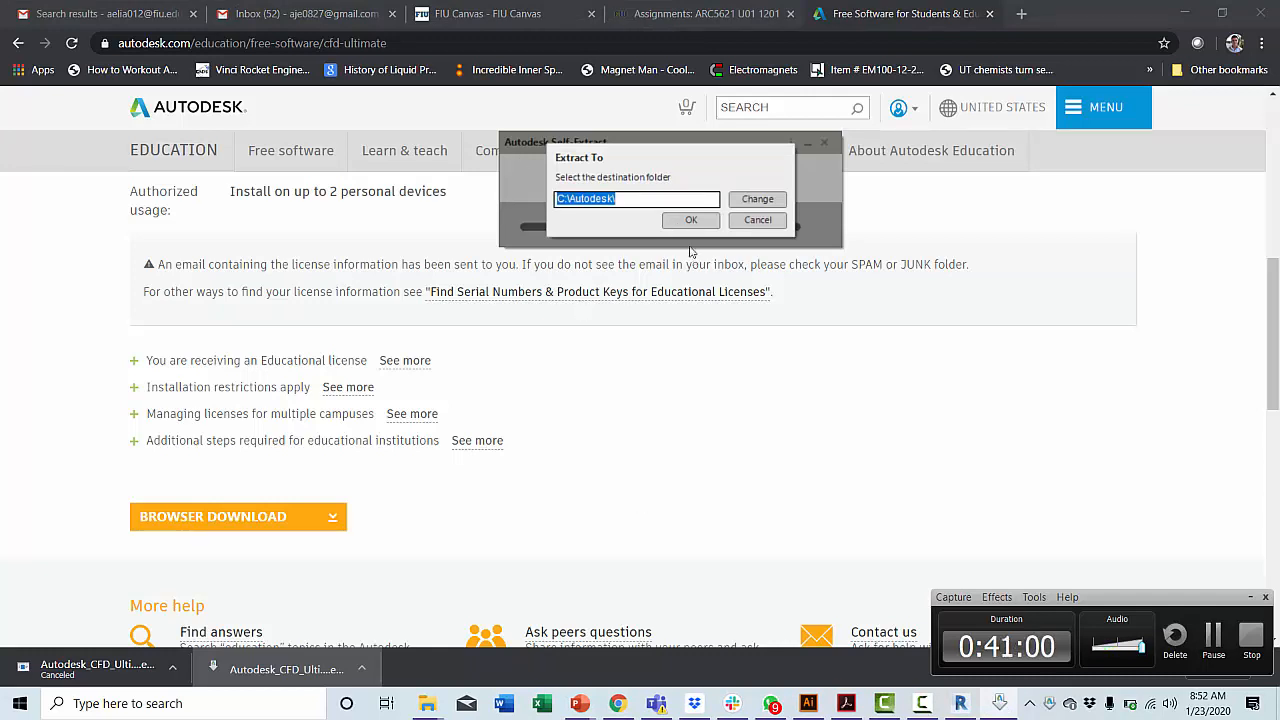
left_click(690, 221)
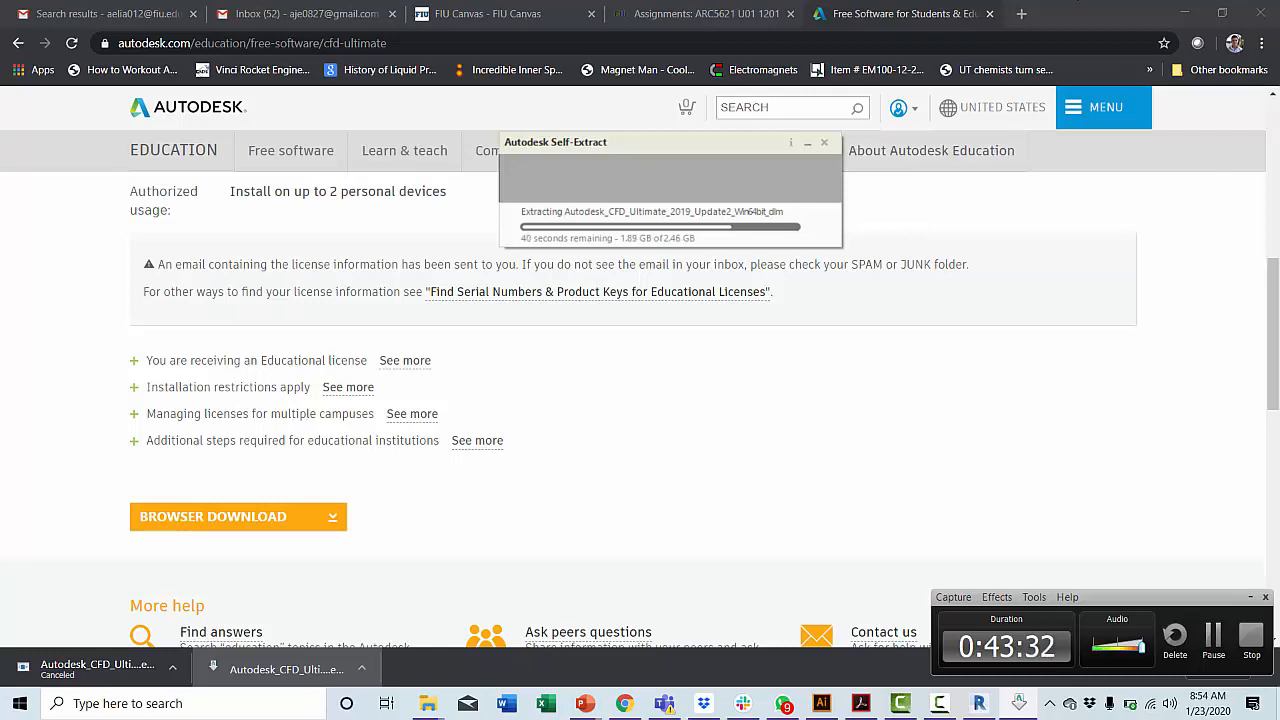
Switch back to Revit, check which file formats Import CAD accepts, and close the import dialog without importing.
left_click(979, 703)
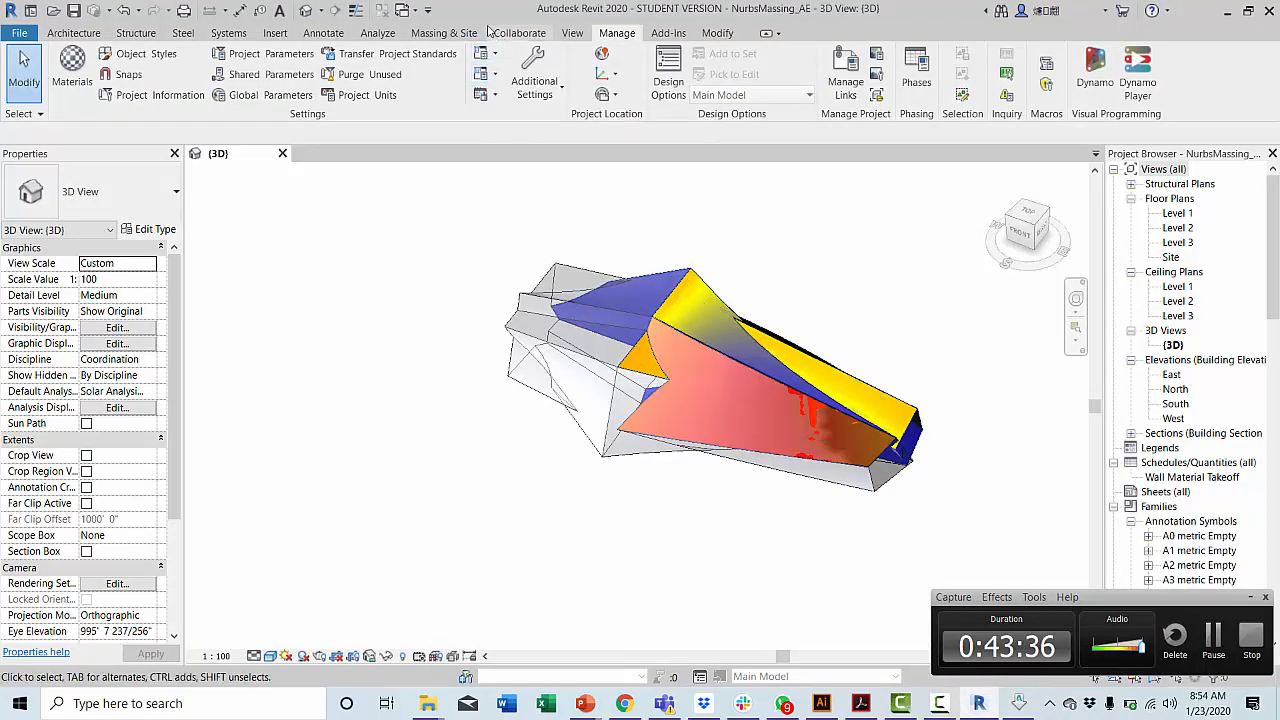
left_click(277, 31)
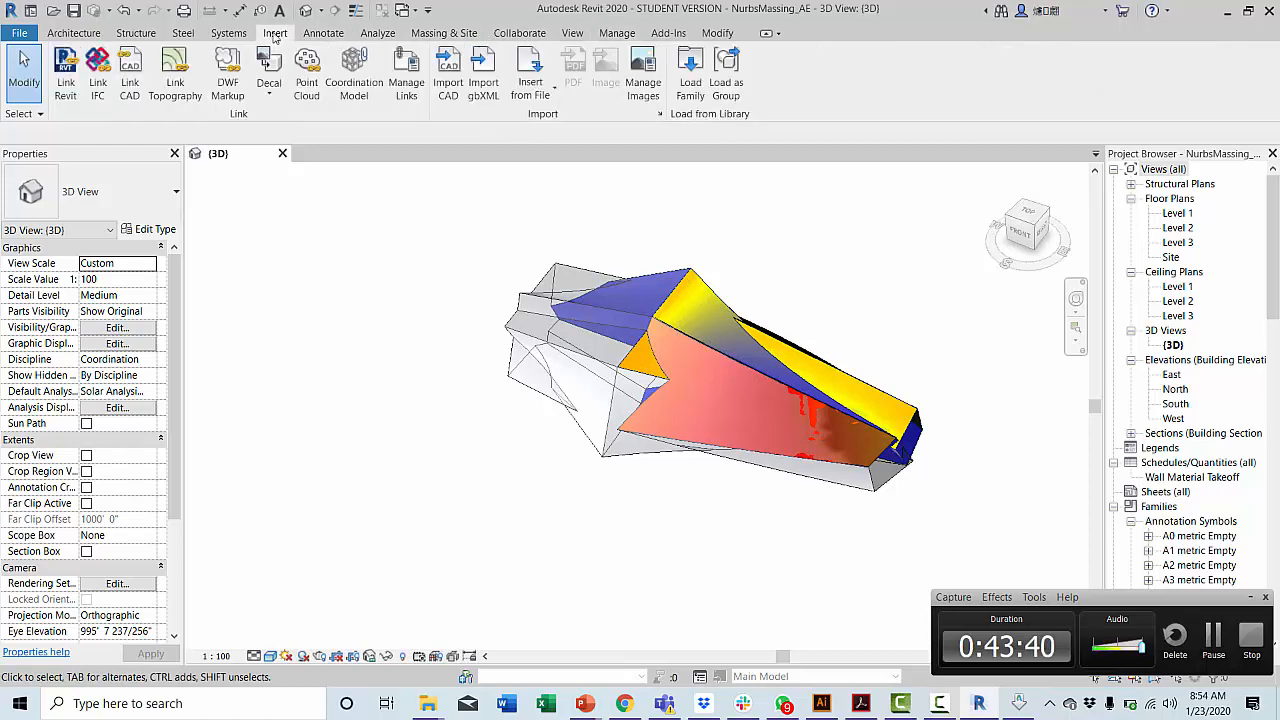
left_click(447, 90)
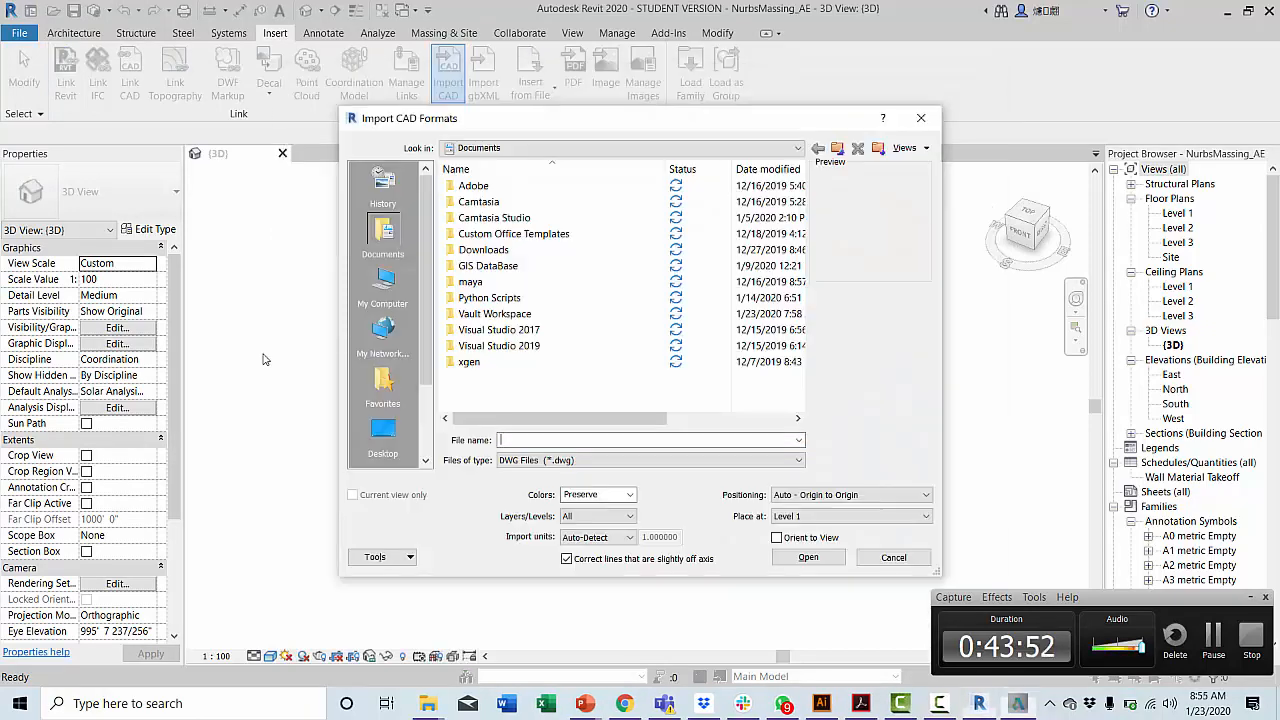
left_click(580, 463)
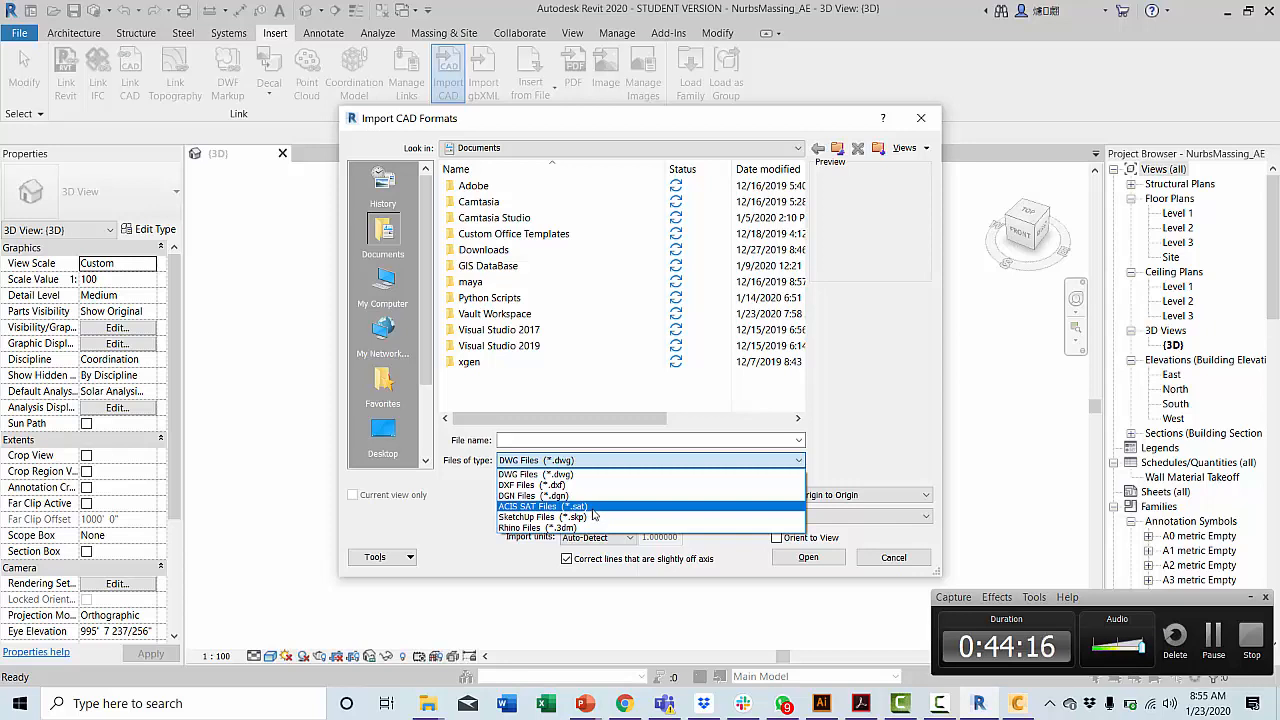
left_click(920, 120)
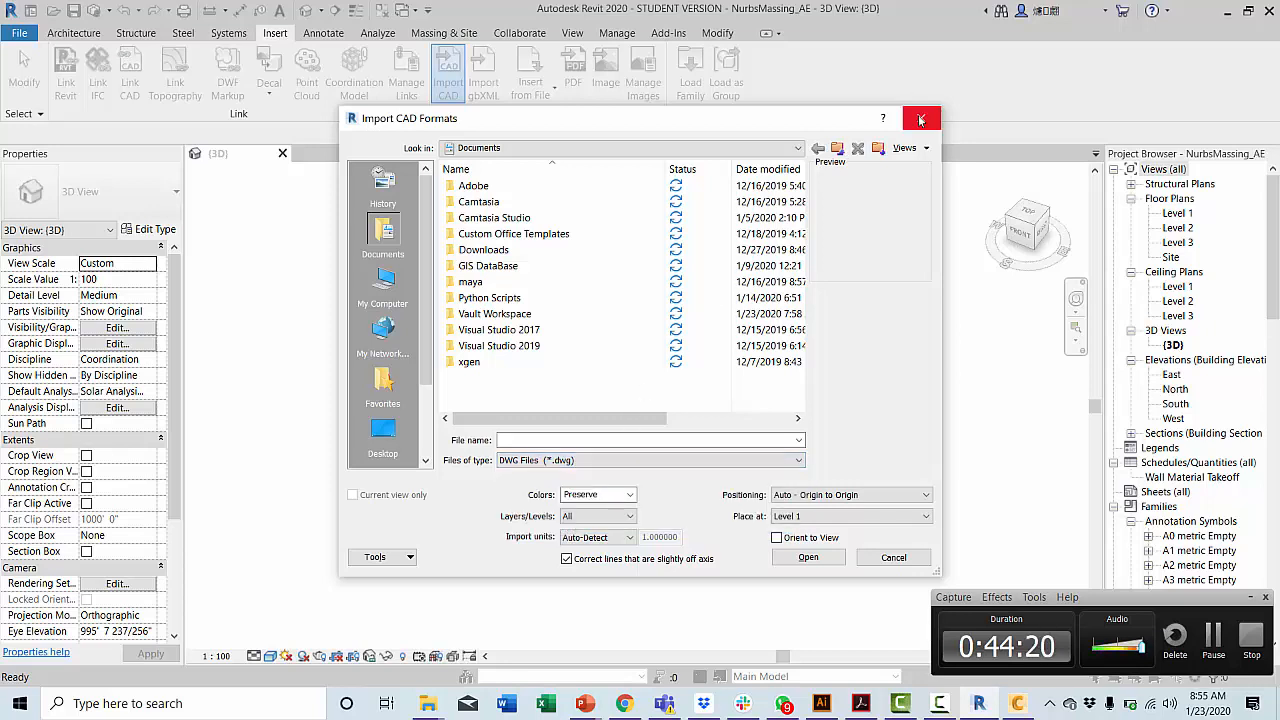
left_click(921, 119)
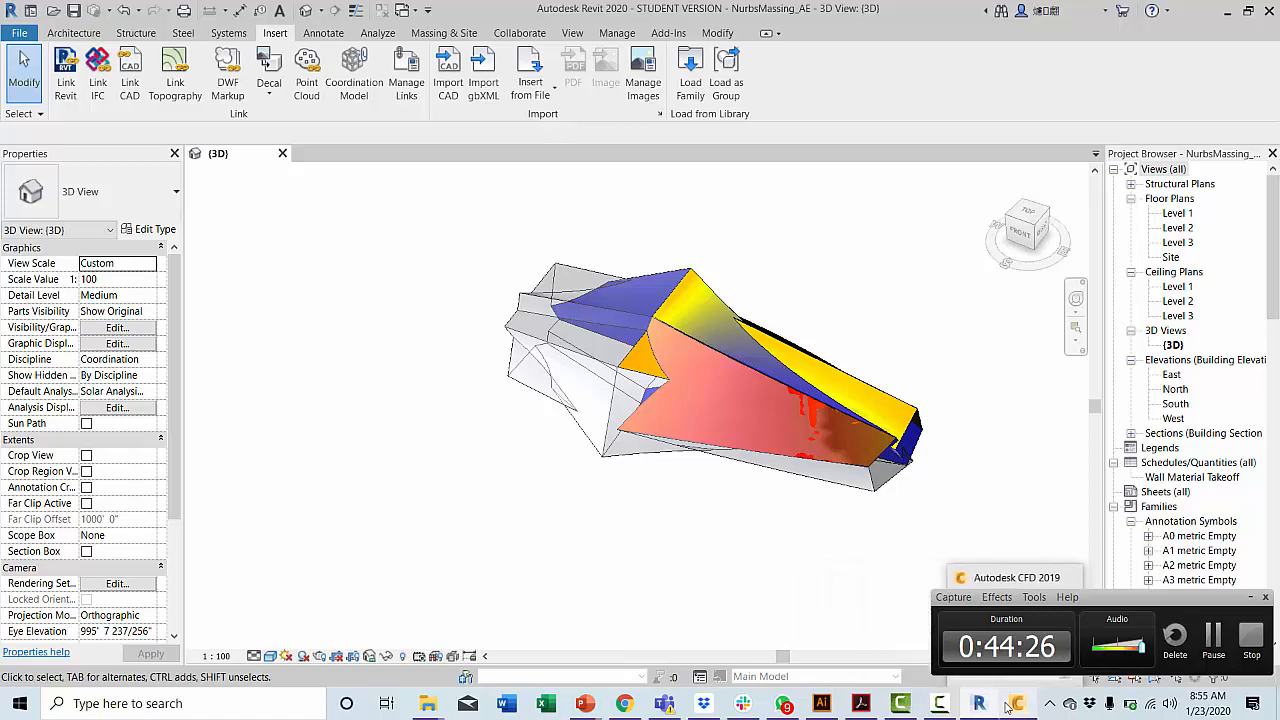
Start the installation in the Autodesk CFD 2019 setup window and return to Revit while it prepares.
left_click(915, 578)
left_click(791, 545)
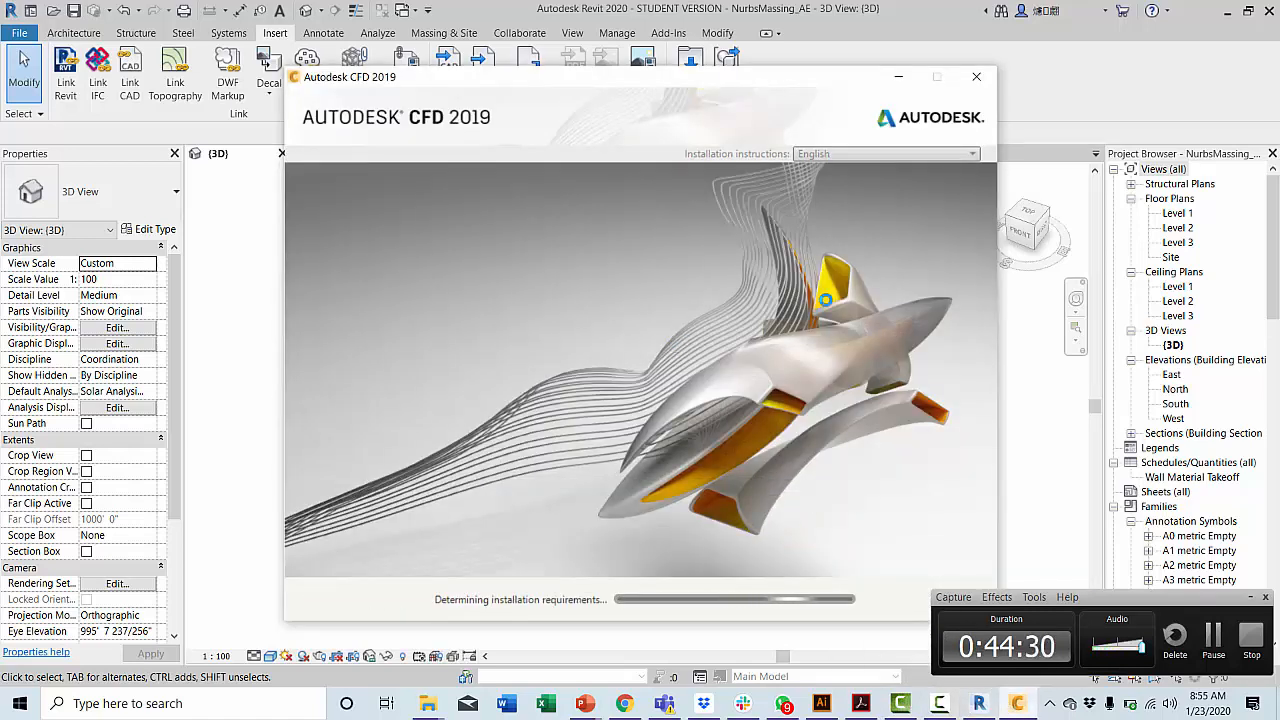
left_click(1057, 79)
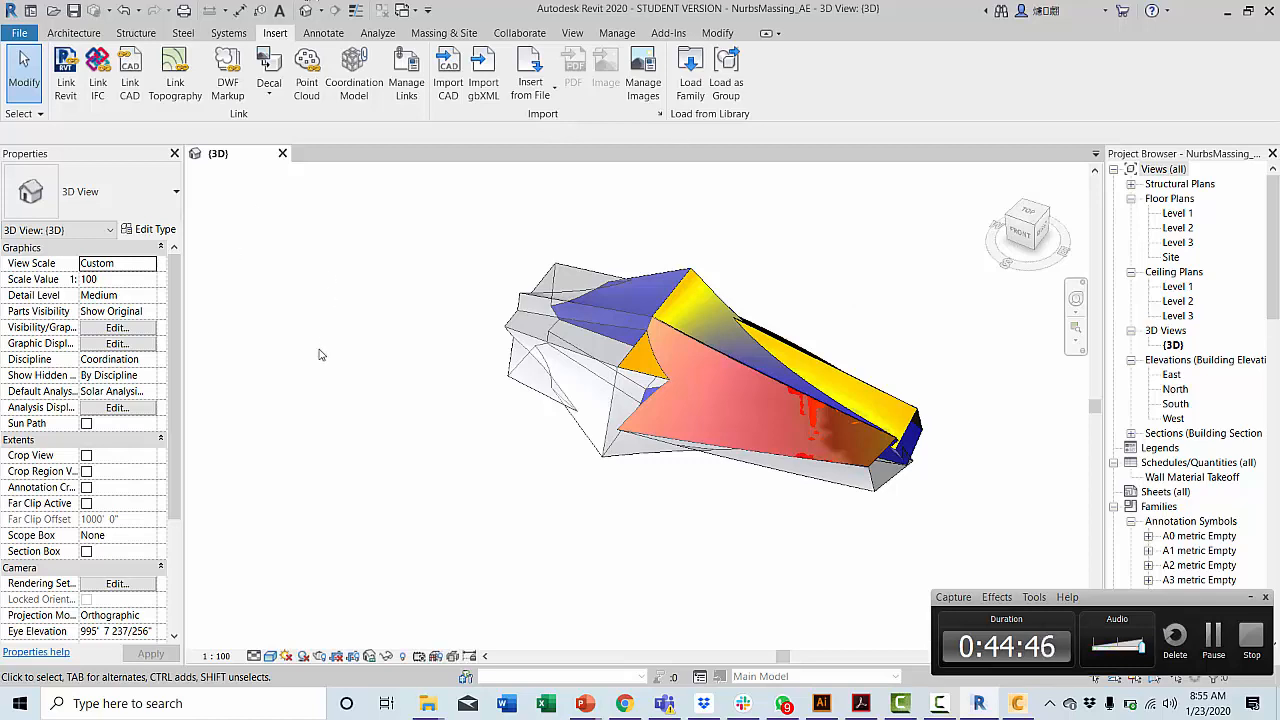
Try the Toposurface tool by placing a point beside the mass, and quit the surface edit discarding the changes.
left_click(444, 33)
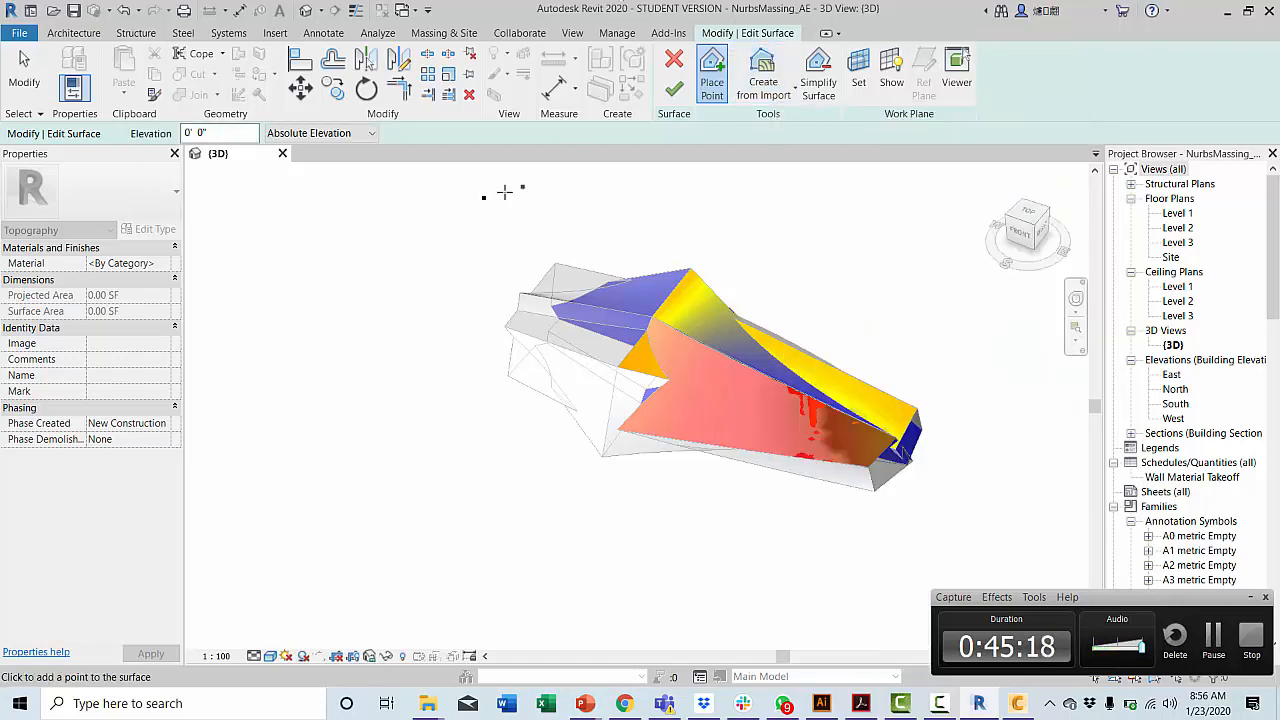
left_click(674, 60)
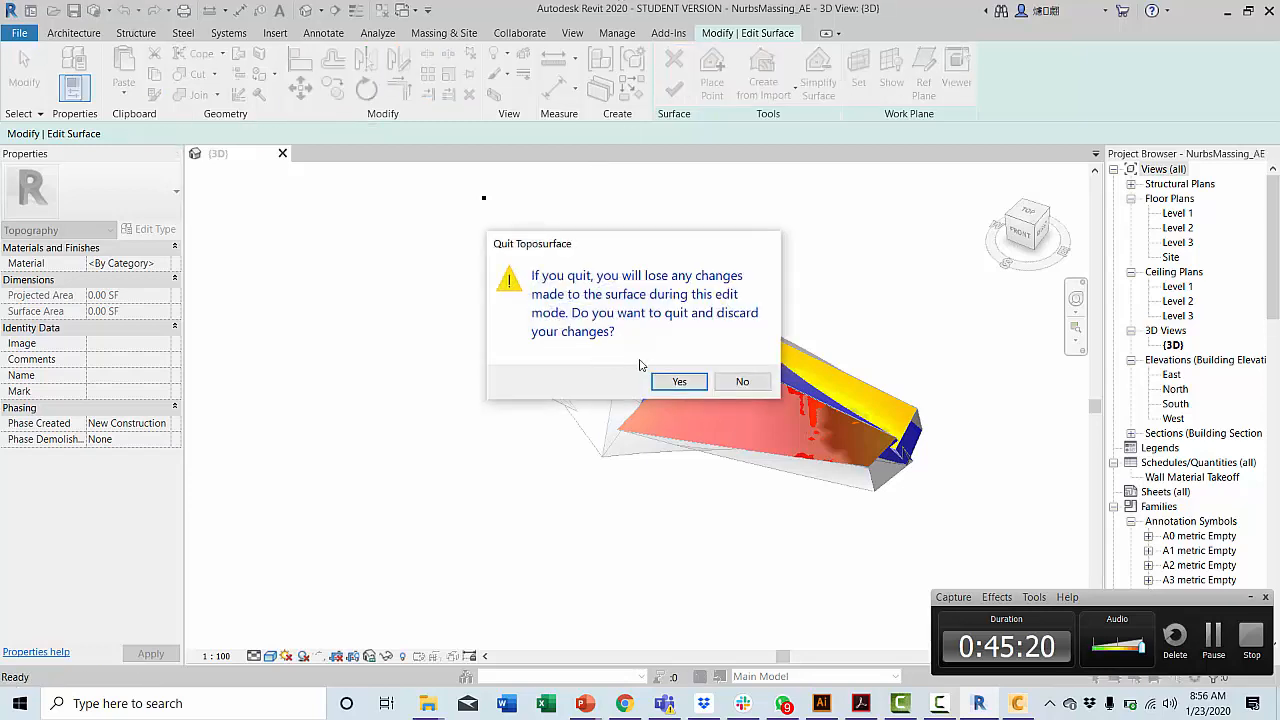
left_click(677, 381)
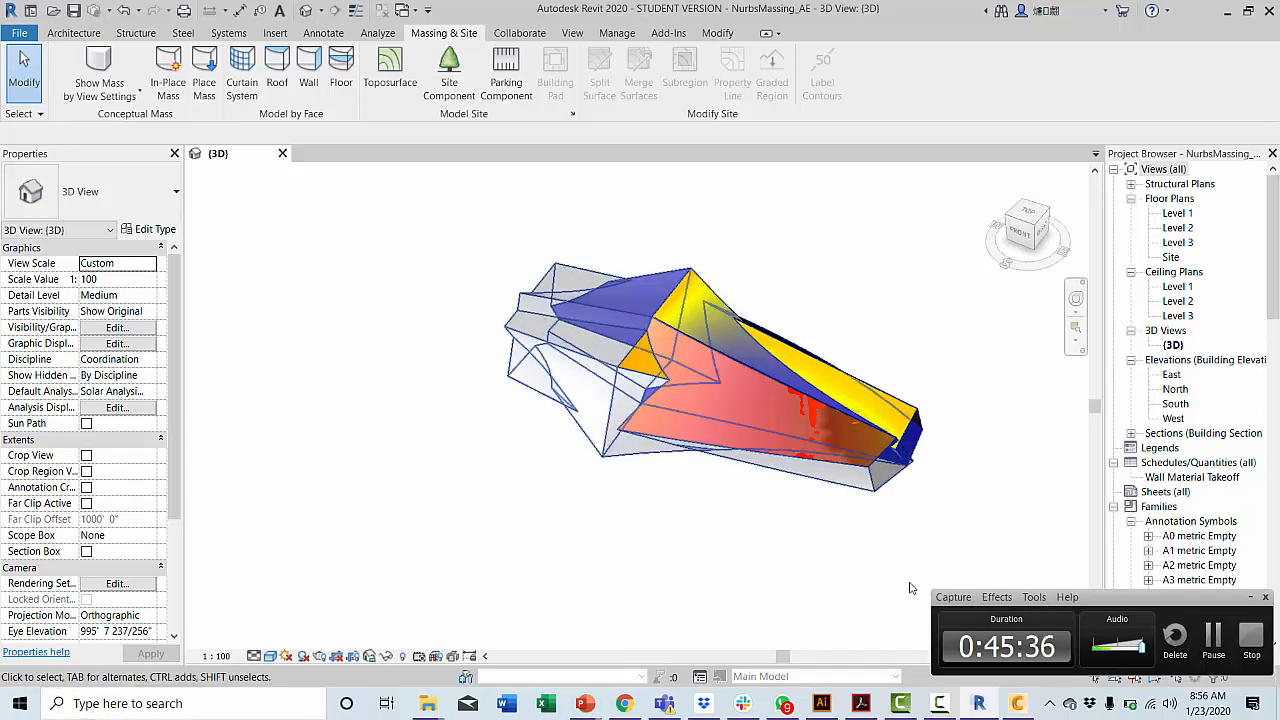
Accept the licence agreement in the Autodesk CFD 2019 setup and install it to C:\Program Files\Autodesk\.
left_click(1005, 707)
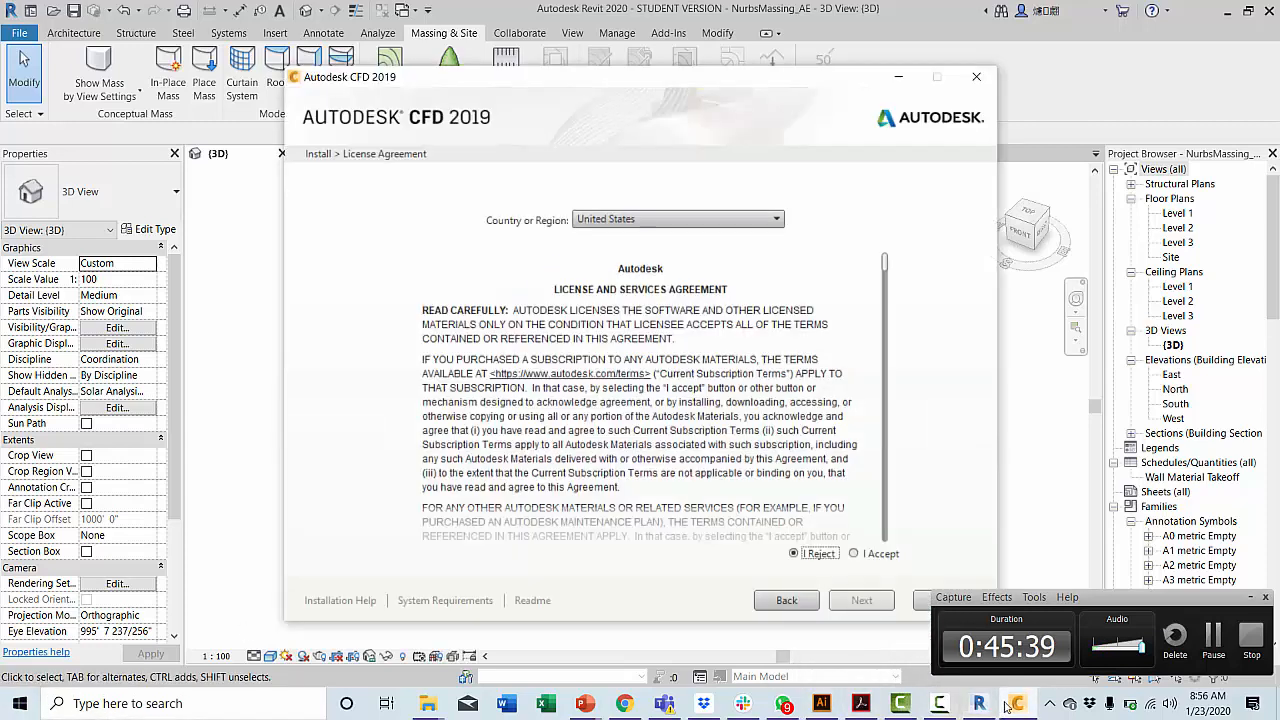
left_click(855, 554)
left_click(862, 601)
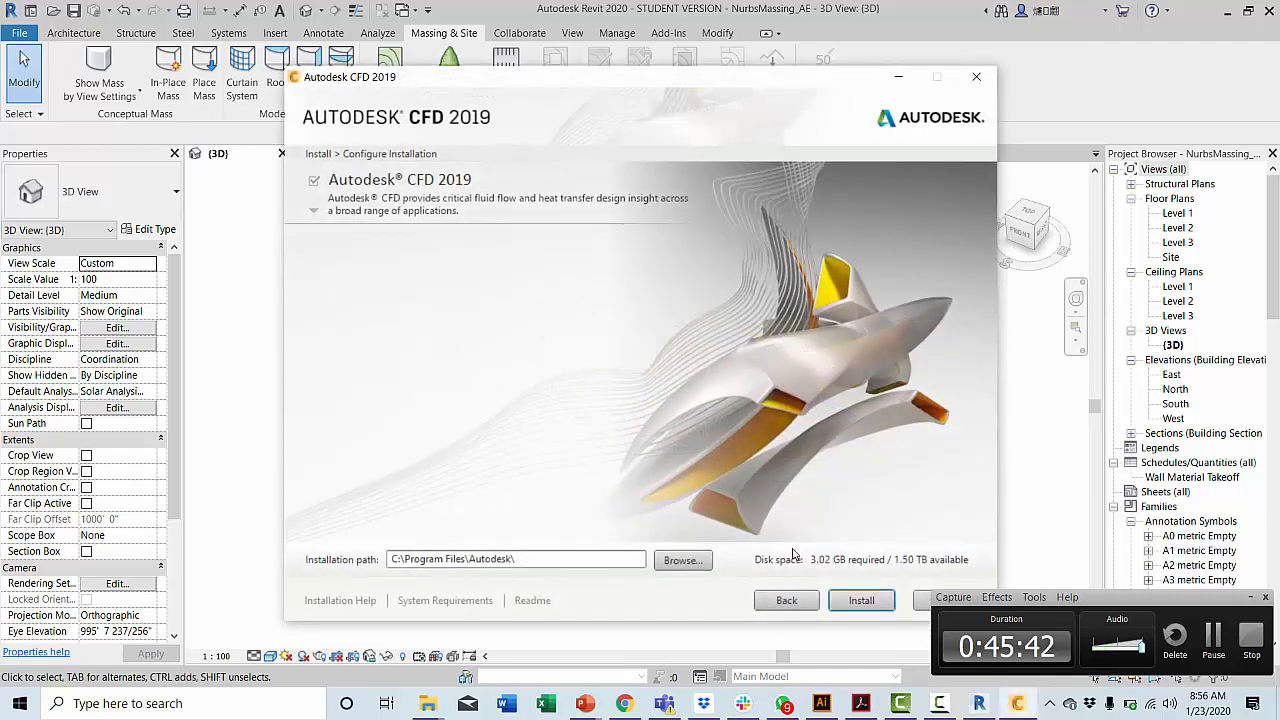
left_click(850, 601)
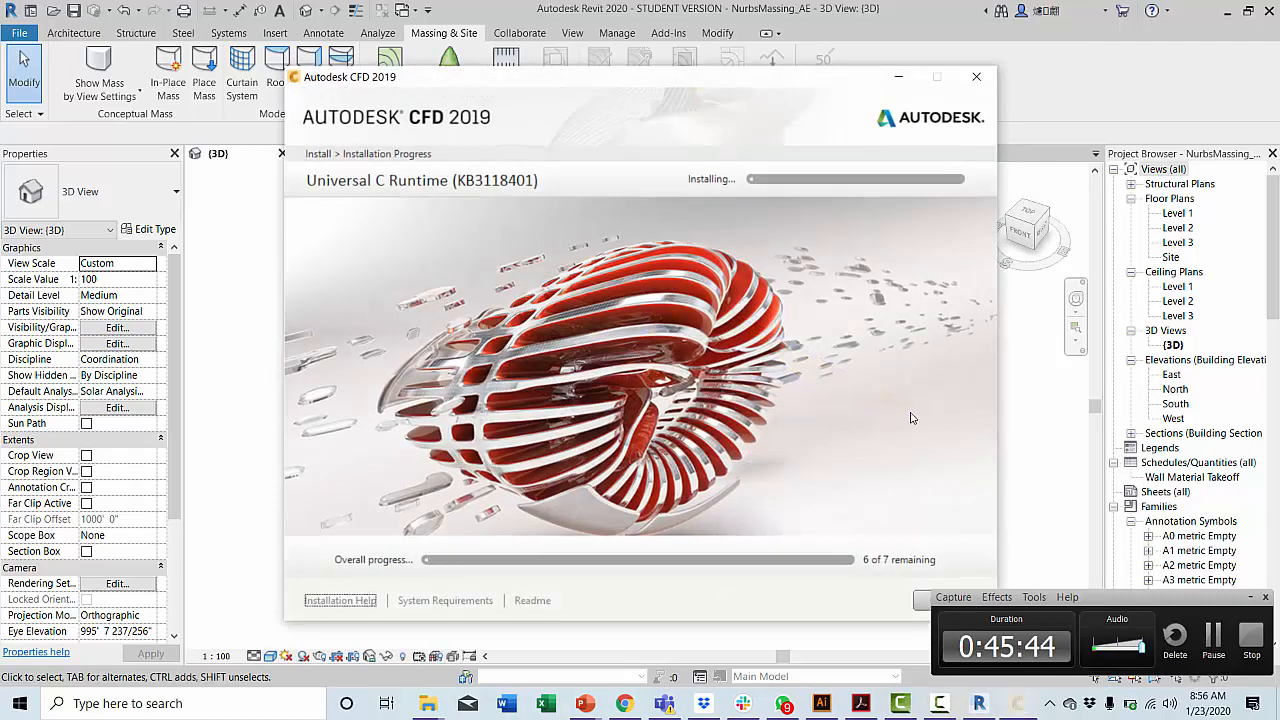
Switch to the assignment PDF in Acrobat and review its pages backwards from the contrasting climate zone page to the building occupancy type page.
left_click(860, 703)
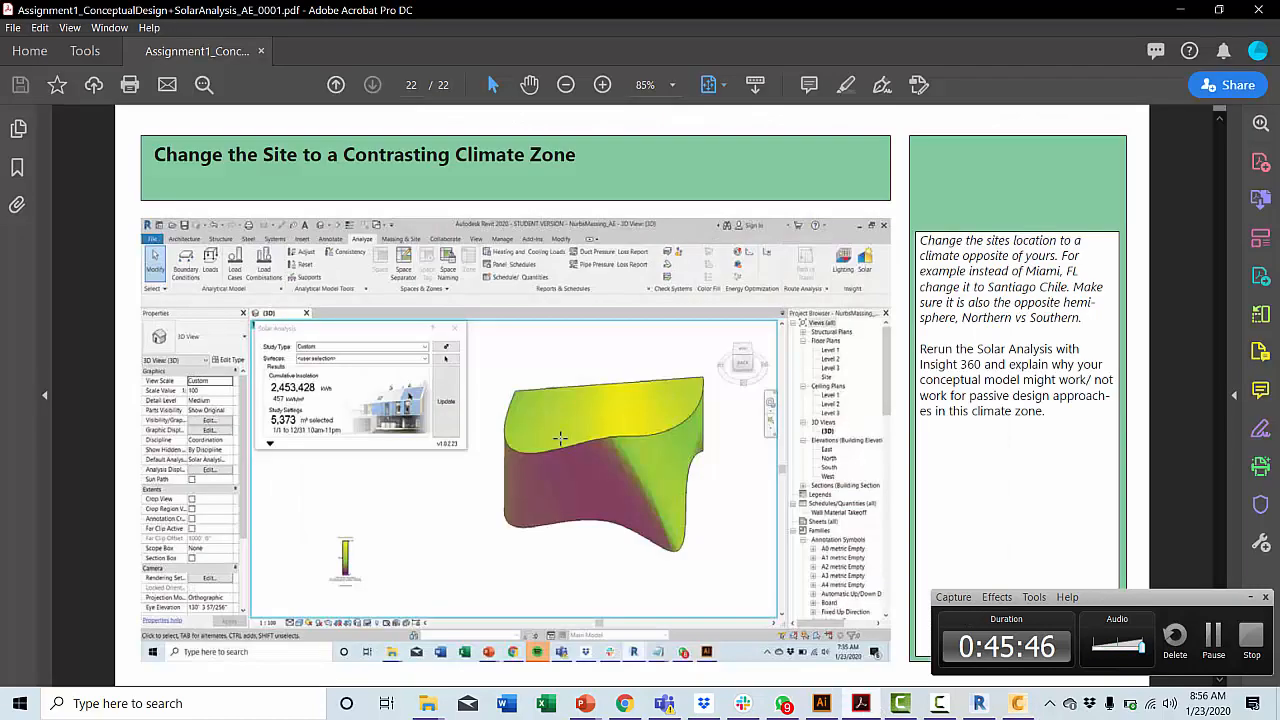
scroll(527, 377, "up", 2)
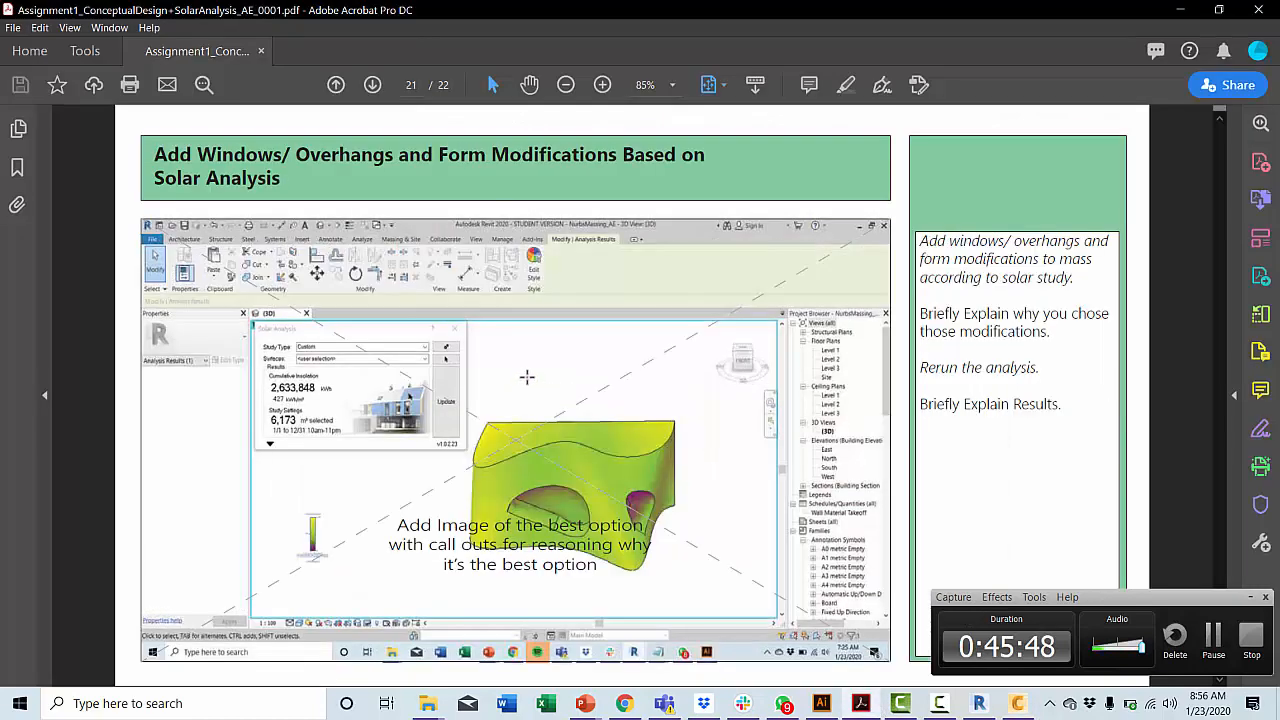
scroll(527, 377, "up", 8)
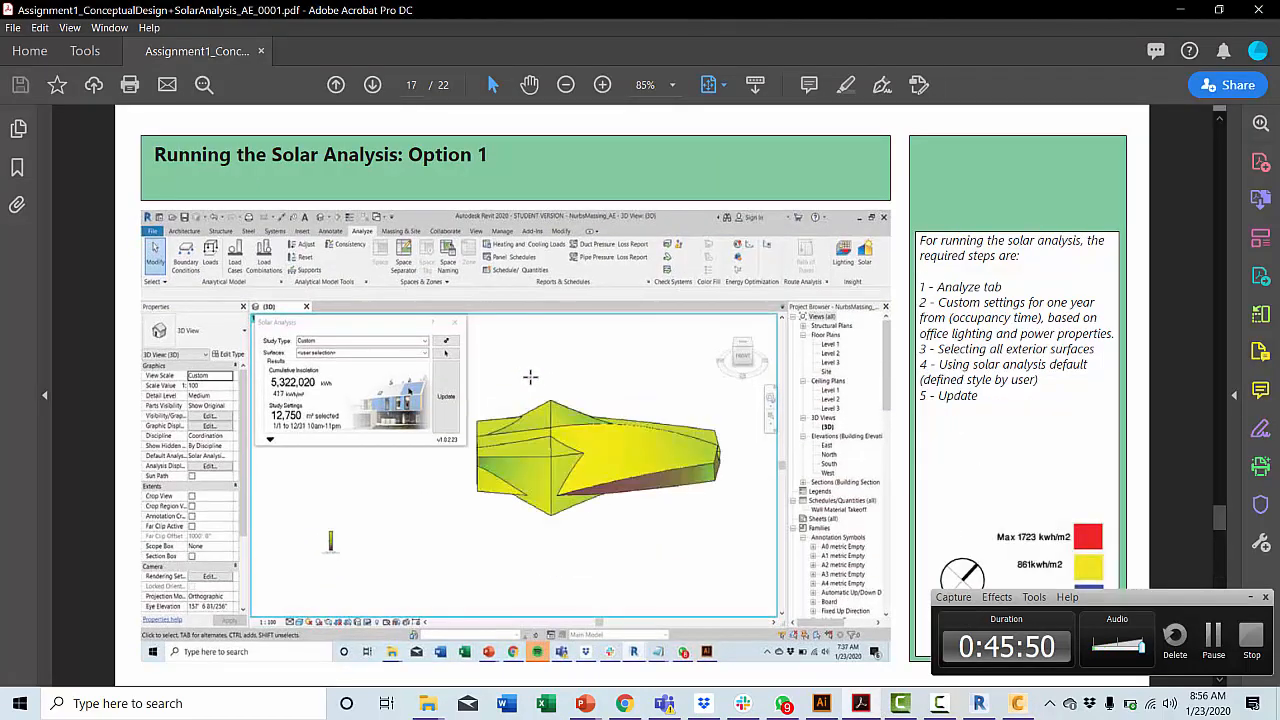
scroll(530, 376, "up", 2)
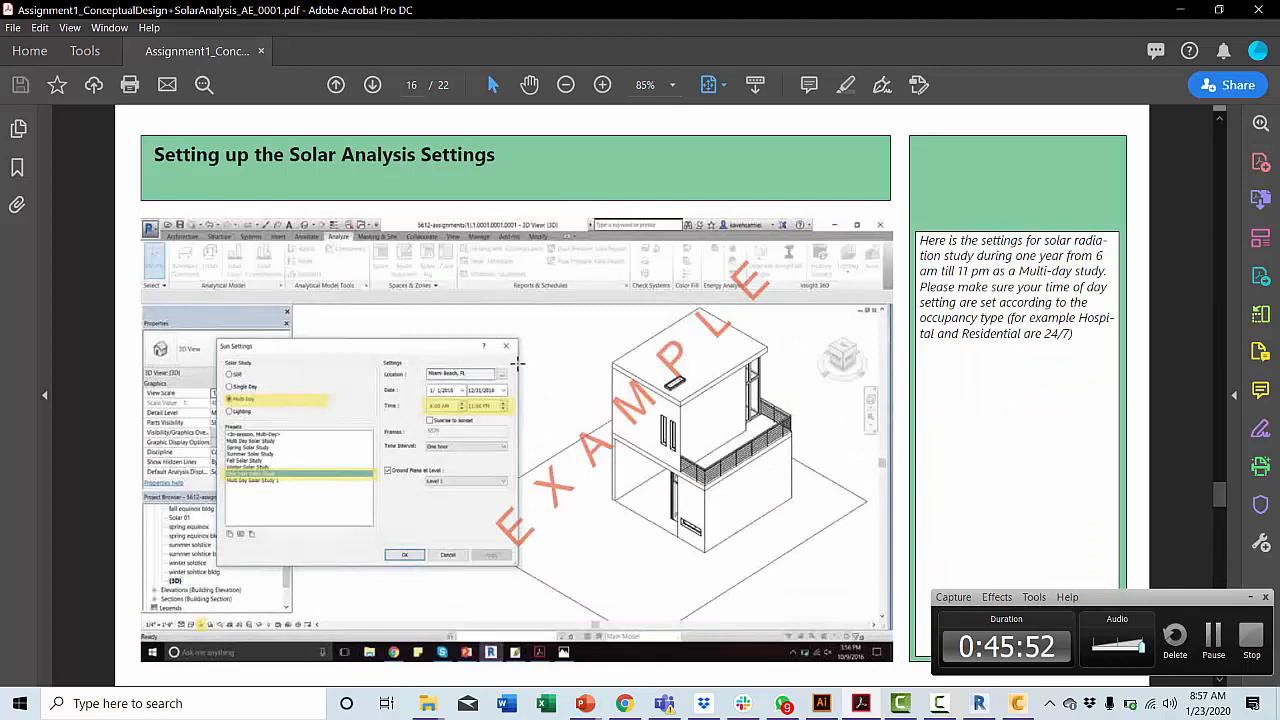
scroll(518, 363, "up", 8)
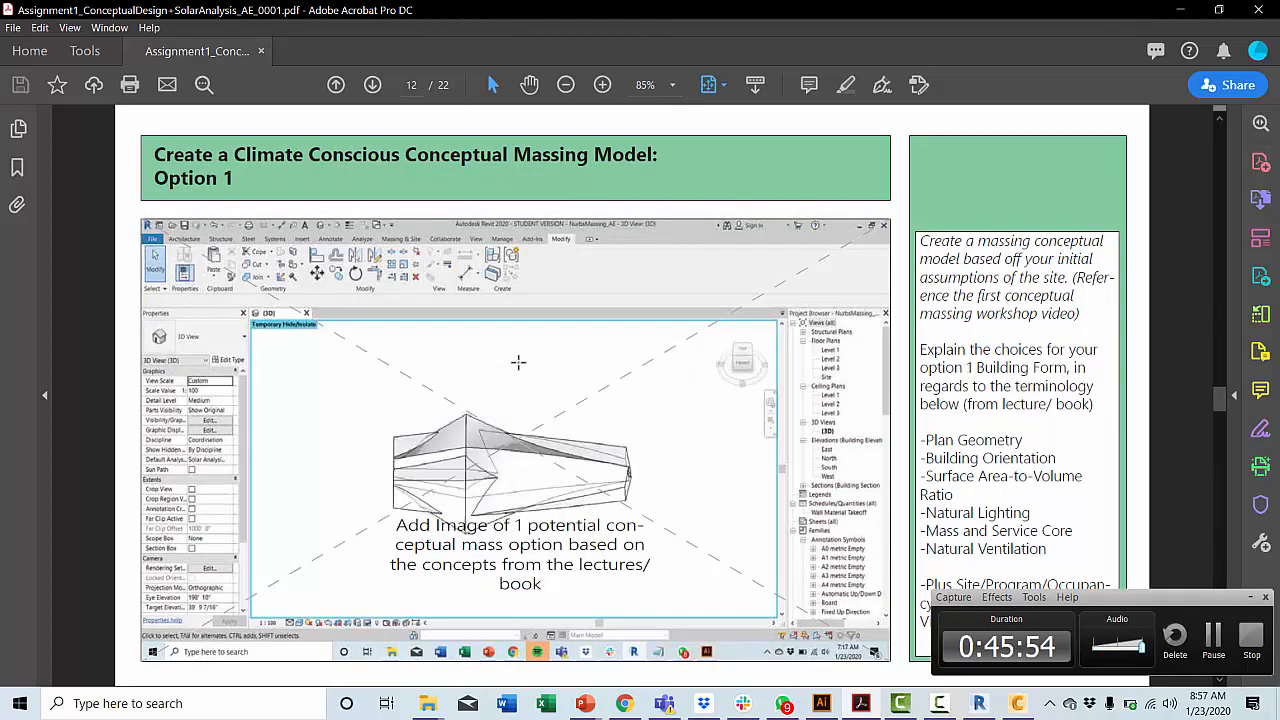
scroll(518, 363, "up", 4)
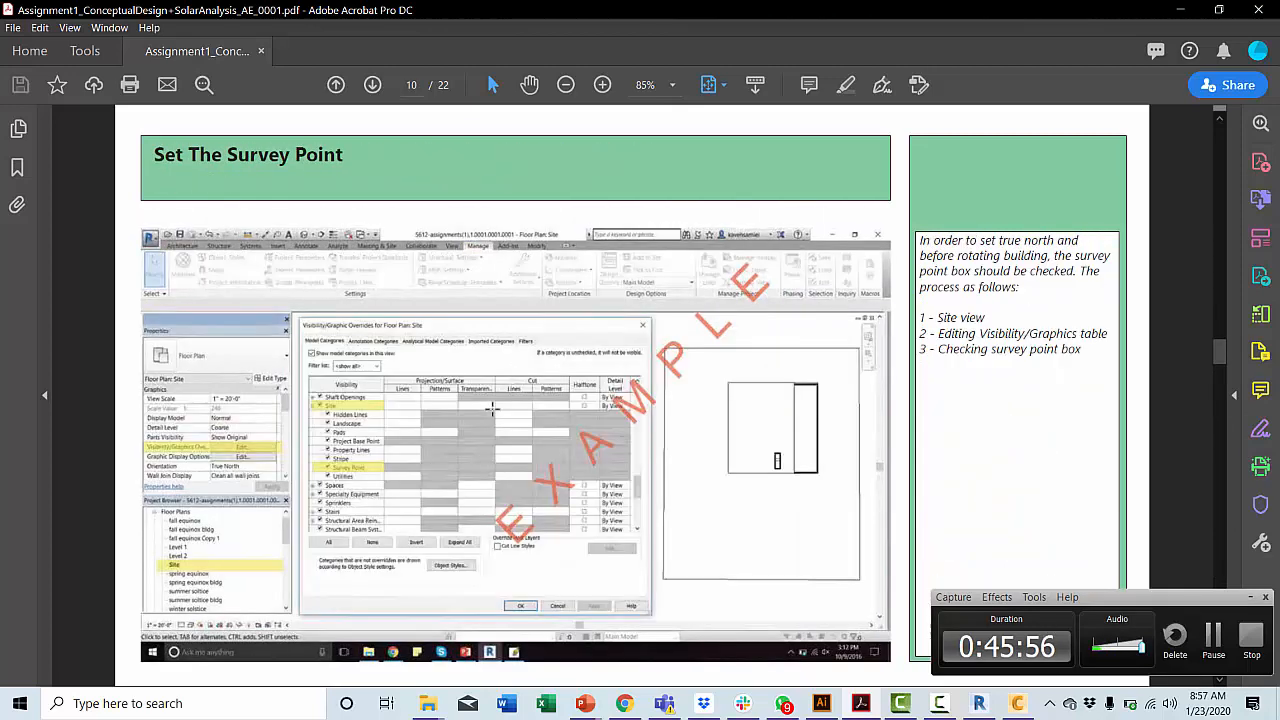
scroll(492, 408, "up", 2)
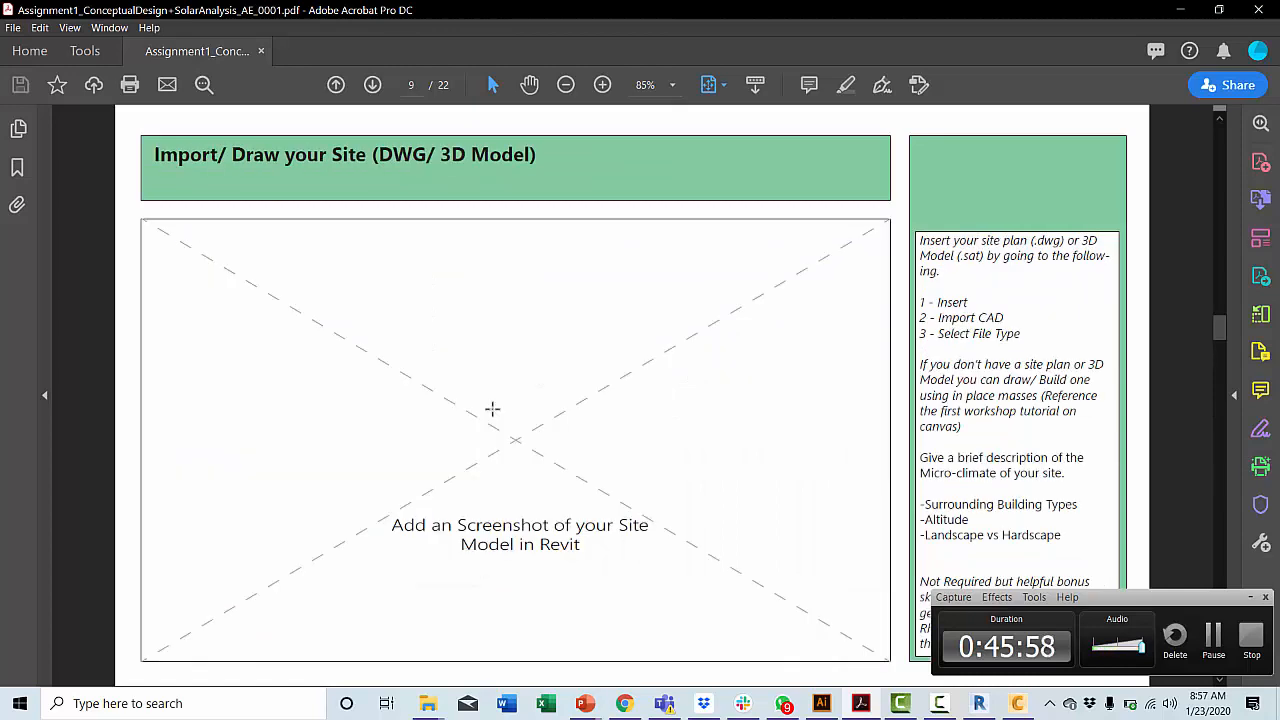
scroll(492, 408, "down", 1)
scroll(492, 408, "up", 2)
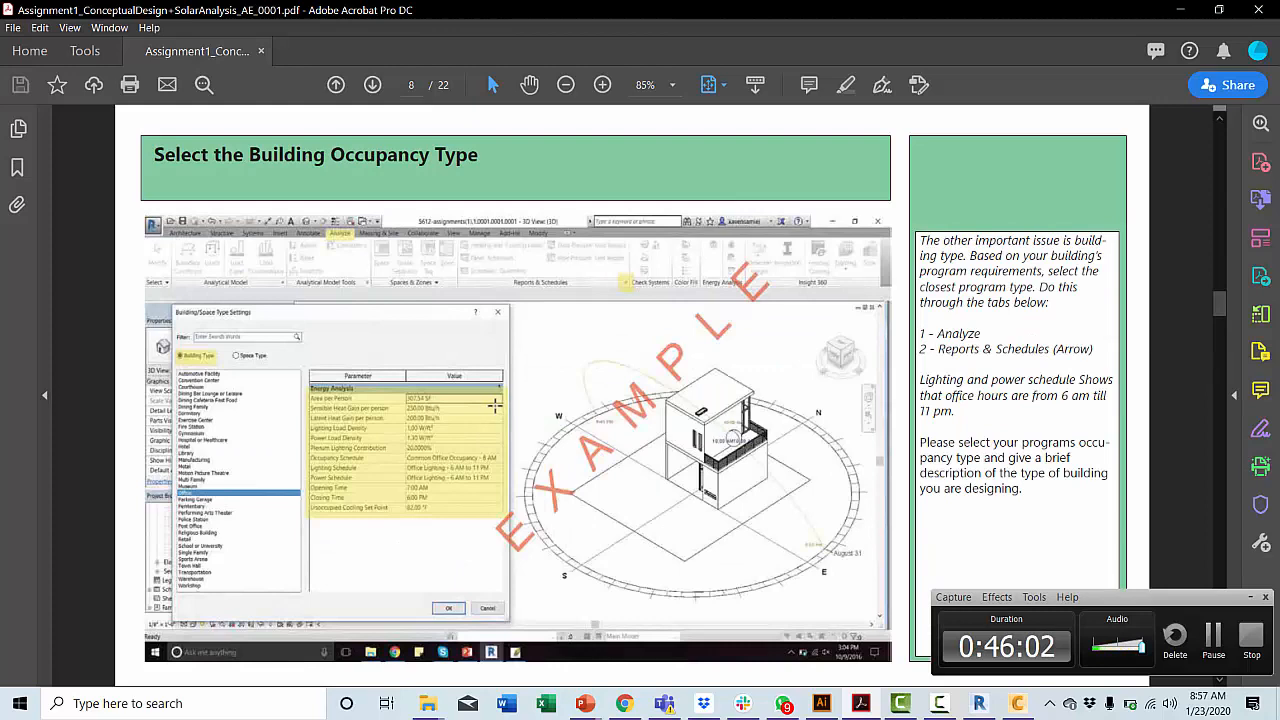
Review the assignment pages on generic building form, occupancy type and massing option 1, ending at the site import page.
scroll(492, 404, "down", 3)
scroll(496, 404, "down", 1)
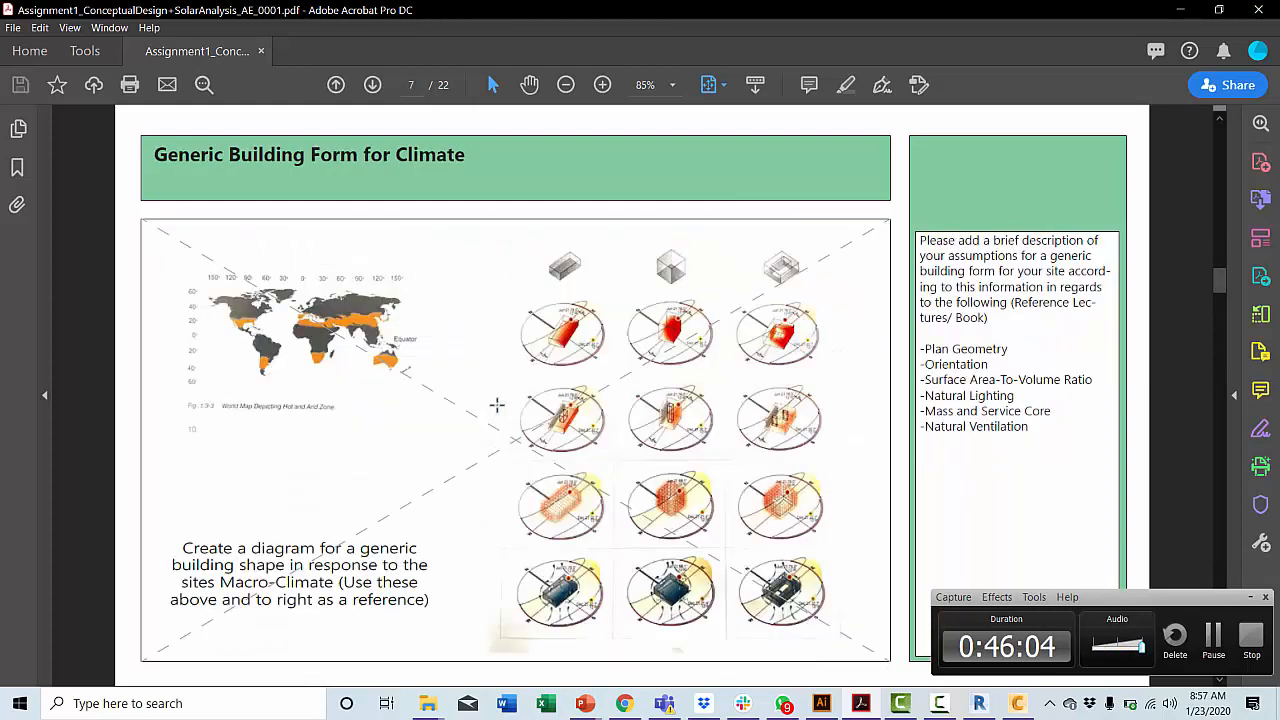
scroll(496, 404, "up", 4)
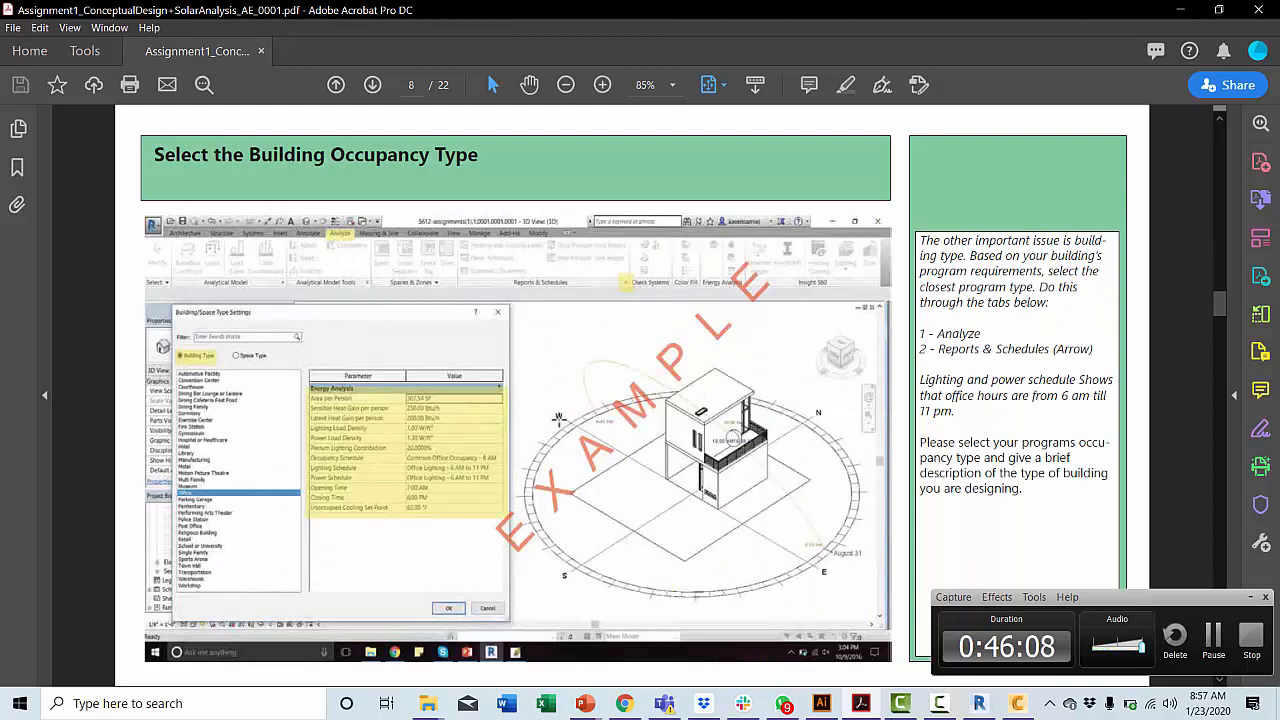
scroll(559, 420, "down", 4)
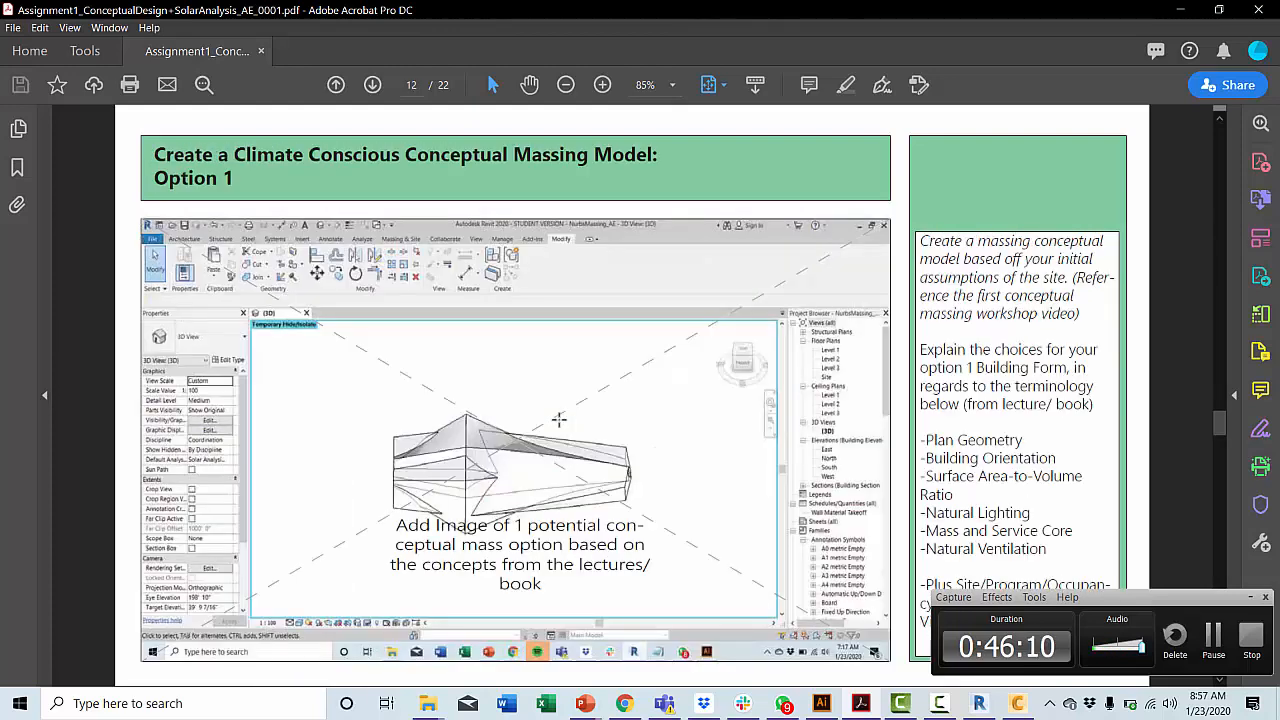
scroll(559, 420, "down", 2)
scroll(559, 420, "up", 6)
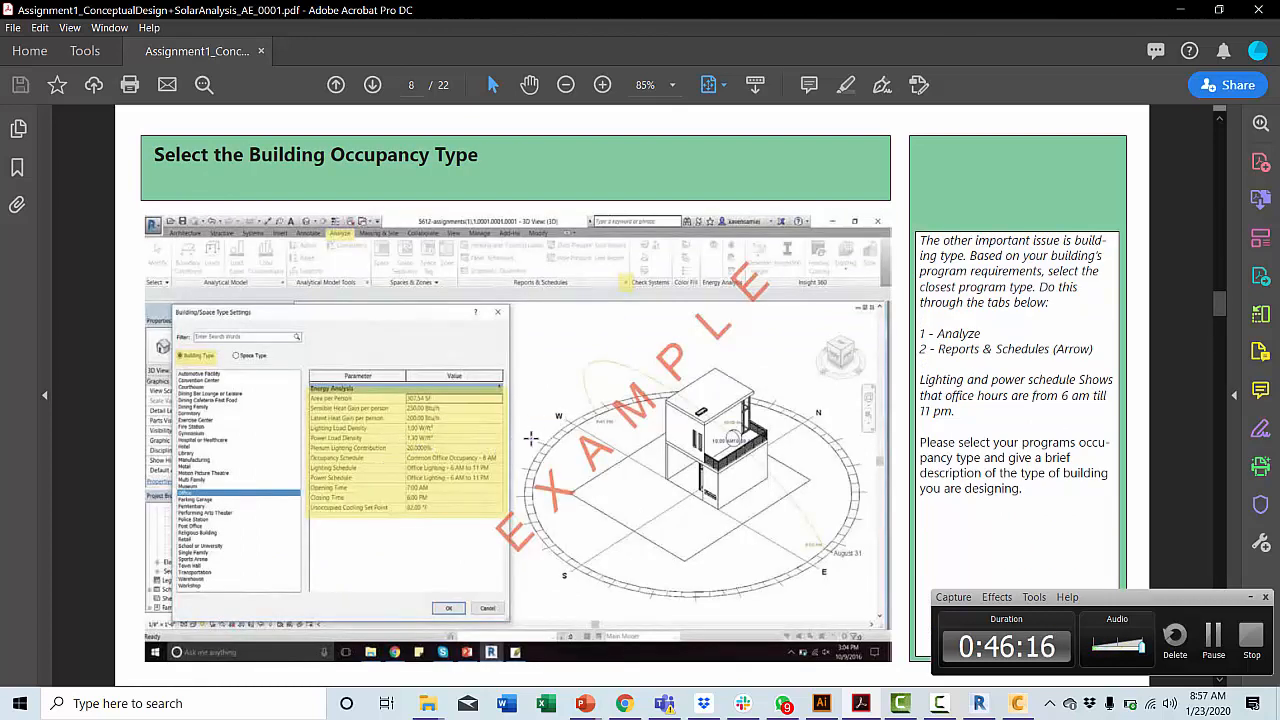
scroll(531, 440, "up", 2)
scroll(531, 440, "down", 3)
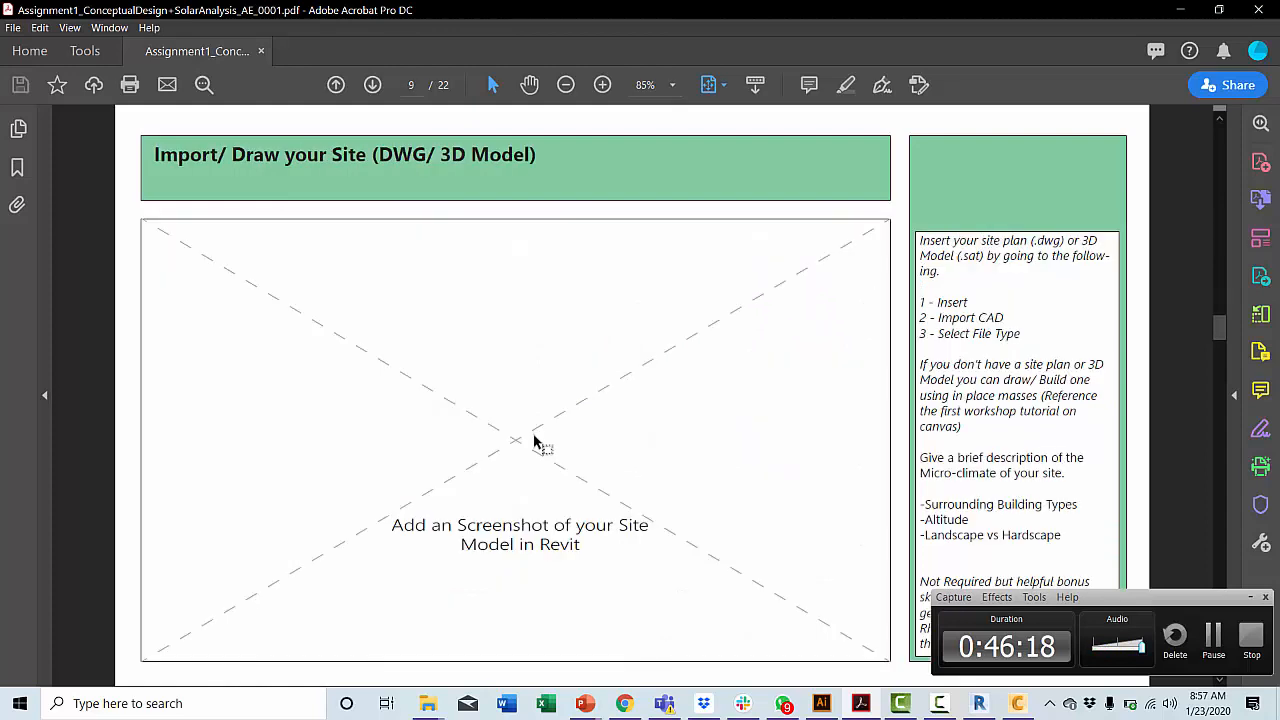
Switch back to Revit and examine the masses and drawing sheets from the top in the 3D view.
left_click(979, 703)
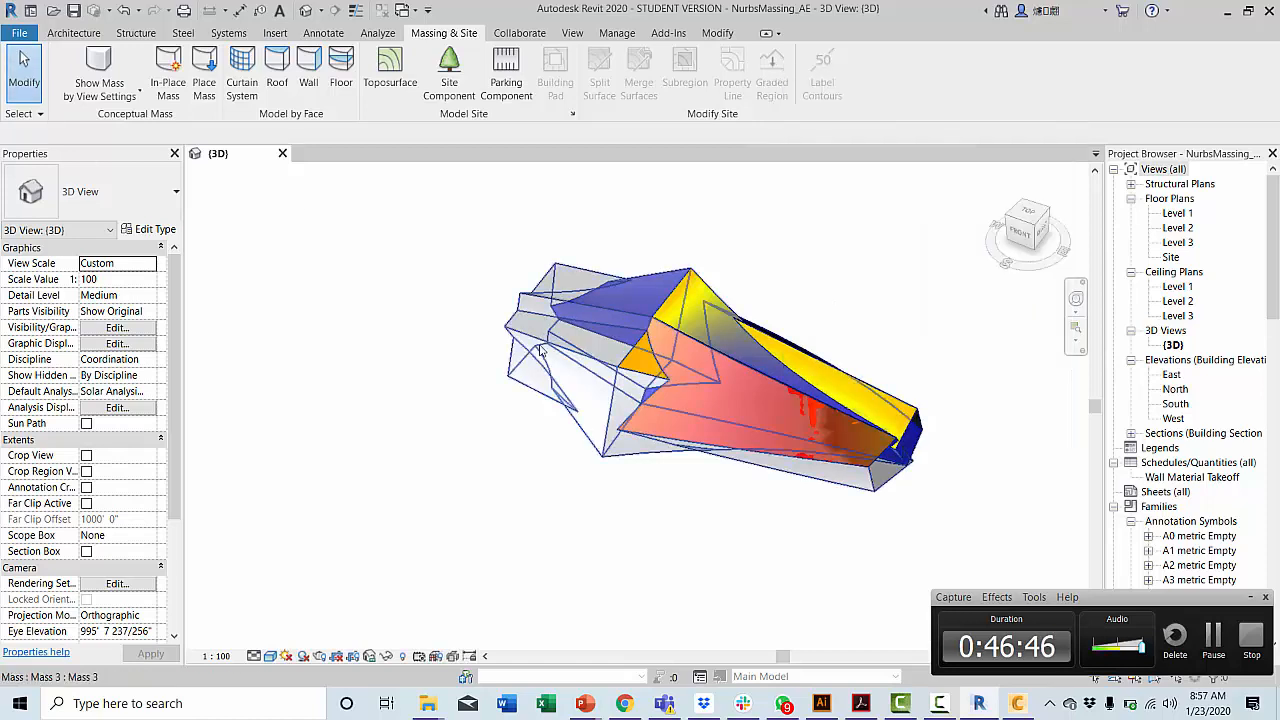
middle_click_drag(540, 350, 350, 352)
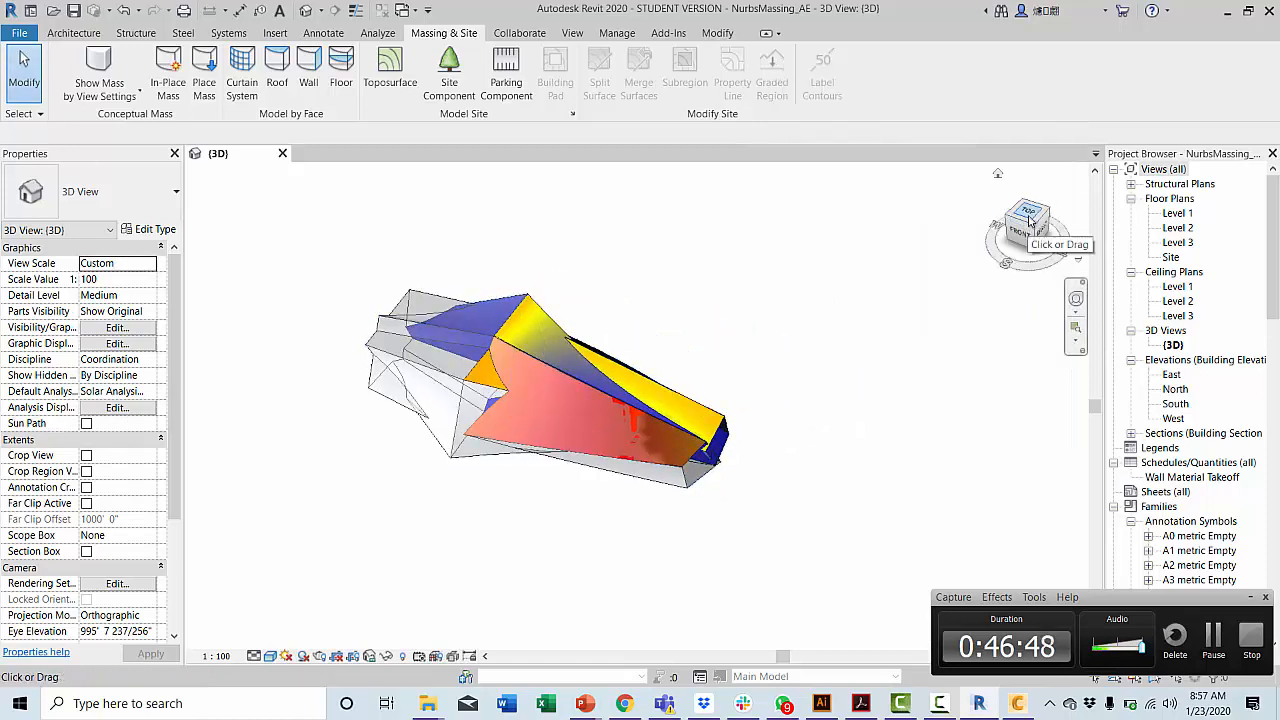
left_click(1029, 216)
middle_click_drag(897, 298, 609, 303)
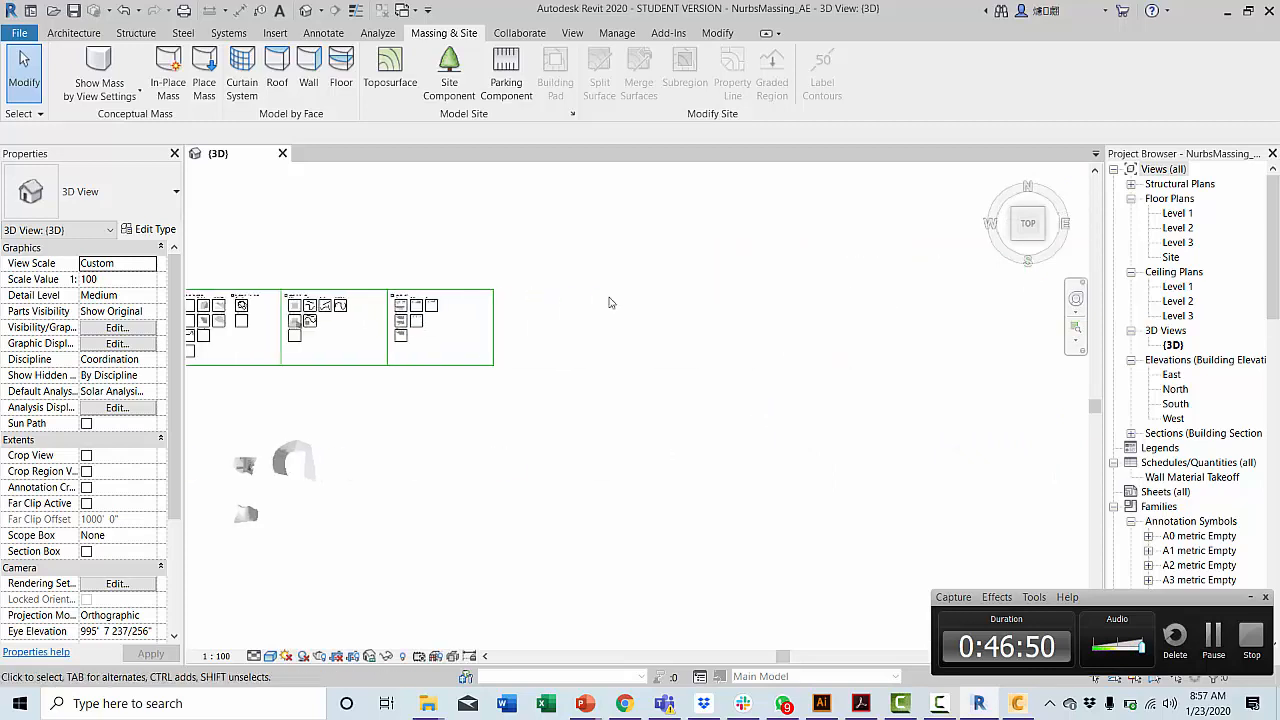
middle_click_drag(743, 384, 1096, 370)
scroll(485, 428, "up", 1)
scroll(495, 433, "up", 1)
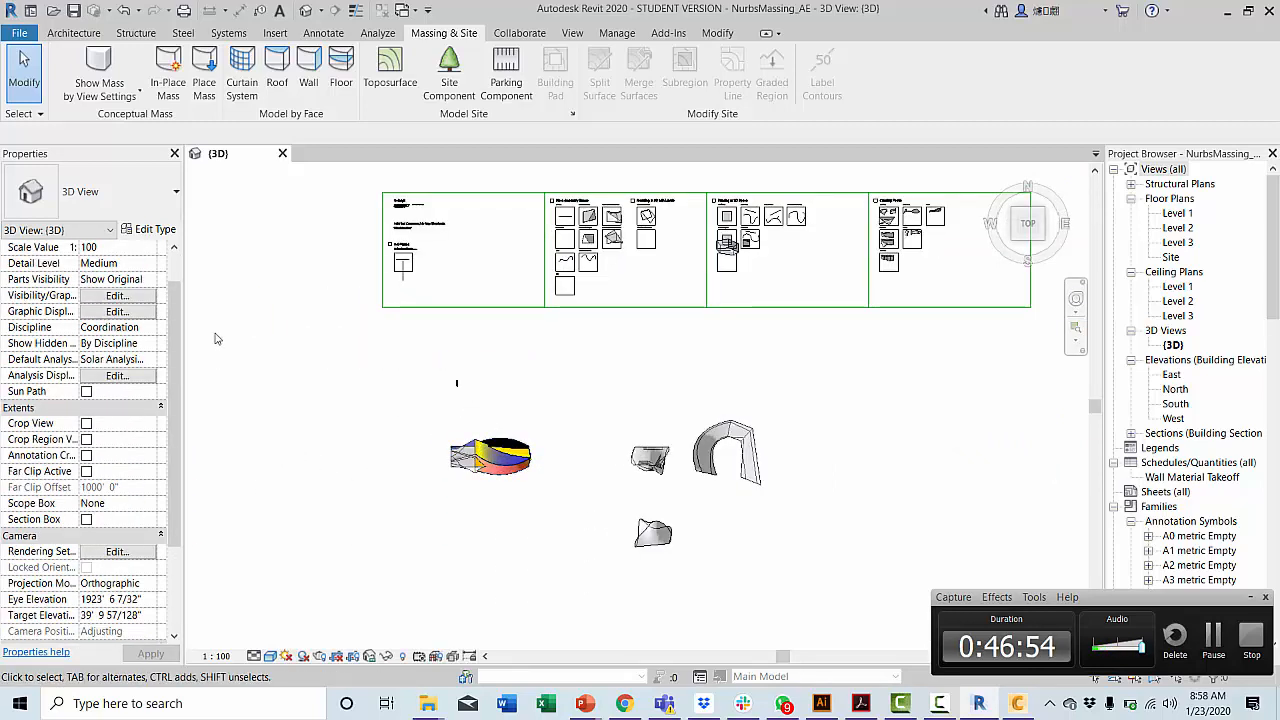
Open the Level 1 and Site floor plans, and frame the curved mass with the curtain system in the Site plan.
double_click(1178, 214)
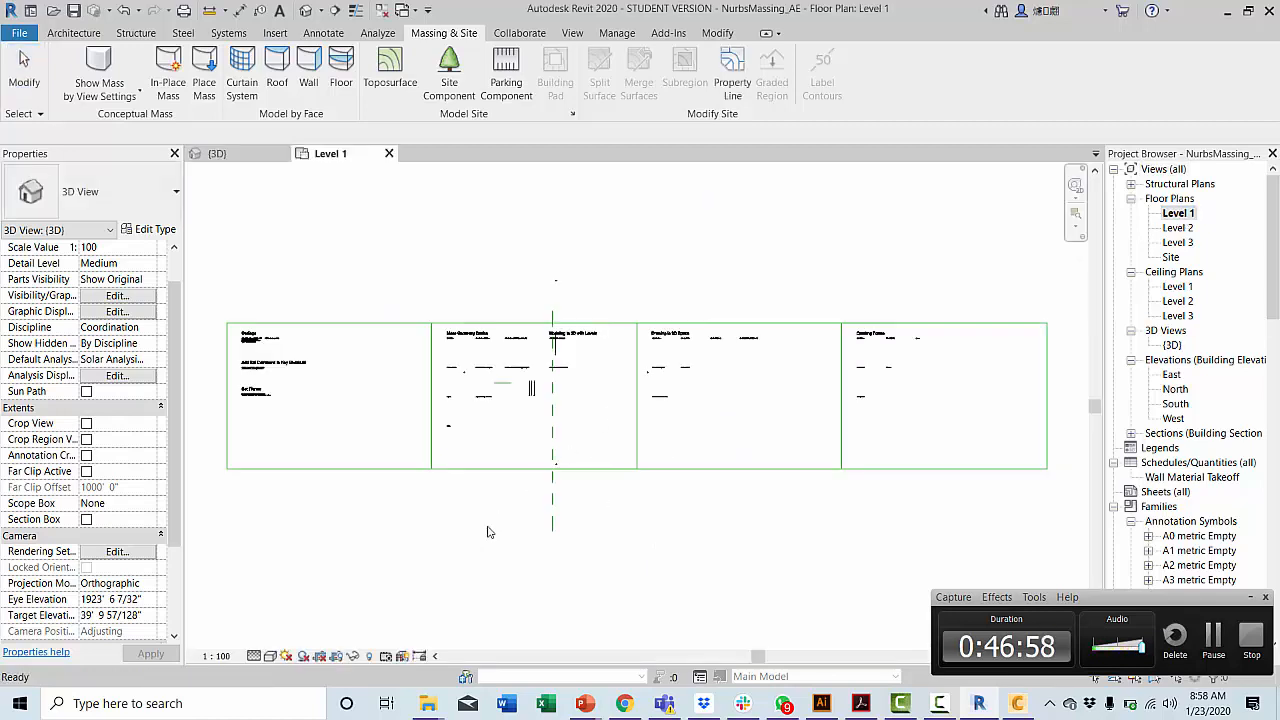
scroll(488, 529, "down", 1)
double_click(1173, 258)
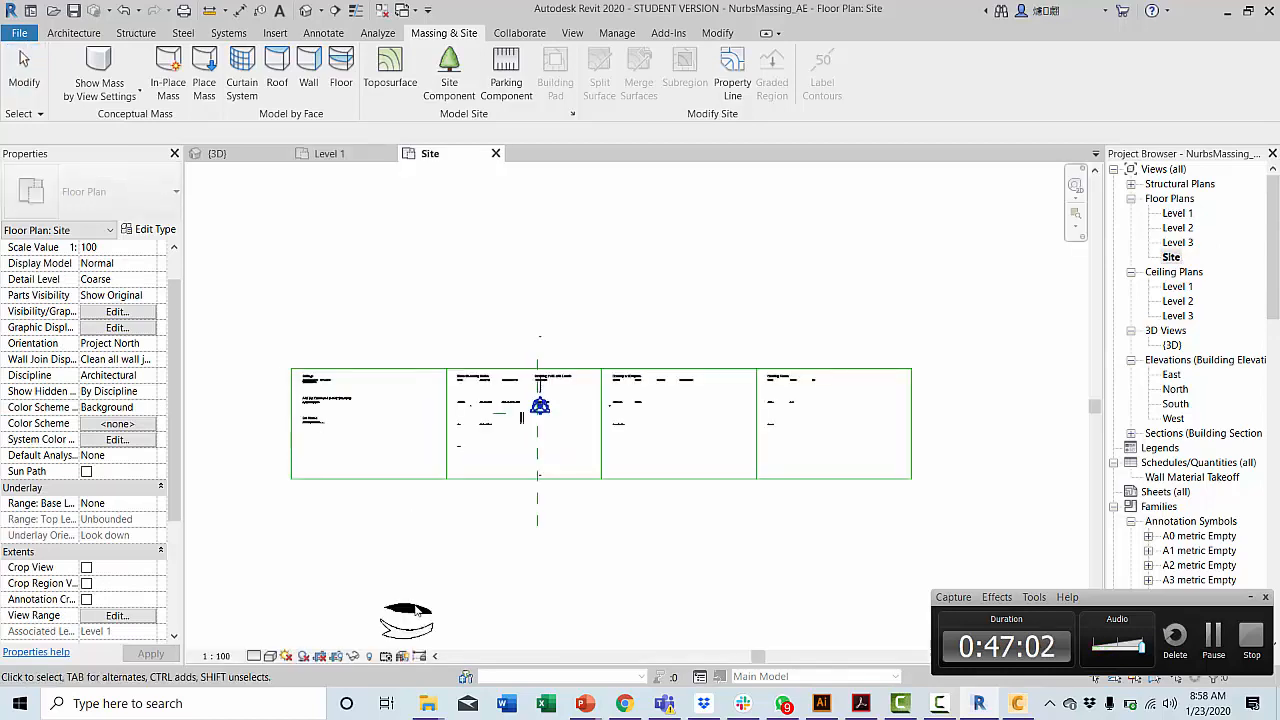
middle_click_drag(460, 557, 524, 483)
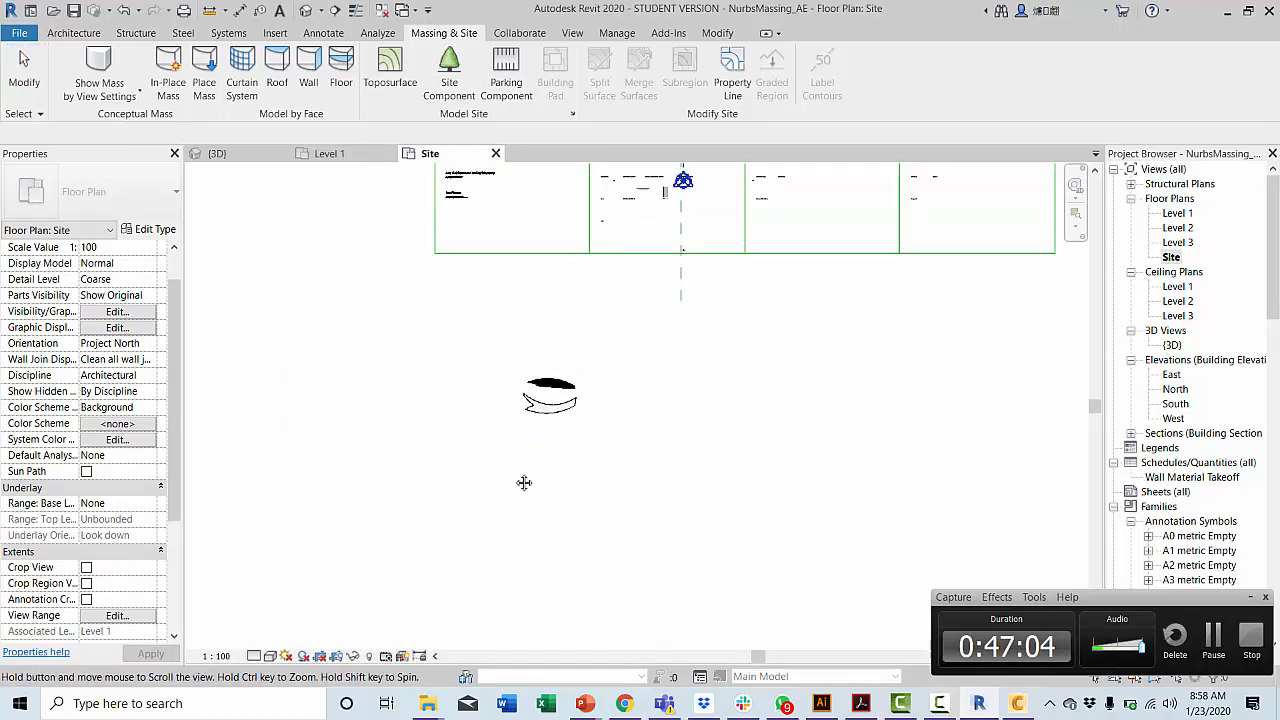
scroll(540, 397, "up", 3)
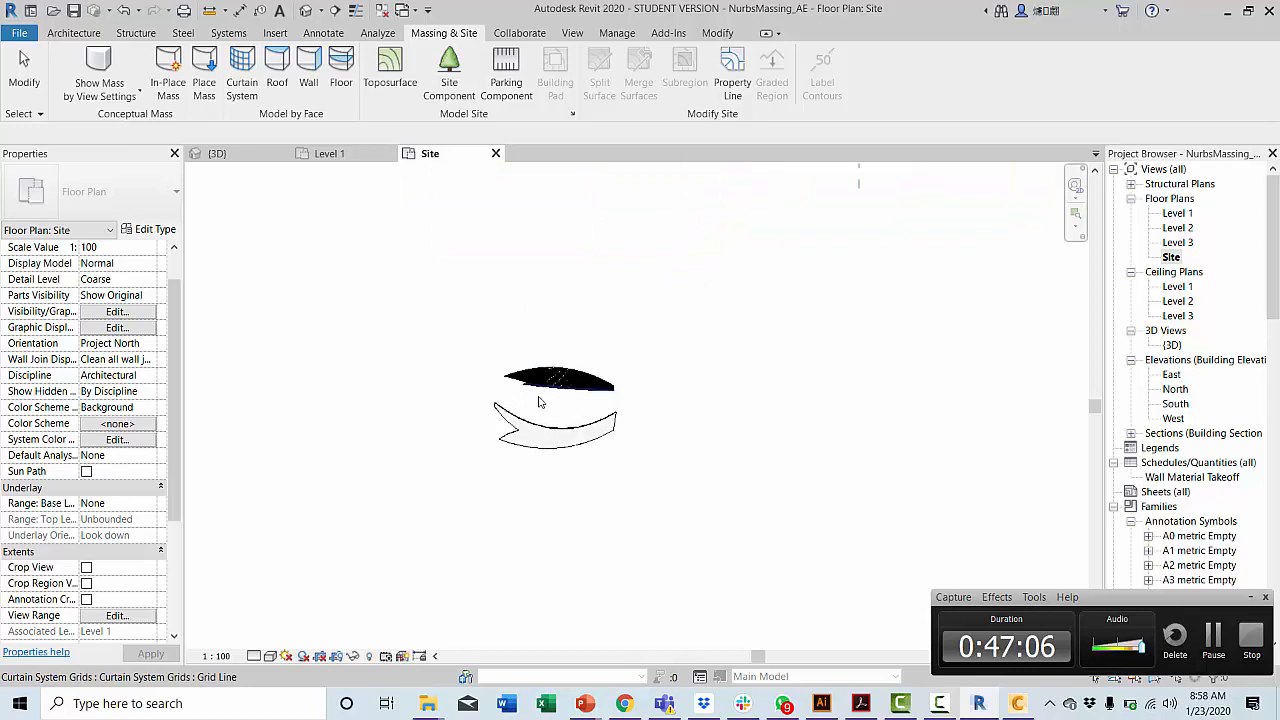
scroll(538, 402, "up", 5)
middle_click_drag(551, 503, 642, 465)
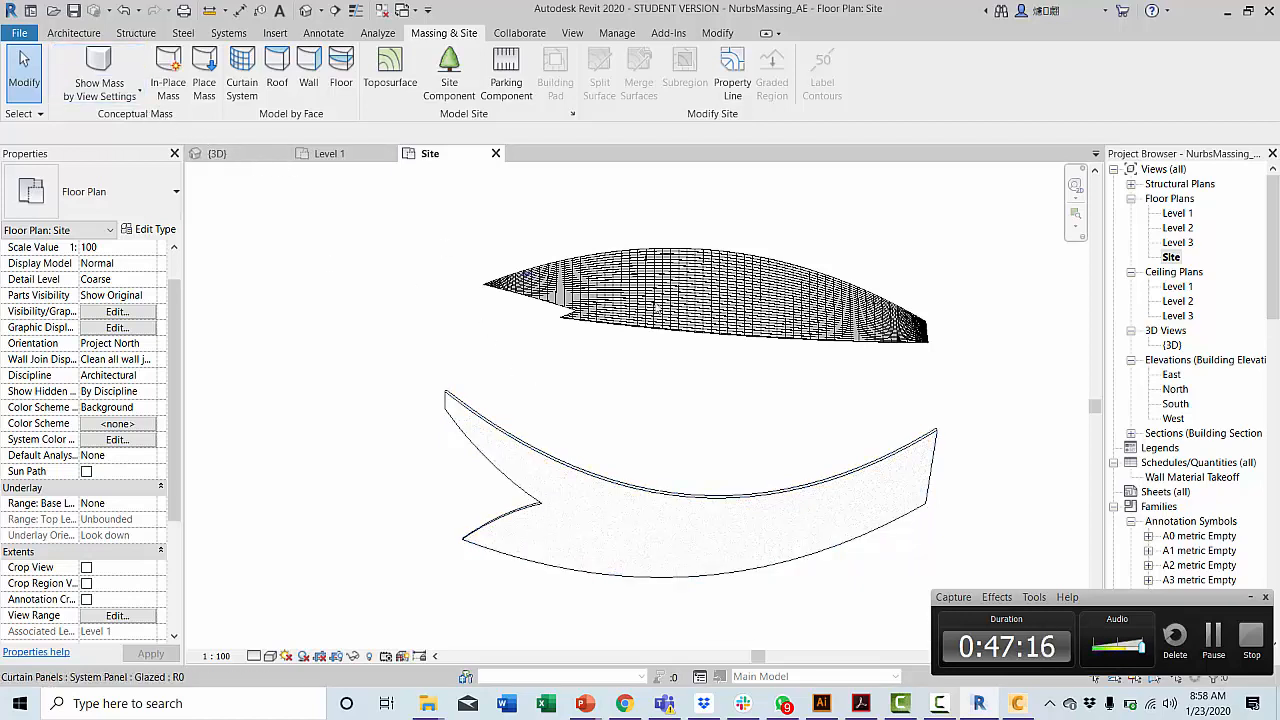
Check the rotation angles offered by Rotate Project North, and close the dialog without rotating.
scroll(654, 438, "down", 1)
scroll(860, 373, "down", 2)
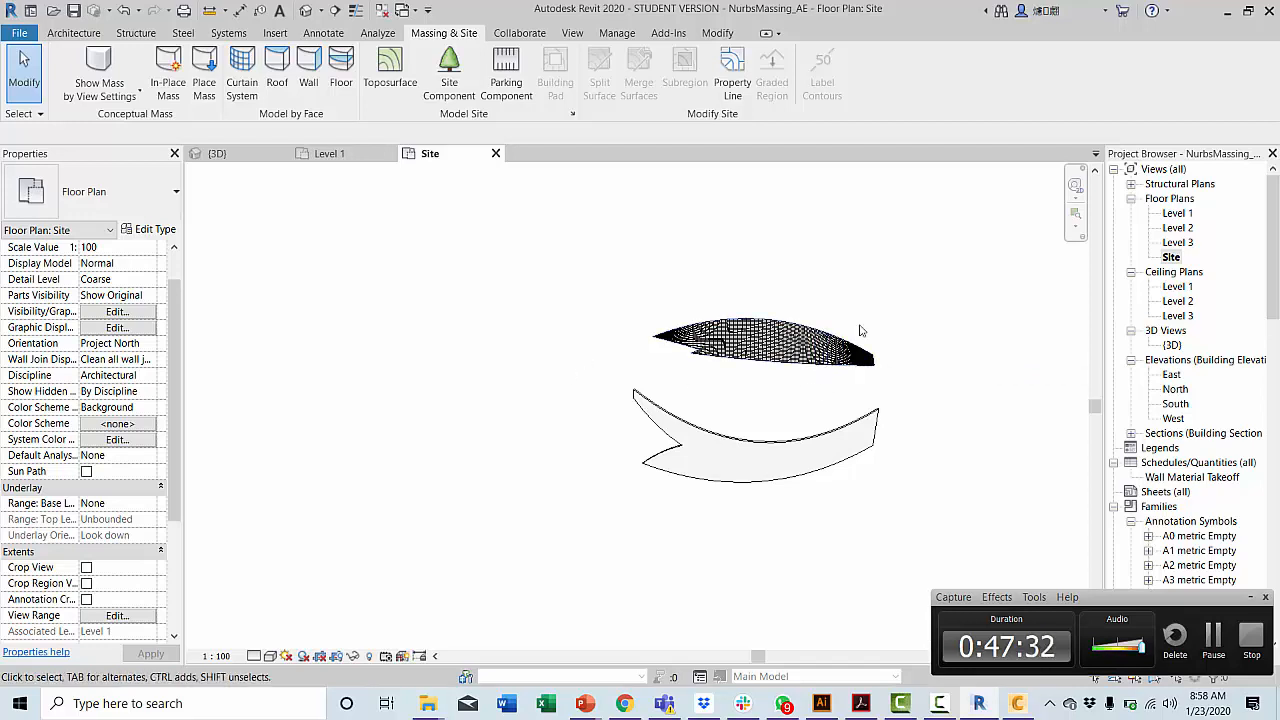
middle_click_drag(863, 429, 774, 429)
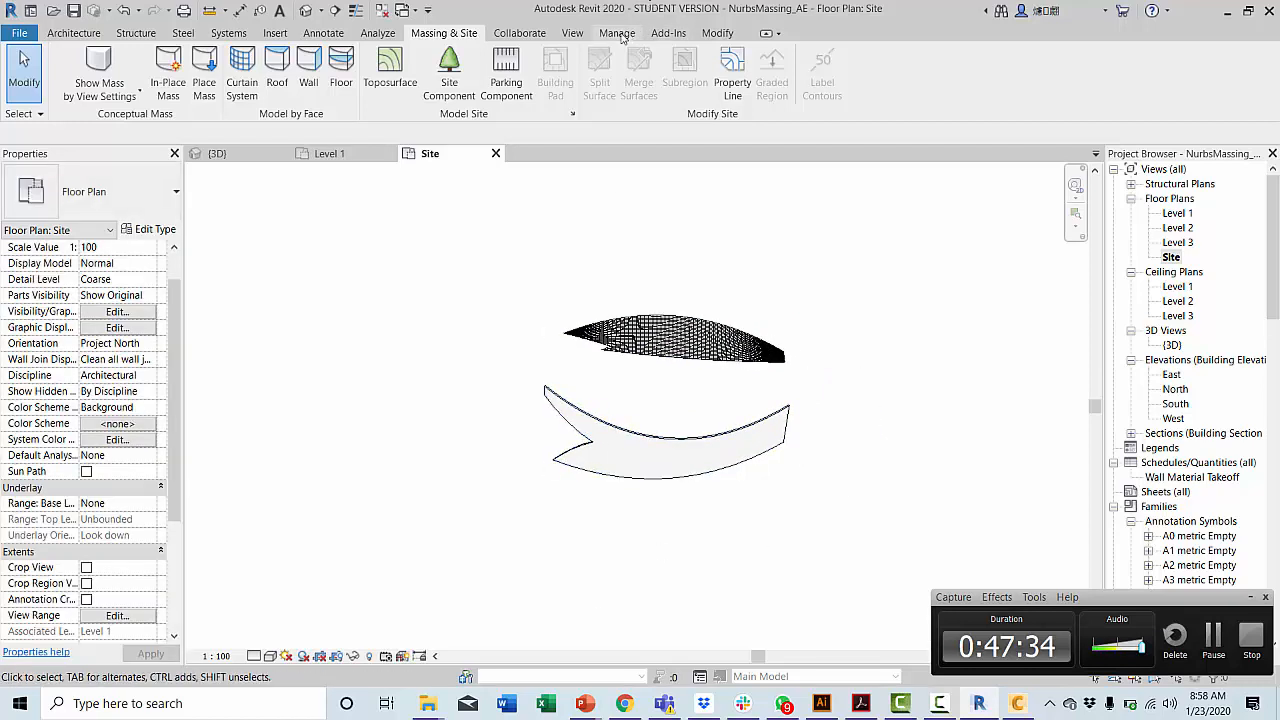
left_click(617, 33)
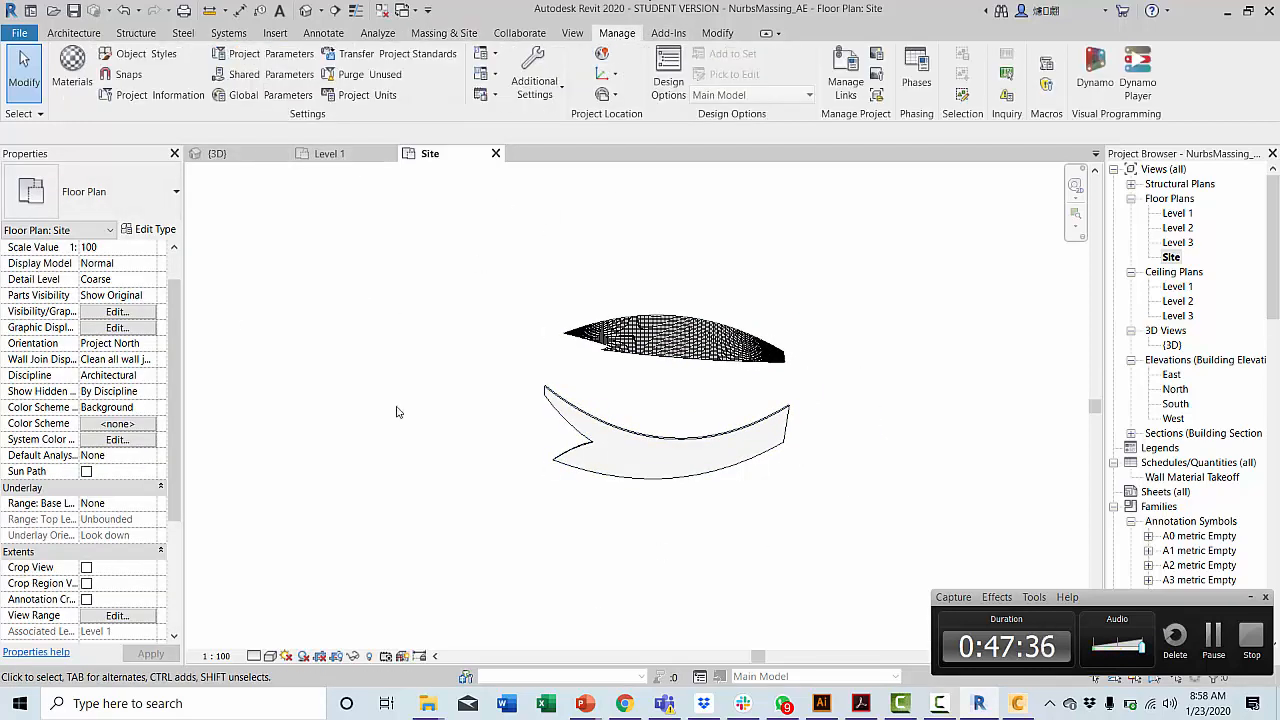
left_click(612, 95)
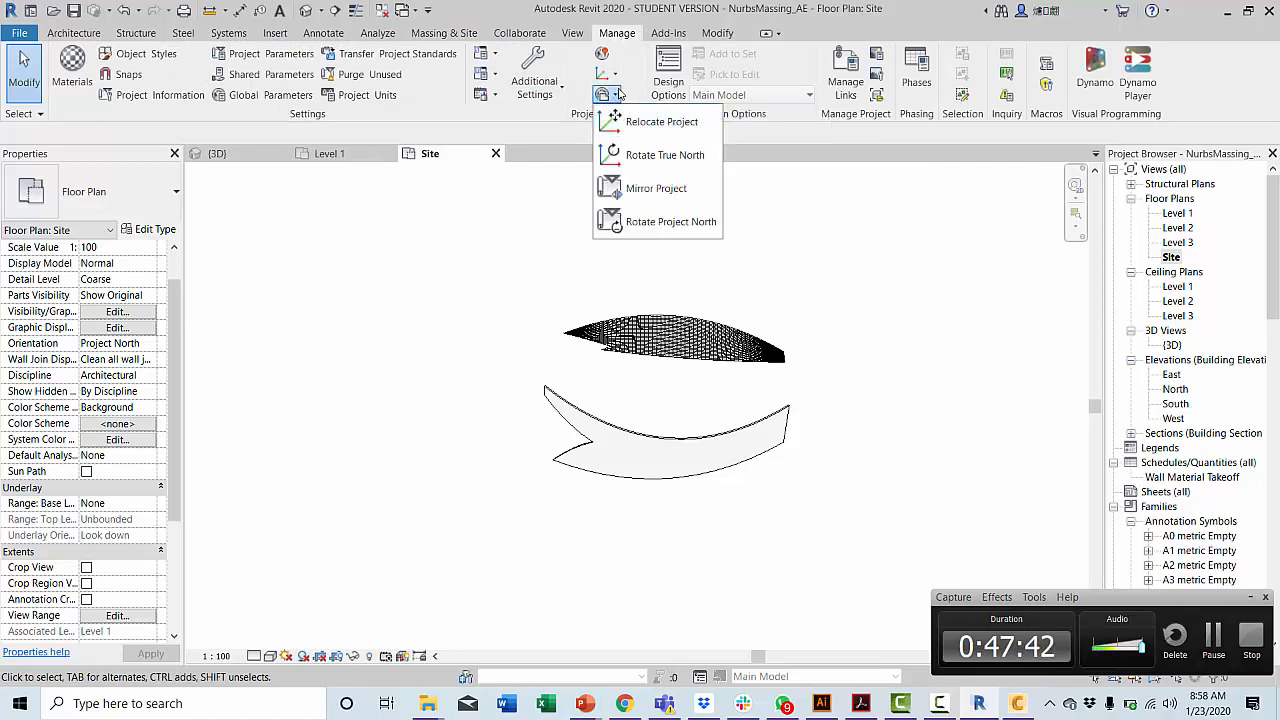
left_click(665, 226)
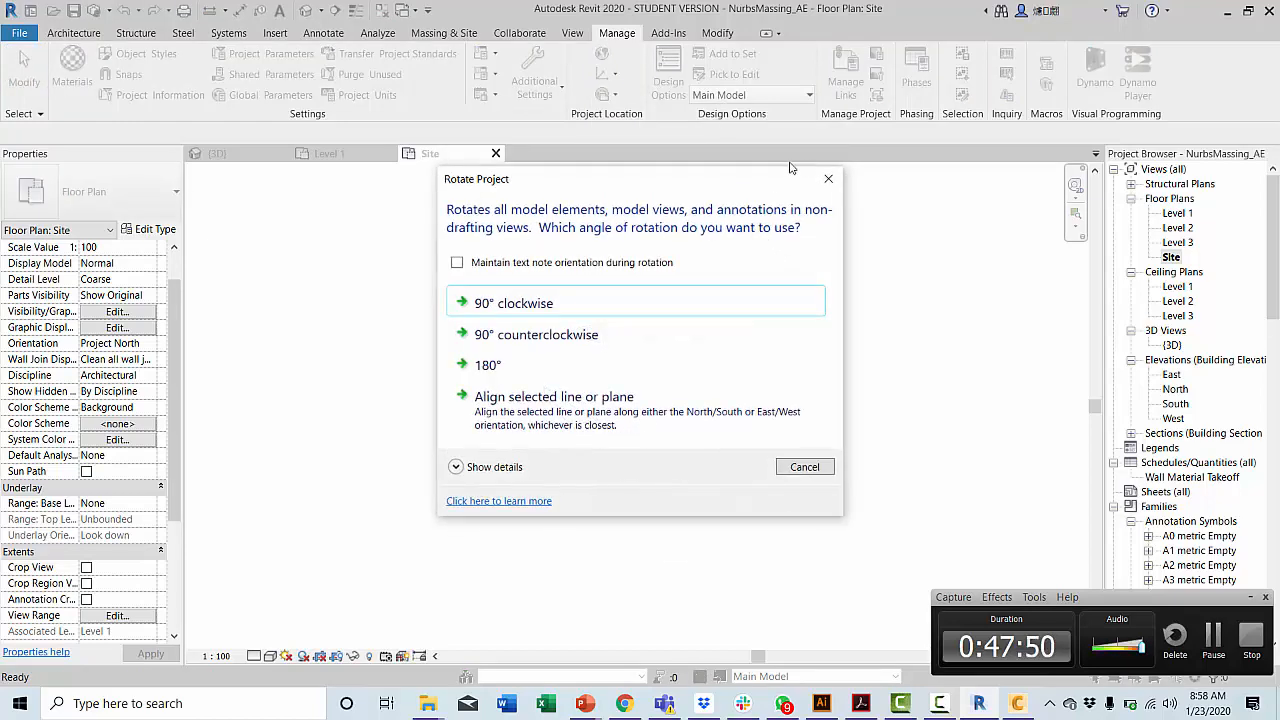
left_click(828, 178)
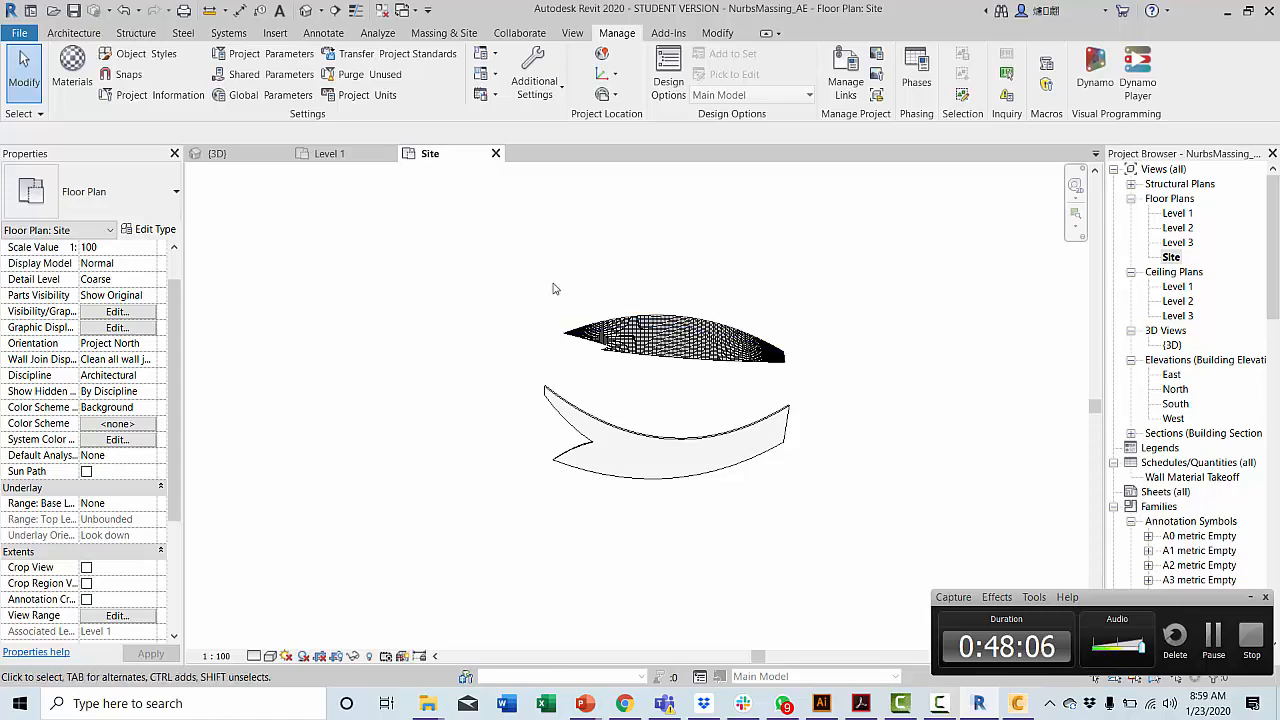
Rotate project north by 180° in the Site plan, accept the warnings and bring the rotated mass back into view.
left_click(615, 95)
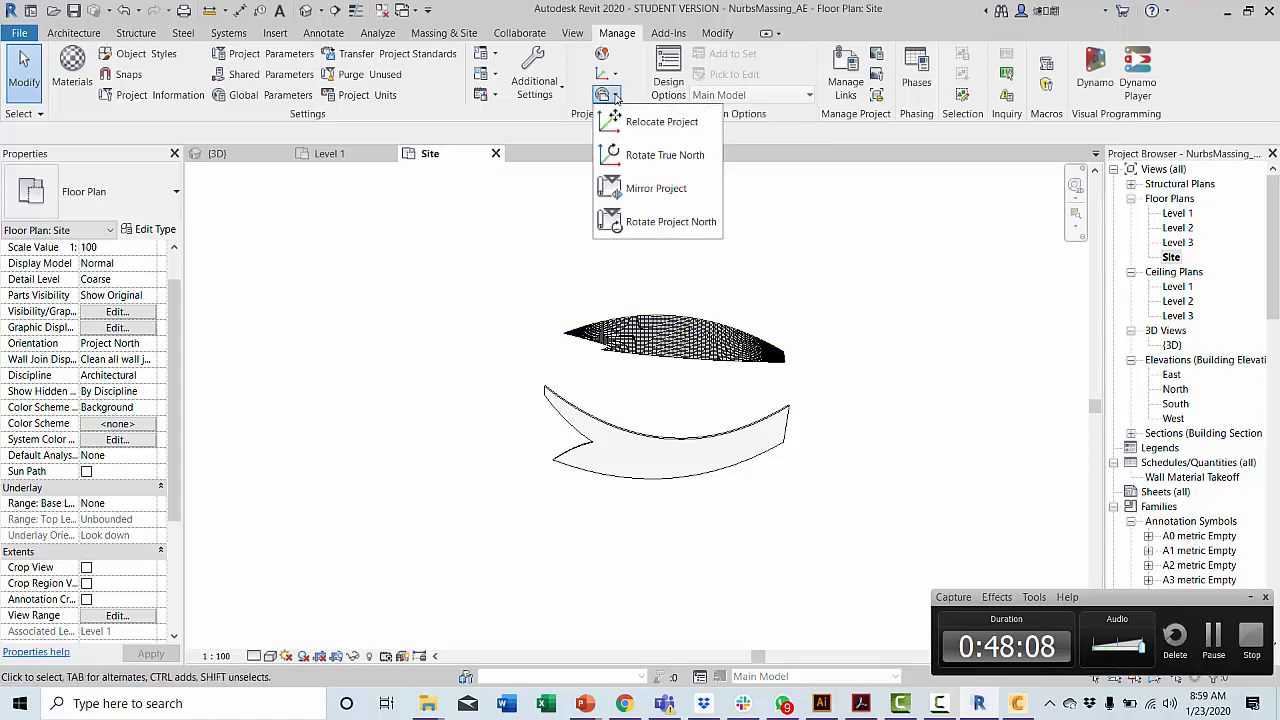
left_click(662, 222)
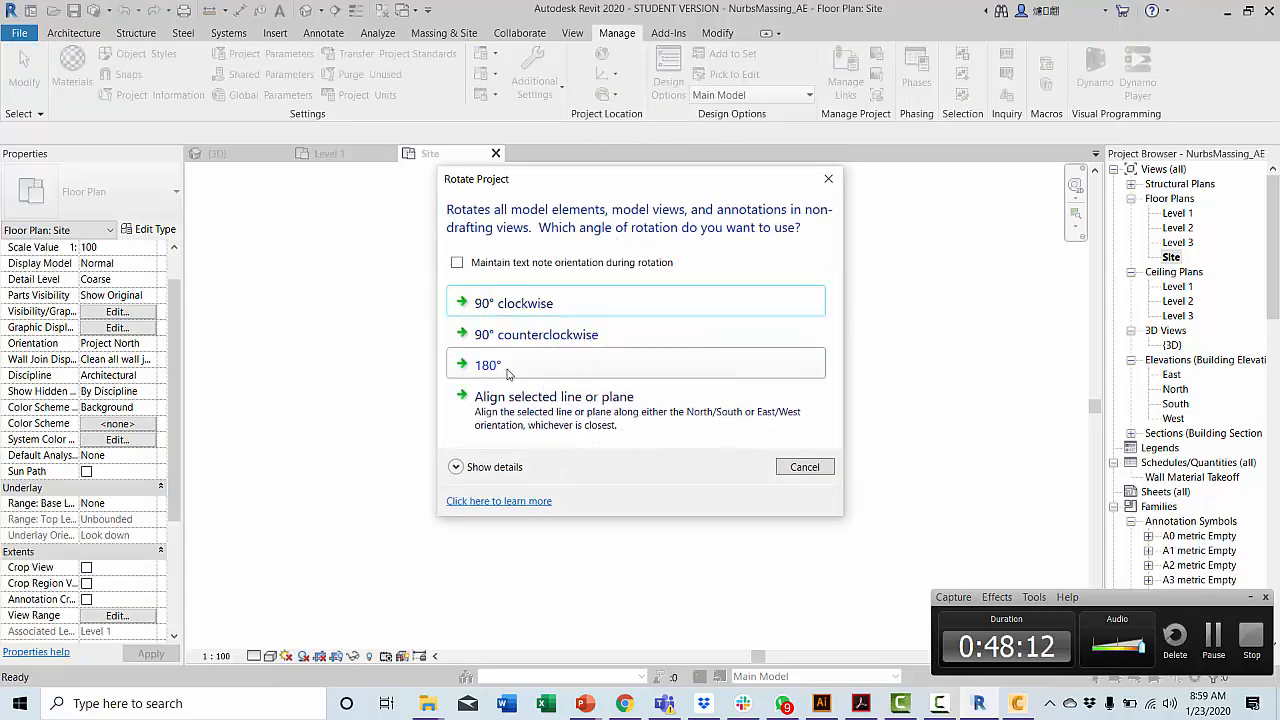
left_click(507, 372)
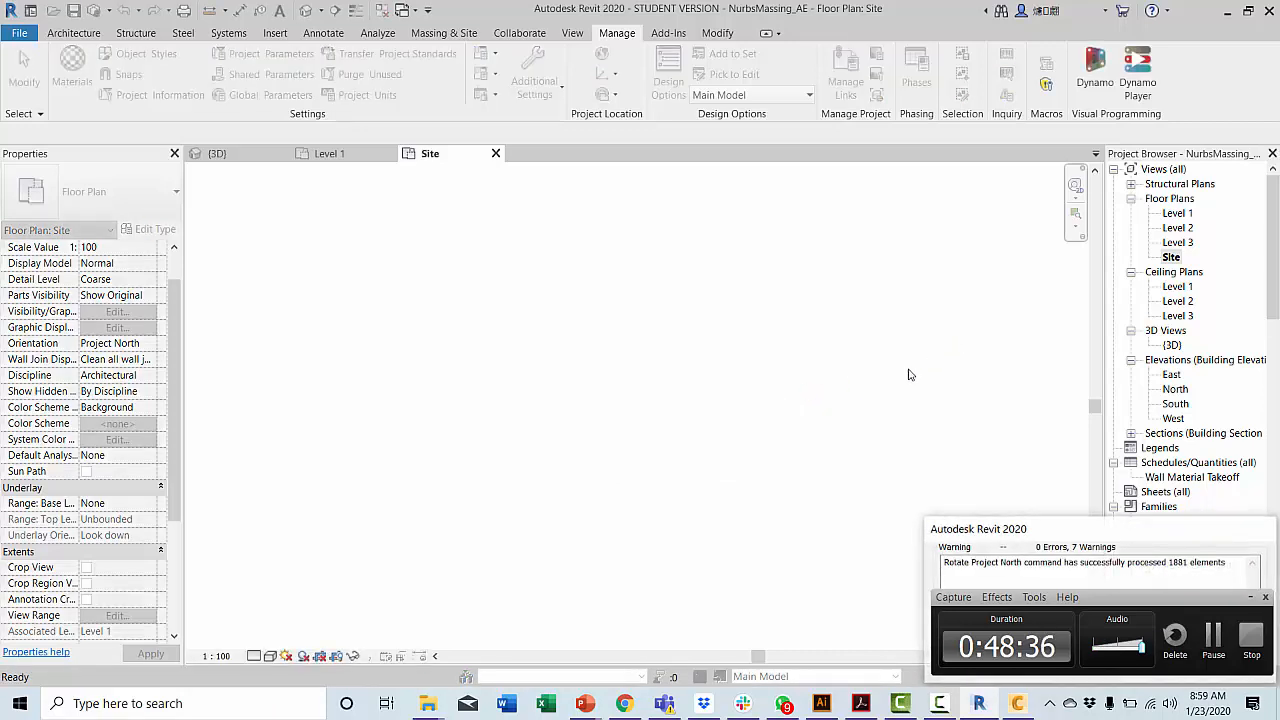
left_click(1187, 538)
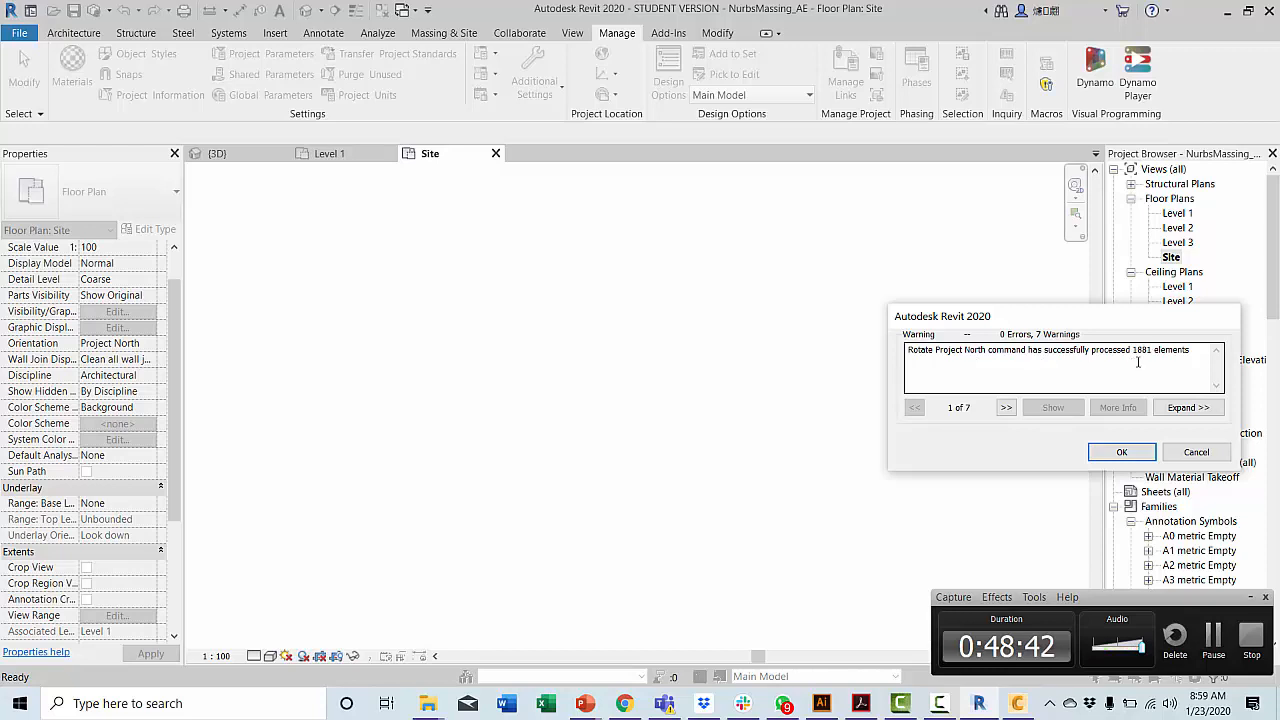
left_click(1120, 452)
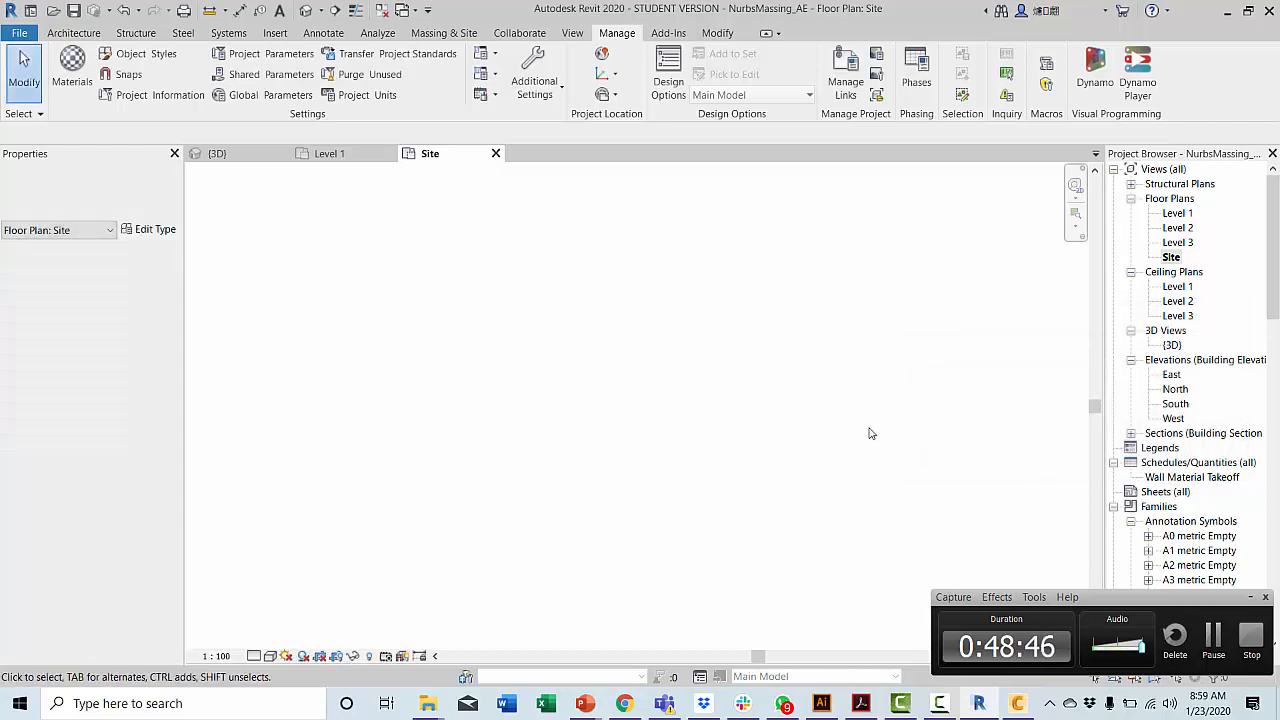
scroll(858, 430, "down", 1)
middle_click_drag(916, 296, 917, 293)
scroll(917, 295, "up", 5)
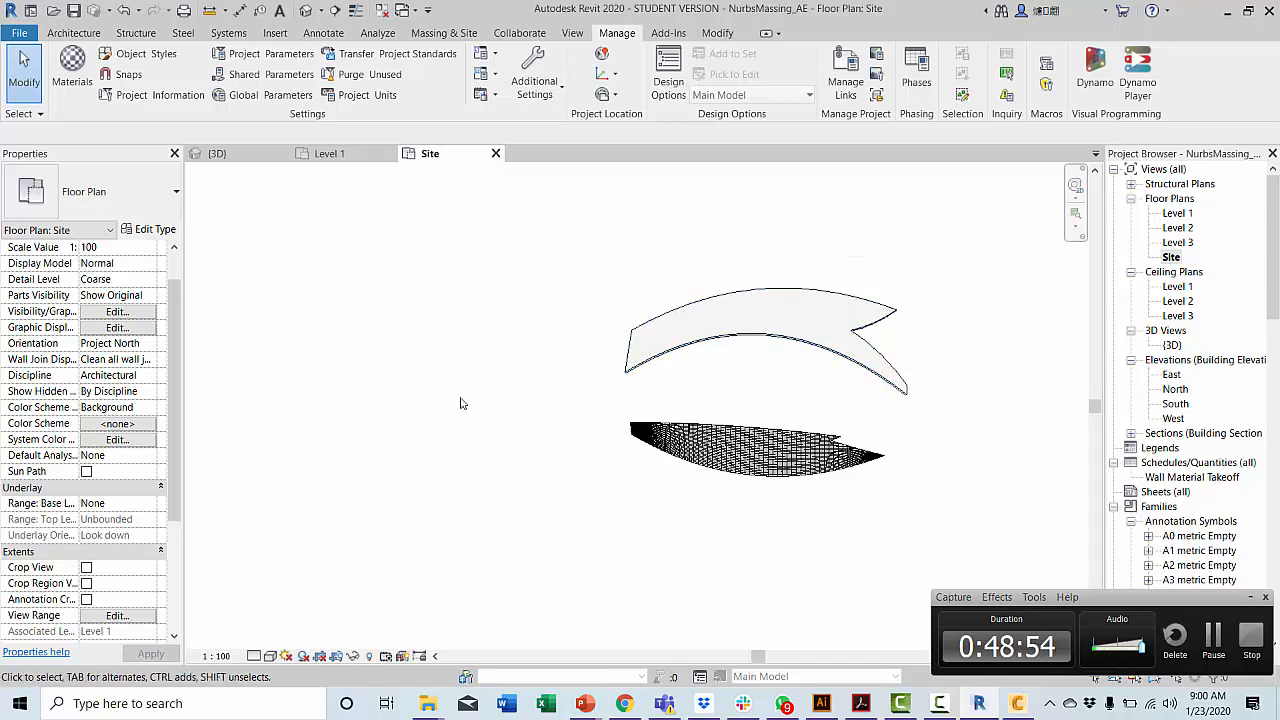
Turn on the sun path in the Site plan using the specified project location, date and time, and bring the whole compass ring into view.
scroll(425, 455, "down", 1)
left_click(287, 657)
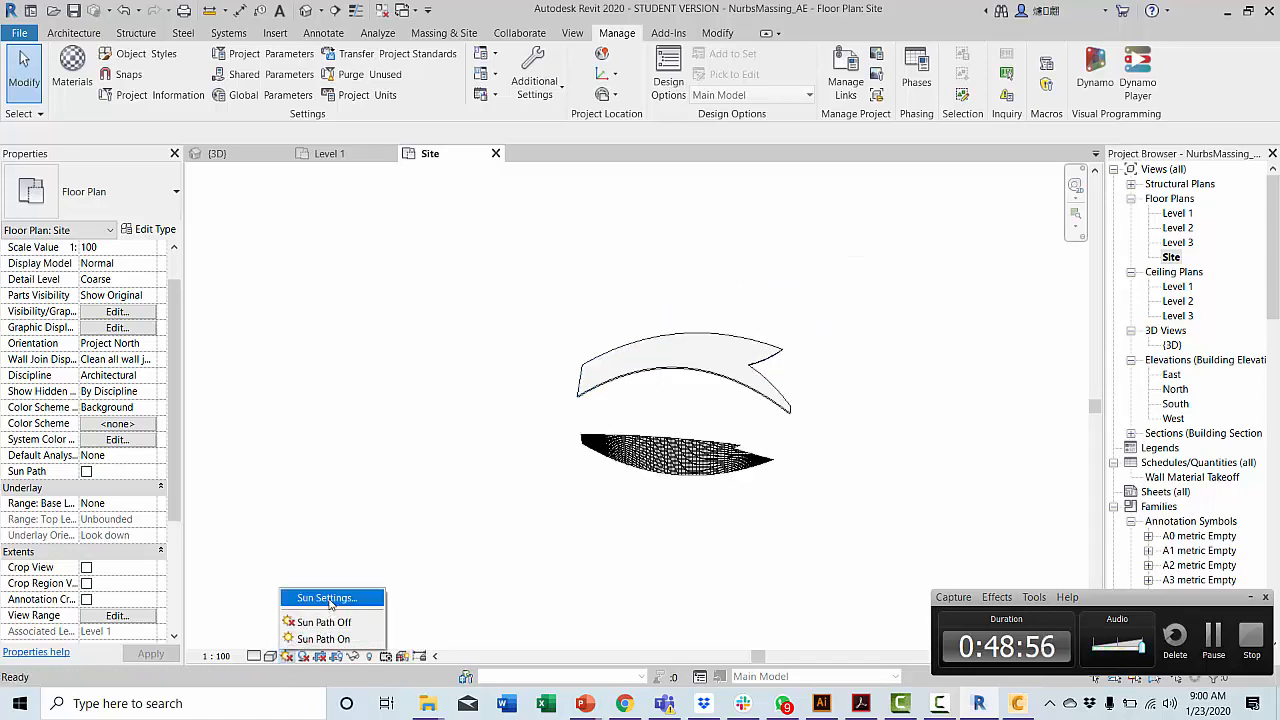
left_click(330, 600)
left_click(685, 471)
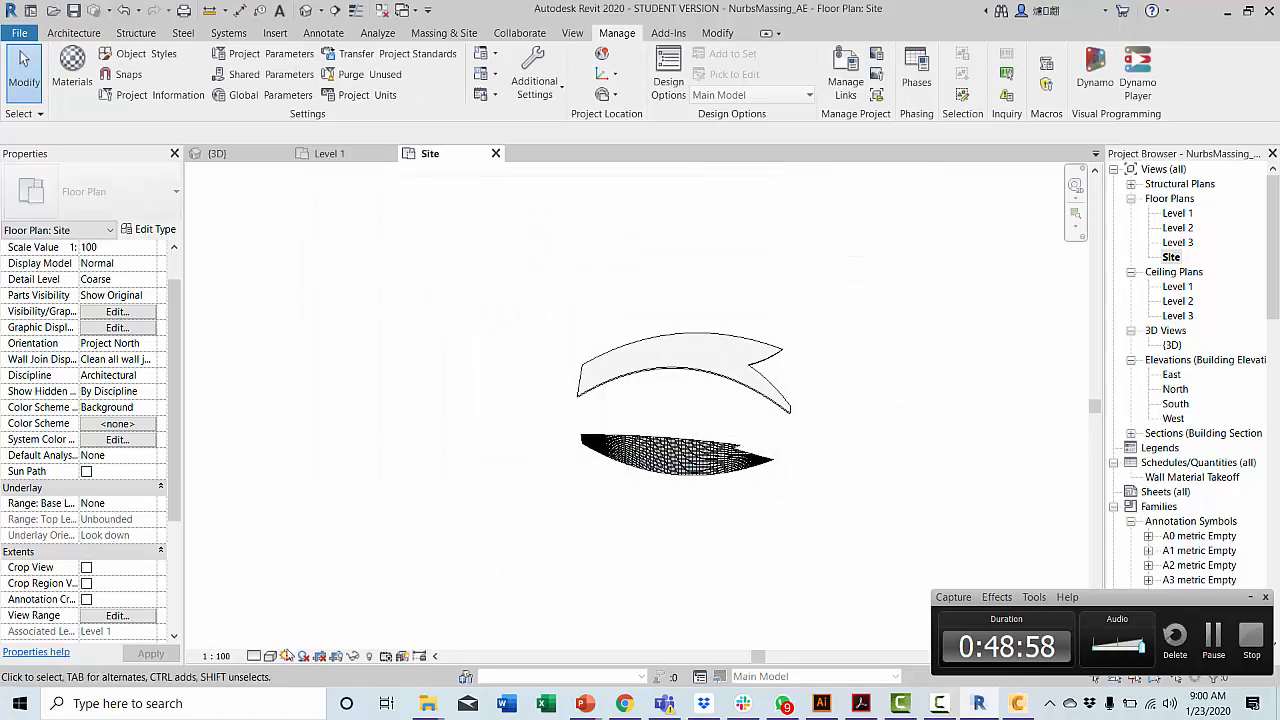
left_click(287, 657)
left_click(324, 639)
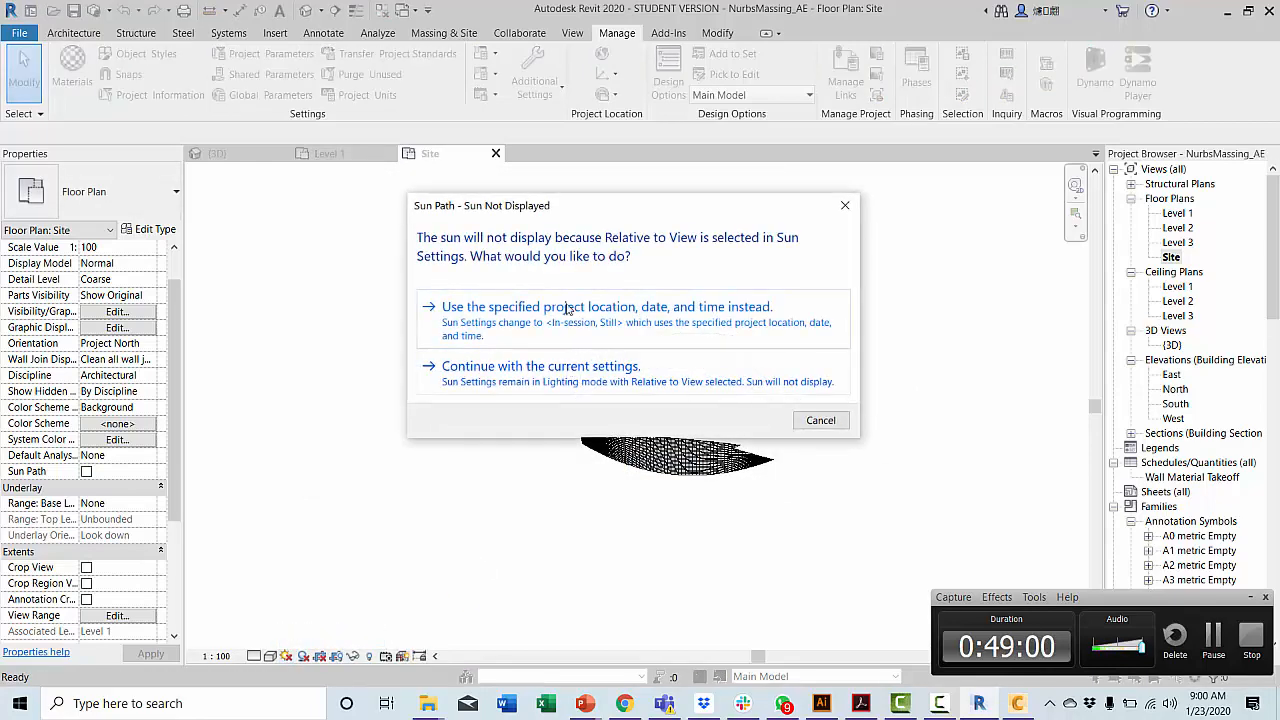
left_click(548, 324)
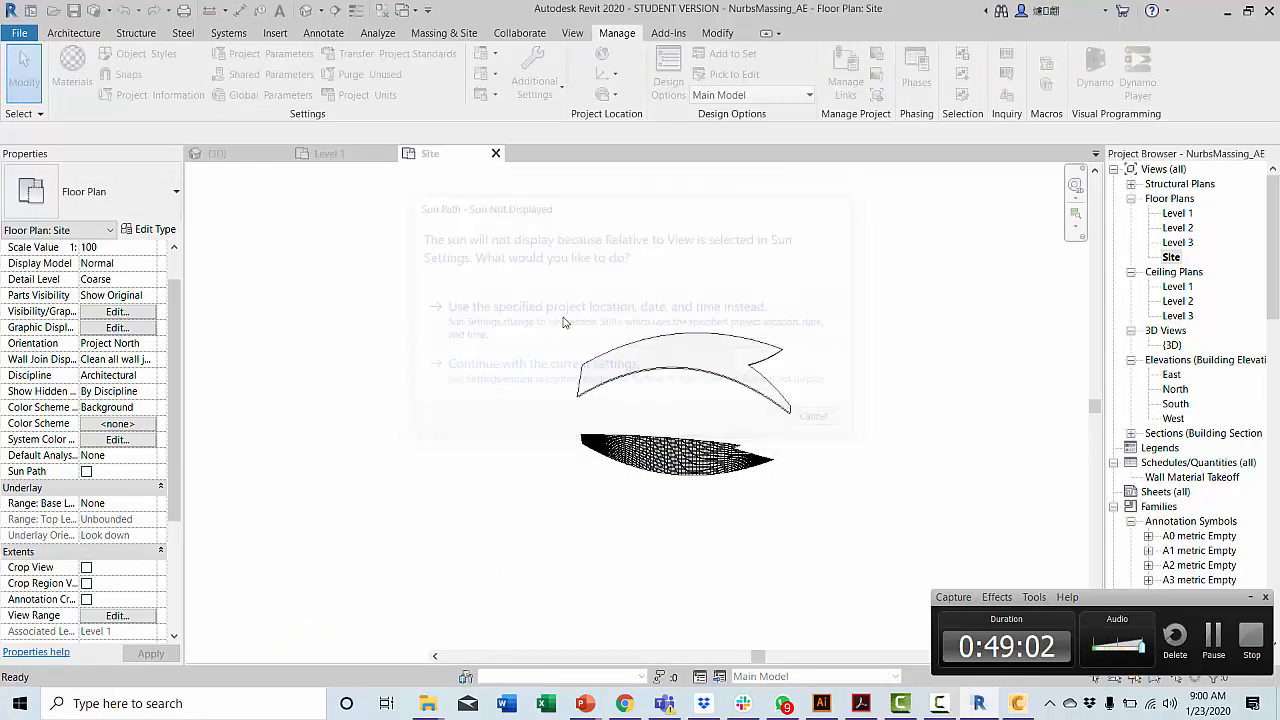
scroll(752, 346, "down", 4)
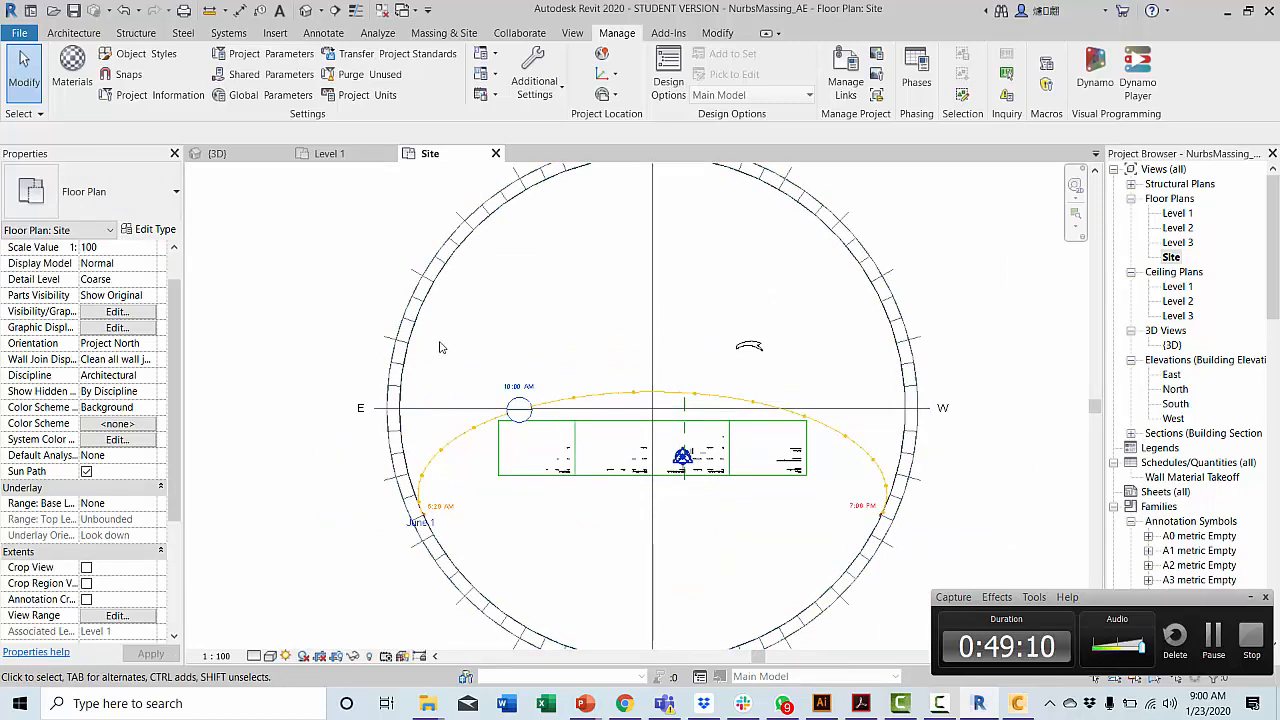
scroll(440, 350, "down", 2)
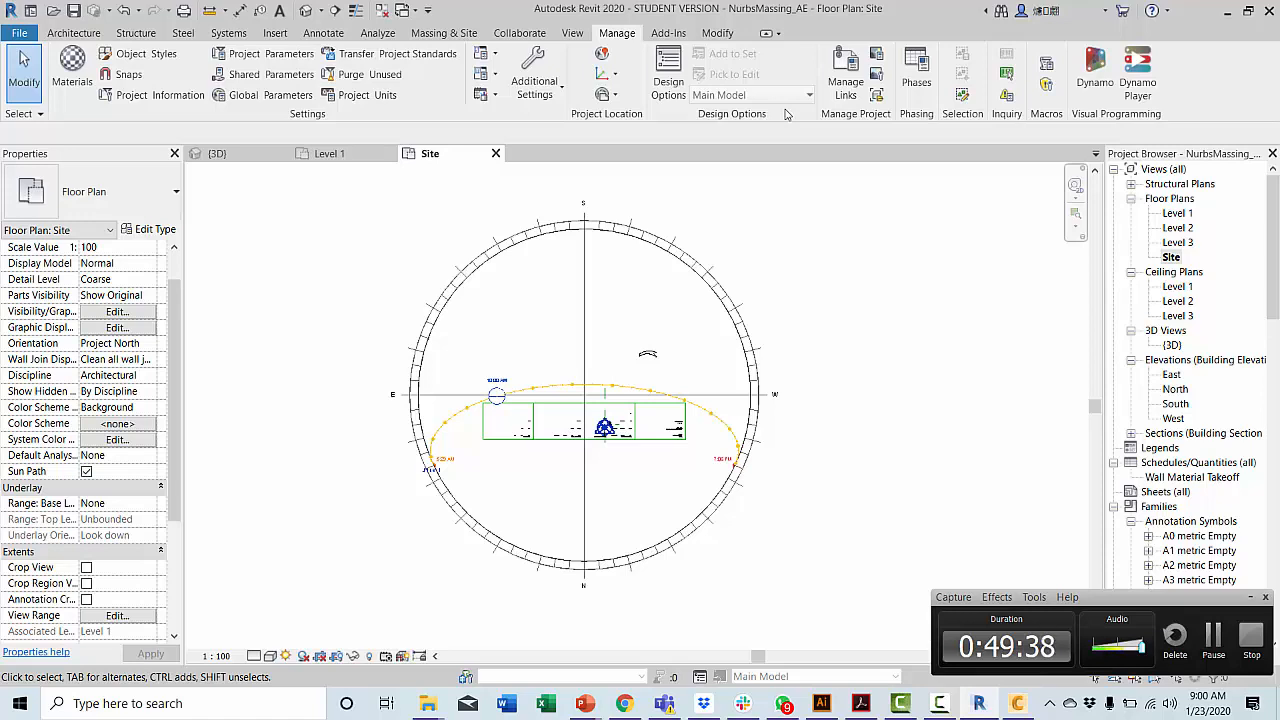
Examine the curved masses against the sun path, and turn the sun path off in the Site plan.
scroll(660, 350, "up", 4)
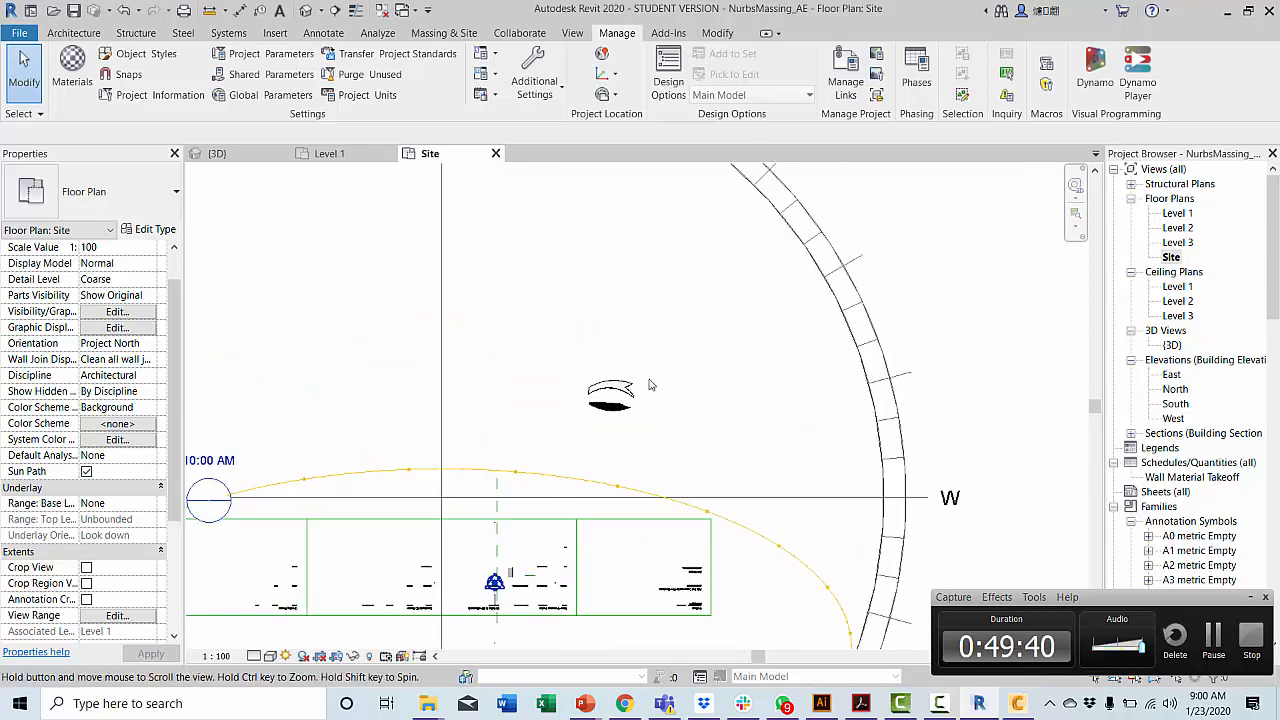
scroll(649, 385, "up", 3)
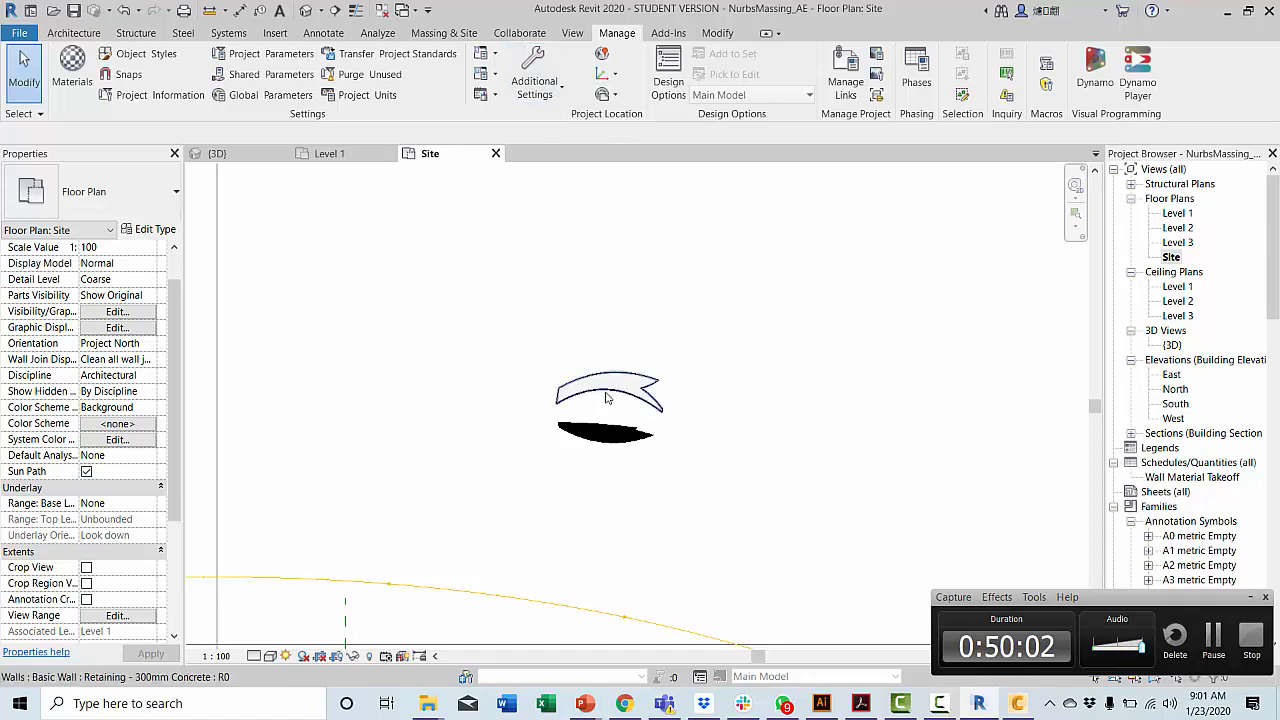
scroll(595, 385, "down", 3)
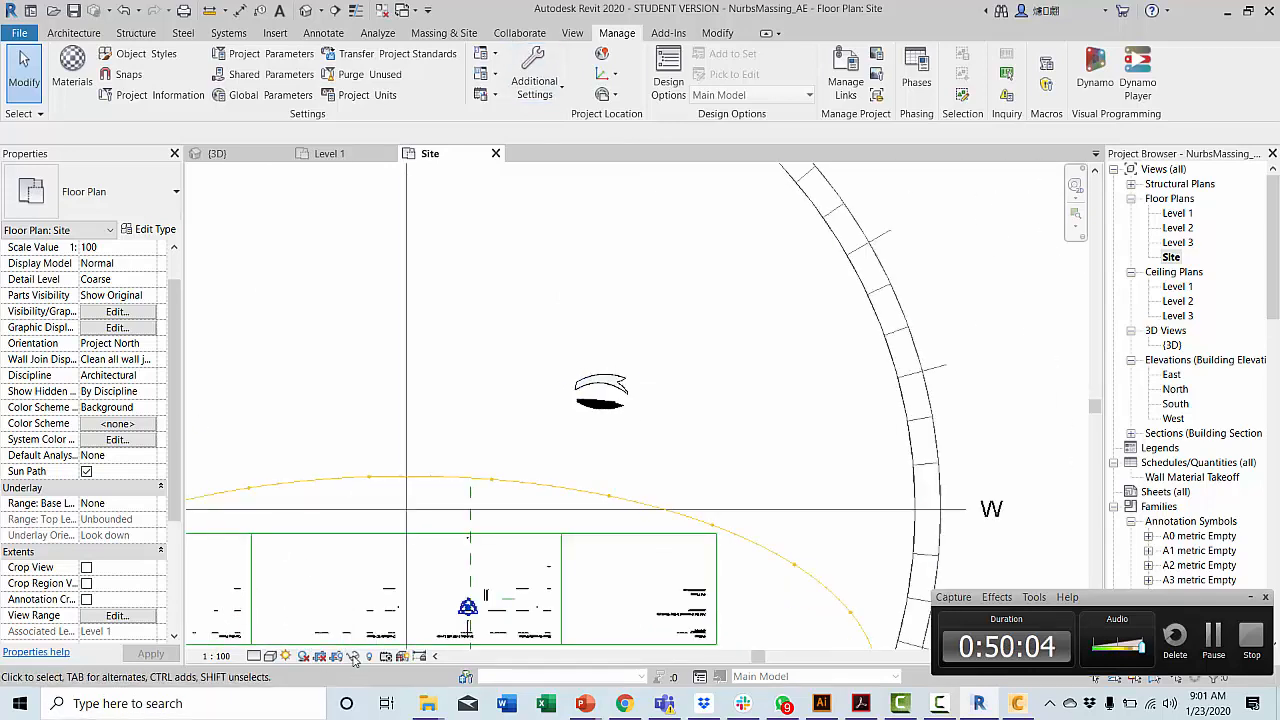
left_click(287, 656)
left_click(320, 622)
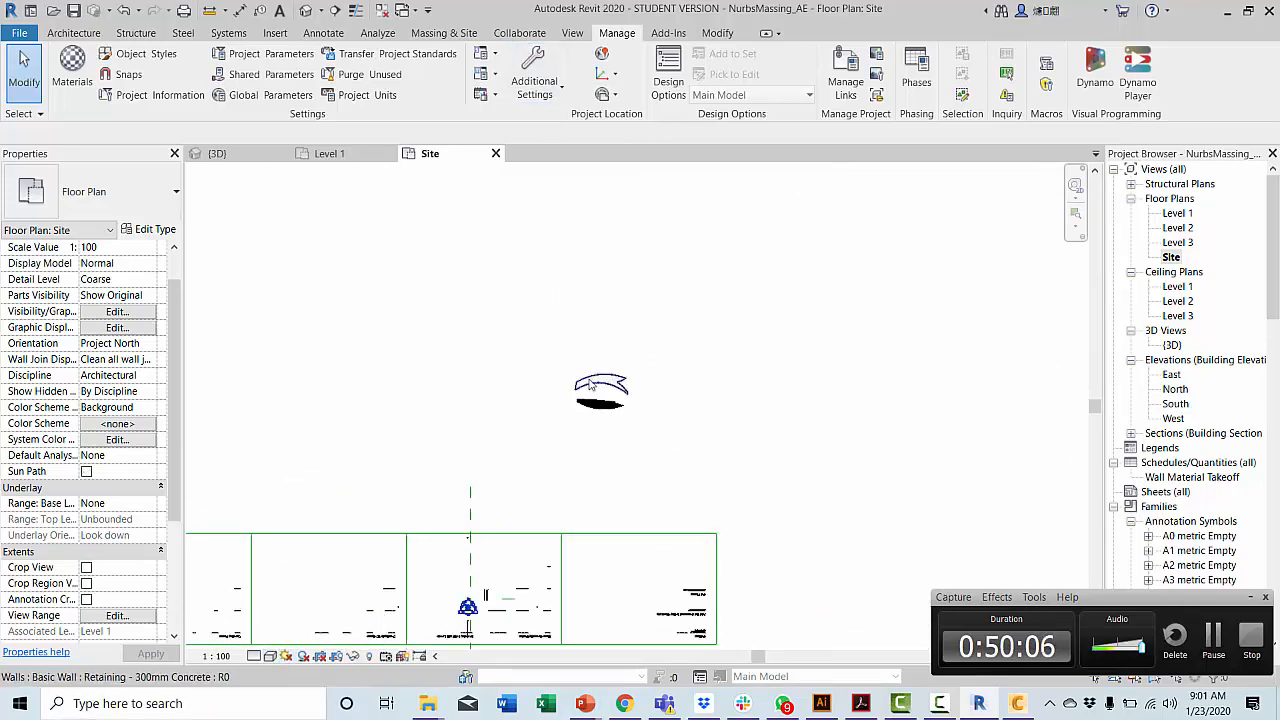
middle_click_drag(594, 363, 656, 340)
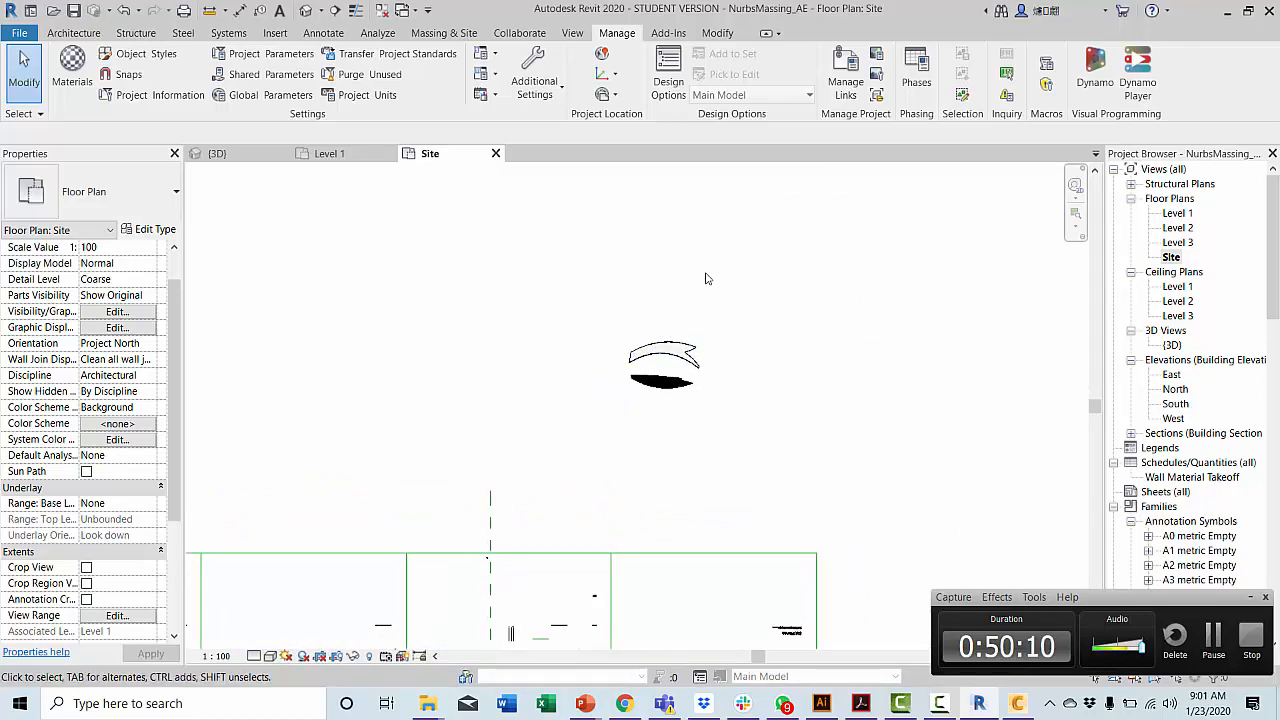
scroll(852, 327, "up", 2)
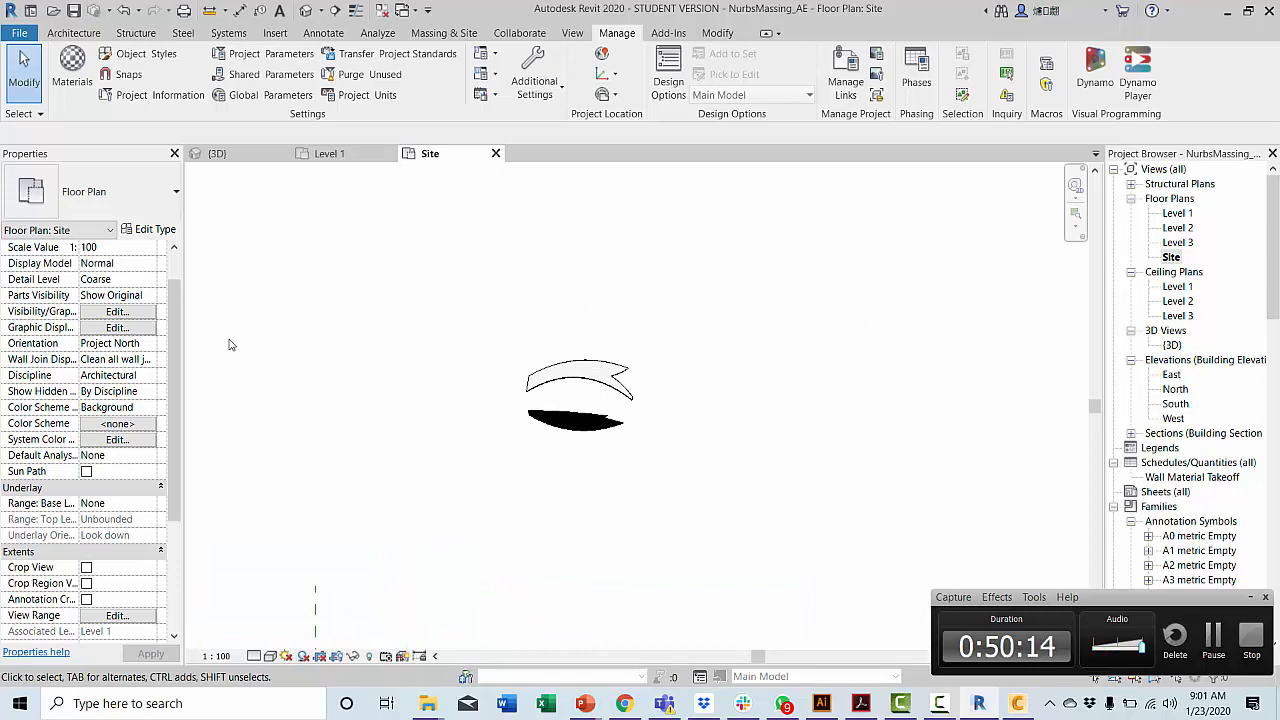
Set the Site plan's orientation to True North and bring the masses back into view.
left_click(148, 344)
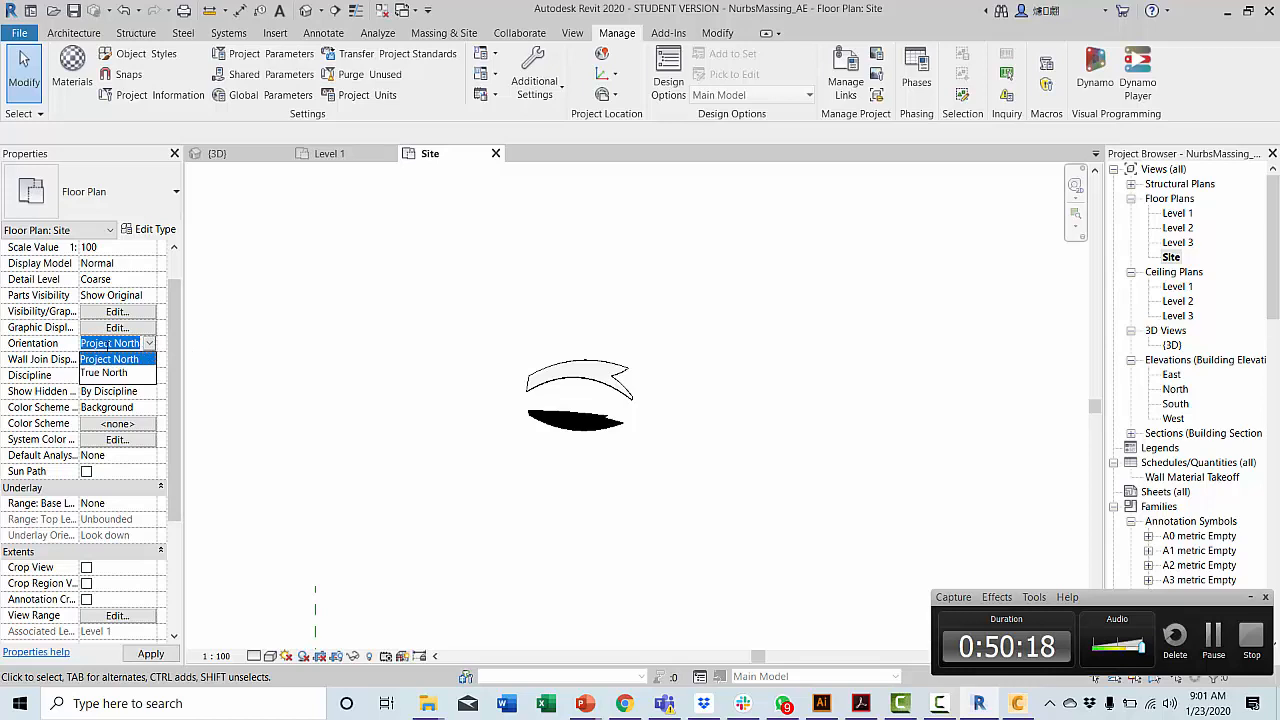
left_click(46, 345)
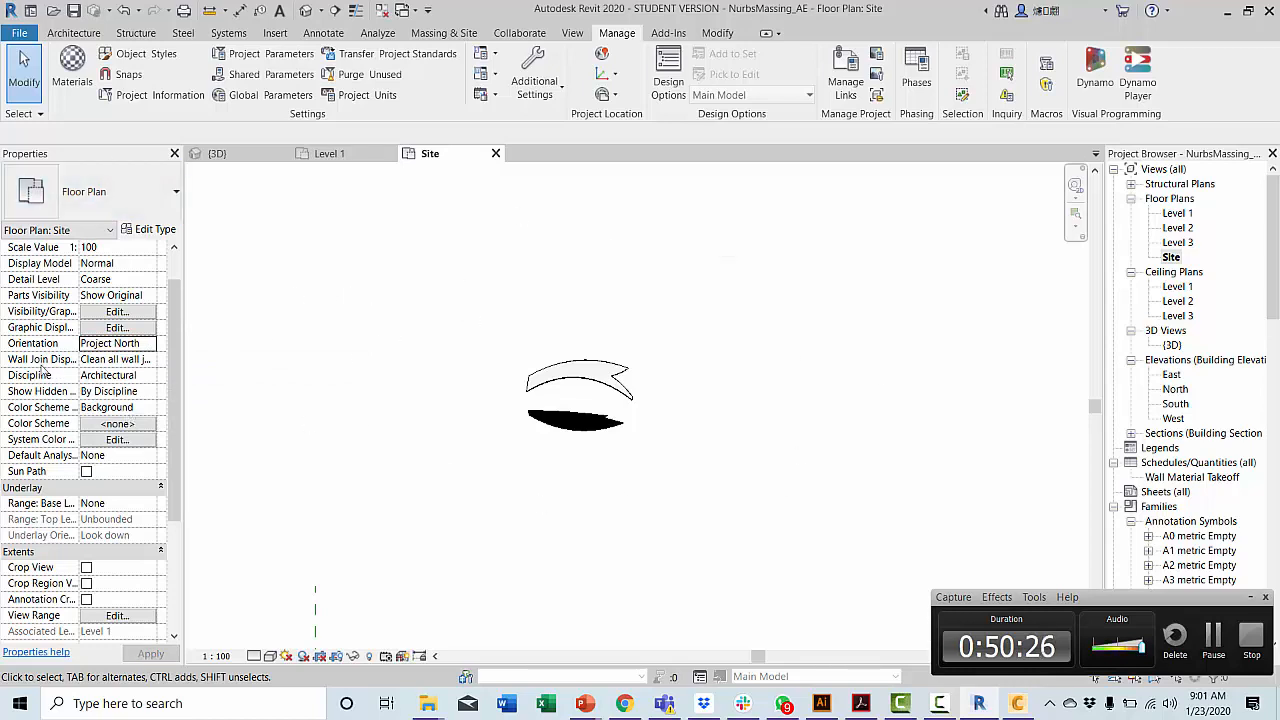
left_click(112, 343)
left_click(151, 343)
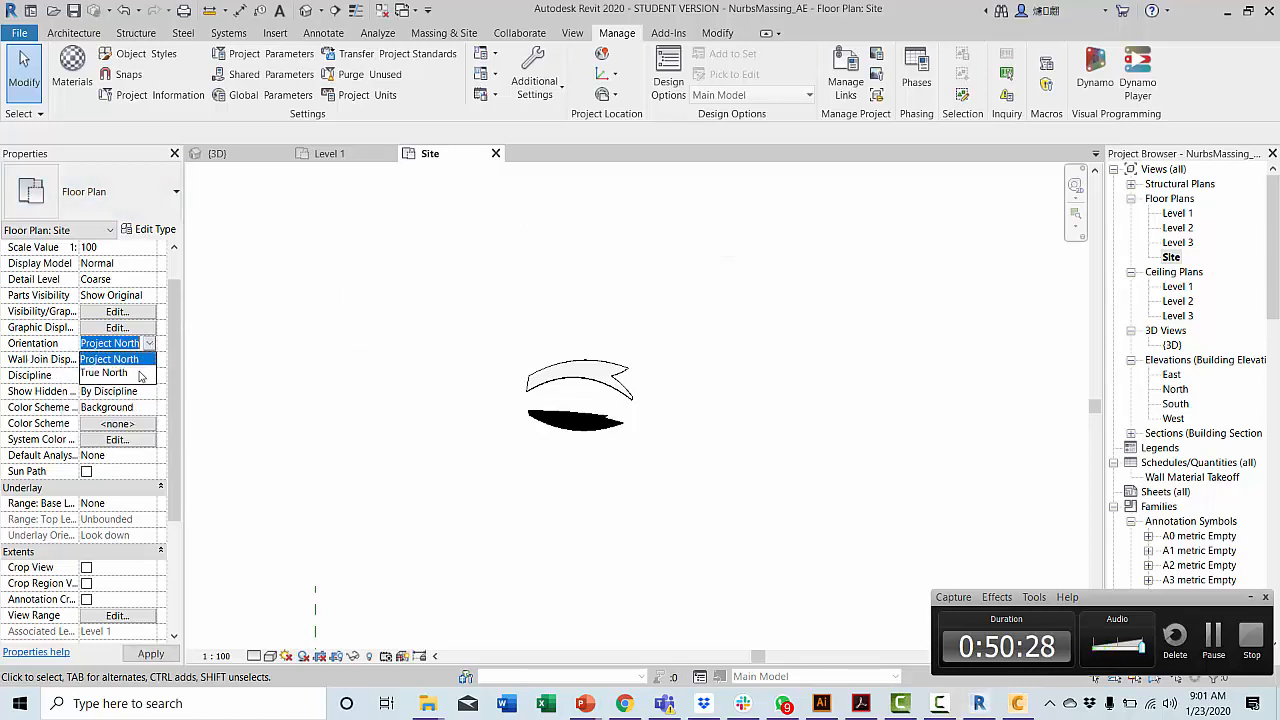
left_click(102, 374)
middle_click_drag(547, 600, 638, 431)
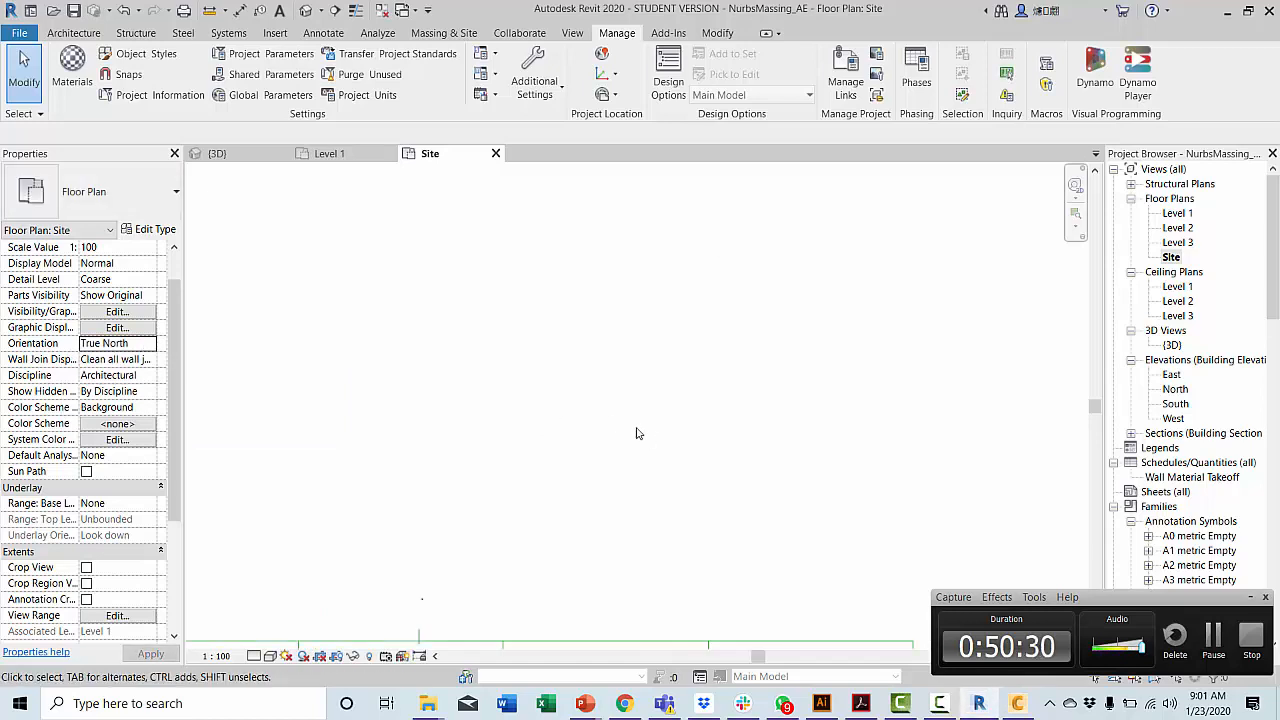
middle_click_drag(503, 640, 636, 431)
middle_click_drag(250, 640, 527, 471)
scroll(631, 413, "up", 5)
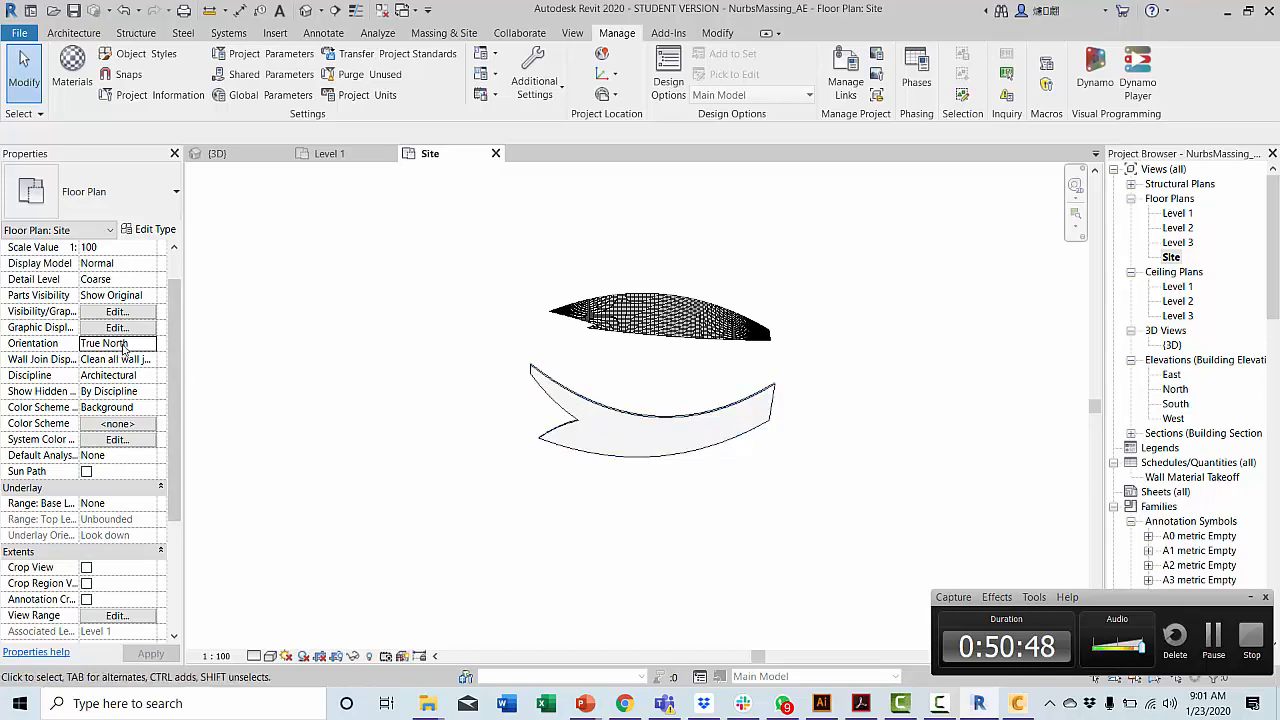
Check which project position commands are available while the Site plan is oriented to True North.
left_click(612, 94)
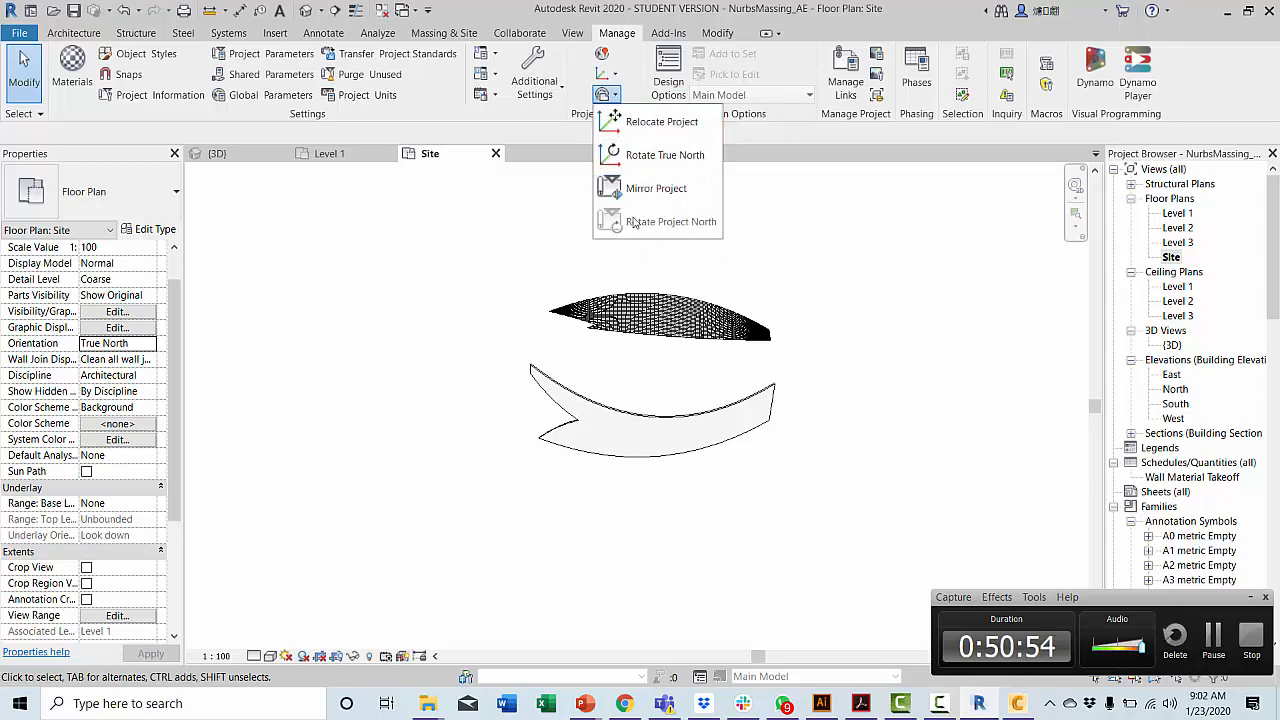
left_click(476, 200)
left_click(149, 346)
left_click(386, 424)
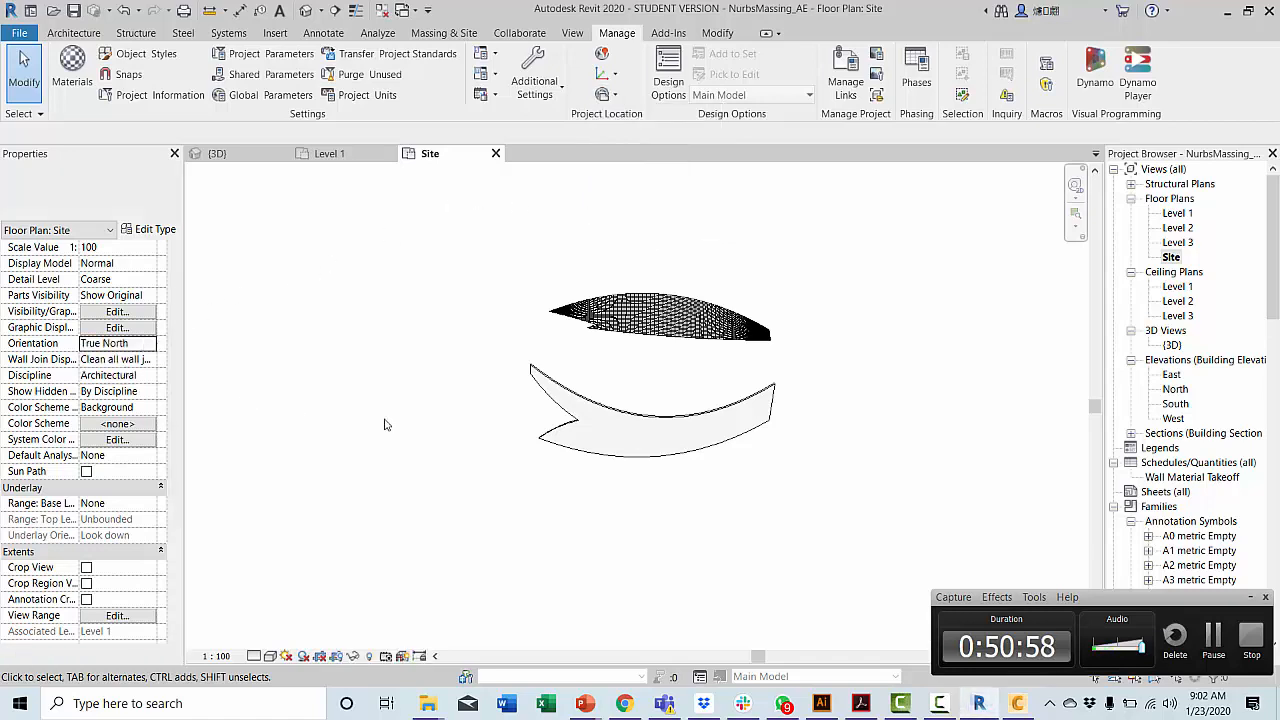
Set the Site plan's orientation to Project North.
left_click(151, 343)
left_click(151, 343)
left_click(117, 366)
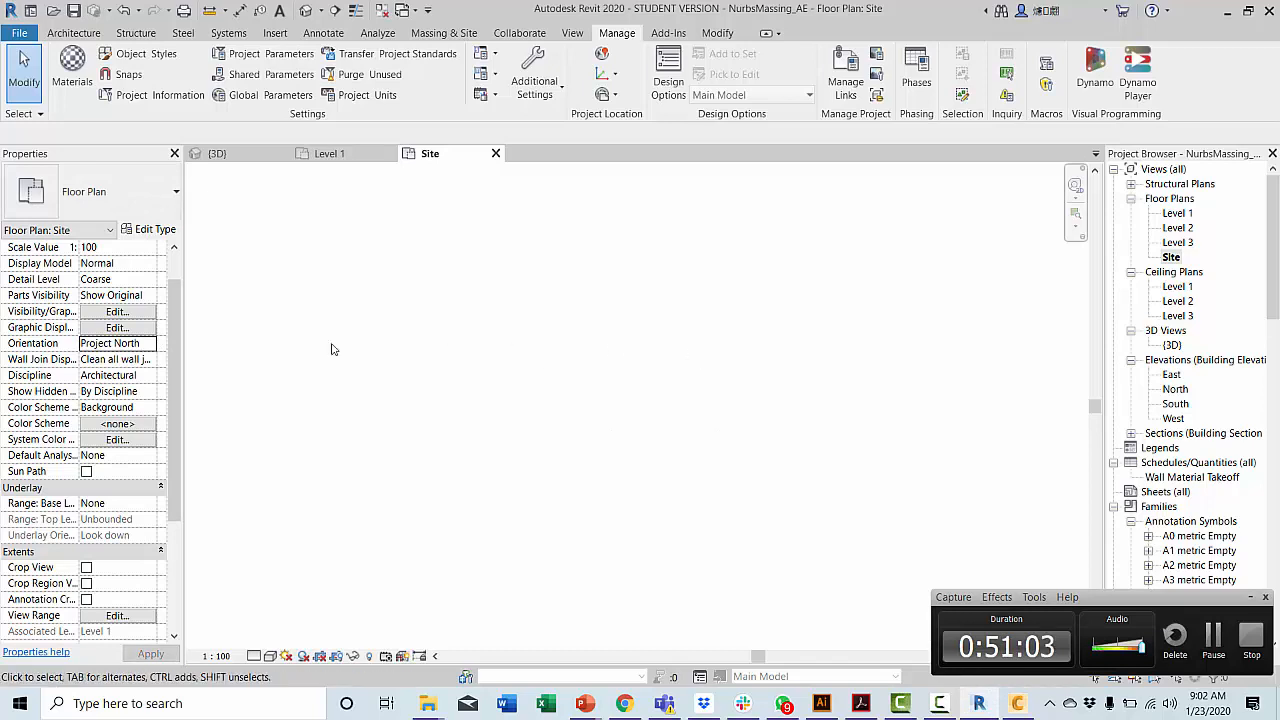
Check the rotation and relocation commands available under Project North, and frame the curved masses in the Site plan.
left_click(605, 94)
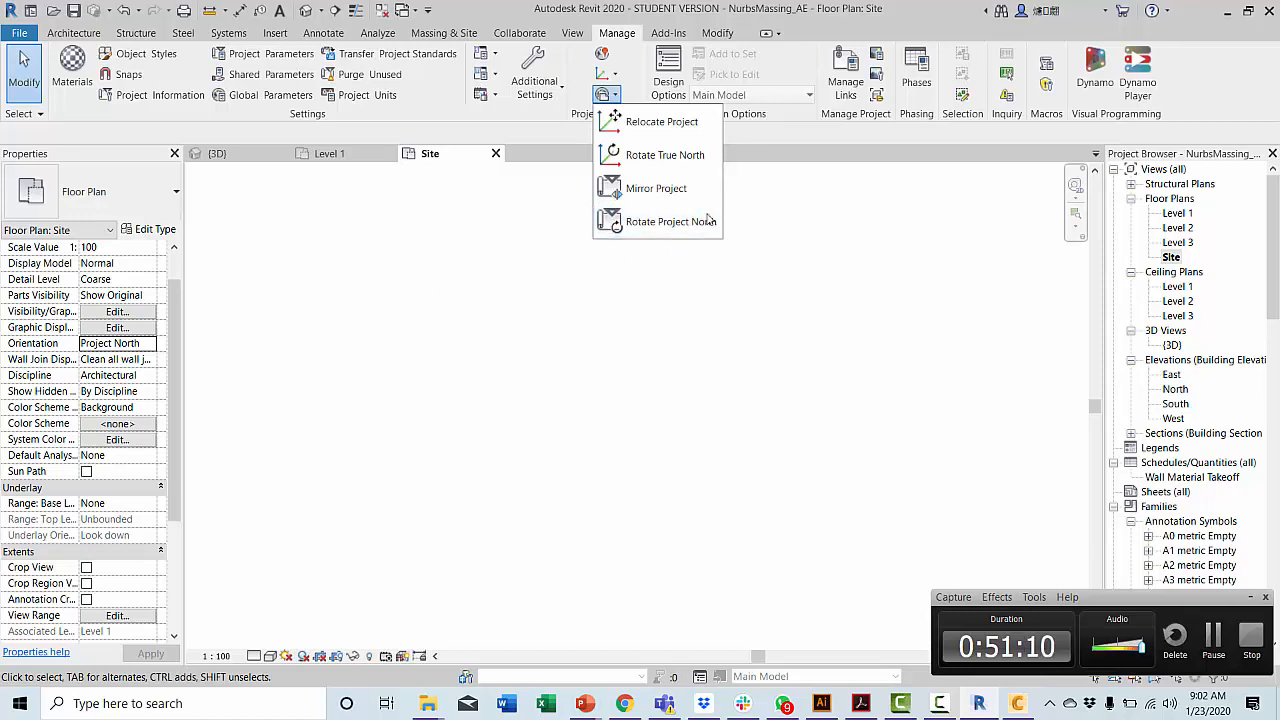
left_click(567, 285)
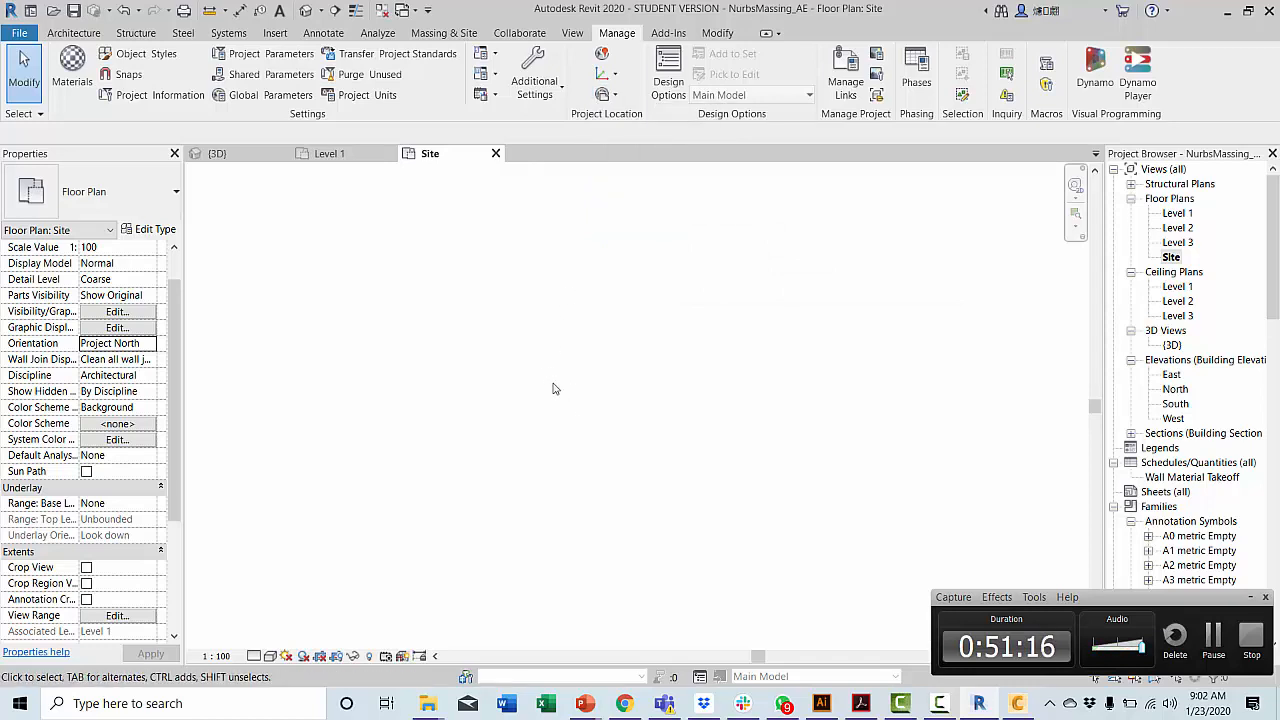
scroll(601, 394, "down", 5)
scroll(809, 281, "up", 5)
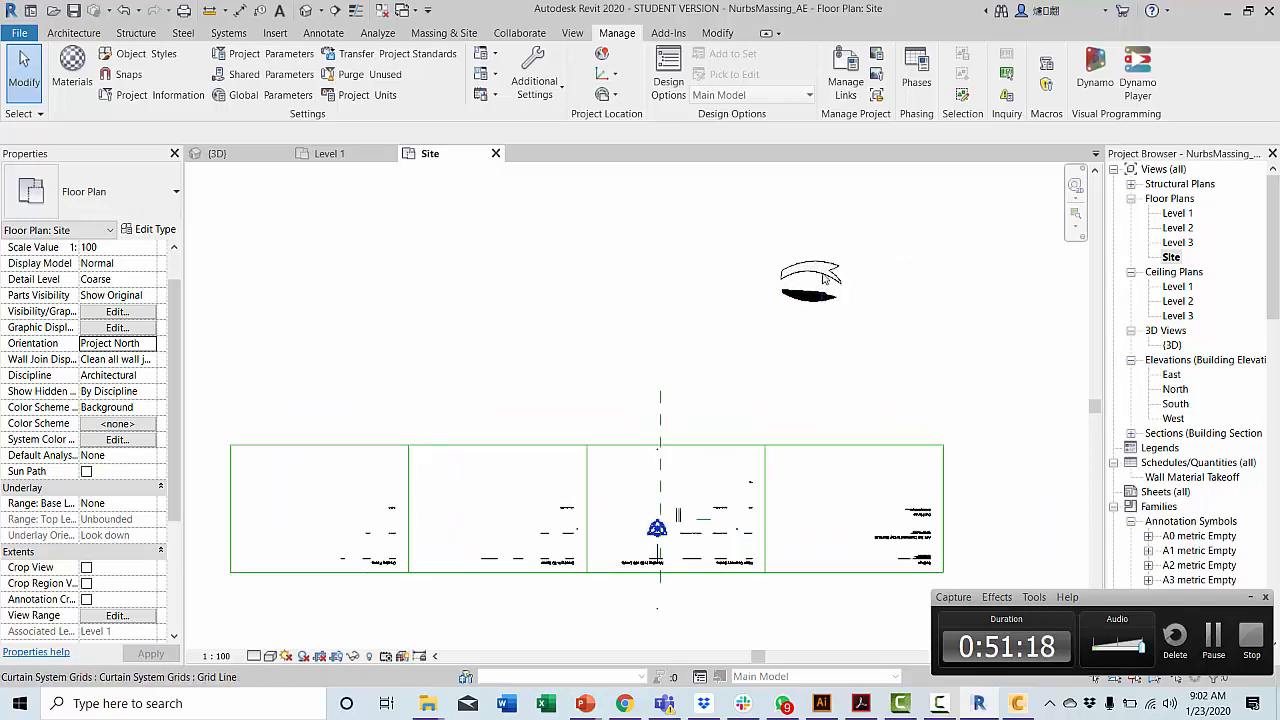
middle_click_drag(795, 338, 664, 446)
scroll(700, 420, "up", 1)
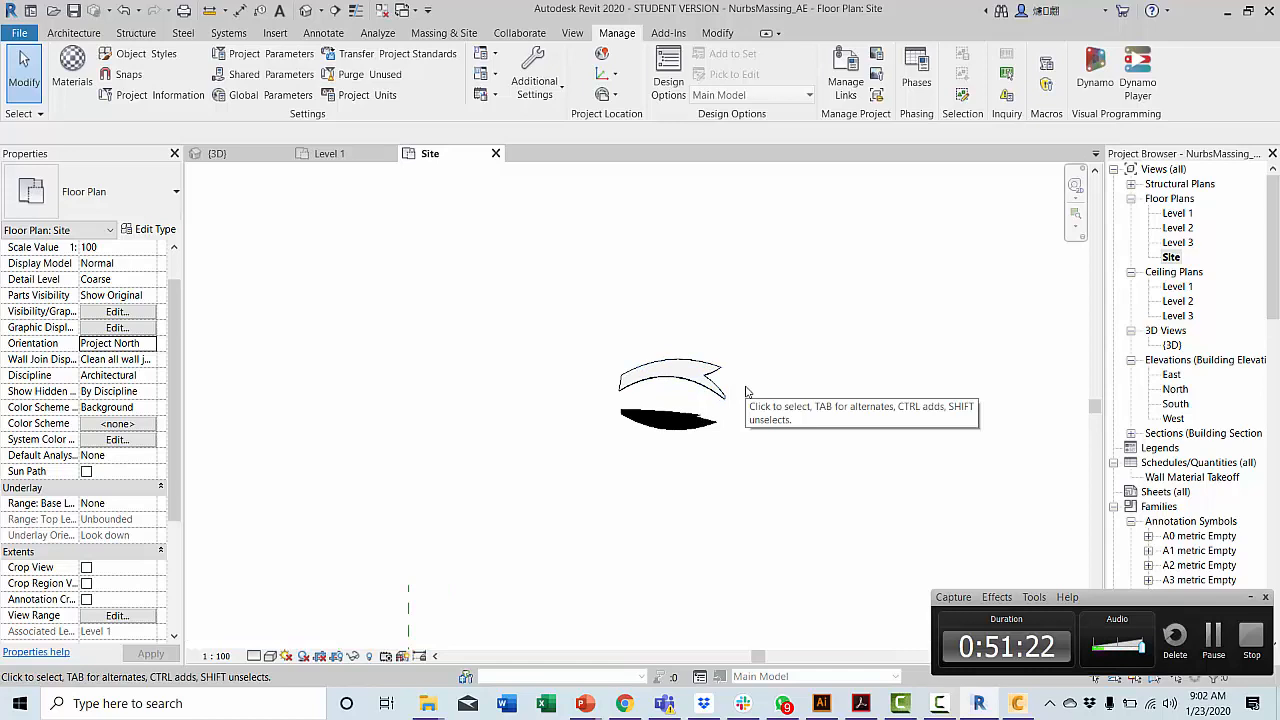
left_click(612, 96)
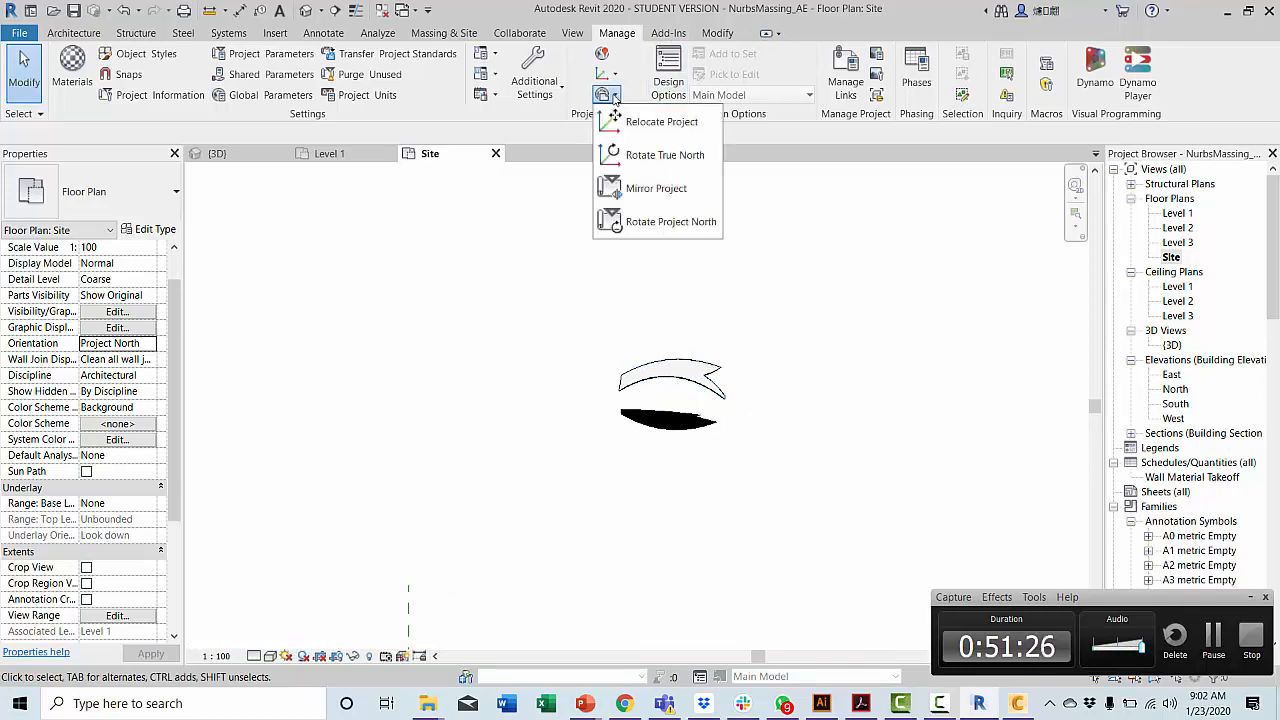
left_click(612, 96)
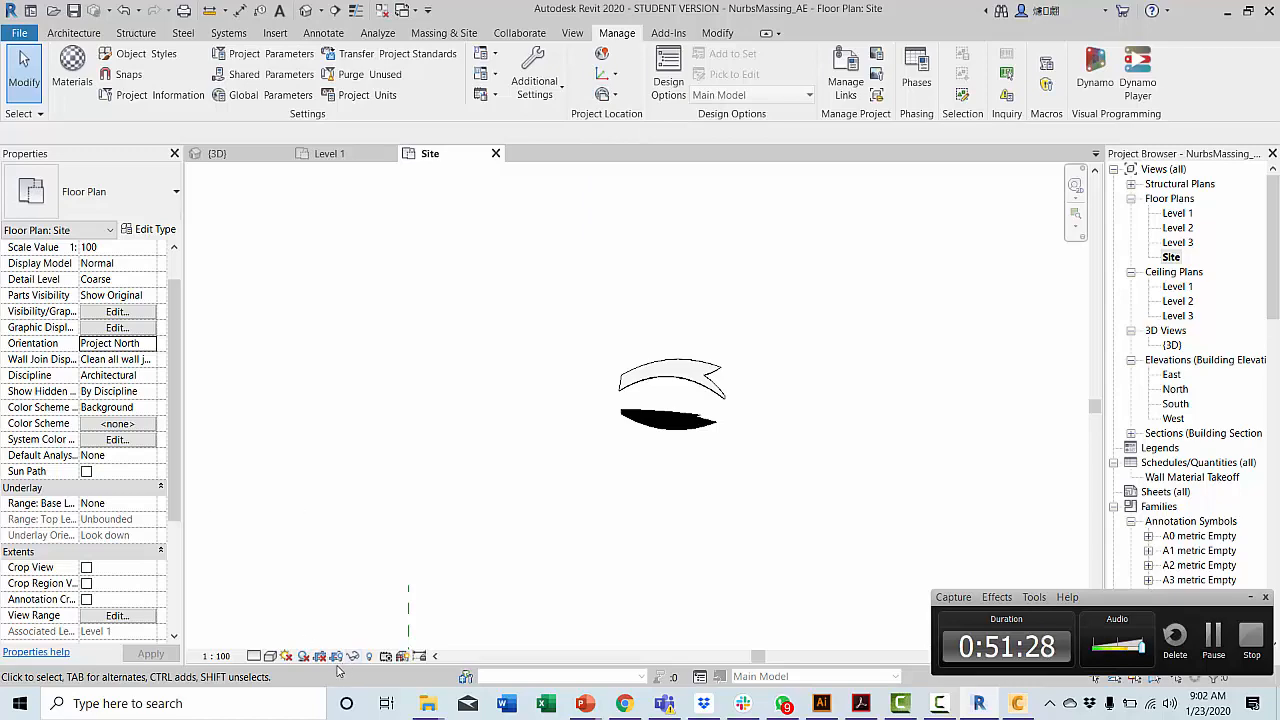
Check the visibility of the Project Base Point and Survey Point within the Site category of the floor plan's visibility overrides.
key("v")
key("v")
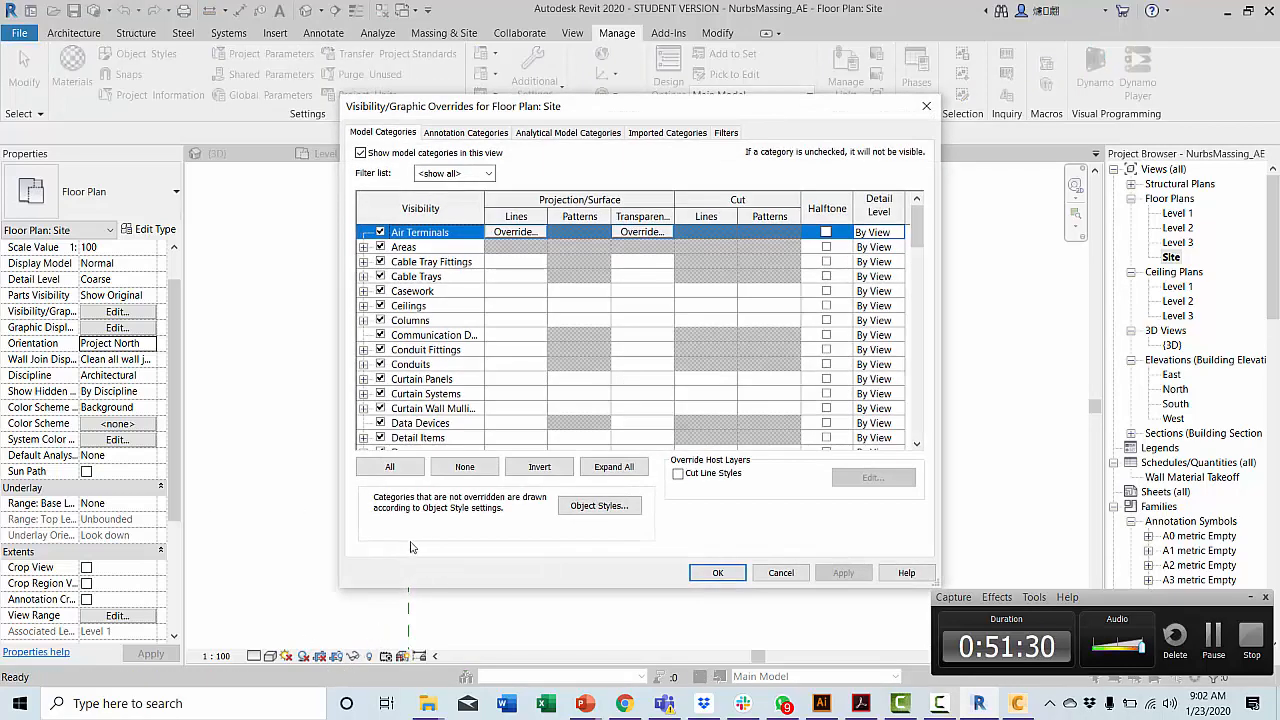
scroll(523, 408, "down", 1)
scroll(517, 410, "down", 5)
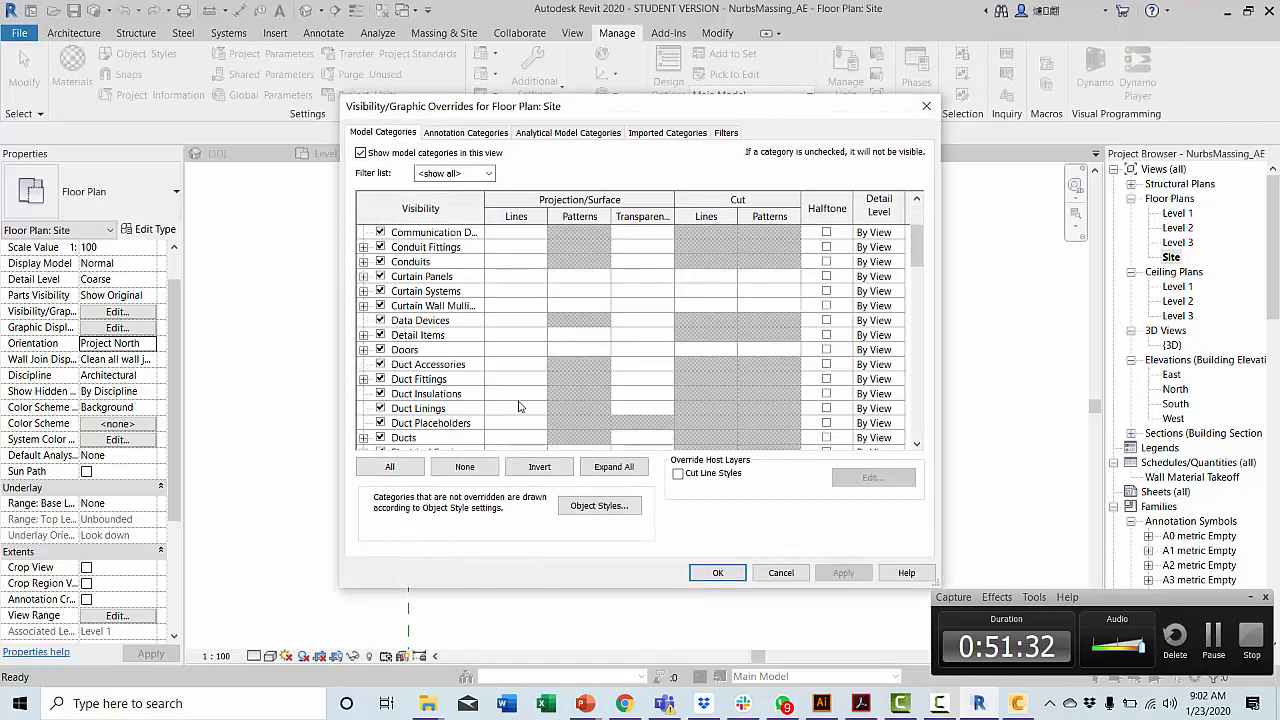
scroll(519, 406, "down", 10)
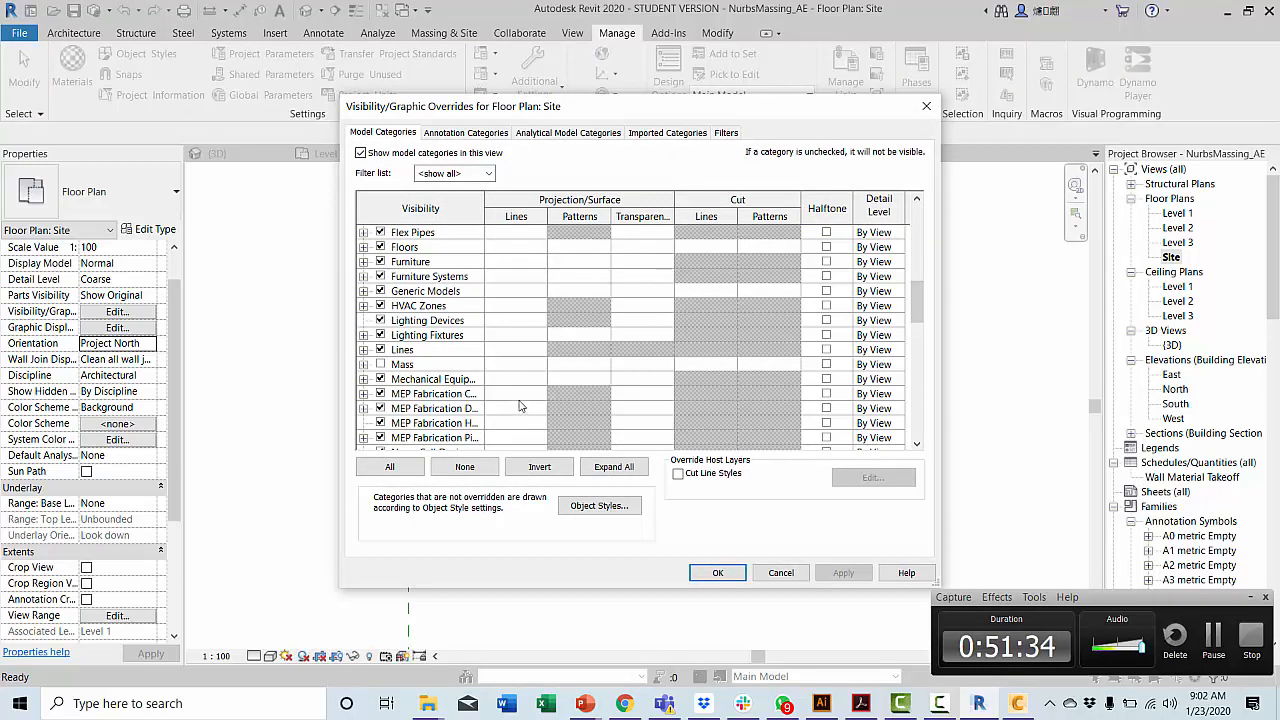
scroll(521, 405, "down", 3)
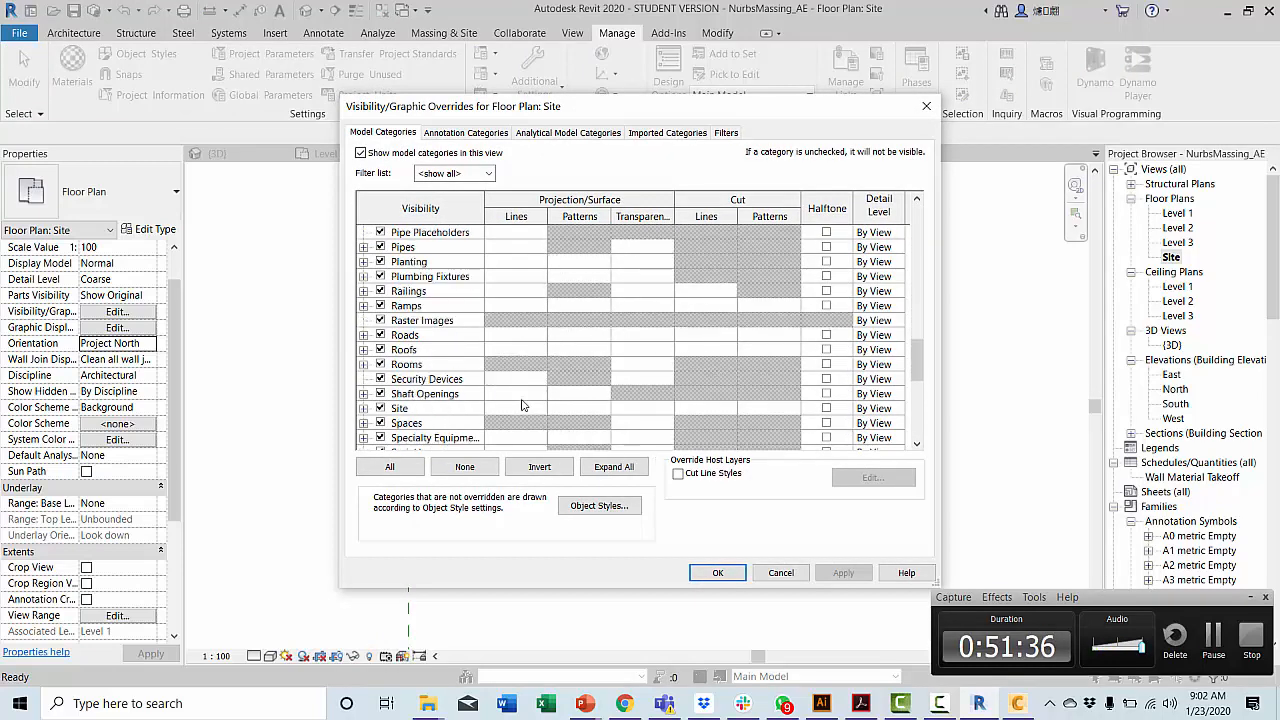
left_click(364, 408)
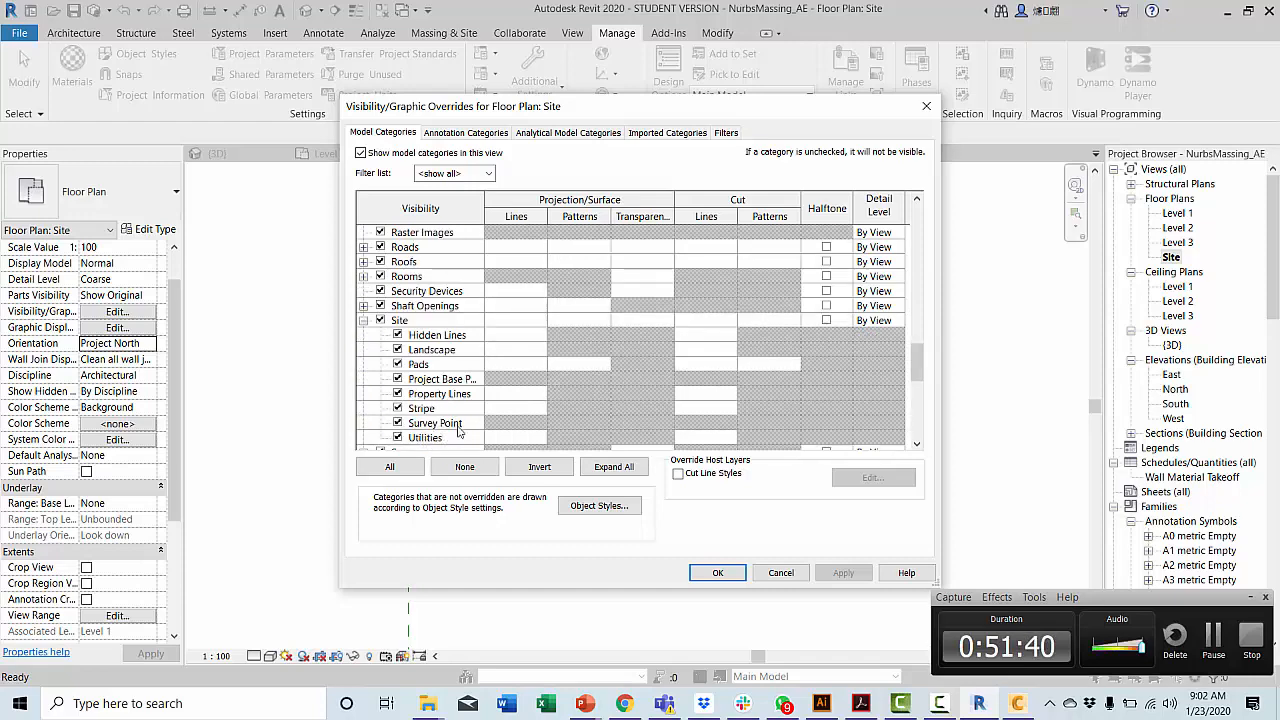
left_click(718, 573)
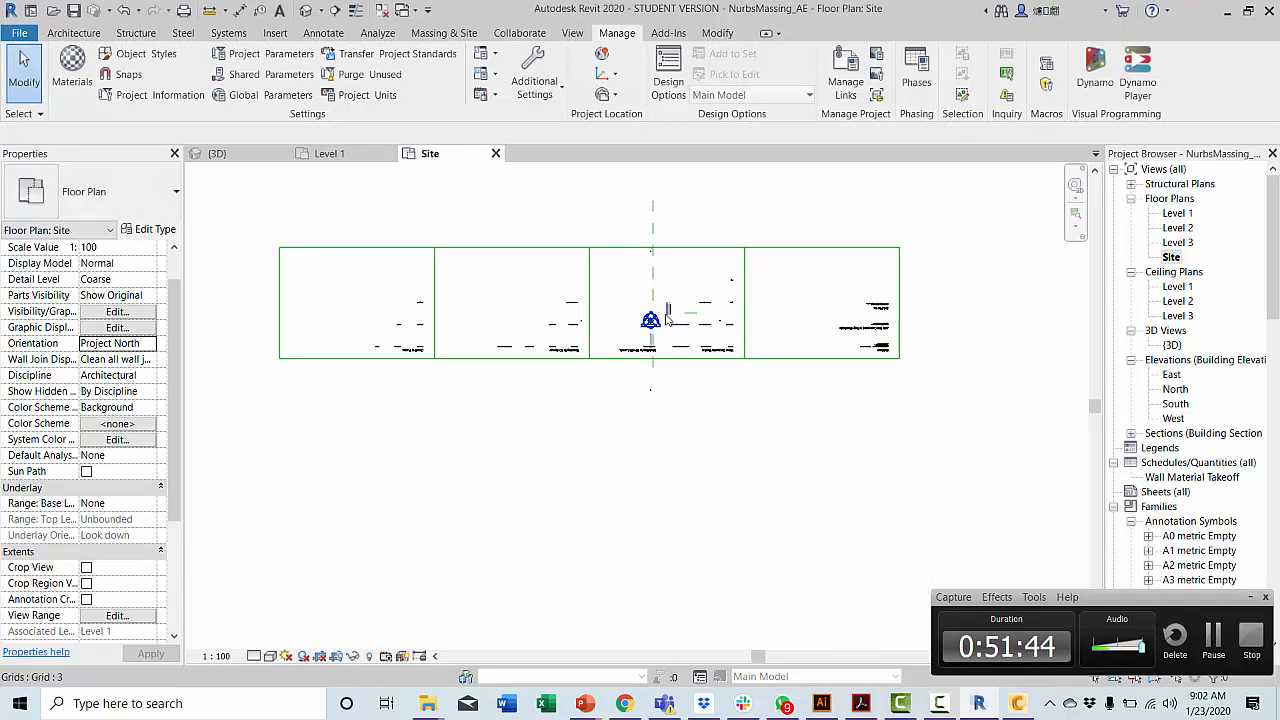
Inspect the base and survey point marker among the drawing sheets, and return to the curved masses in the Site plan.
scroll(640, 320, "up", 5)
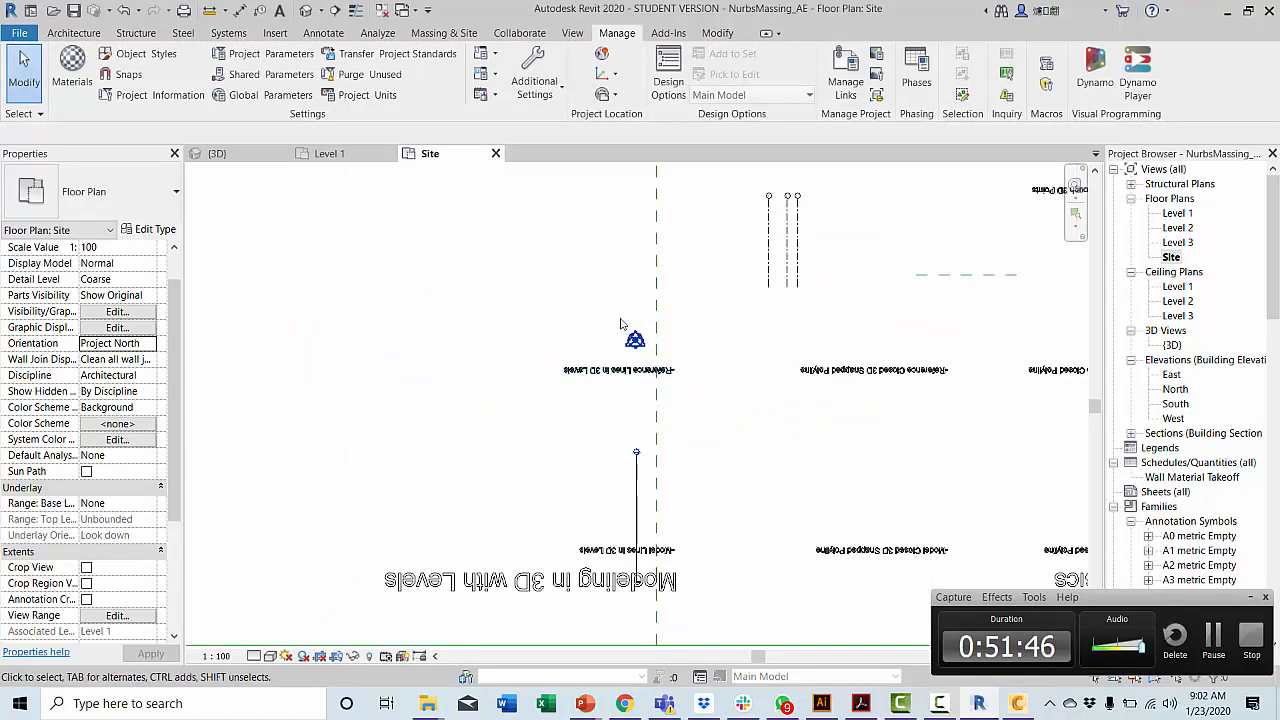
scroll(765, 368, "down", 1)
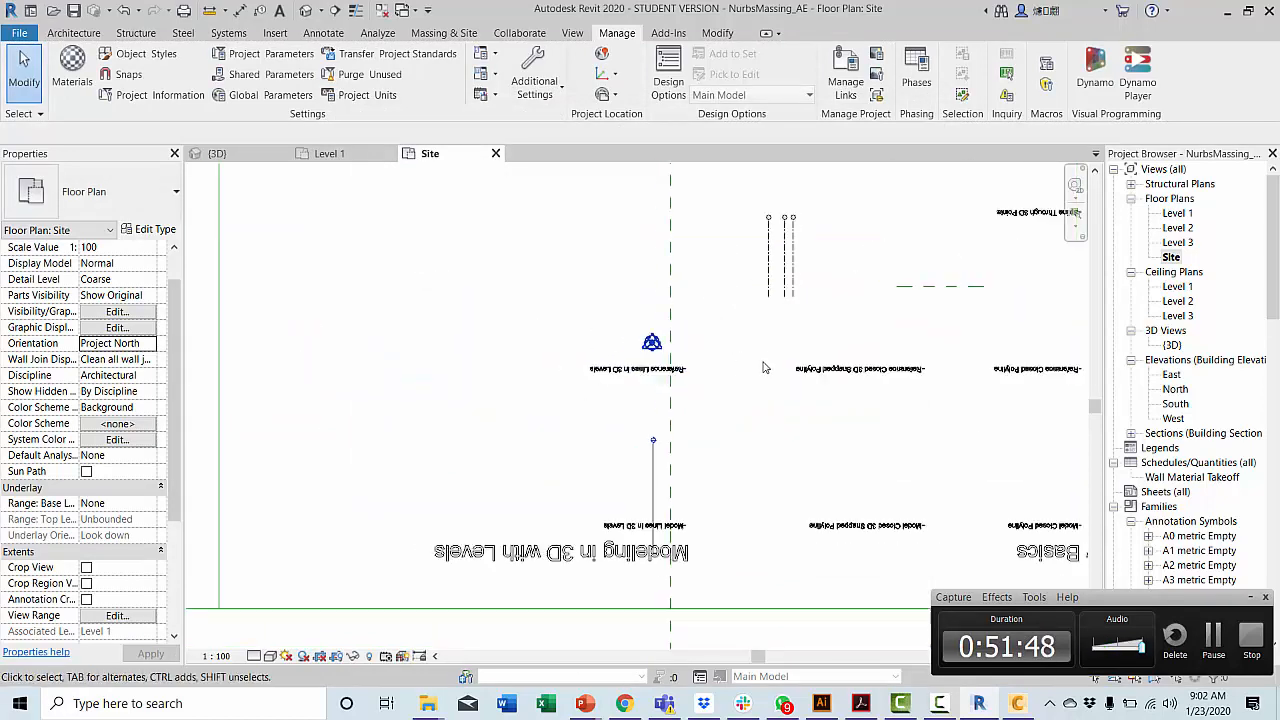
scroll(765, 368, "down", 4)
middle_click_drag(950, 244, 738, 552)
scroll(750, 335, "up", 1)
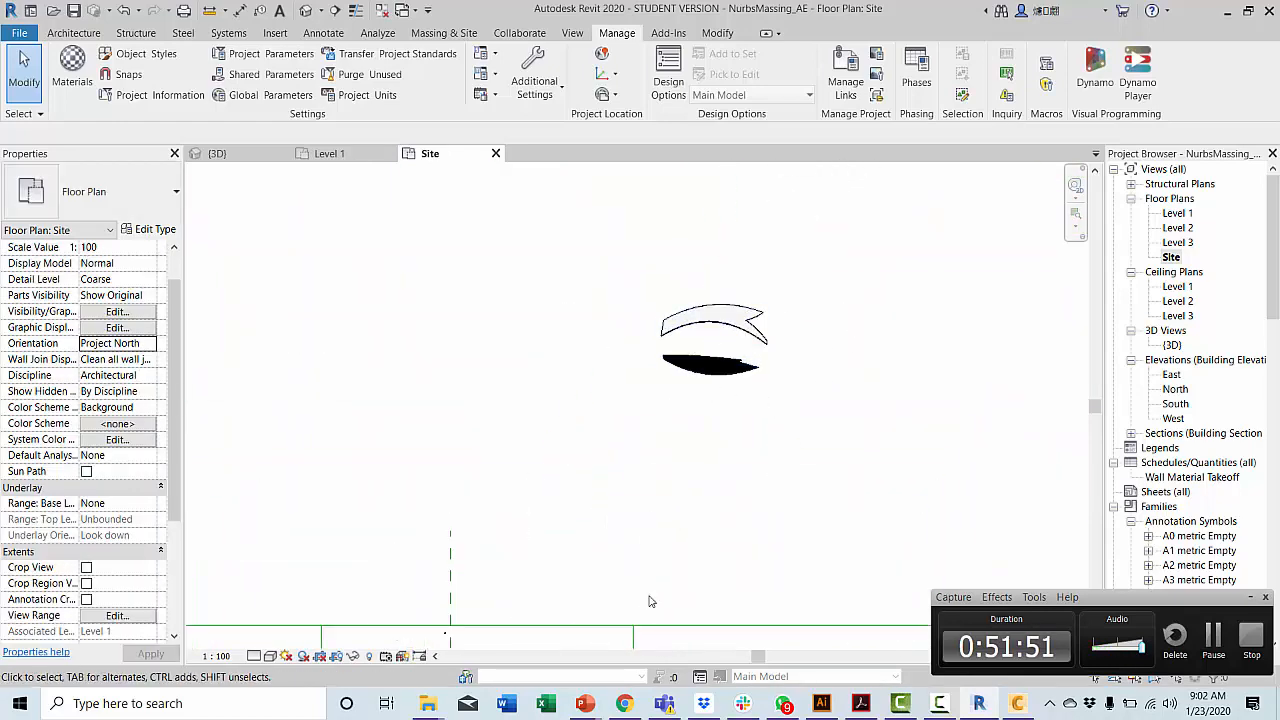
Switch to the completed Autodesk CFD 2019 installer, launch the program, and choose to license it with a serial number.
left_click(1028, 706)
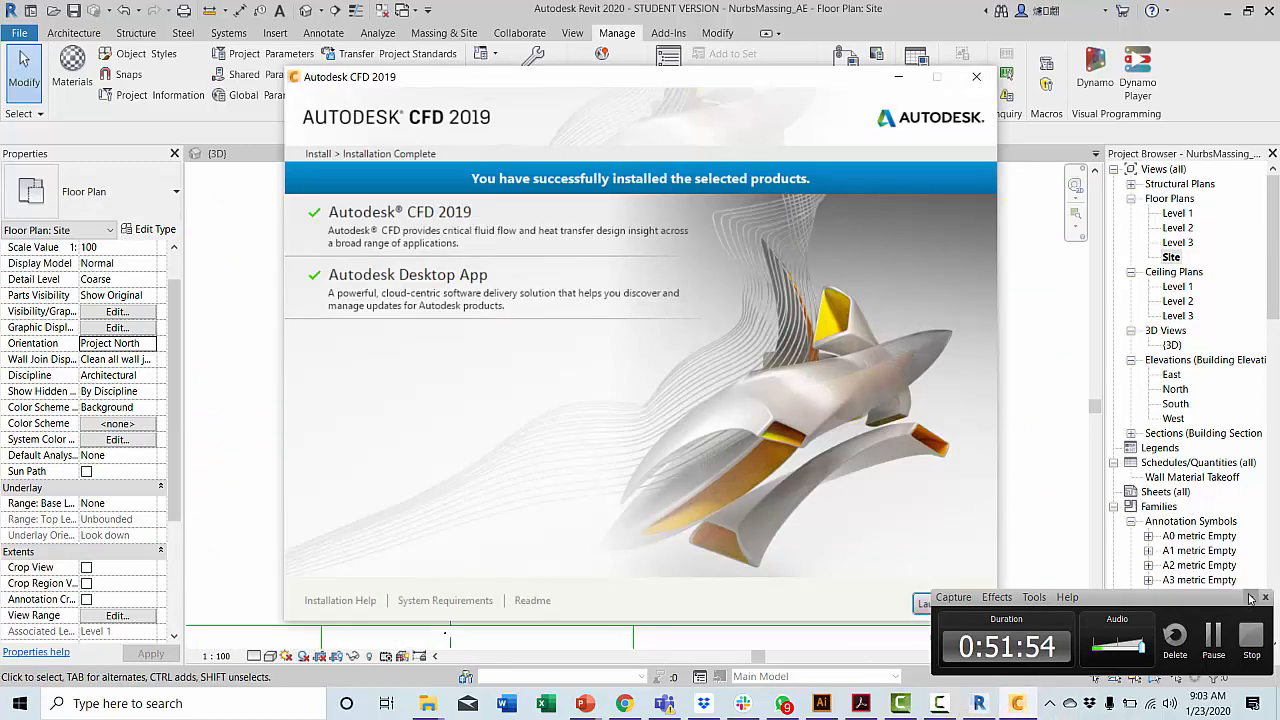
left_click_drag(600, 77, 444, 77)
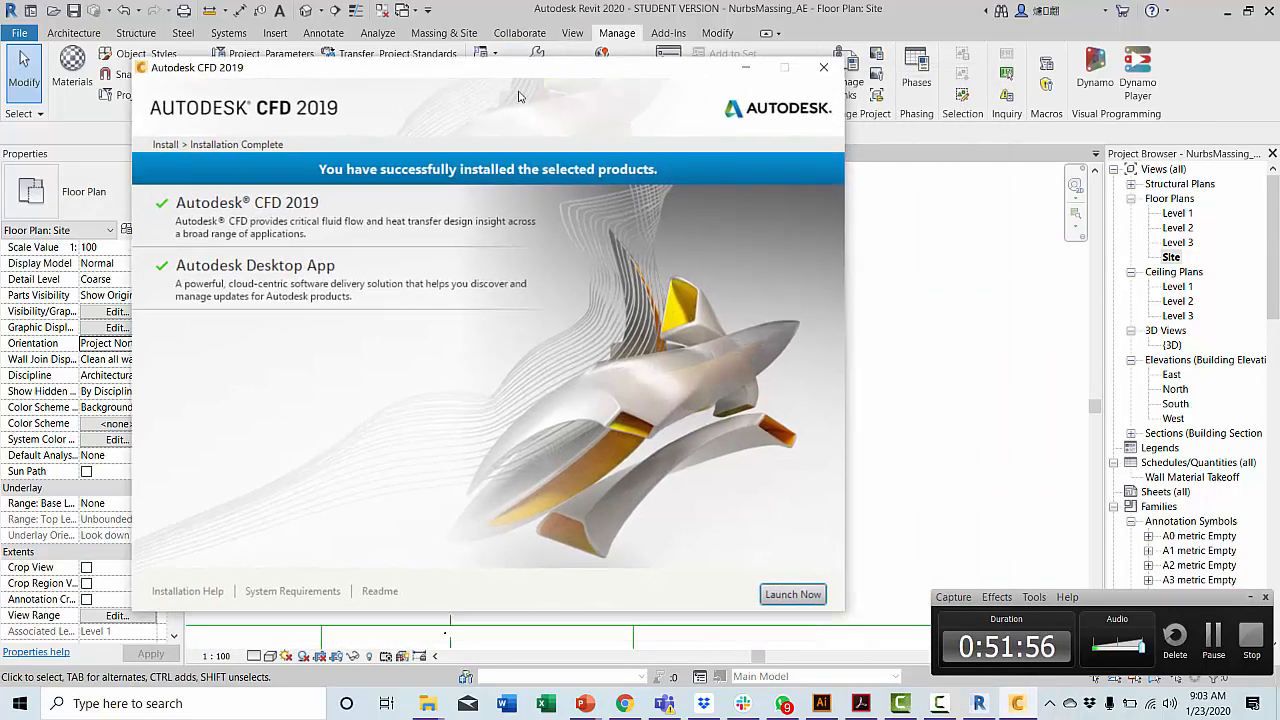
left_click(777, 604)
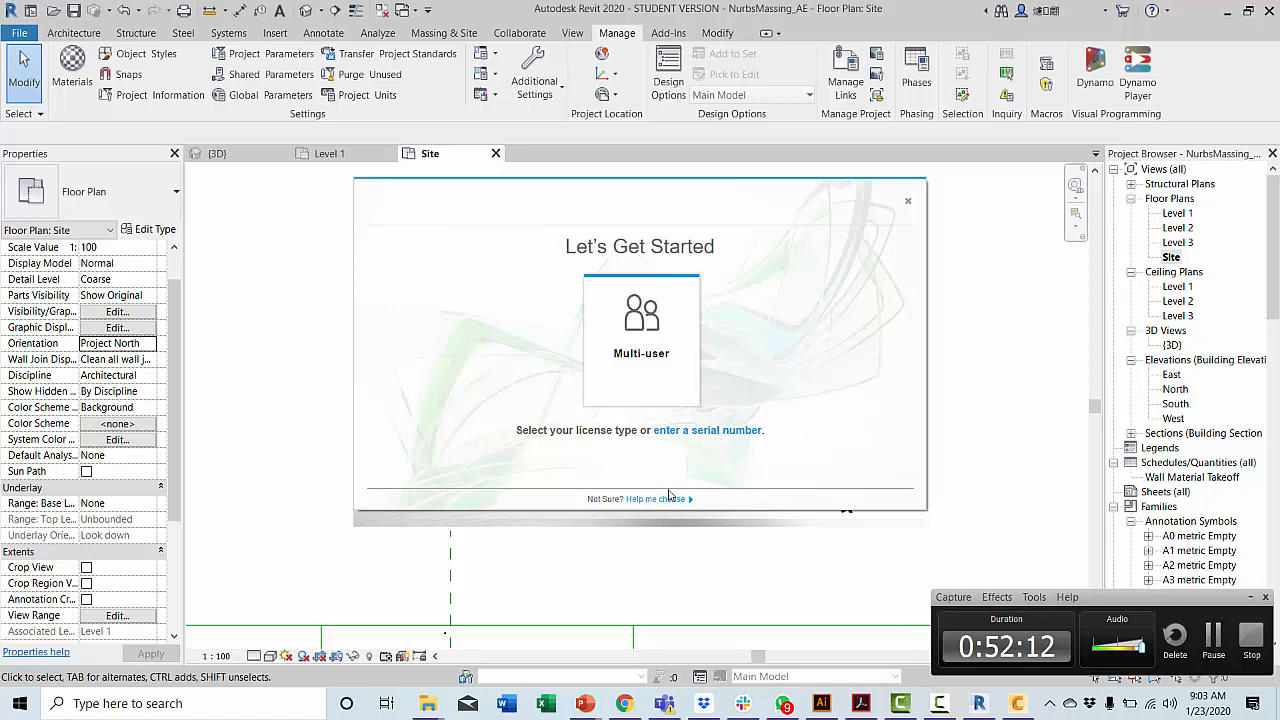
left_click(700, 433)
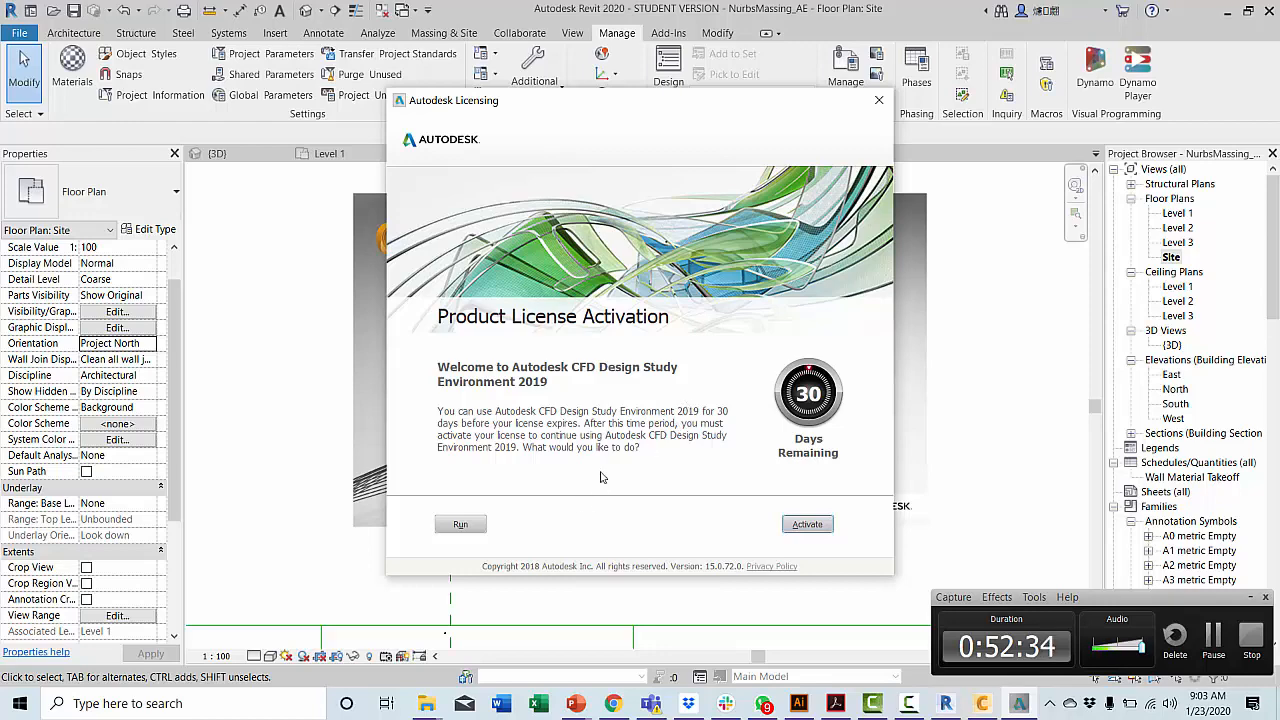
Run Autodesk CFD on the 30-day trial, inspecting the serial number and product key form and closing the licensing prompts with it left blank.
left_click(459, 524)
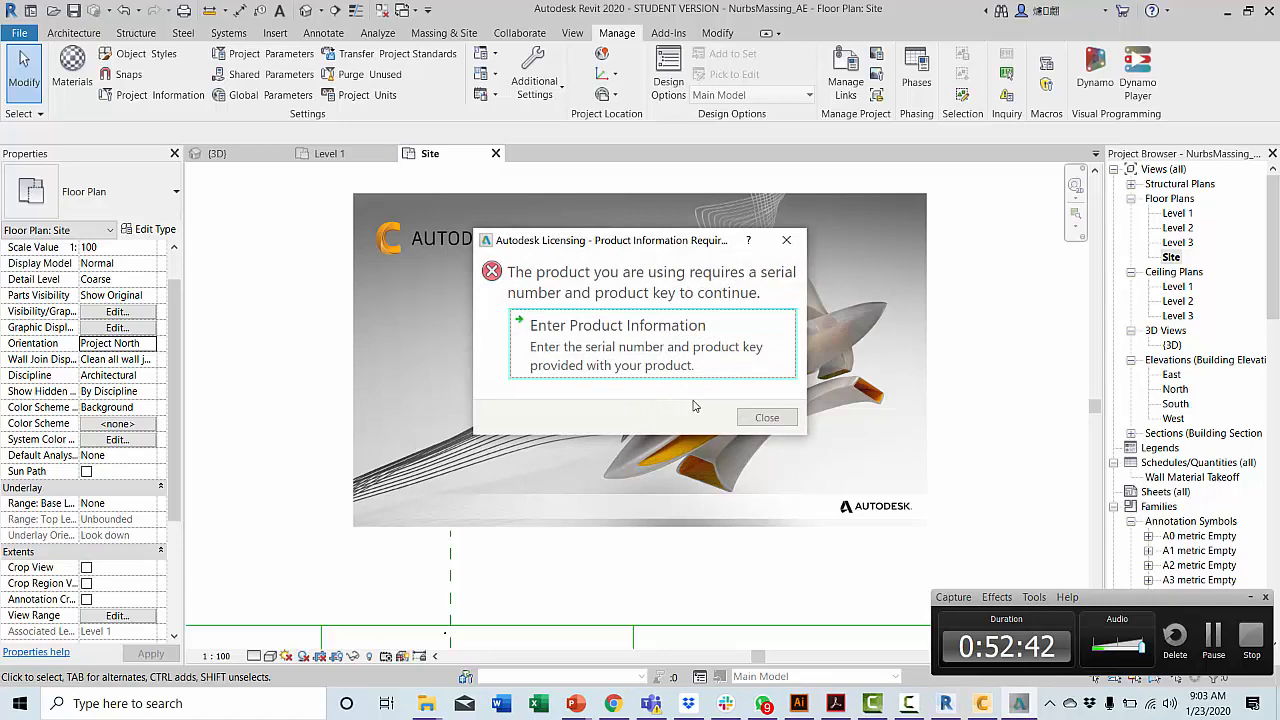
left_click(741, 377)
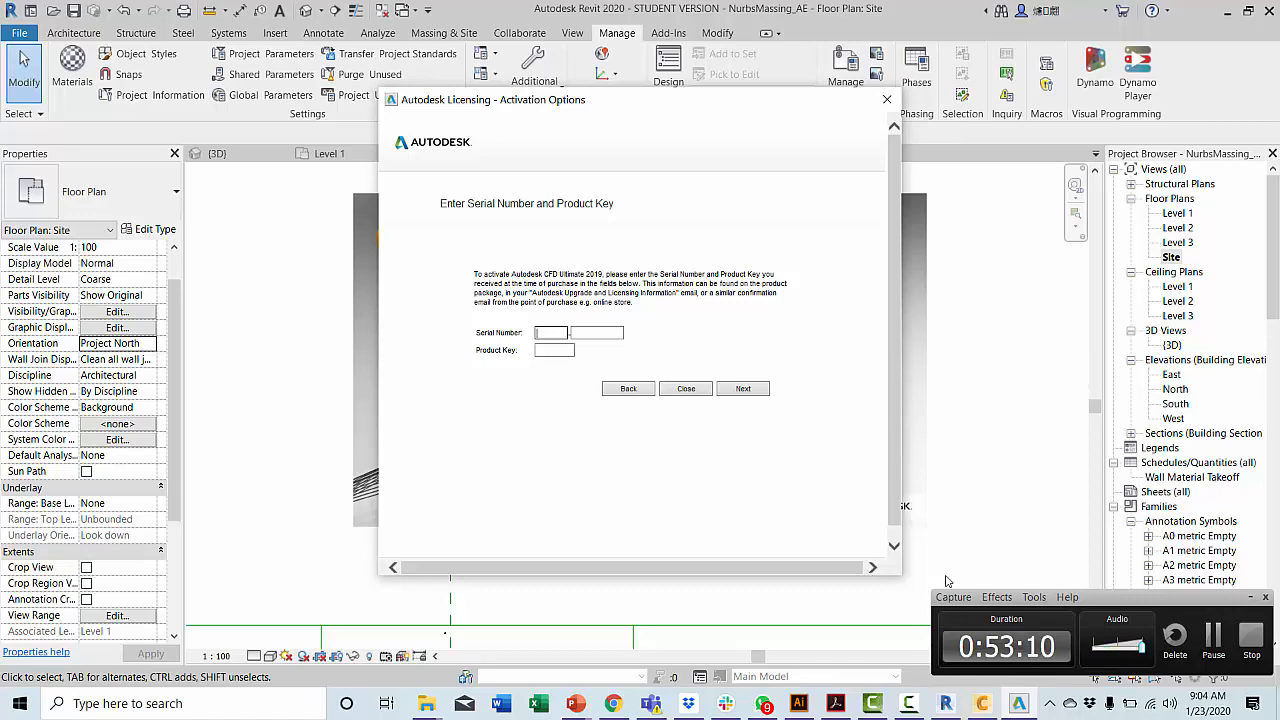
left_click(559, 334)
left_click(881, 106)
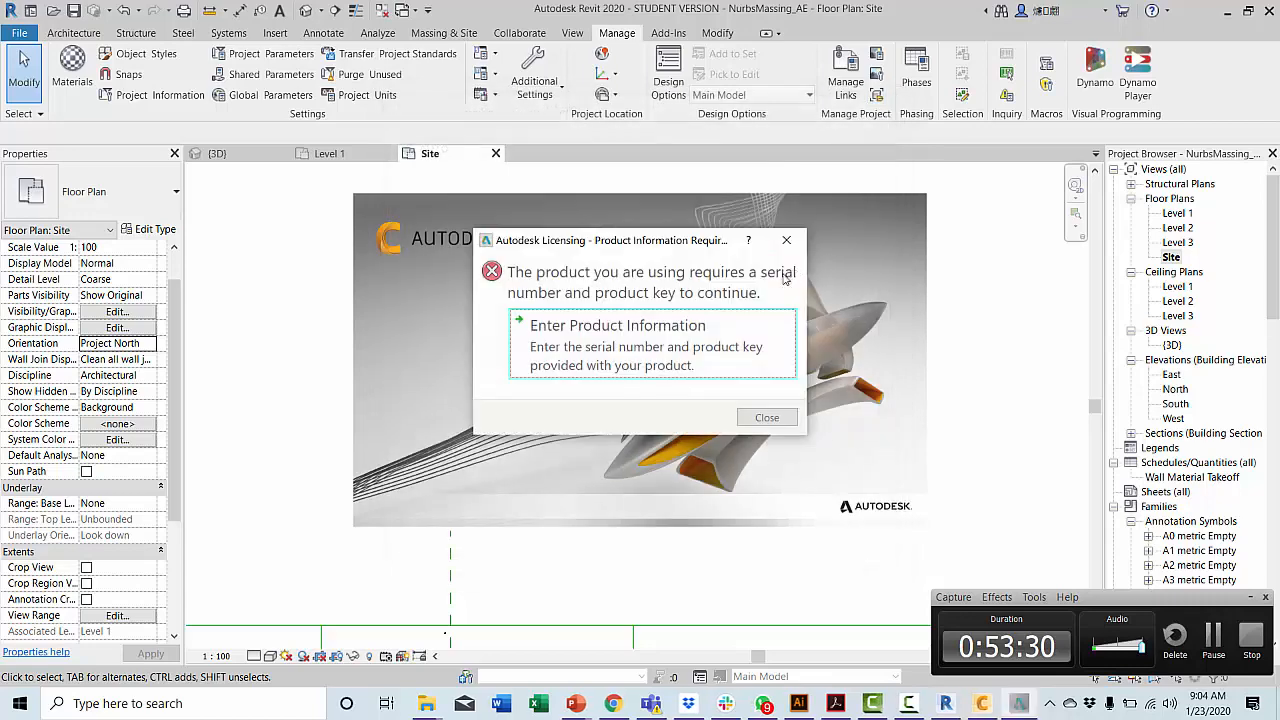
left_click(792, 241)
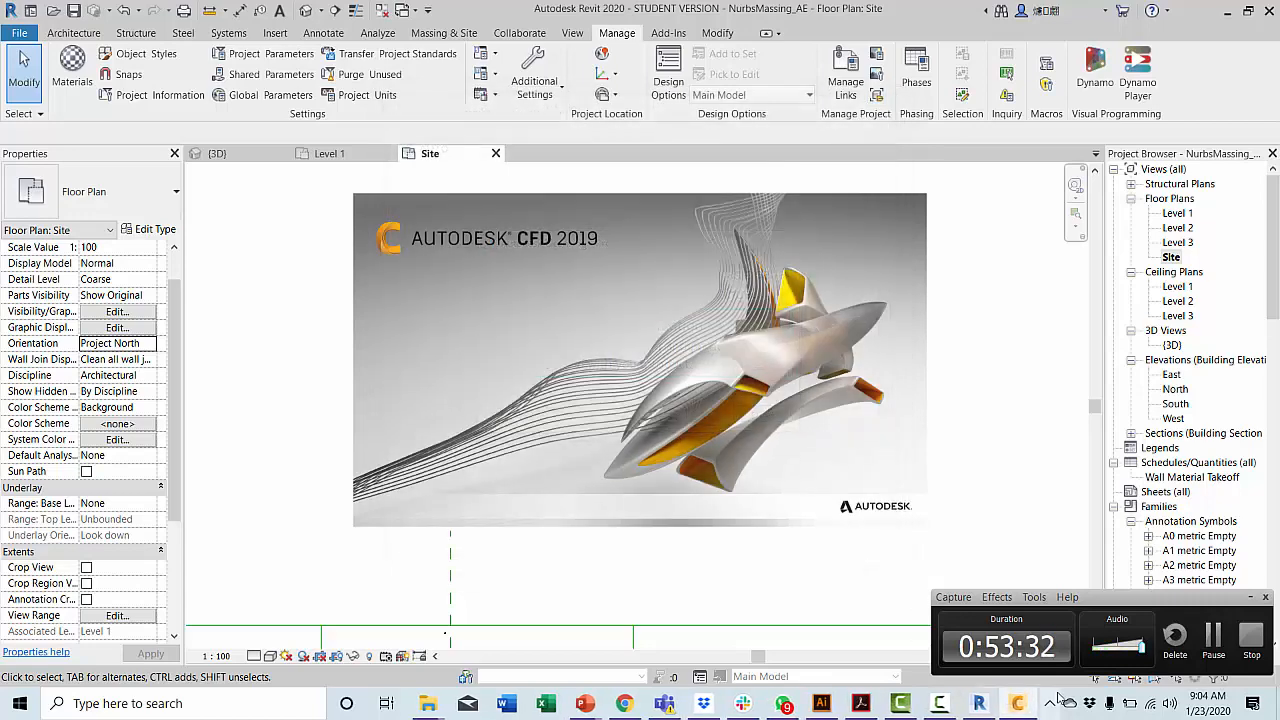
Accept the data collection agreement, dismiss the Fusion 360 installer prompt, and close Autodesk CFD 2019 to return to the Site plan.
mouse_move(1023, 706)
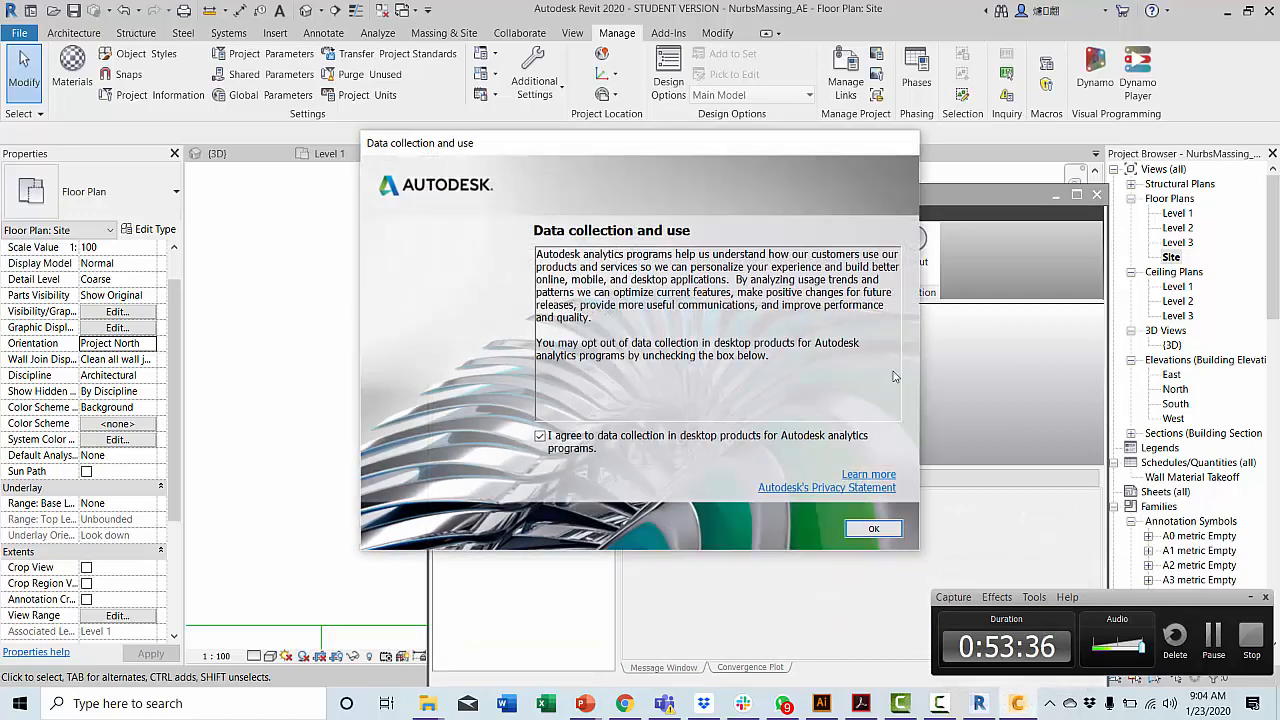
left_click(856, 532)
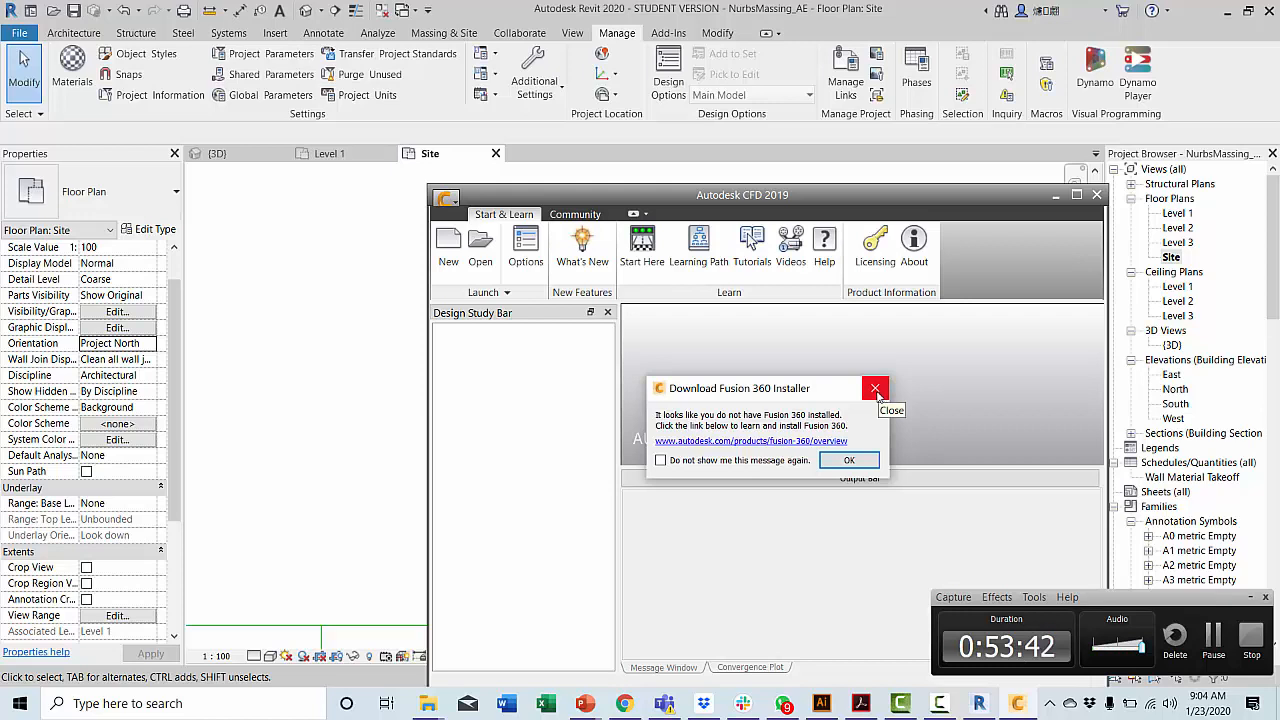
left_click(849, 460)
left_click_drag(980, 188, 769, 88)
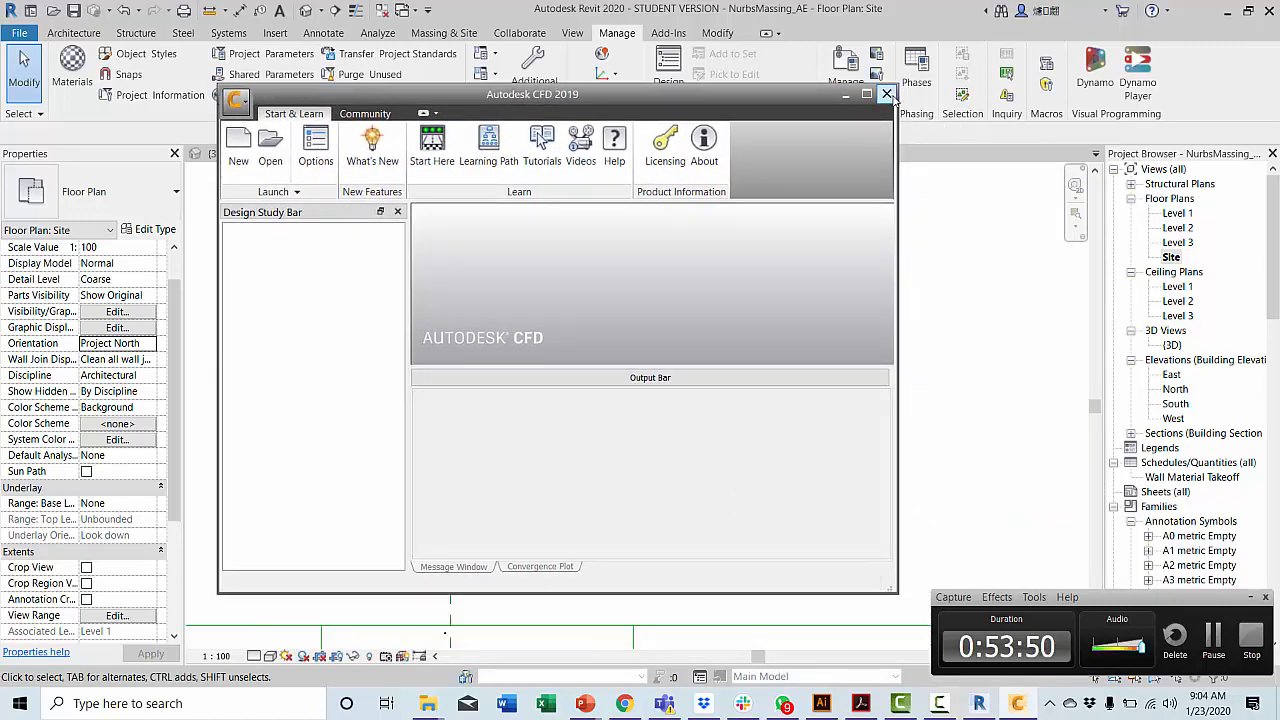
left_click(887, 94)
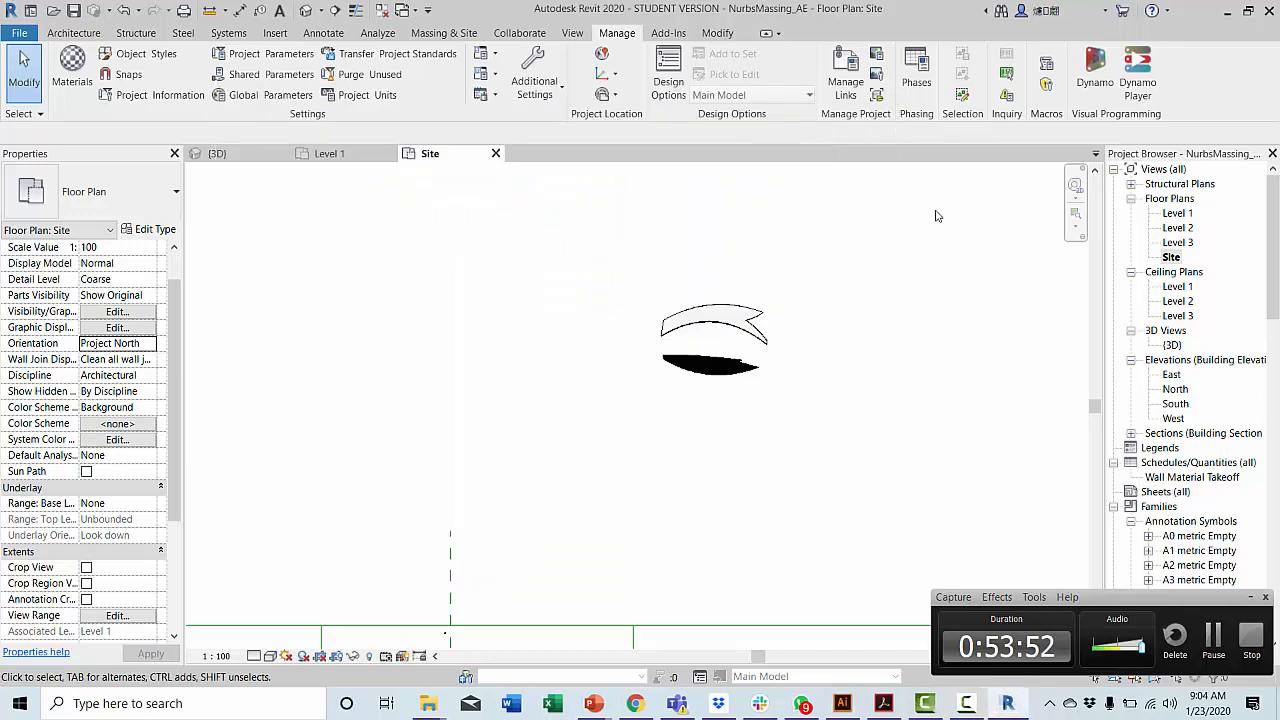